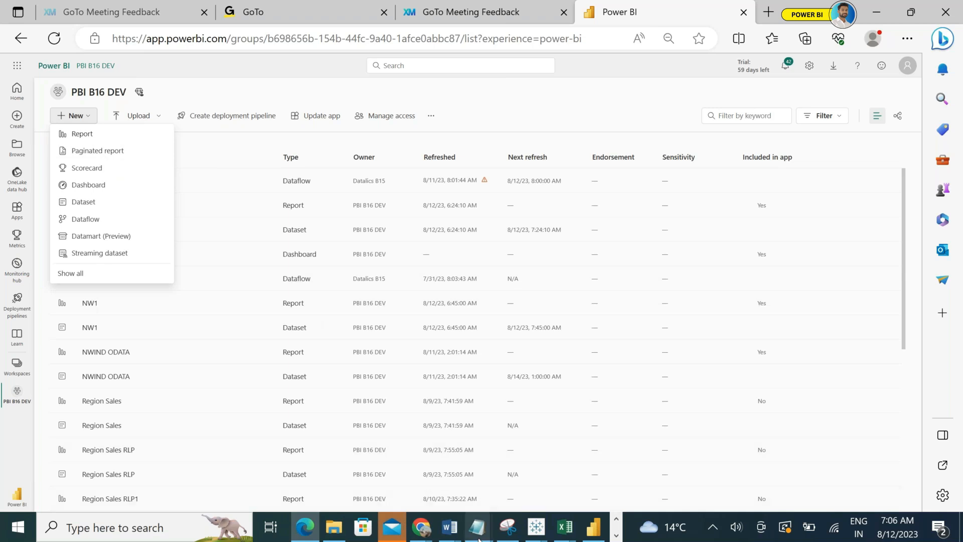
Switch to the "SCENARIO8:- OTHER OPTIONS" note in Notepad and add the heading "PAGINATED REPORTS:-" below a blank line.
mouse_move(478, 538)
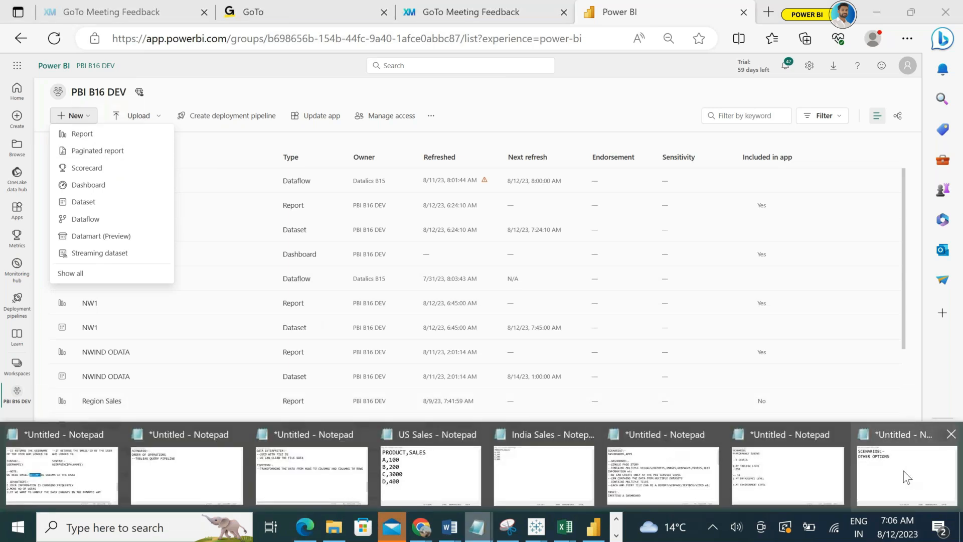
click(904, 470)
click(874, 164)
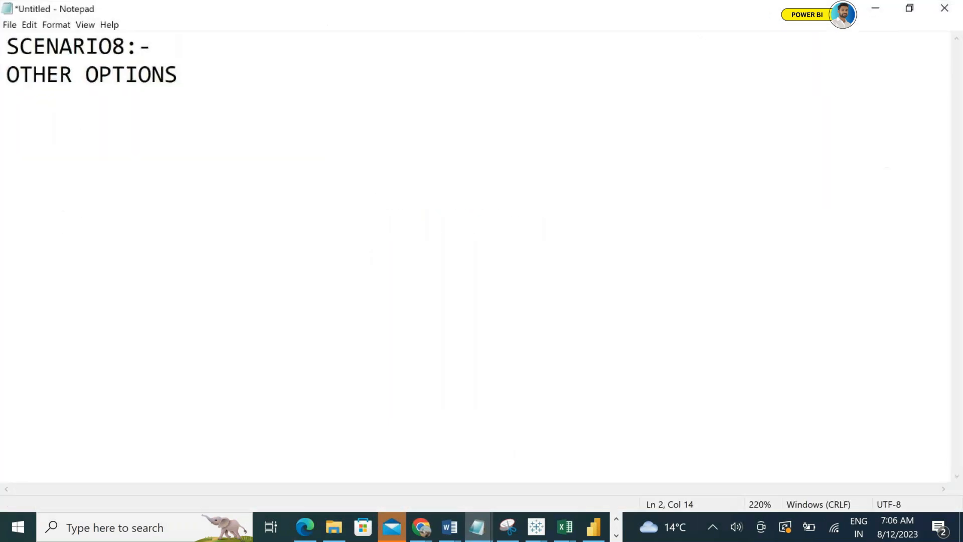
key(Return)
key(Return)
text(PAGINA)
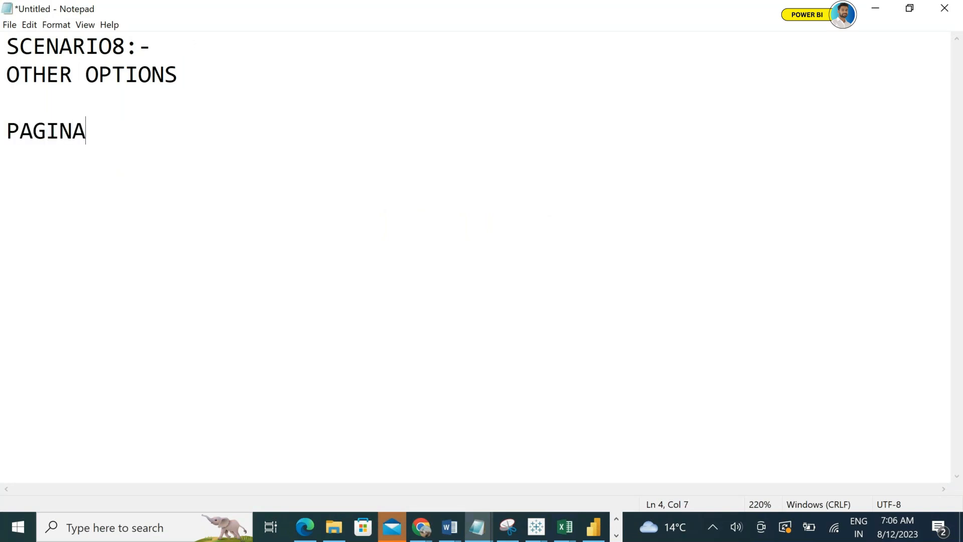
text(TED REPORTS:-)
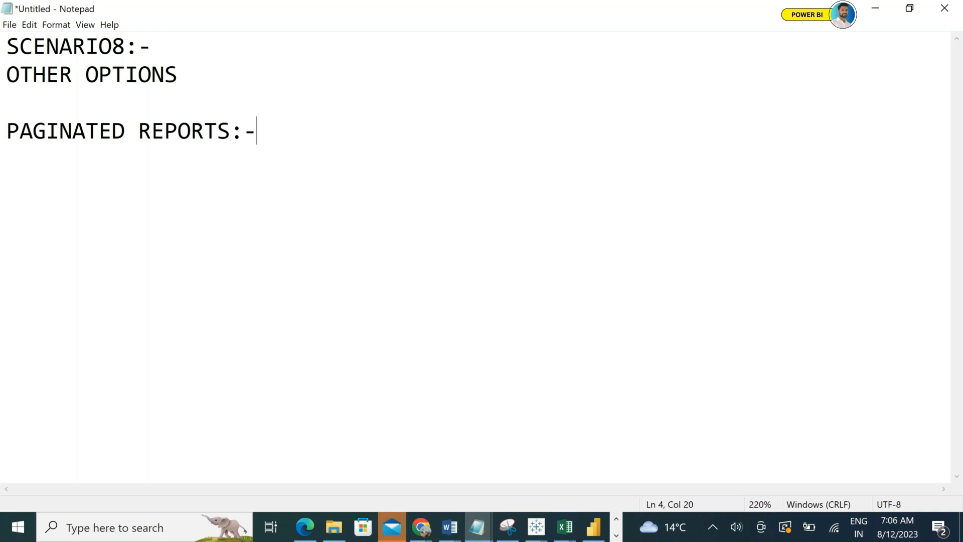
Add the line "--ALSO CALLED AS THE PIXEL PERFECT REPORTS" under the paginated reports heading.
key(Return)
text(--ALSO CAL)
key(BackSpace)
text(ALLED AS THE PIC)
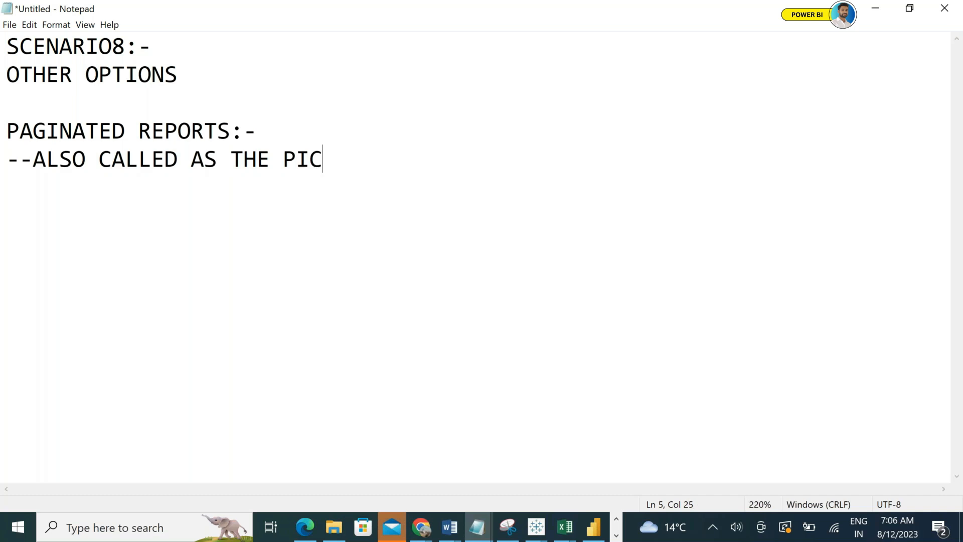
key(BackSpace)
text(XL)
key(BackSpace)
text(EL PE)
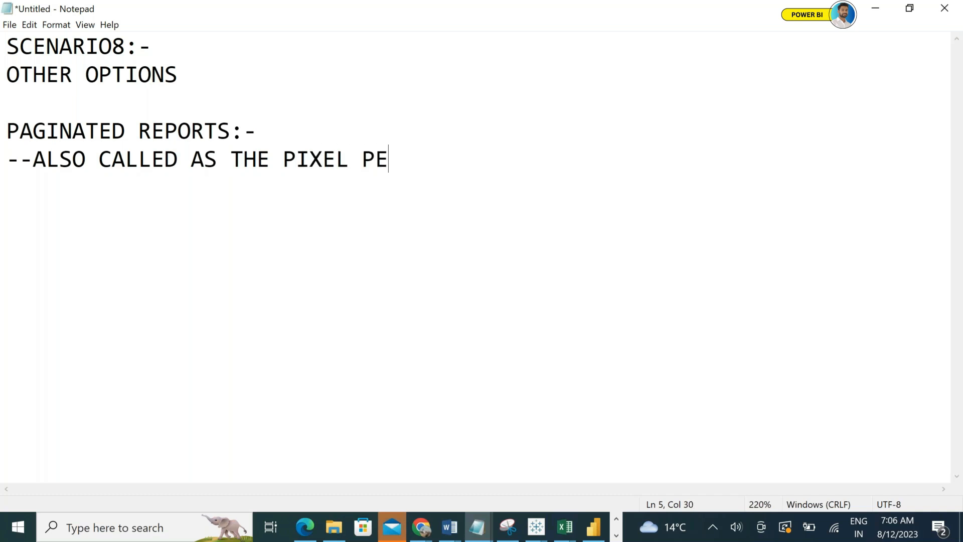
text(RFECT REPORTS)
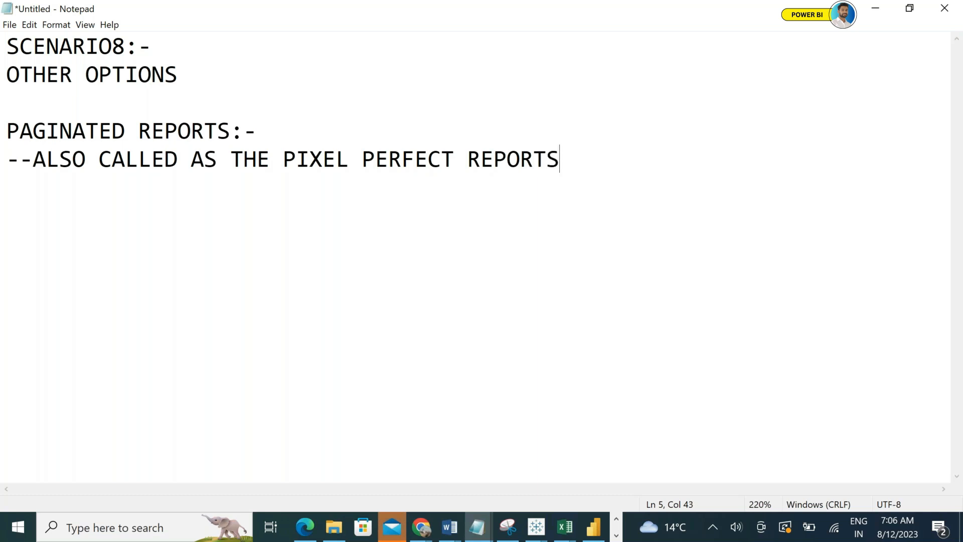
Add the line "--DESIGNED USING POWERBI REPORT BUILDER" to the paginated reports notes.
key(Return)
text(--DESIGNED )
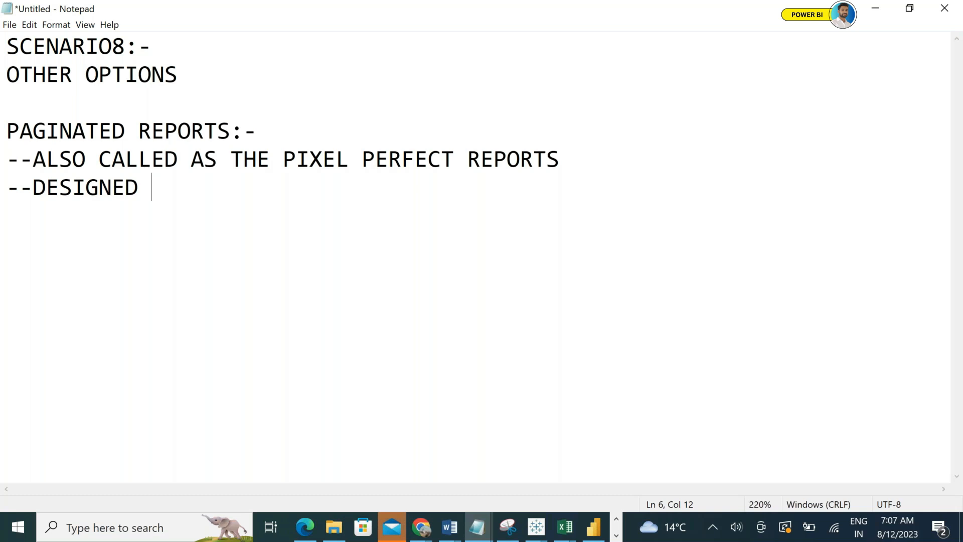
text(USING PAGINATED RE)
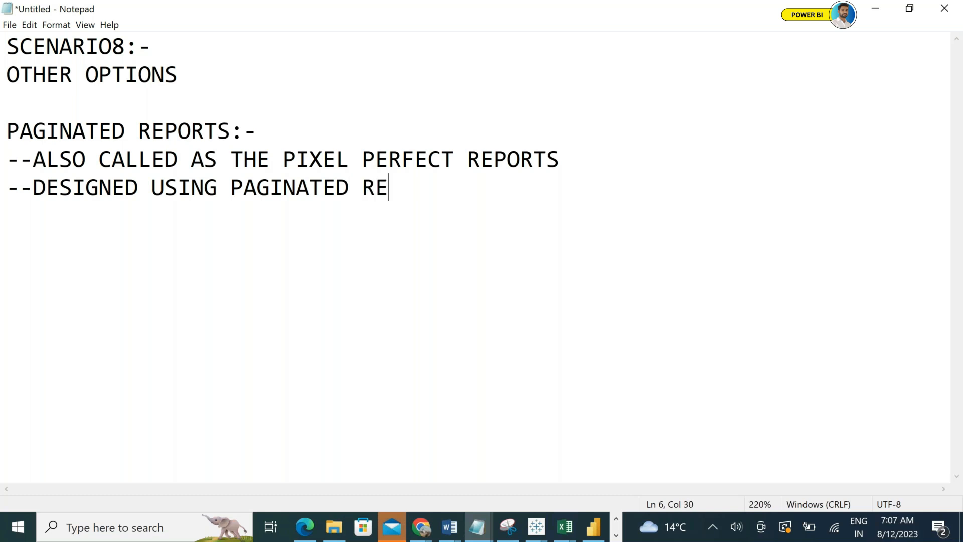
key(BackSpace)
key(BackSpace)
key(BackSpace)
key(BackSpace)
key(BackSpace)
key(BackSpace)
key(BackSpace)
key(BackSpace)
key(BackSpace)
key(BackSpace)
key(BackSpace)
text(OW)
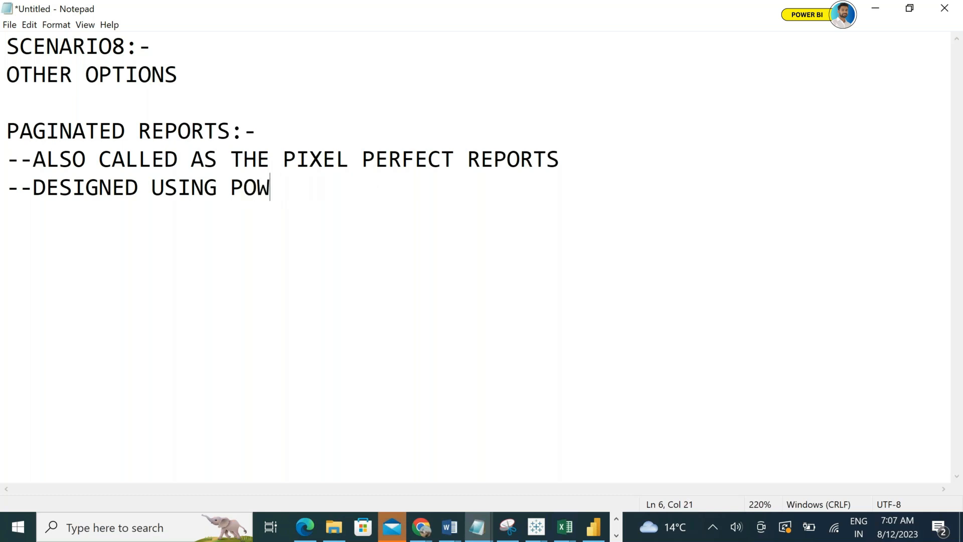
text(ERBI REP)
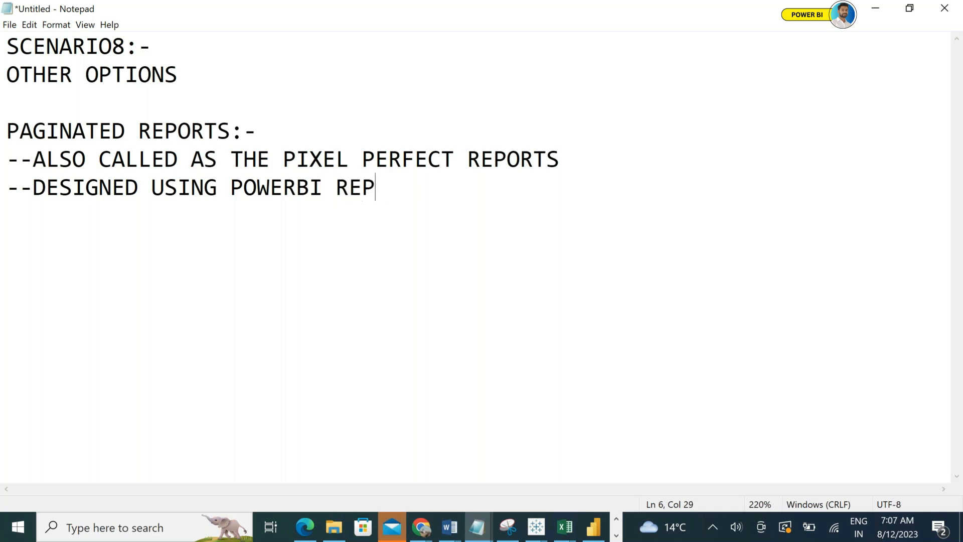
text(ORT BUILDER)
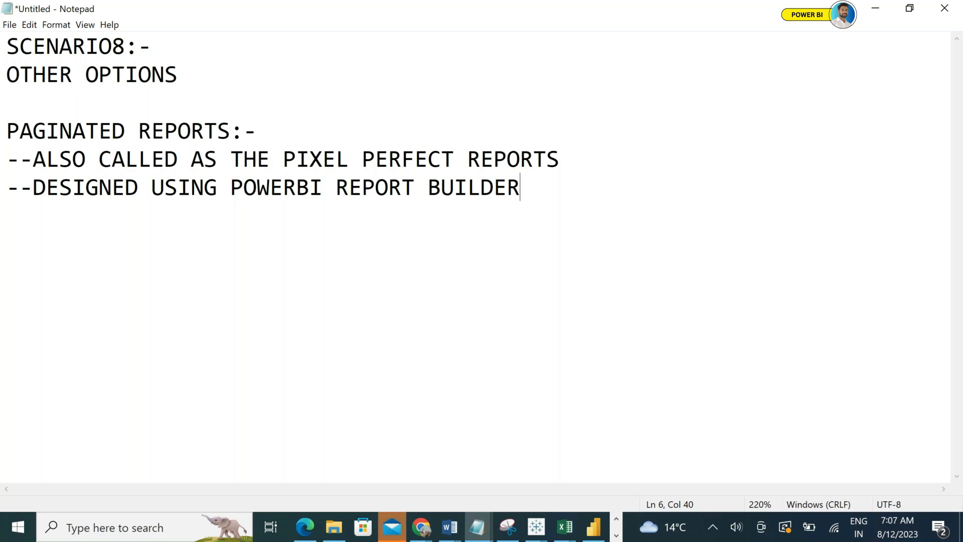
Add the line "--SIMILAR TO SSRS" to the paginated reports notes.
key(Return)
text(--SIMI)
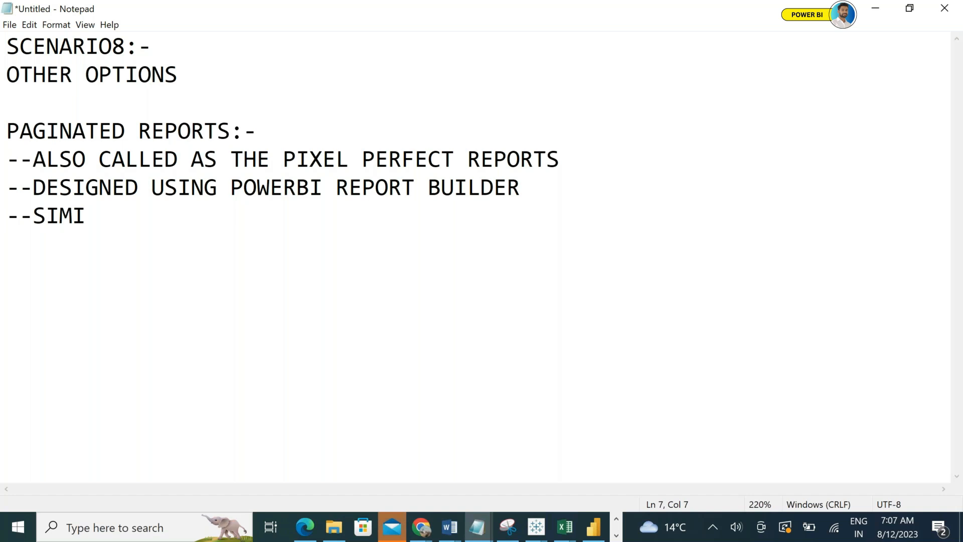
text(LAR TO SSRS)
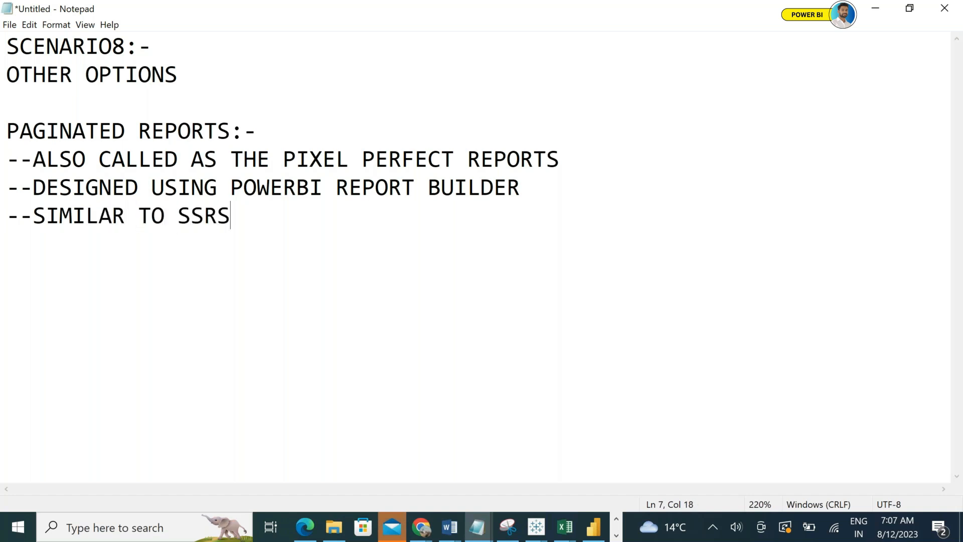
Add the line "--FIT EXACTLY TO PAGE" below the SSRS comparison.
key(Return)
text(--)
text(FIT E)
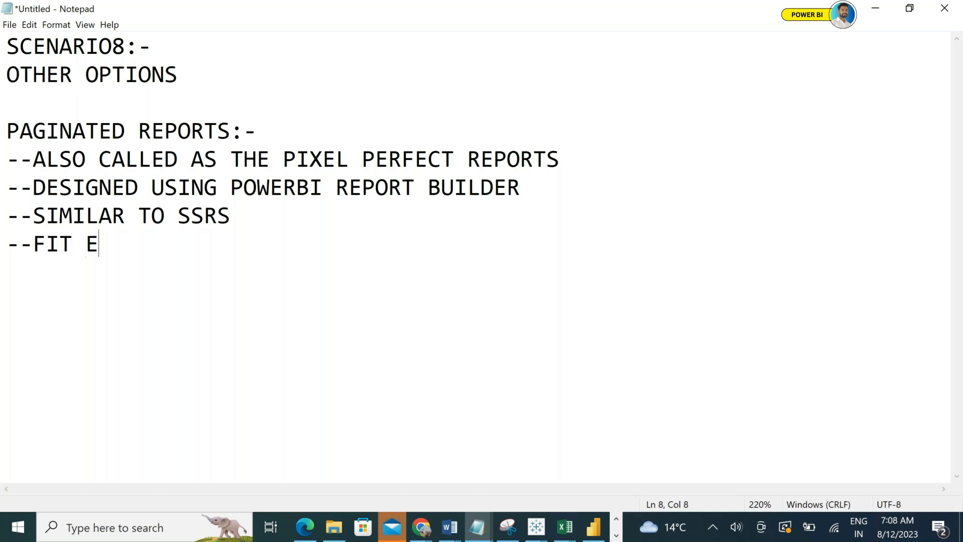
text(XACRLY)
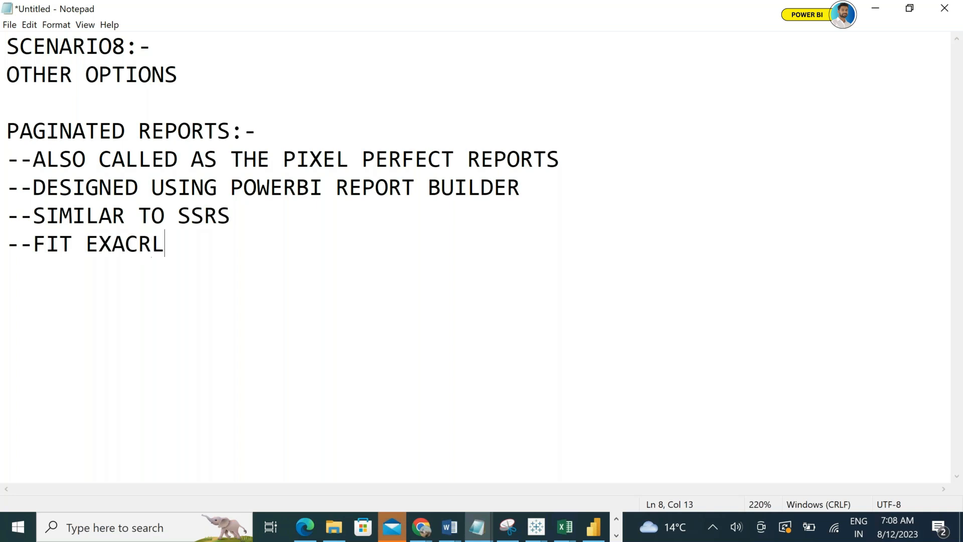
key(BackSpace)
key(BackSpace)
key(BackSpace)
key(BackSpace)
key(BackSpace)
text(TLY TO )
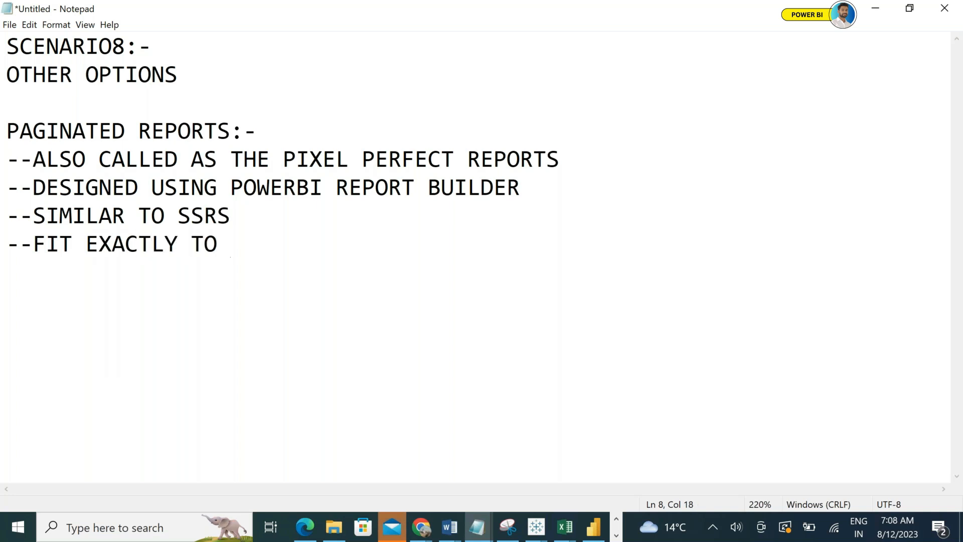
text(PAGE)
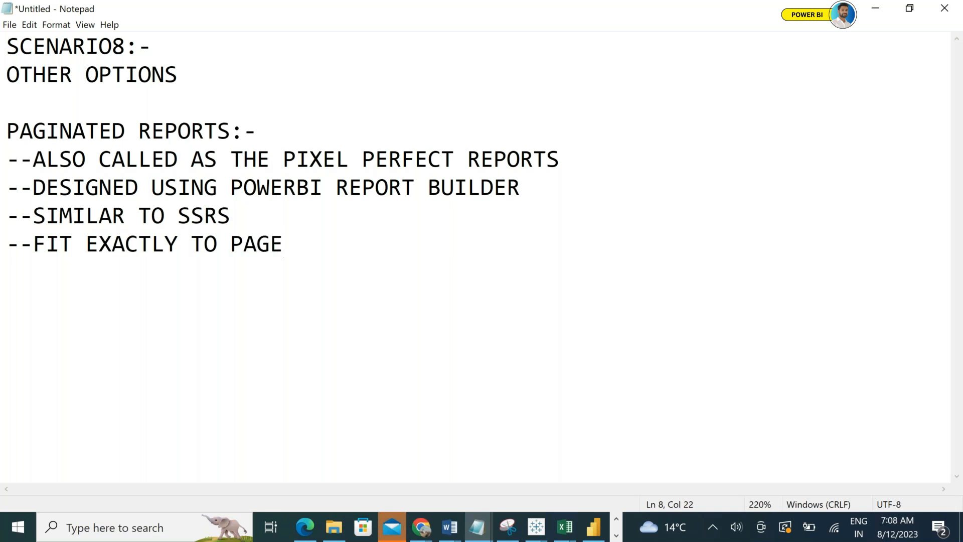
text(/DP)
key(BackSpace)
key(BackSpace)
key(BackSpace)
Add the line "--SPAN ACROSS MULTIPLE PAGES" at the end of the paginated reports notes.
key(Return)
text(--SPAN A)
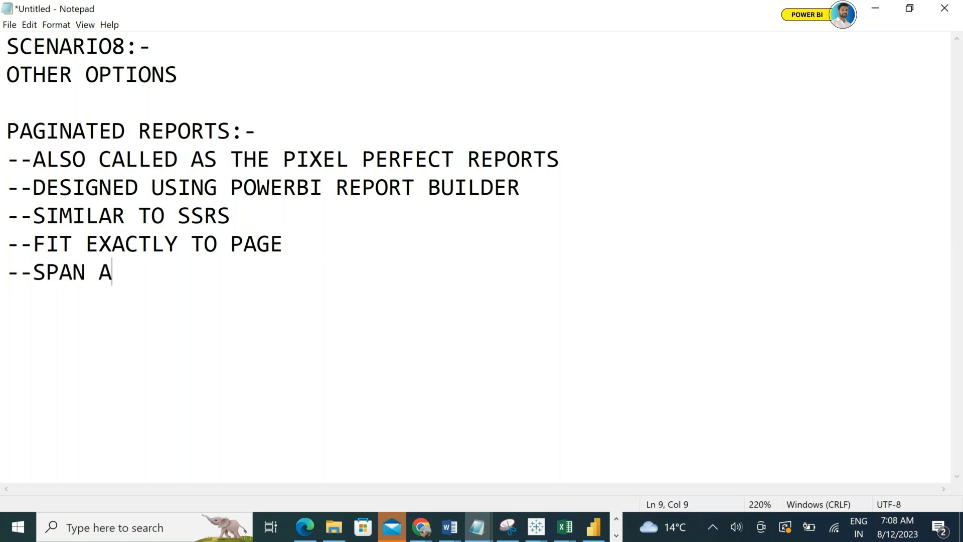
text(CROSS MU)
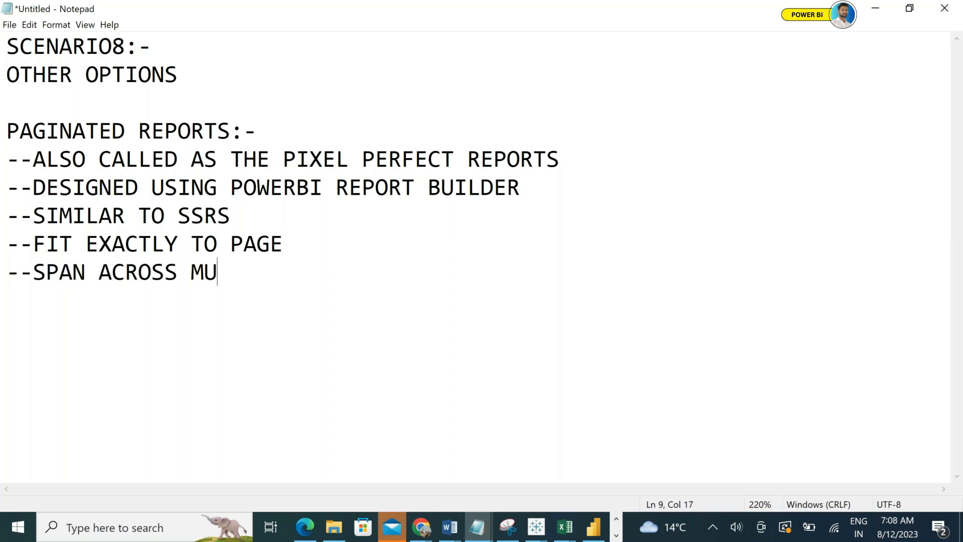
text(LTIPLE PAGES)
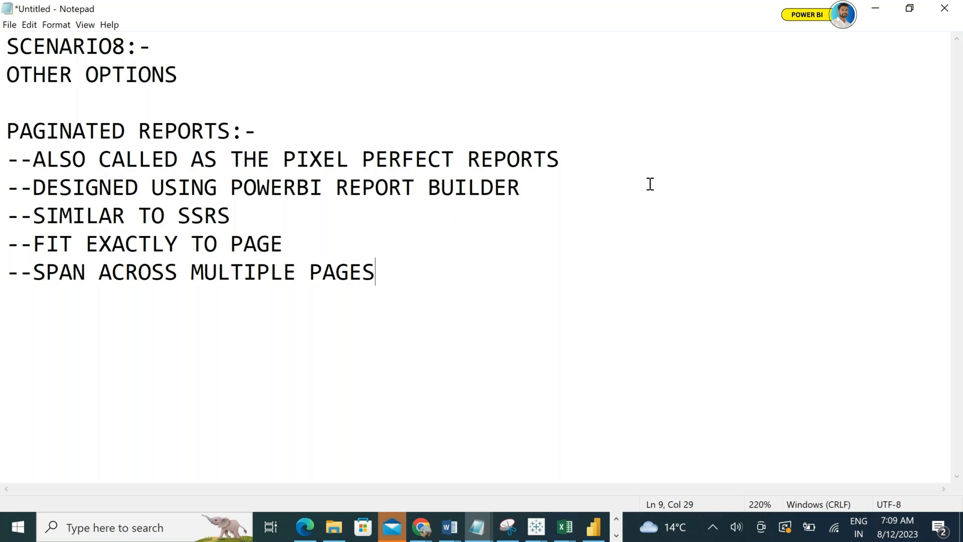
Below a blank line, add the heading "TASK1:-" followed by the line "INSTALLING THE POWERBI REPORT BUILDER".
double_click(594, 195)
click(594, 195)
click(516, 284)
key(Return)
key(Return)
text(TASK)
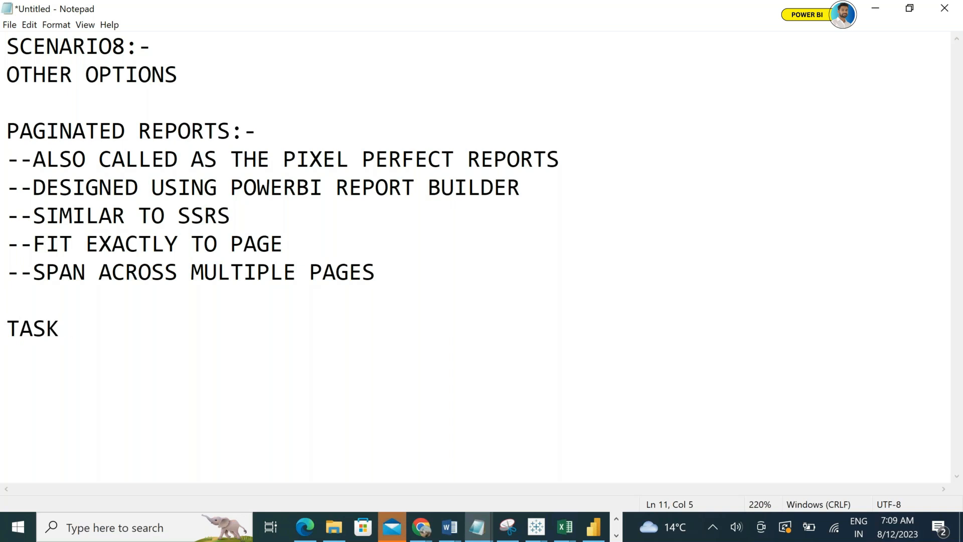
text(1:-)
key(Return)
text(INSTALLING THE POWERBI REPORT BUILDER)
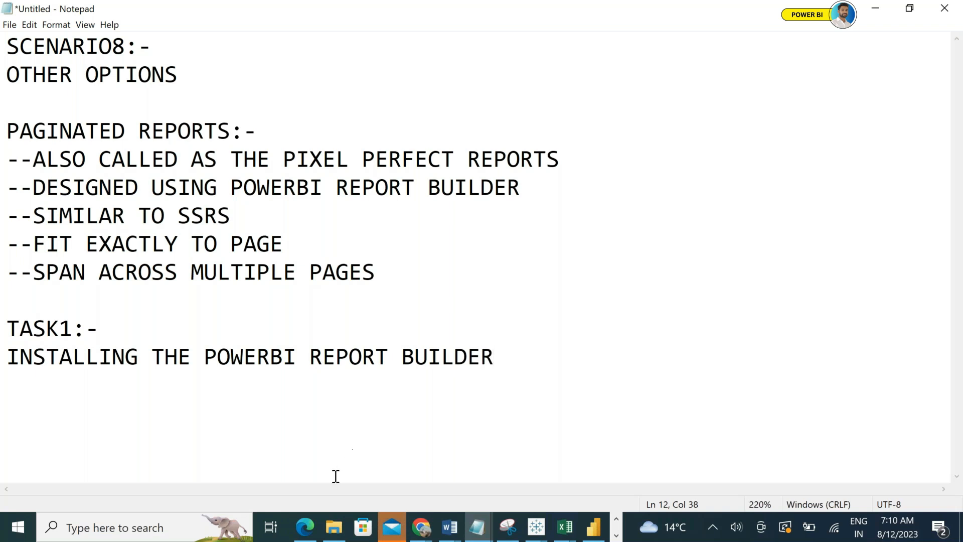
Switch to Power BI in the browser and create a new paginated report connected to the Region Sales dataset.
click(307, 528)
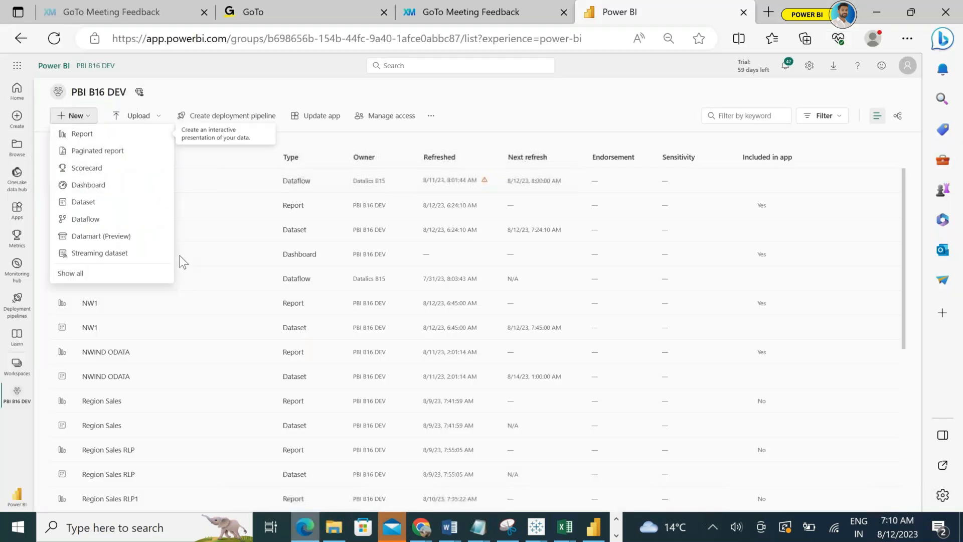
click(108, 150)
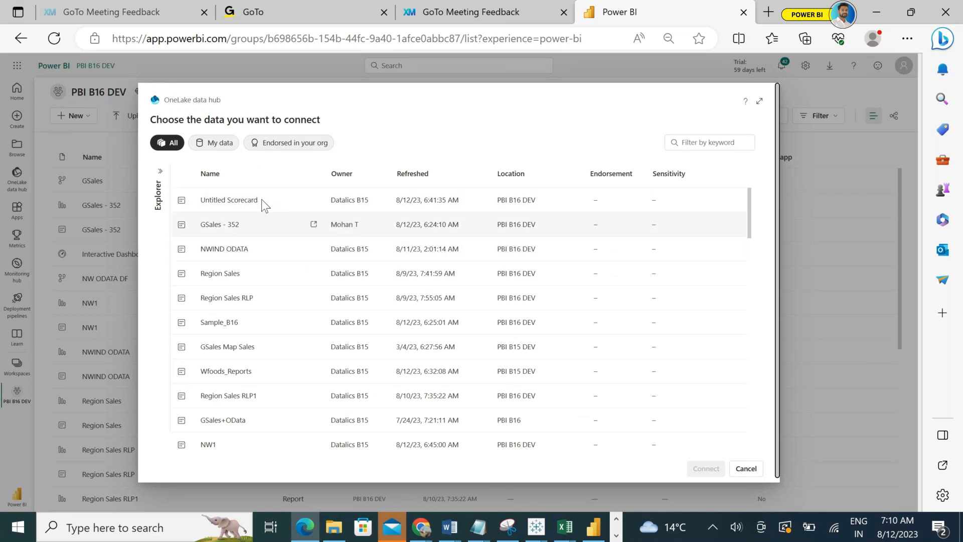
click(246, 275)
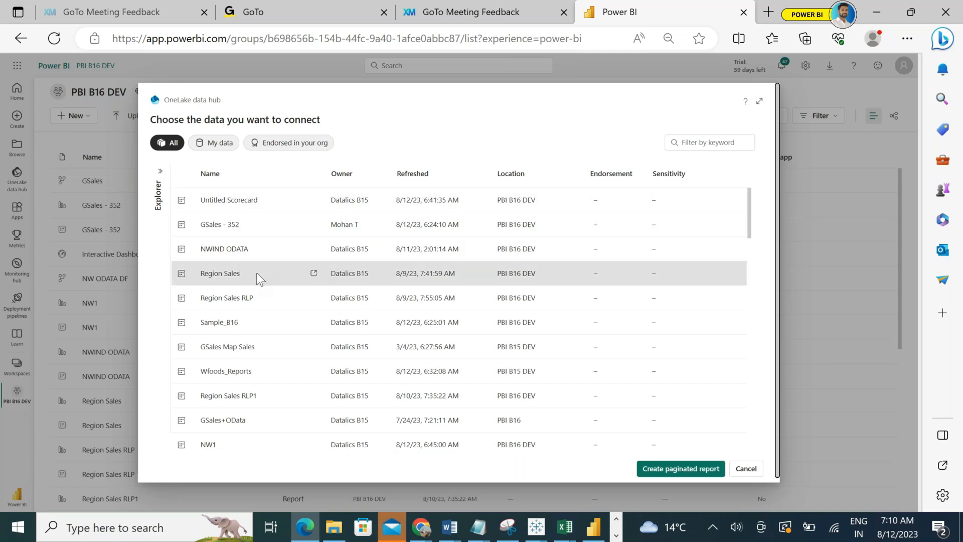
click(657, 469)
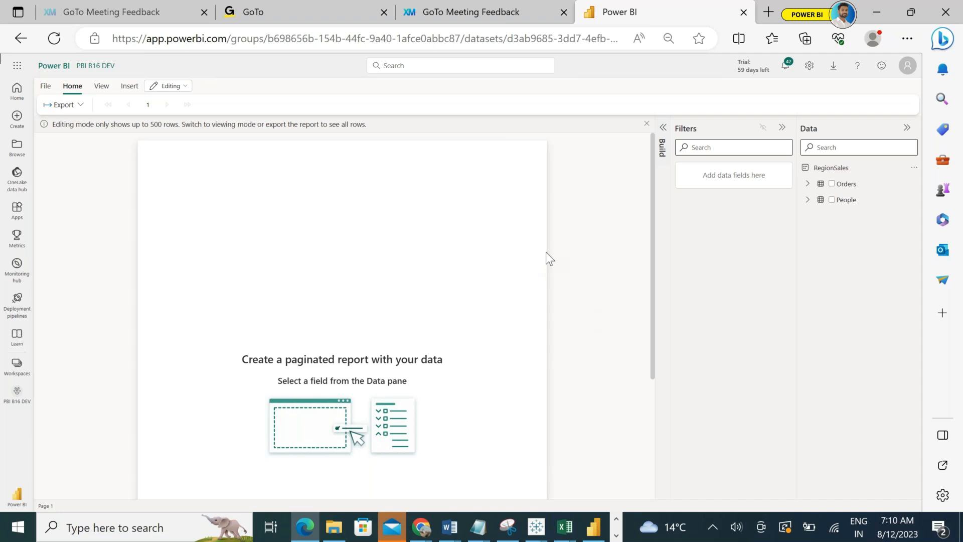
Build the report table from the Orders fields Category, Market, Profit and Sales, dismissing the summarized-data tip and collapsing the Build pane when done.
click(663, 132)
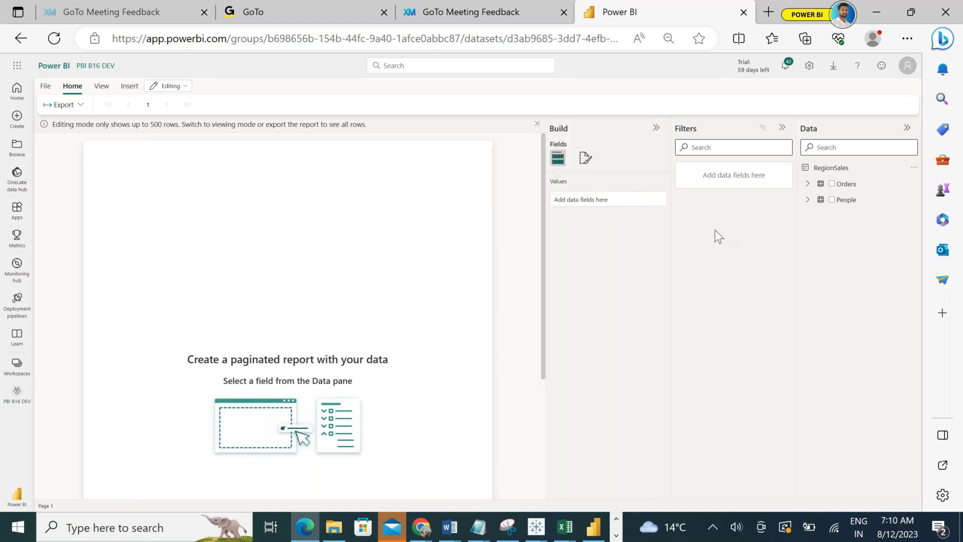
click(809, 185)
click(851, 203)
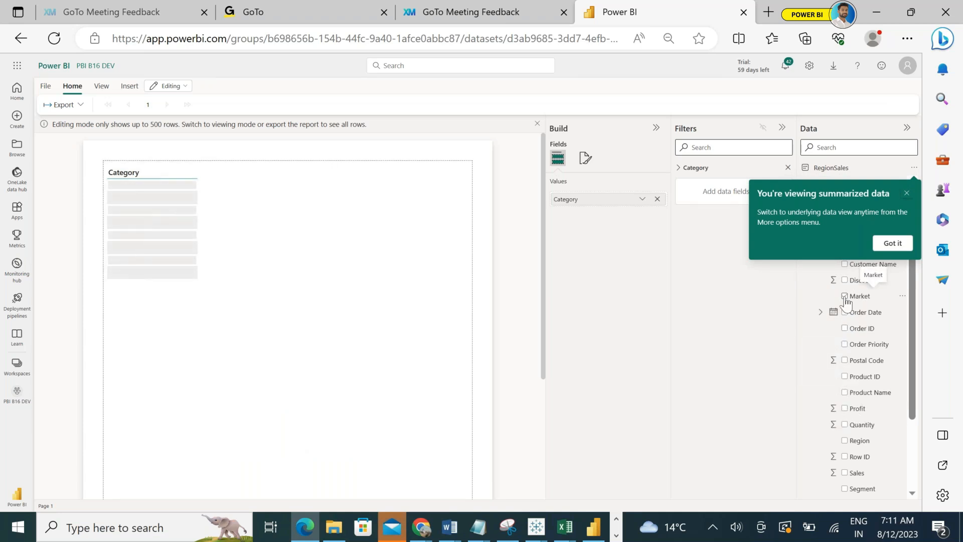
click(846, 409)
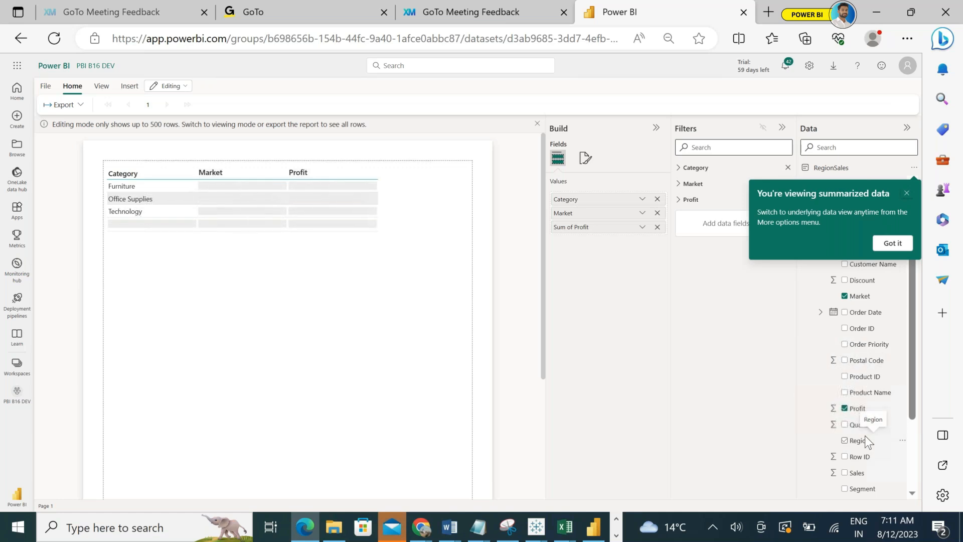
click(846, 473)
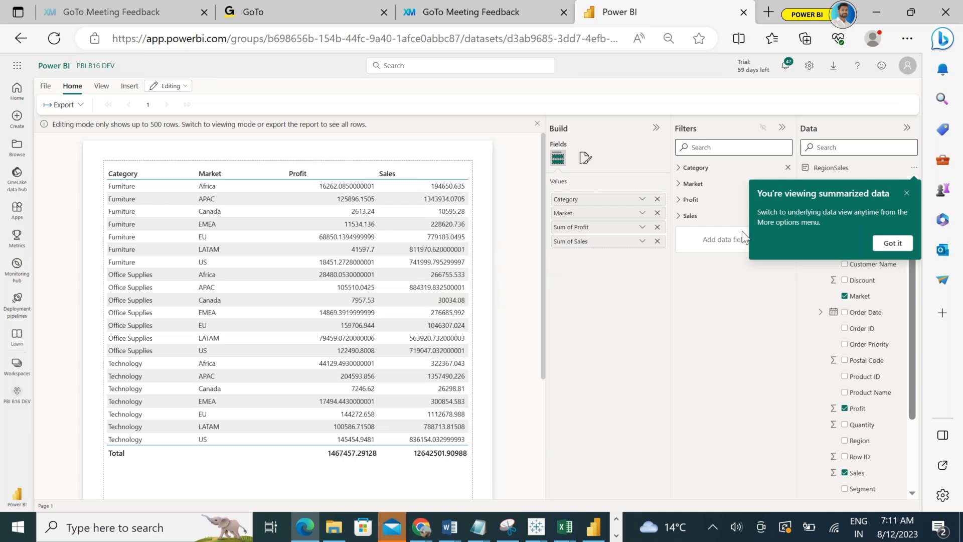
click(906, 196)
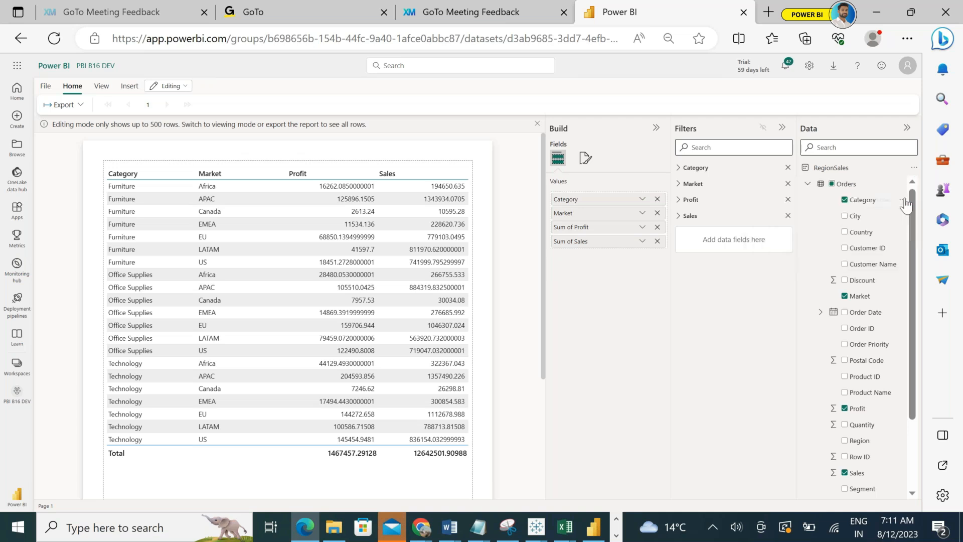
click(656, 129)
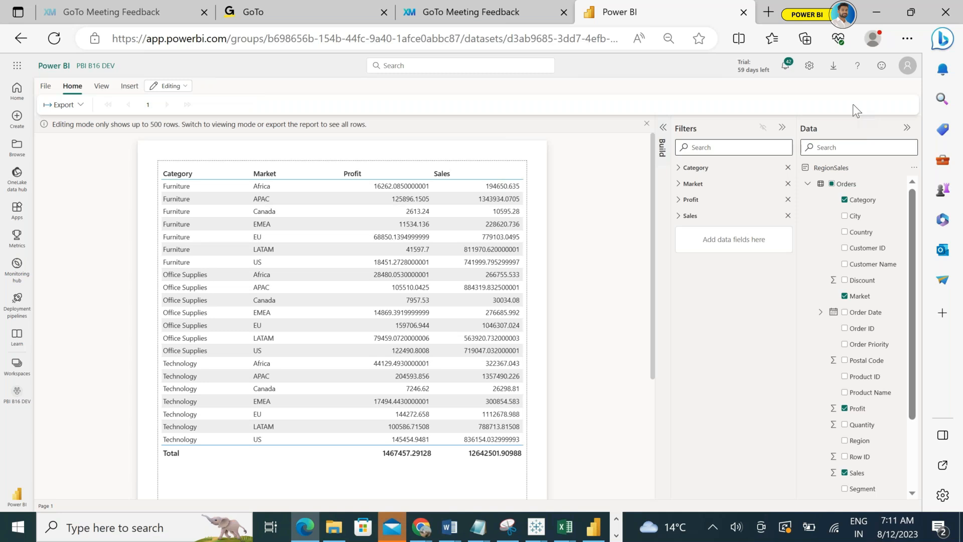
Open the Microsoft download page for Paginated Report Builder from the Power BI service.
click(839, 71)
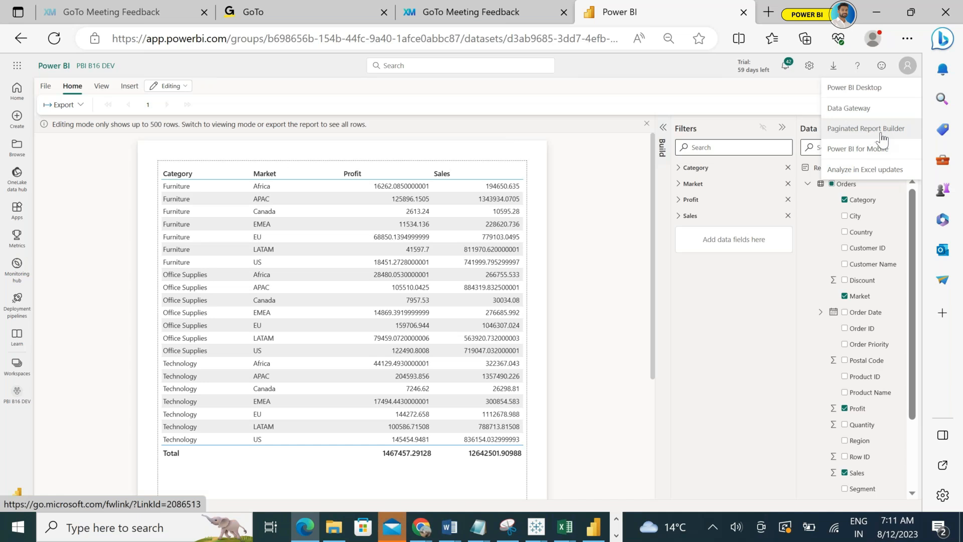
click(908, 136)
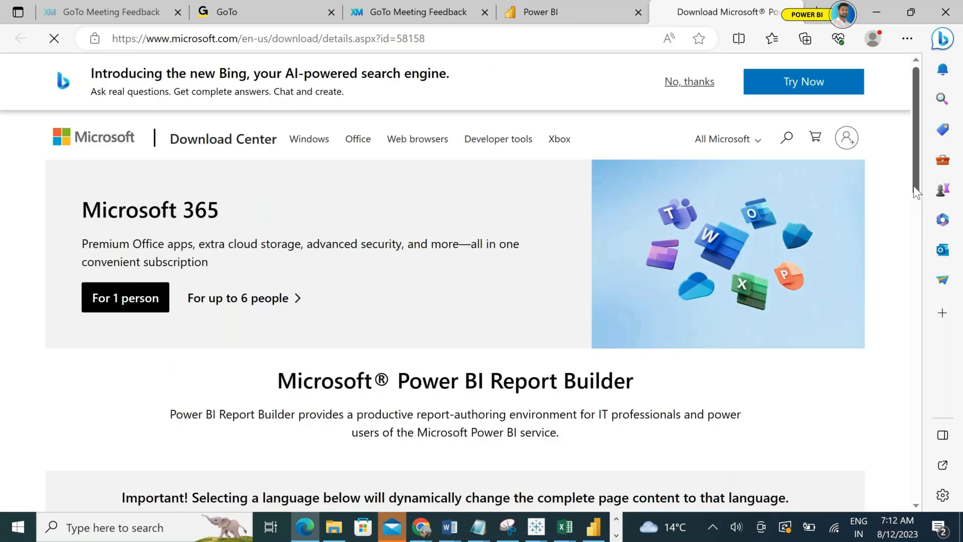
Download the Power BI Report Builder installer from the Microsoft page and open the downloaded file.
scroll(920, 270, down, 5)
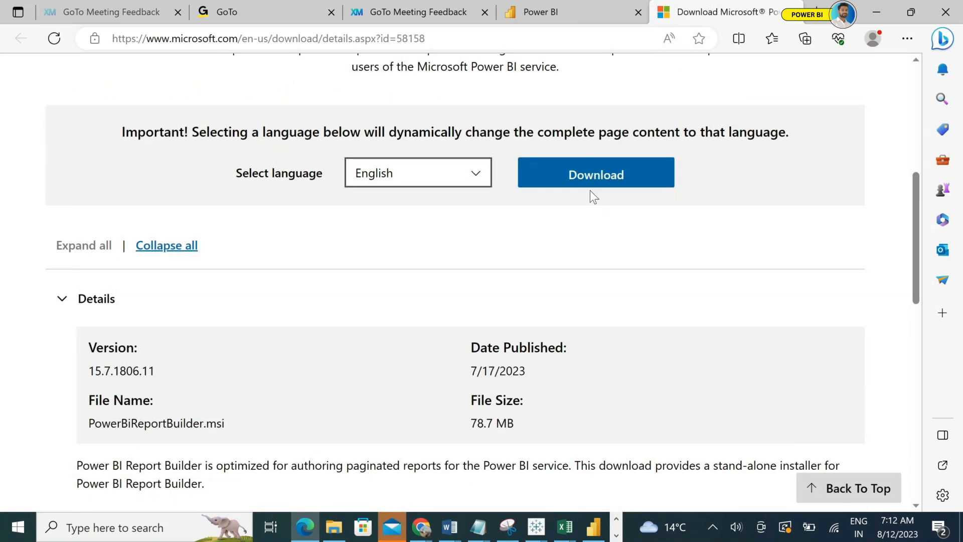
click(596, 175)
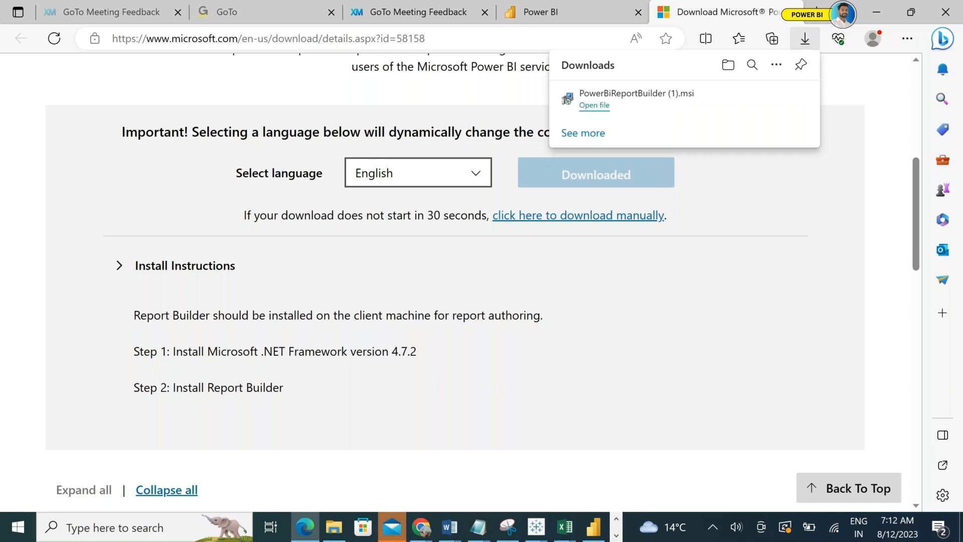
click(632, 107)
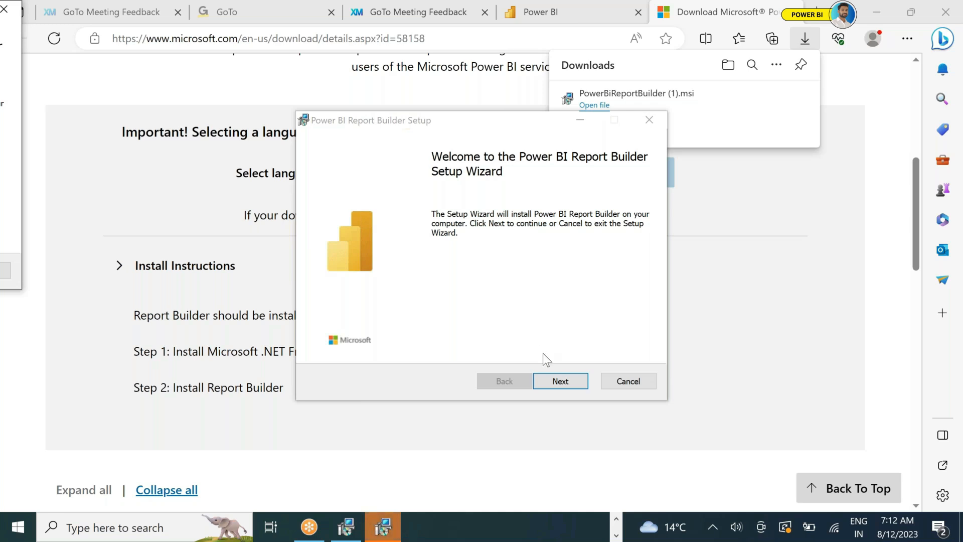
Install Power BI Report Builder in the default destination folder, accepting the license terms, and finish the setup wizard.
click(553, 376)
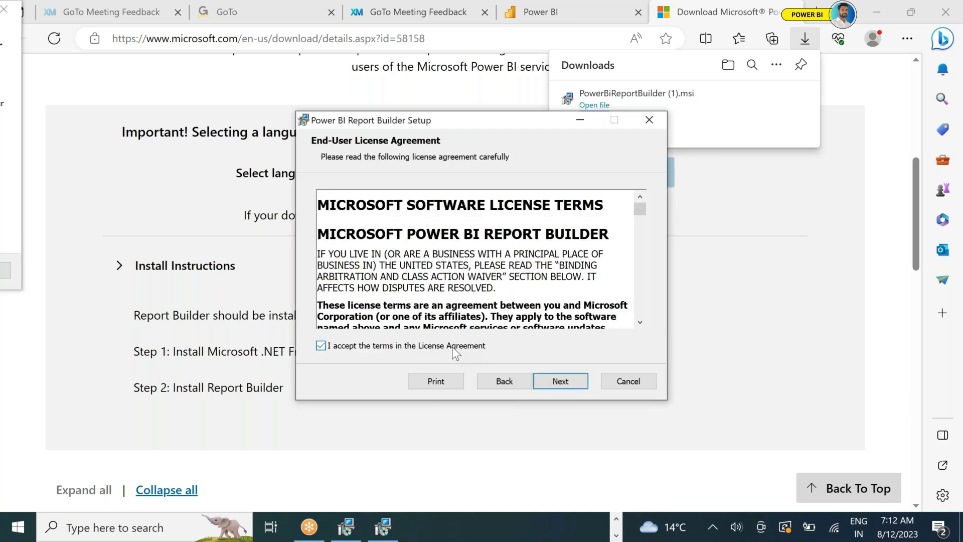
click(549, 380)
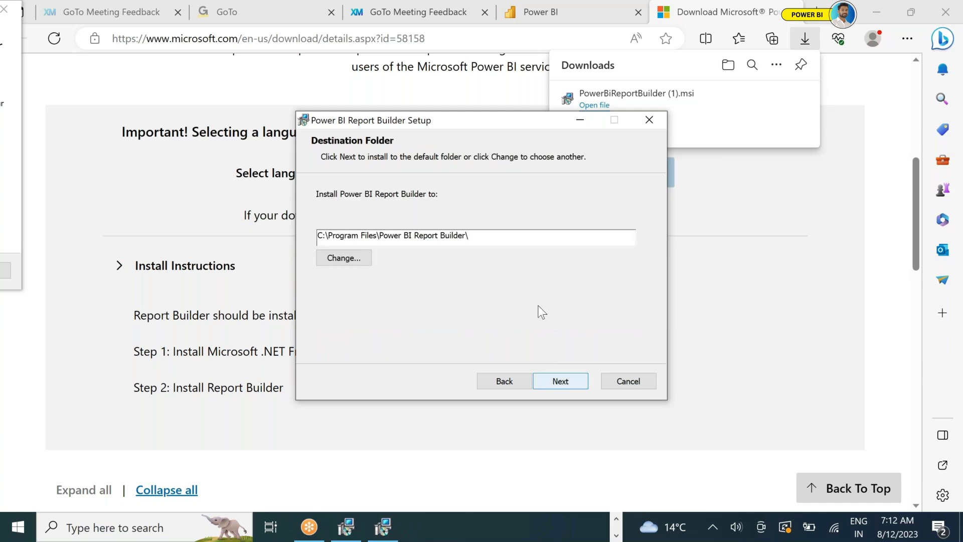
click(561, 383)
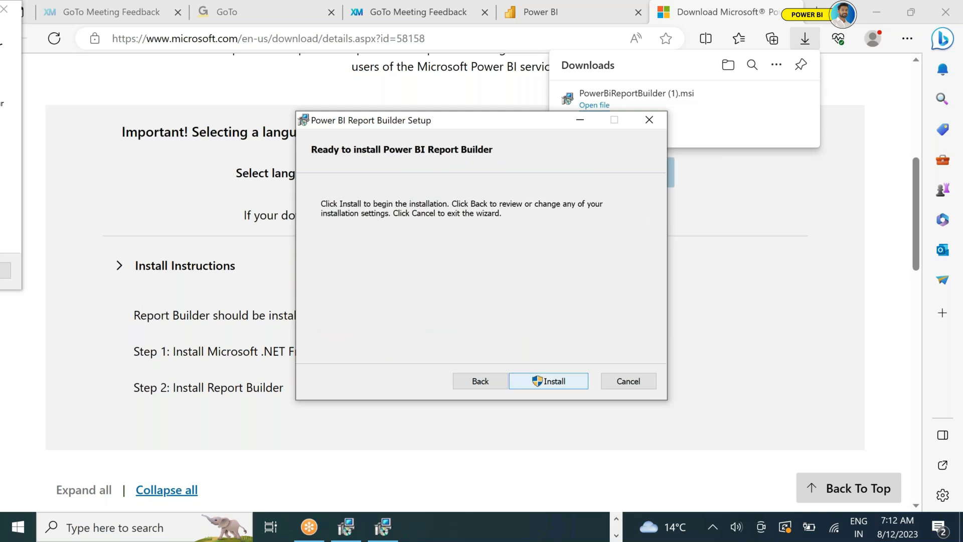
click(567, 381)
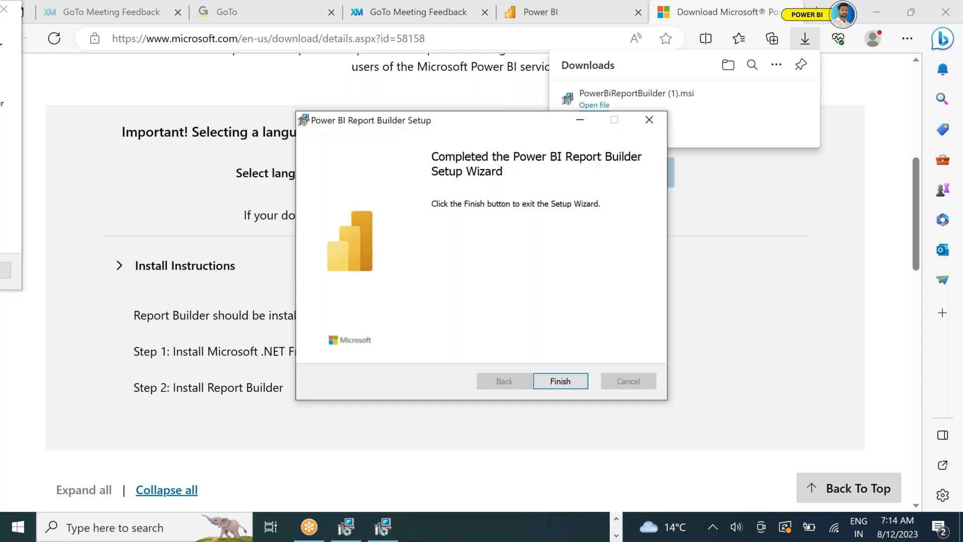
click(578, 383)
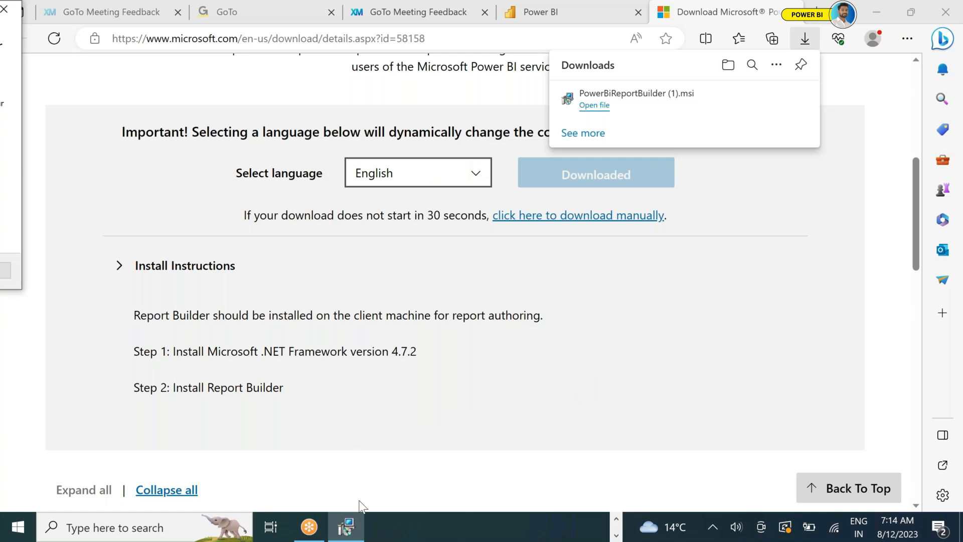
Cancel the leftover second Power BI Report Builder setup and close its window.
click(348, 532)
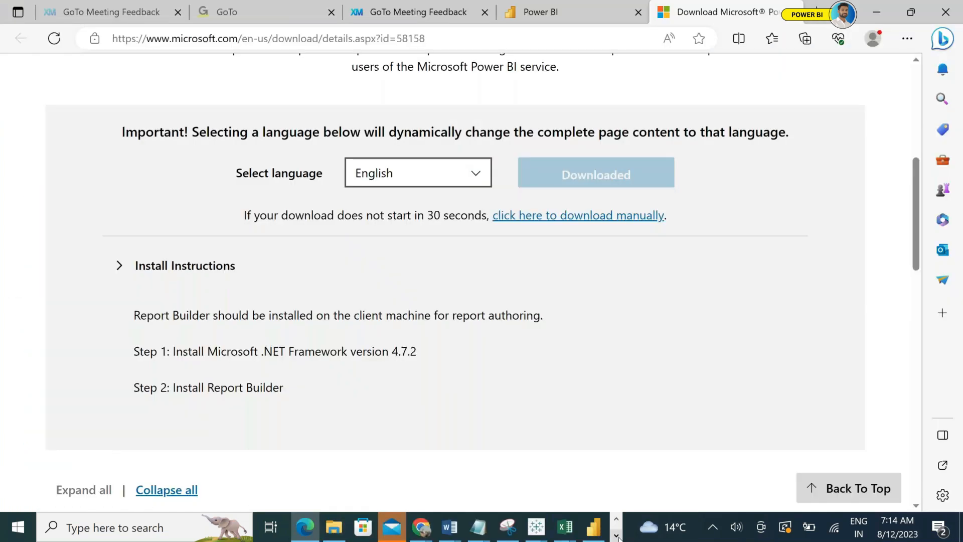
click(616, 535)
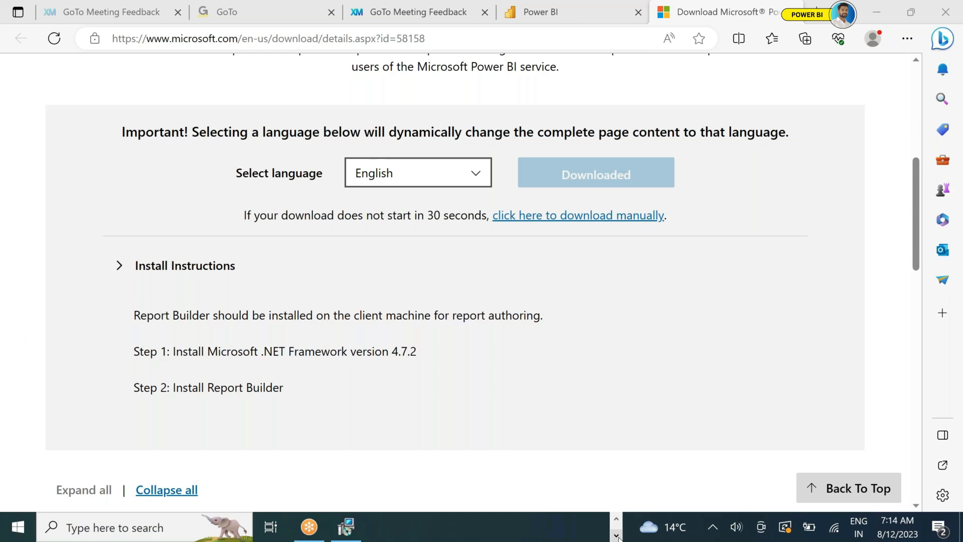
click(347, 526)
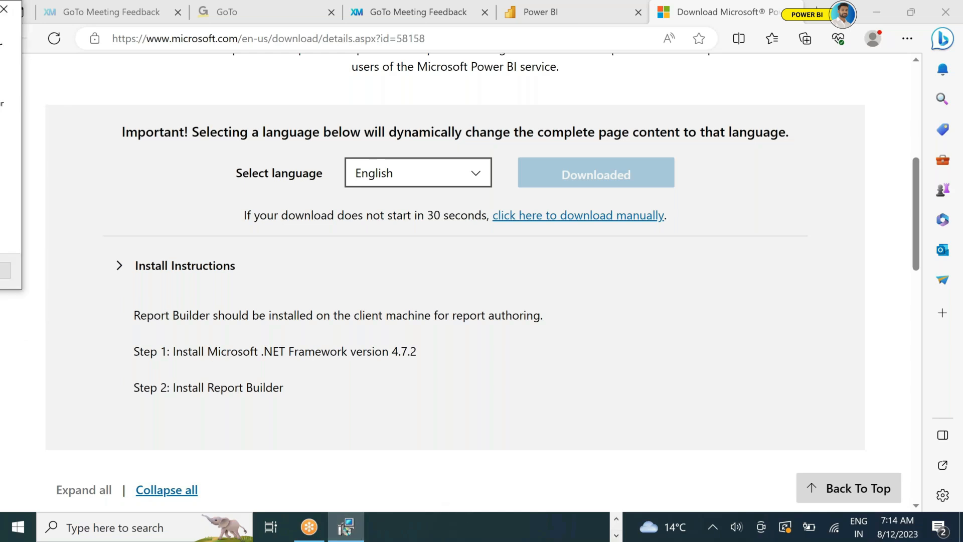
click(4, 8)
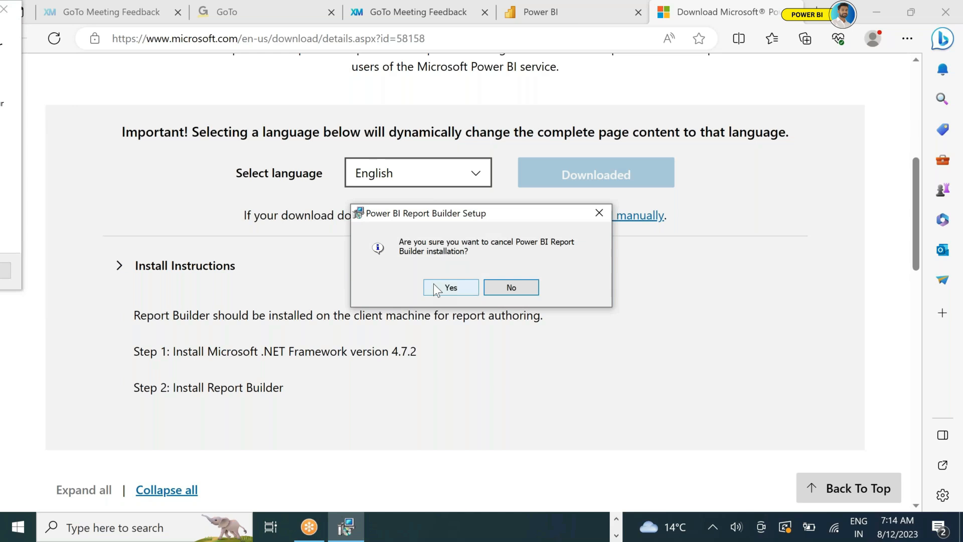
click(434, 288)
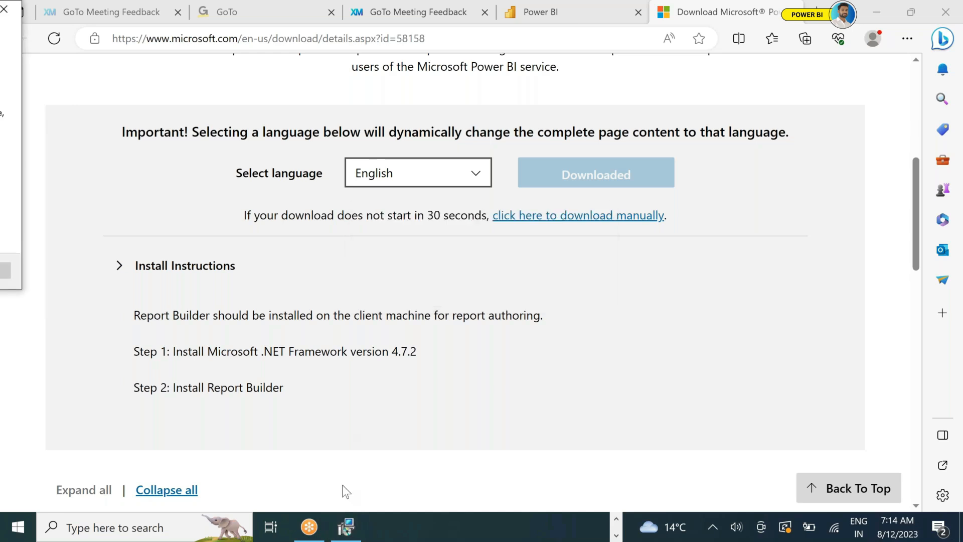
click(6, 11)
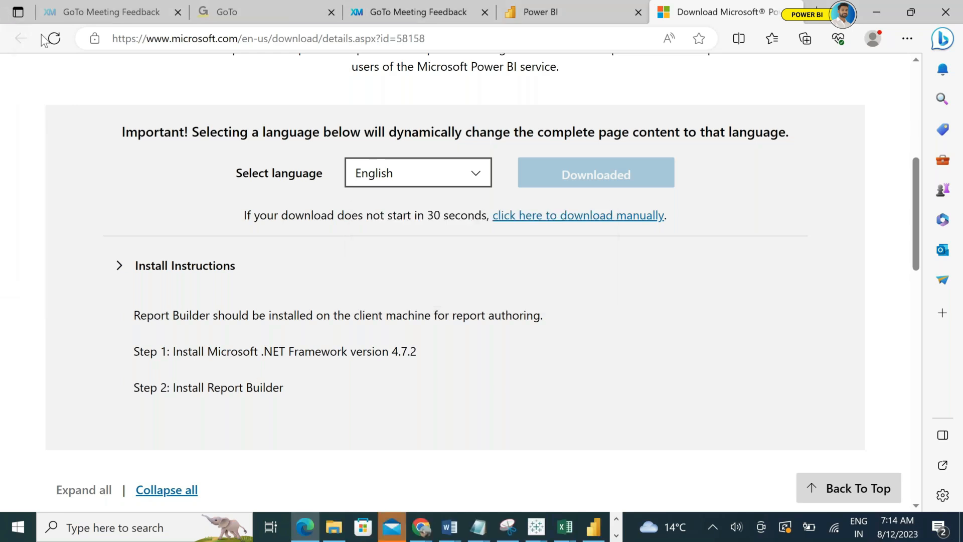
Launch Power BI Report Builder and close its Getting Started dialog.
click(616, 536)
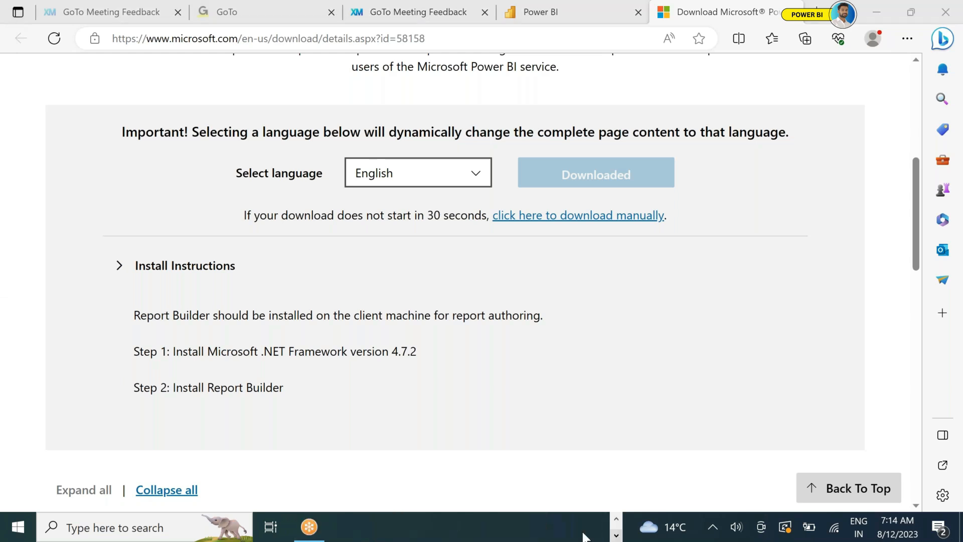
click(146, 526)
text(P)
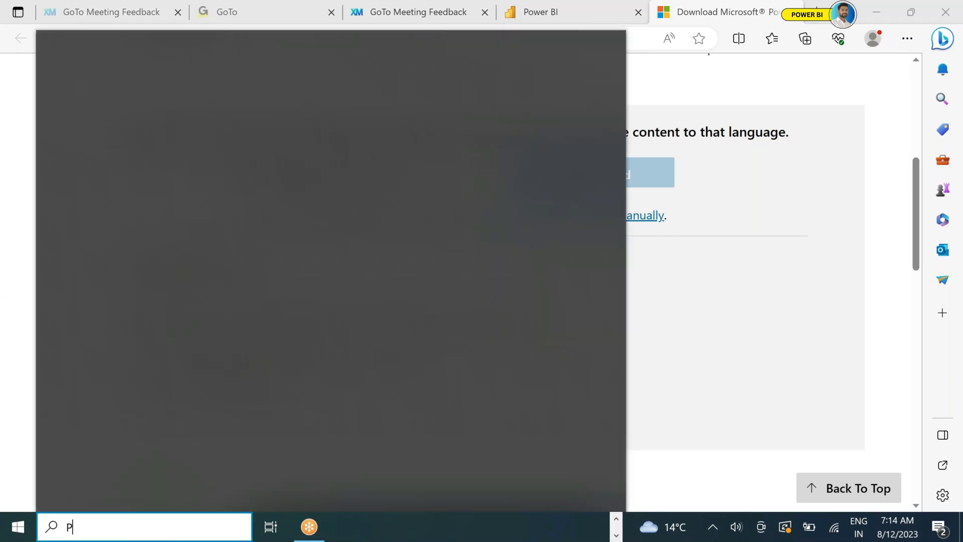
text(OWER)
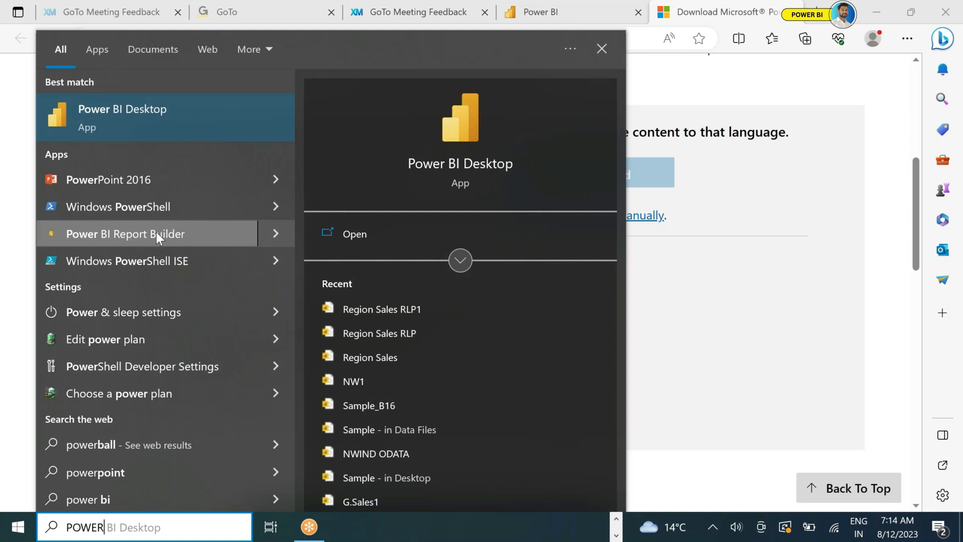
click(156, 233)
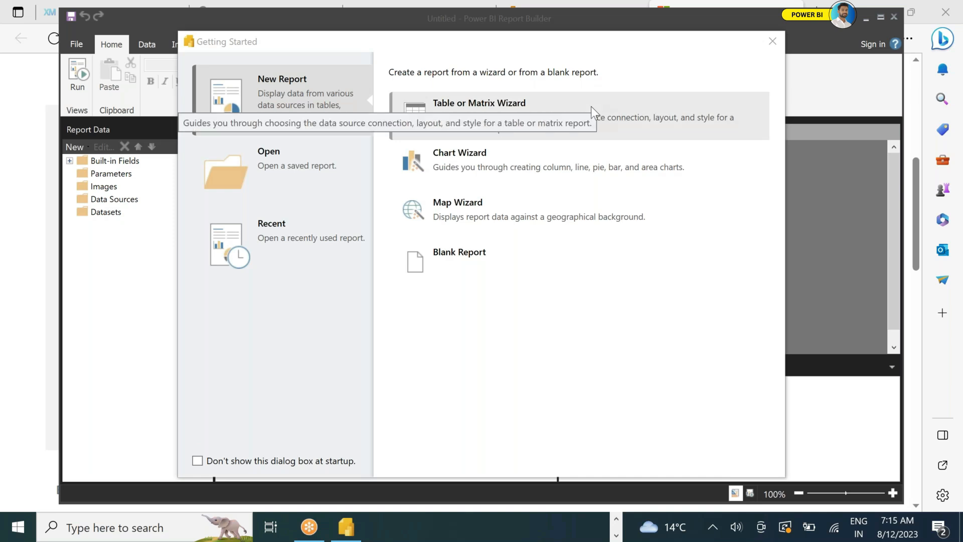
click(772, 44)
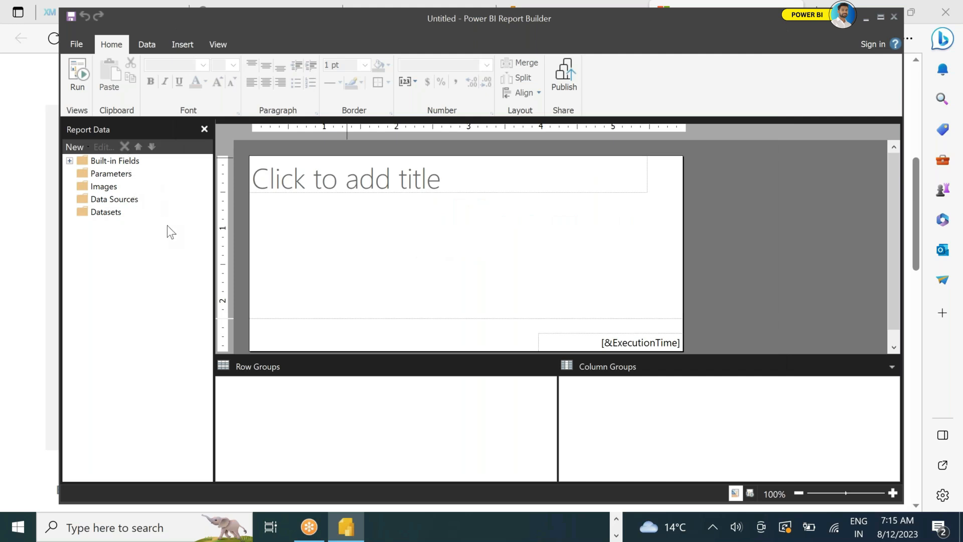
Look through the Data Sources, Datasets, Images and Parameters folders of the report data.
click(127, 201)
click(118, 215)
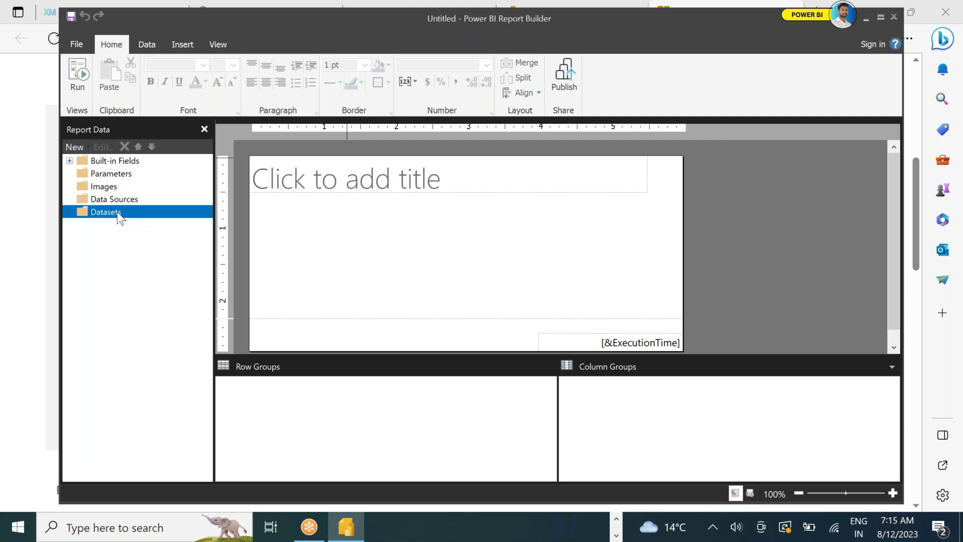
click(111, 187)
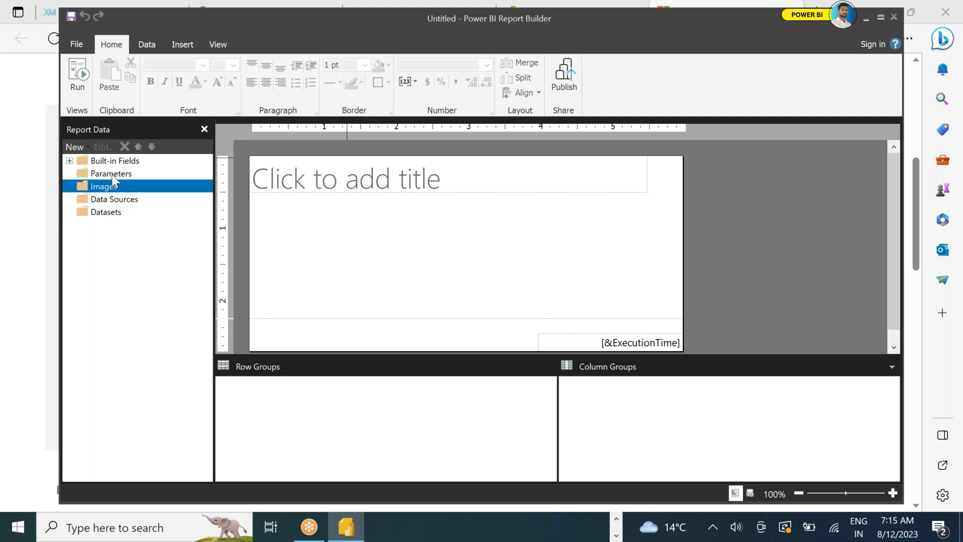
click(113, 174)
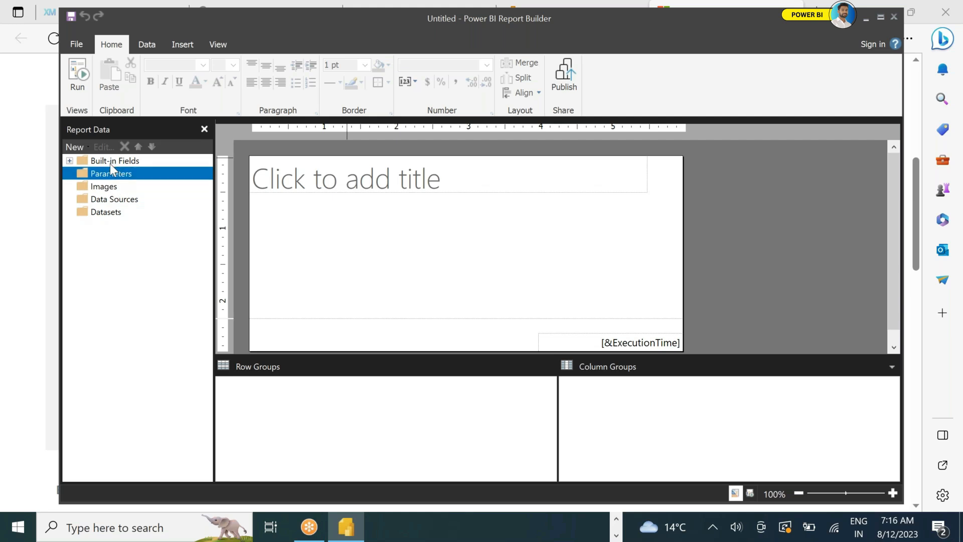
click(111, 199)
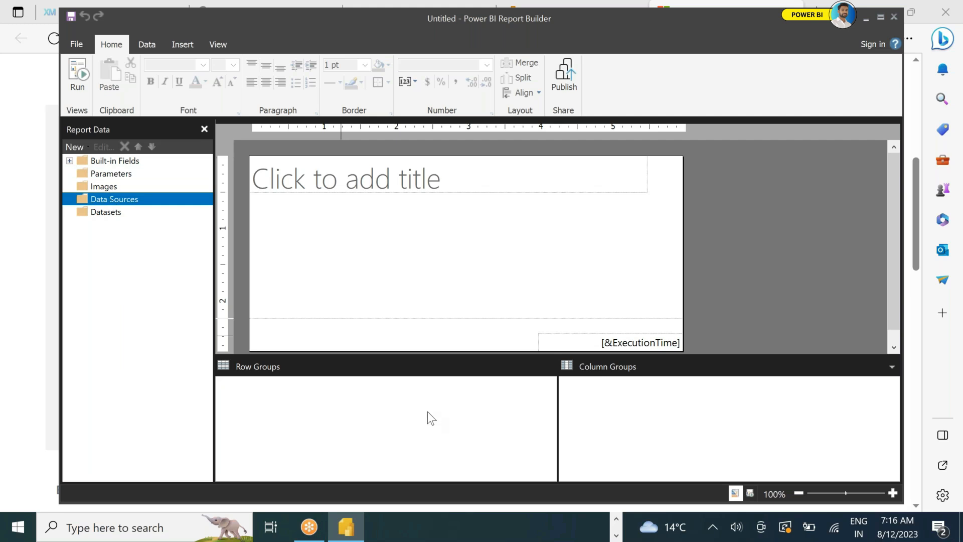
Switch to the paginated reports notes in Notepad and add the heading "STEPS TO CREATE A PAGINATED REPORT:-" below a blank line.
click(618, 521)
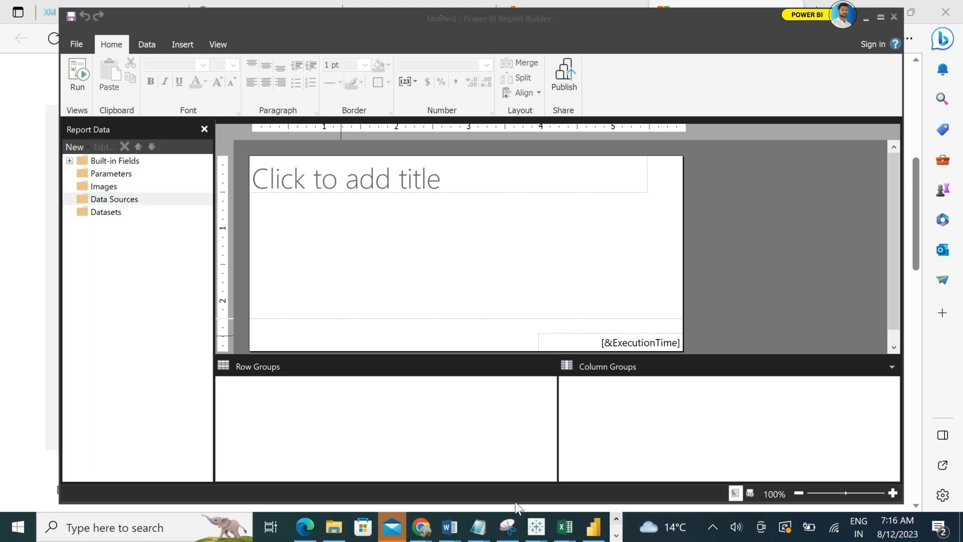
click(479, 531)
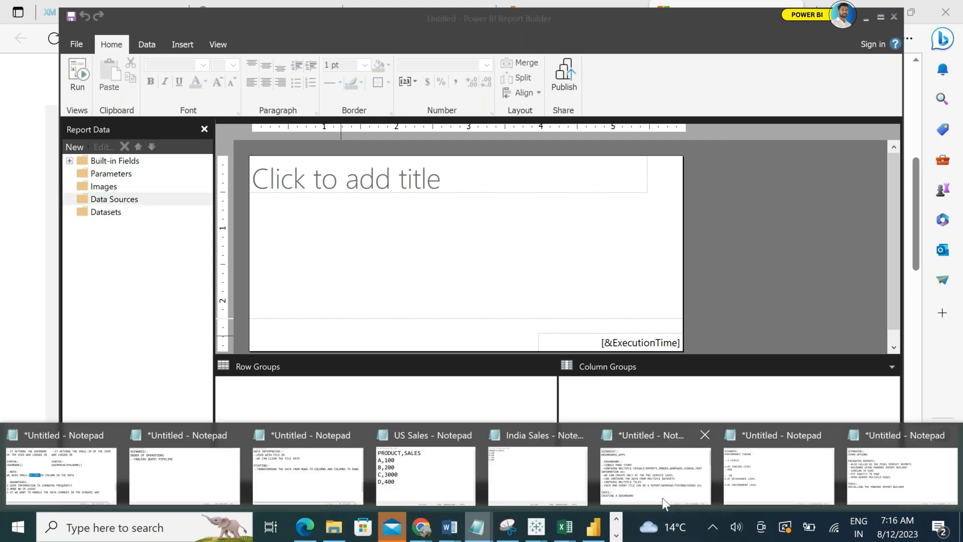
click(879, 481)
key(Return)
key(Return)
key(Return)
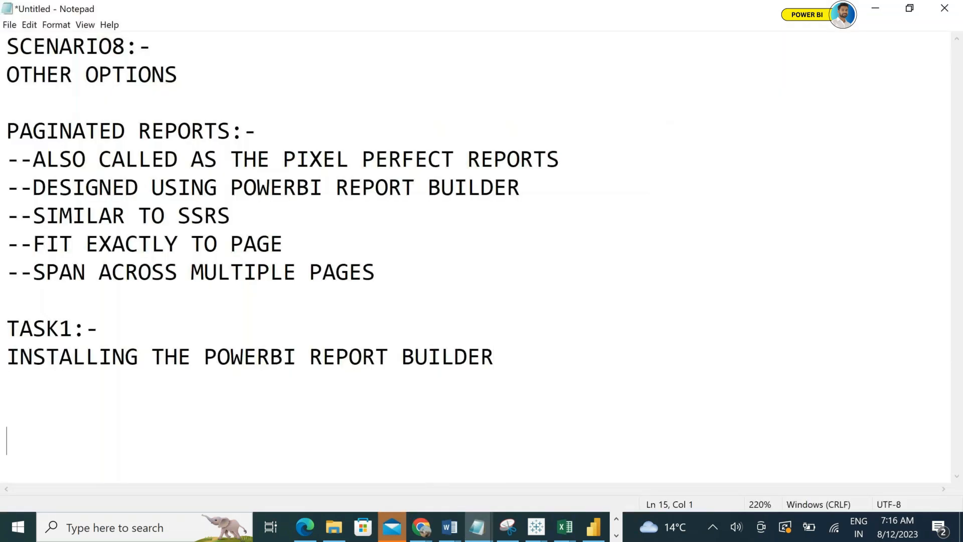
key(Return)
key(Return)
key(Return)
key(BackSpace)
key(BackSpace)
key(BackSpace)
key(BackSpace)
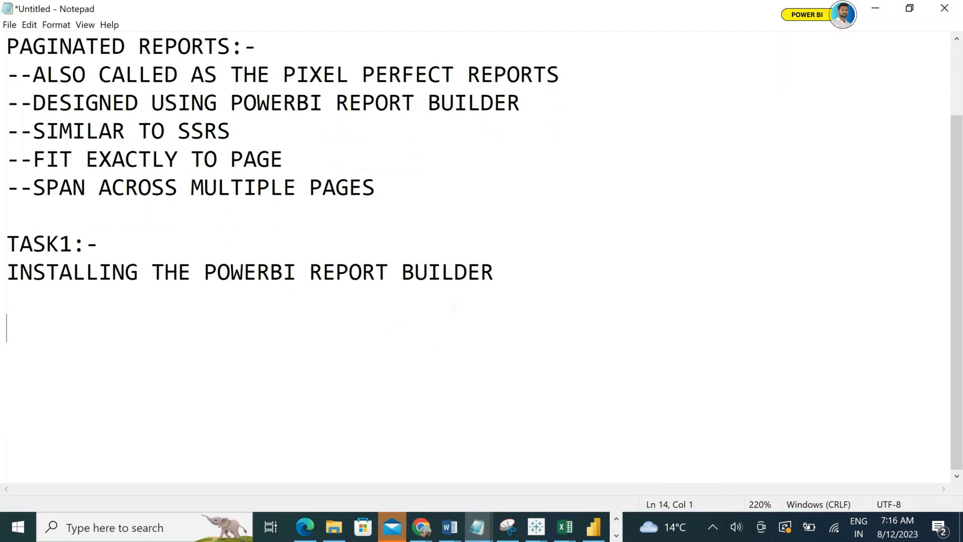
text(STEPS TO CREATE A PAGINAT)
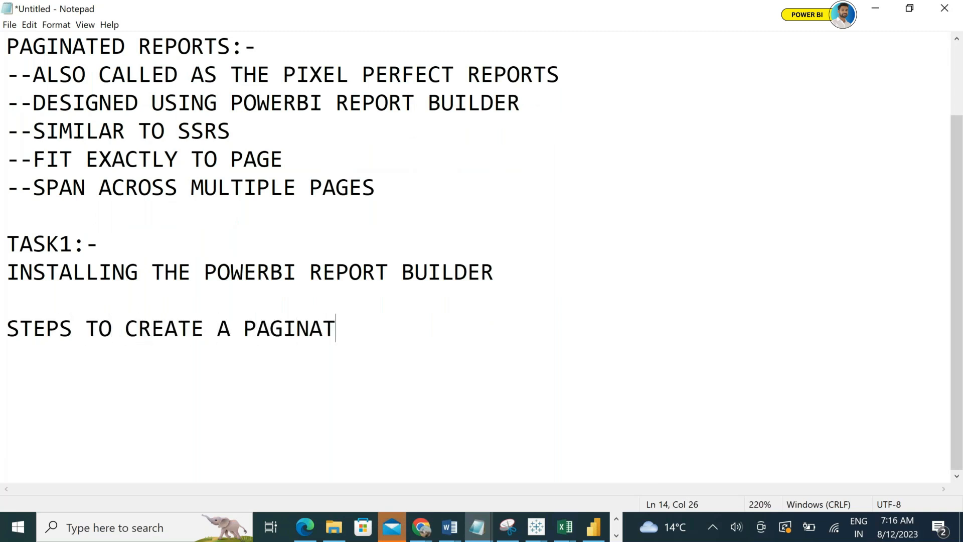
text(ED REPORT)
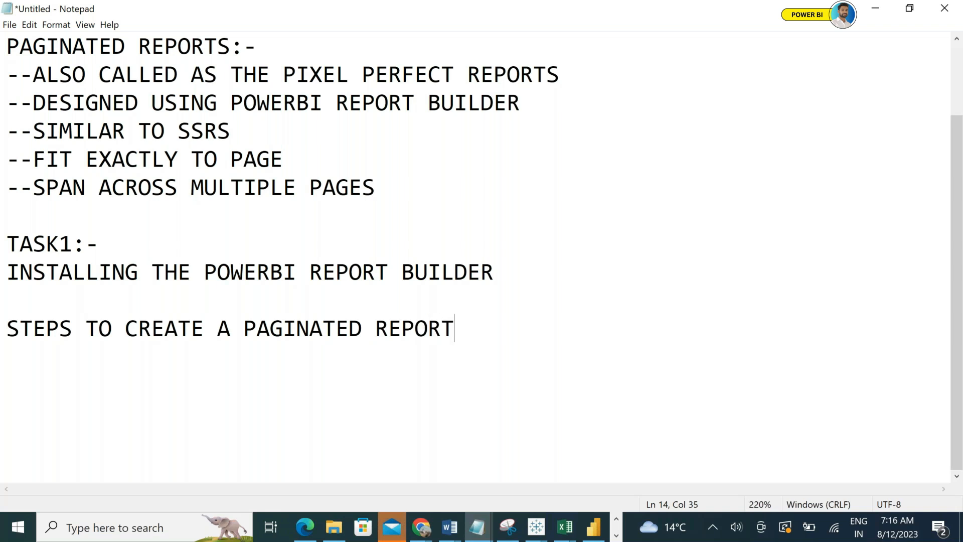
text(:-)
Below the heading, add the line "STEP1:-" followed by the line "CREATE A DATASOURCE".
key(Return)
text(ST)
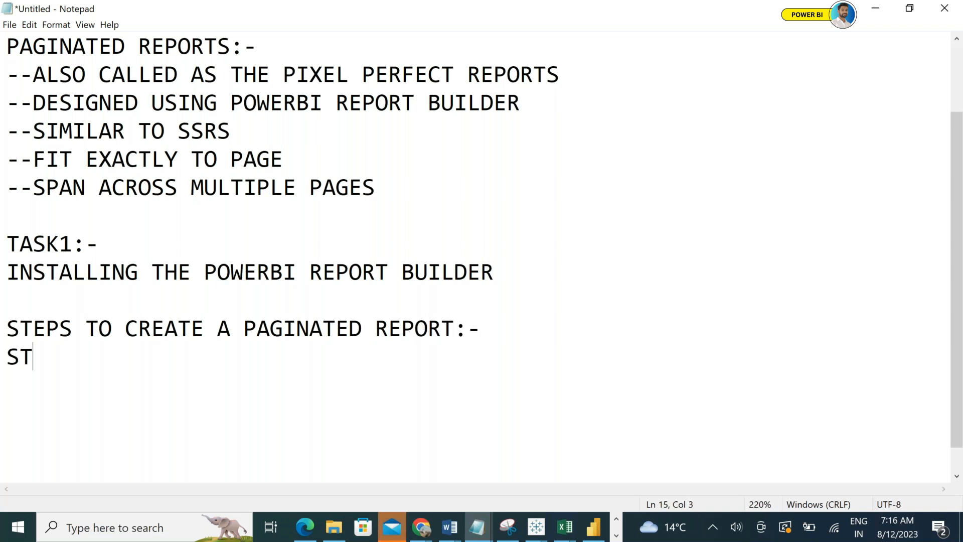
text(EP1:-)
key(Return)
text(CREATE A DATASOURCE)
Add the line "--DATASOURCE:-" followed by the definition "IT DEFINES THE CONNECTION THE POWERBI REPORT BUILDER AND DATASOURCE".
key(Return)
key(Return)
key(Return)
key(Return)
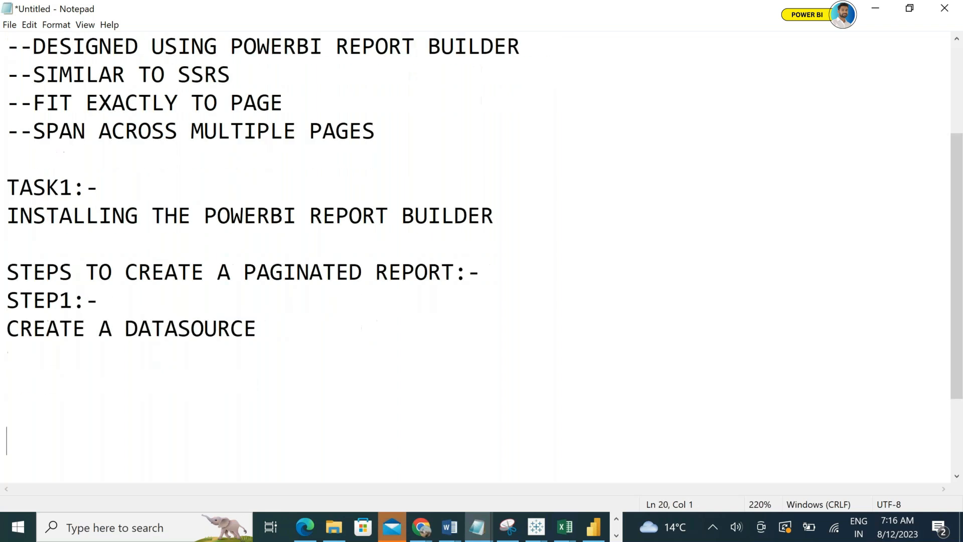
key(Return)
key(Return)
key(Return)
key(Return)
key(Return)
key(BackSpace)
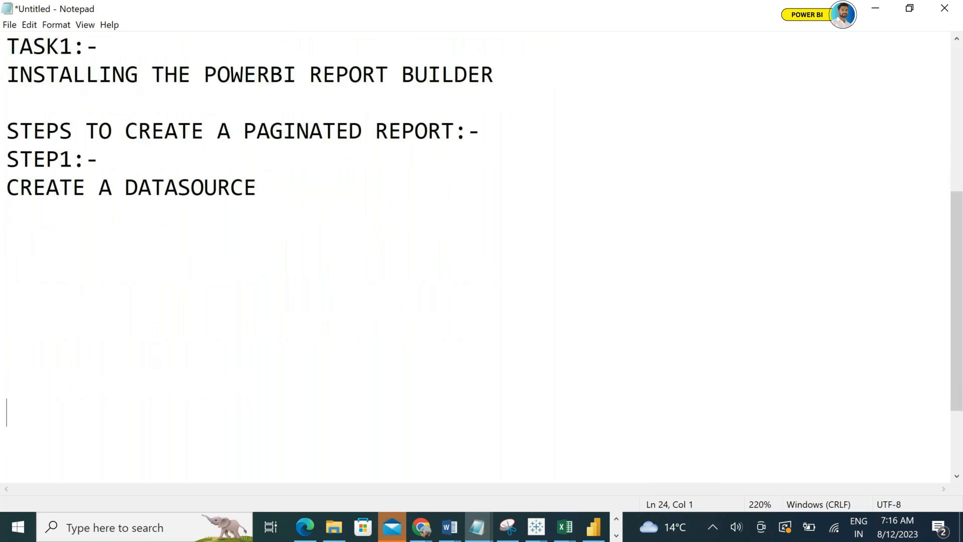
key(BackSpace)
key(BackSpace)
key(BackSpace)
key(BackSpace)
key(BackSpace)
key(BackSpace)
key(BackSpace)
text(--DATASOURCE:-)
key(Return)
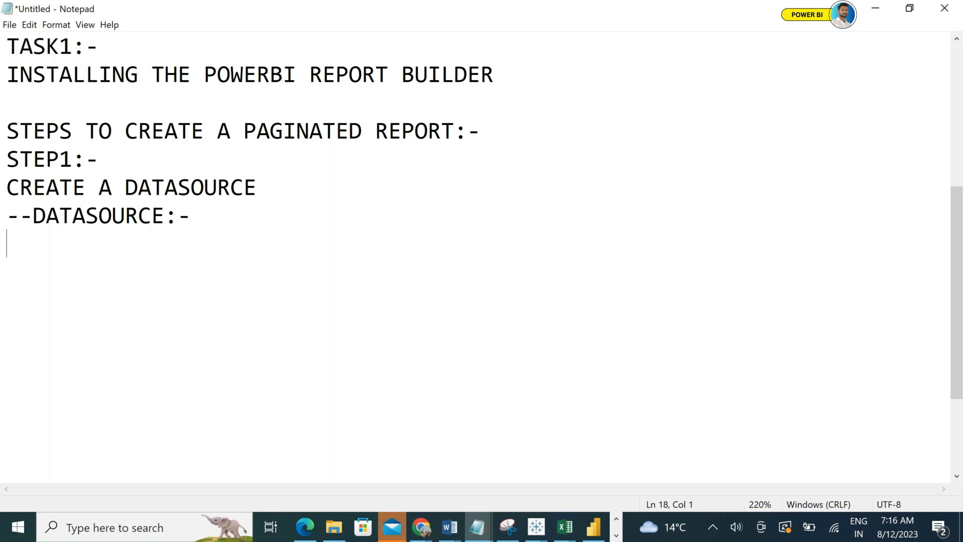
text(IT DEFINES THE CONNECTION THE P)
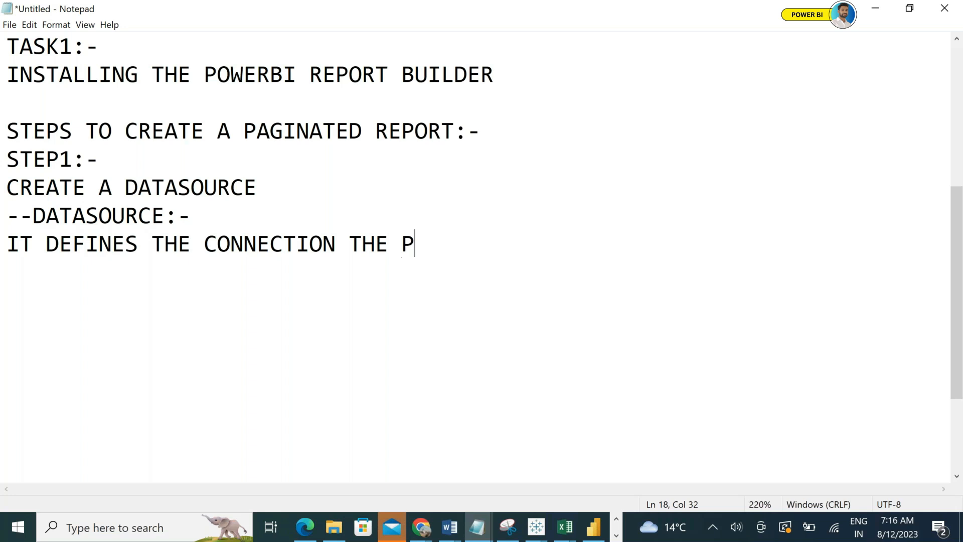
text(OWERBI REPORT BUILDER AND DATASOURCE)
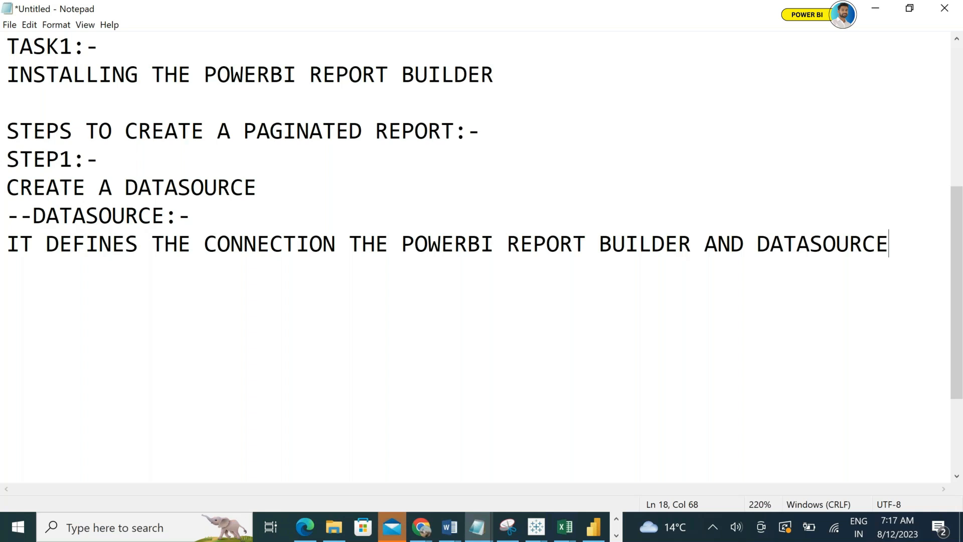
Below a blank line, add the heading "STEP2:-" followed by the line "CREATE A DATASET".
key(Return)
key(Return)
text(STE)
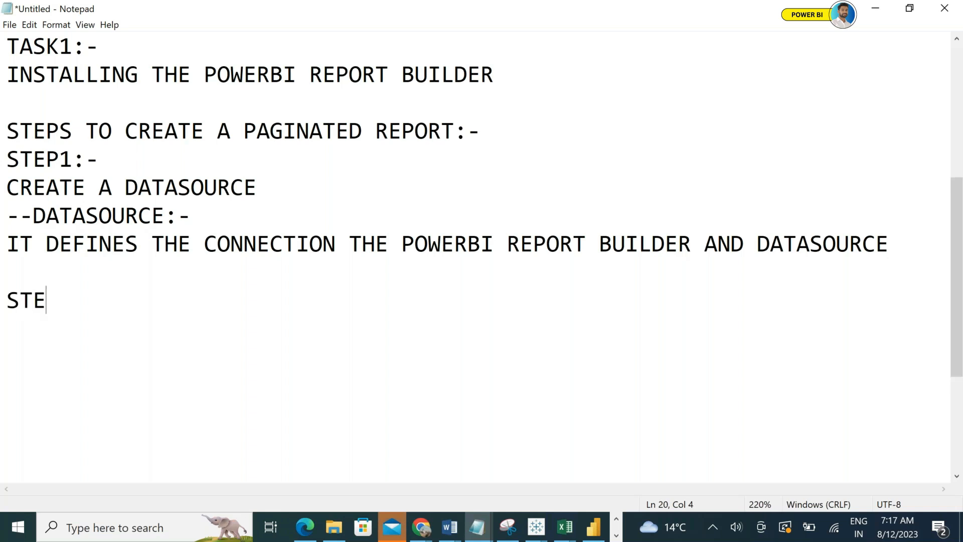
text(P2:-)
key(Return)
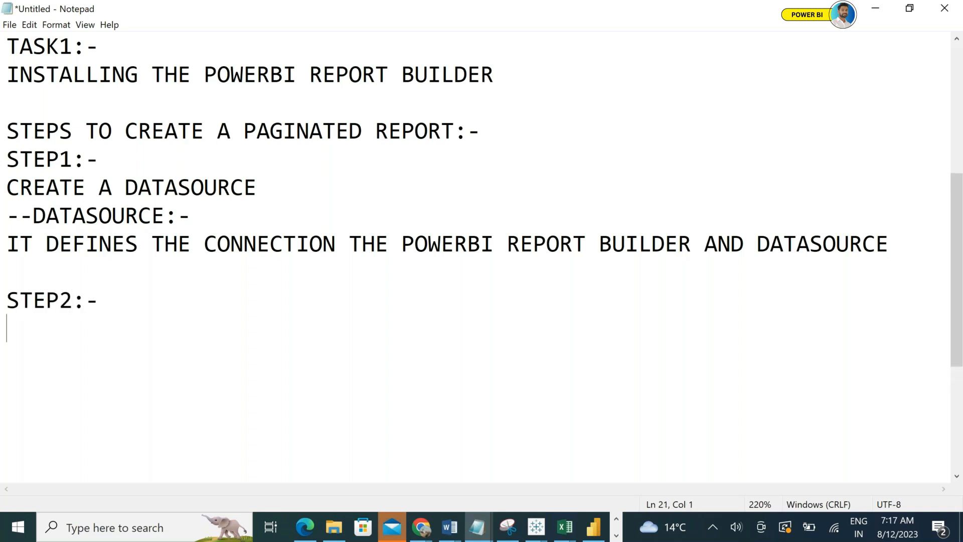
text(CREATE)
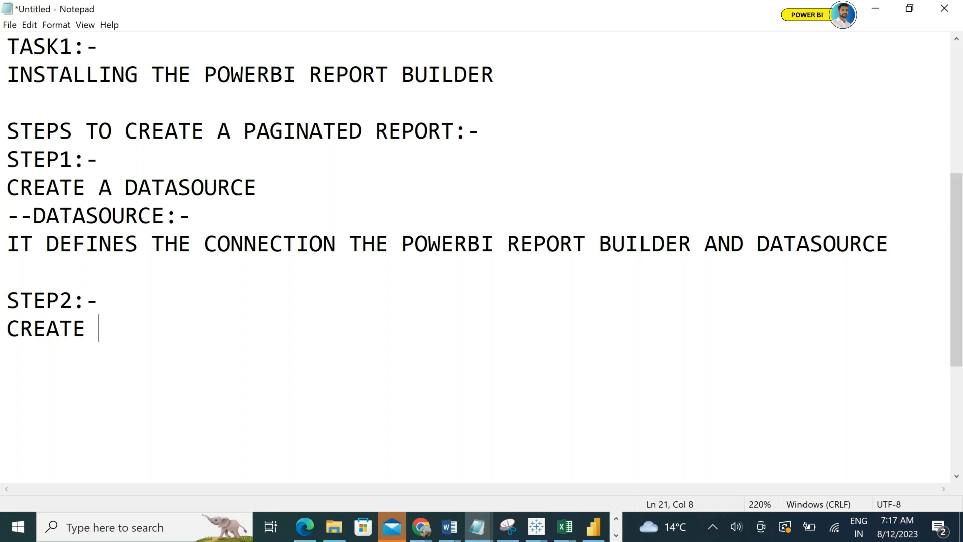
text( A DAT)
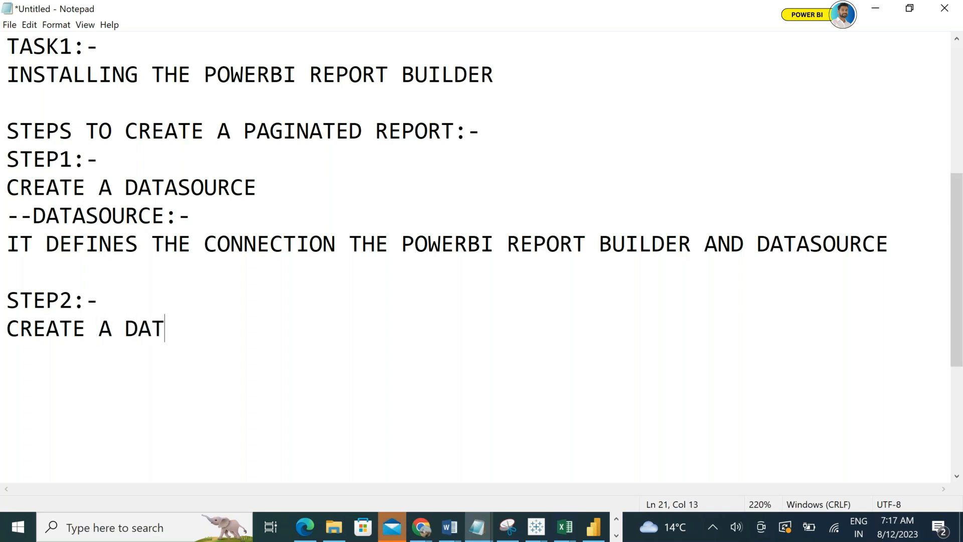
text(ASET)
Leave a blank line and add the line "--DATASET" followed by the line "CONTAINS DATA".
key(Return)
key(Return)
text(--DATASET)
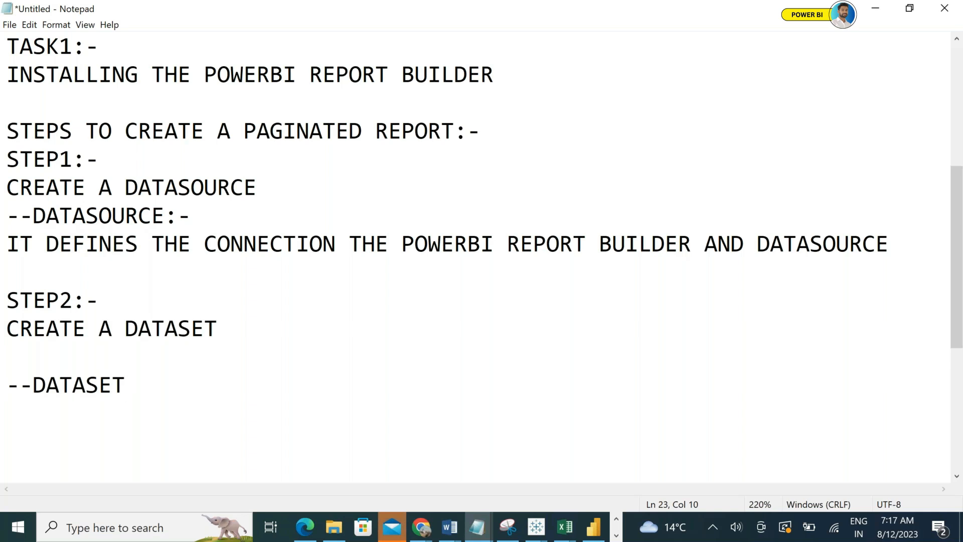
key(Return)
text(CONTAINS DATA)
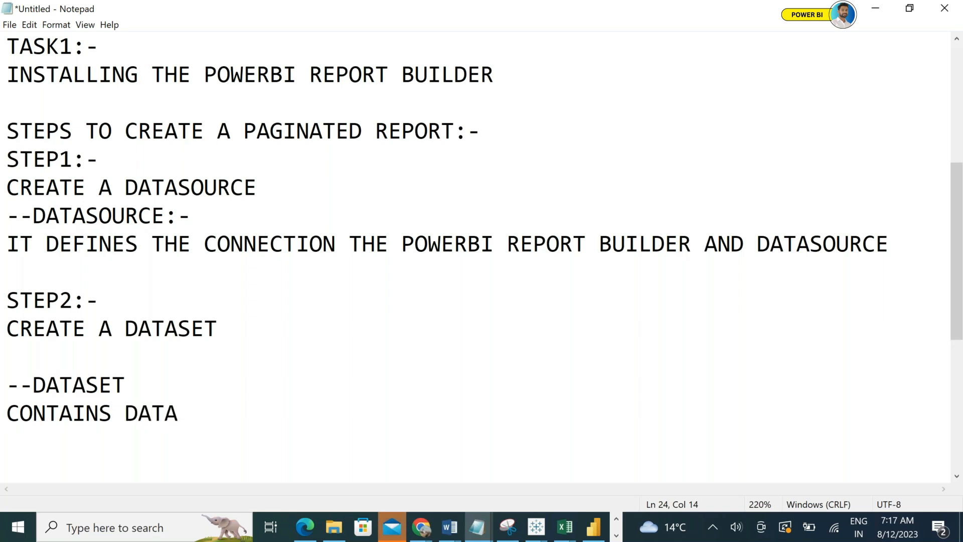
Extend the dataset description with the line "IT IMPORTS THE REQUIRED DATA INTO POWERBI REPORT BUILDER".
key(Return)
text(IT IMPORT)
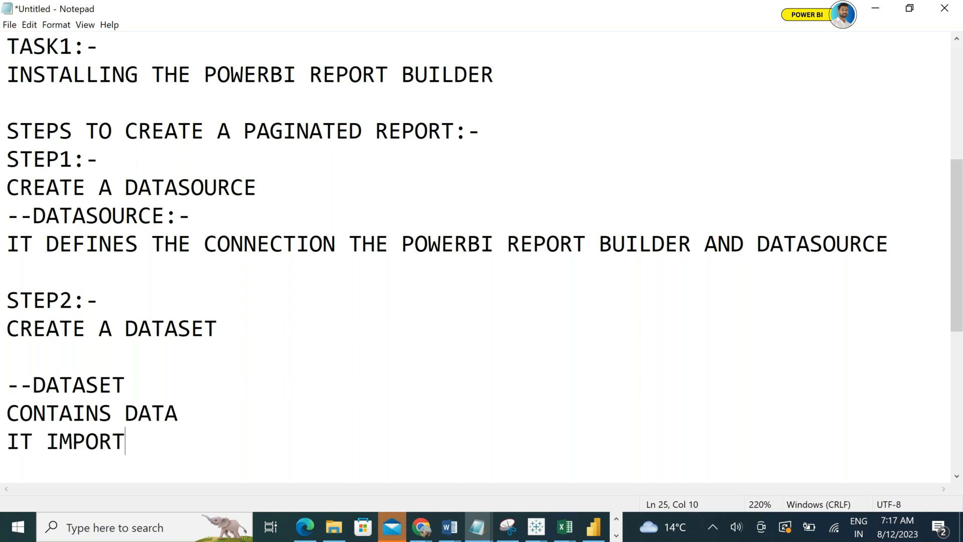
text(S THE RE)
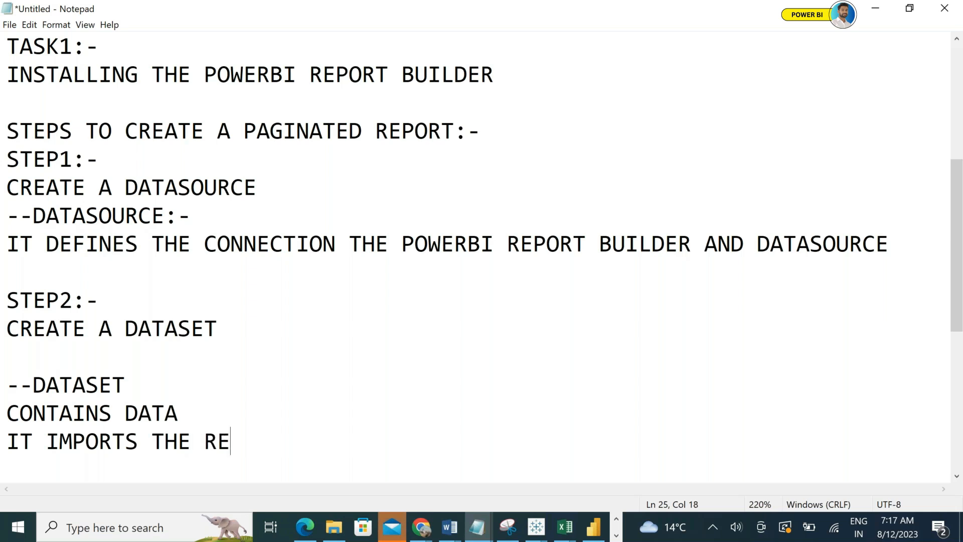
text(QUIRED DATA )
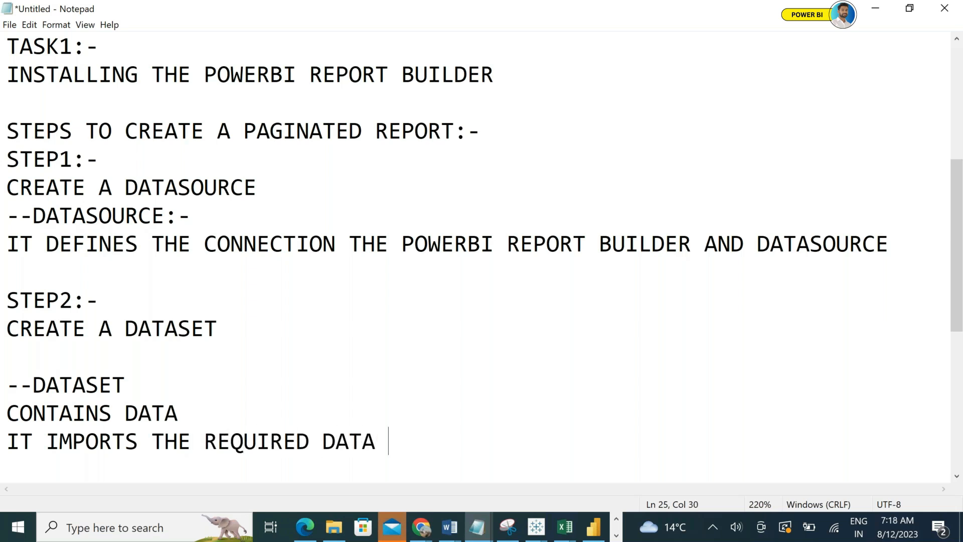
text(INTO POWERBI RE)
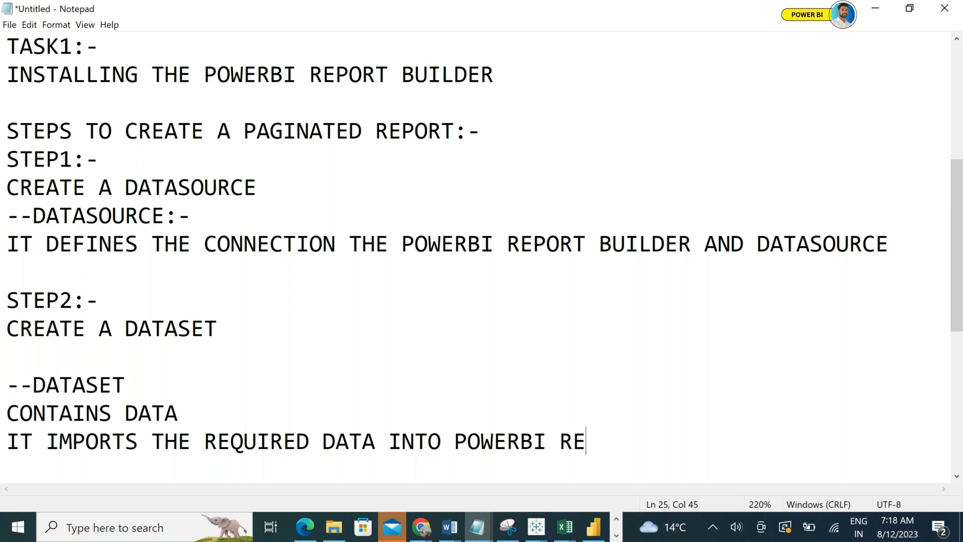
text(PORT U)
key(BackSpace)
text(BUILDER)
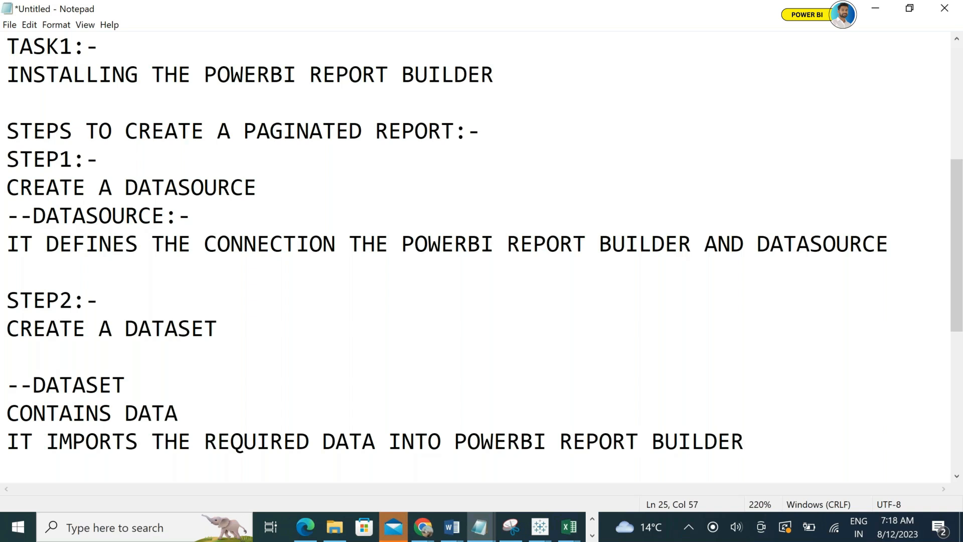
Below a blank line, add the heading "STEP3:-" followed by the line "CREATING REPORT".
key(Return)
key(Return)
key(Return)
key(BackSpace)
text(STEP3:-)
key(Return)
text(R)
key(BackSpace)
text(CREAR)
key(BackSpace)
text(TING REPORT)
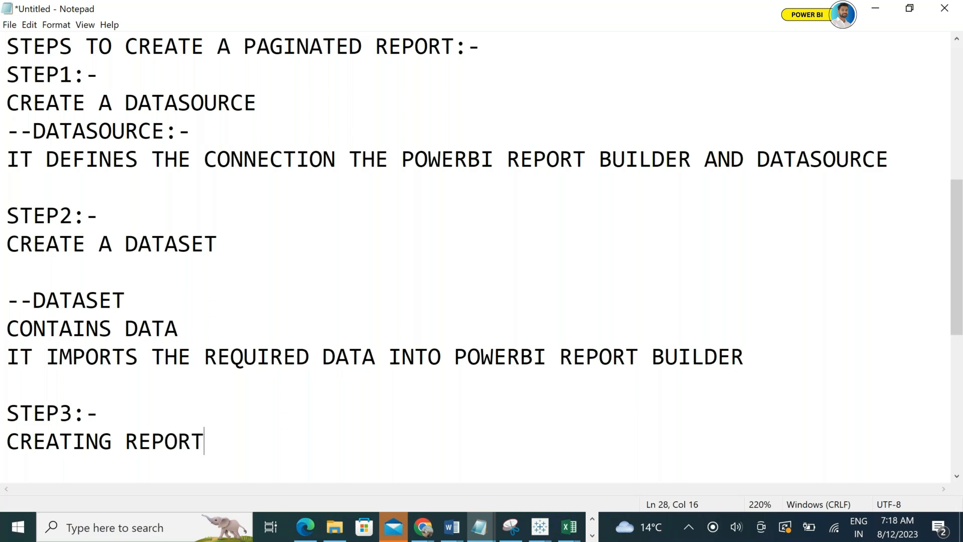
Under the third step, add the line "--USING REPORT OBJECTS,IMAGES WE CAN CREATE REPORTS".
key(Return)
text(00U)
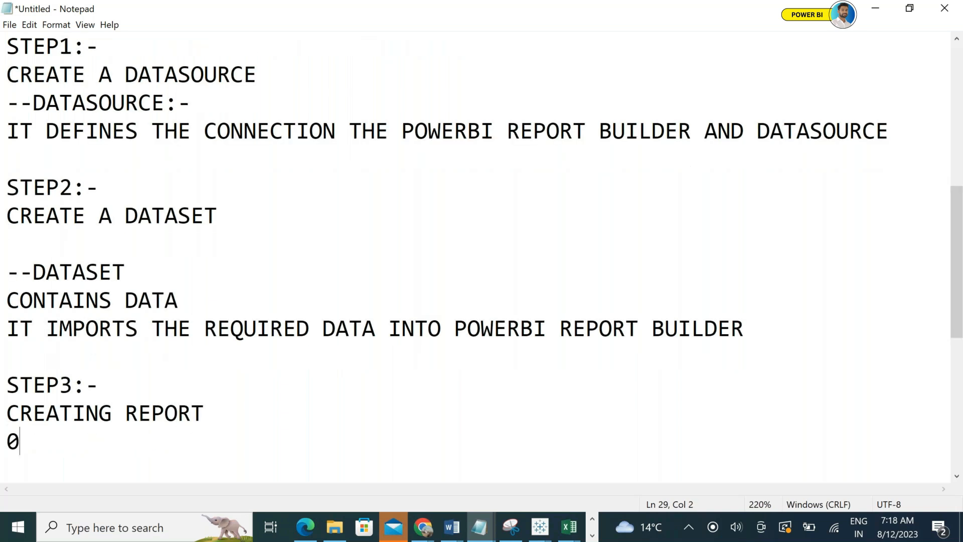
key(BackSpace)
key(BackSpace)
key(BackSpace)
text(--USING REPOR)
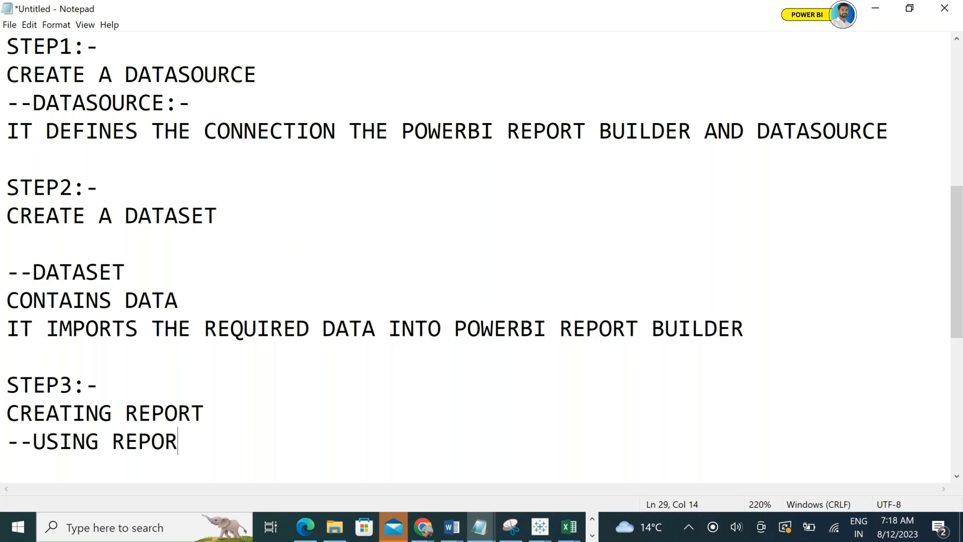
text(T OBJECTS)
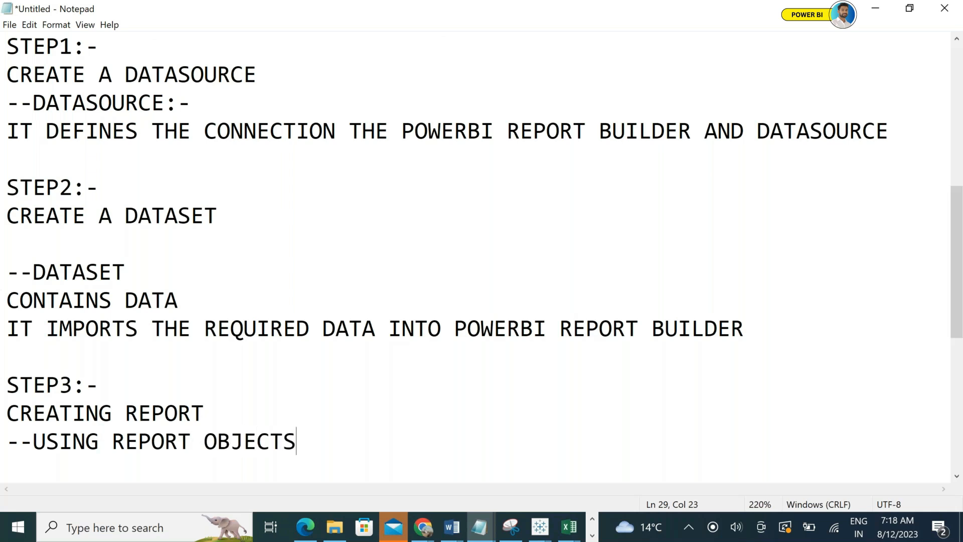
text(,IMAGES)
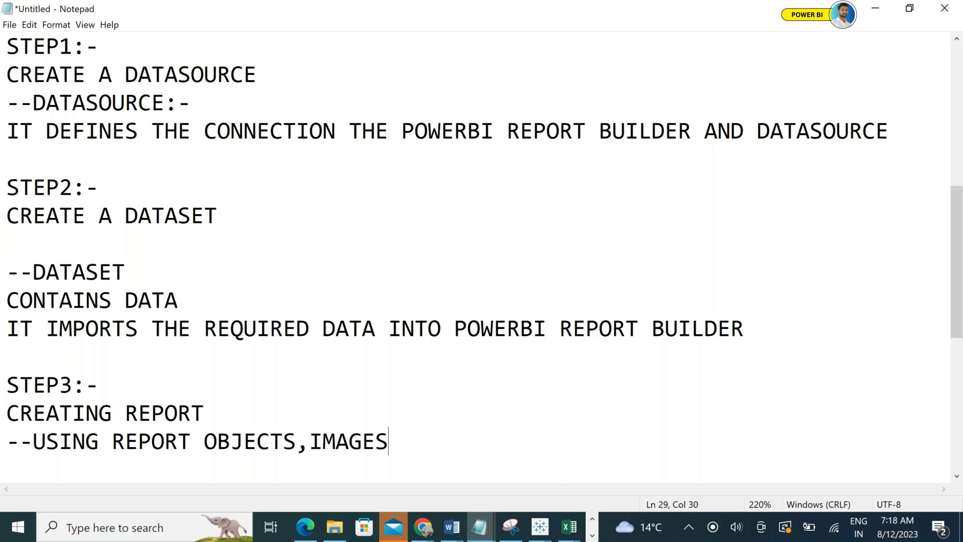
text( WE CAN )
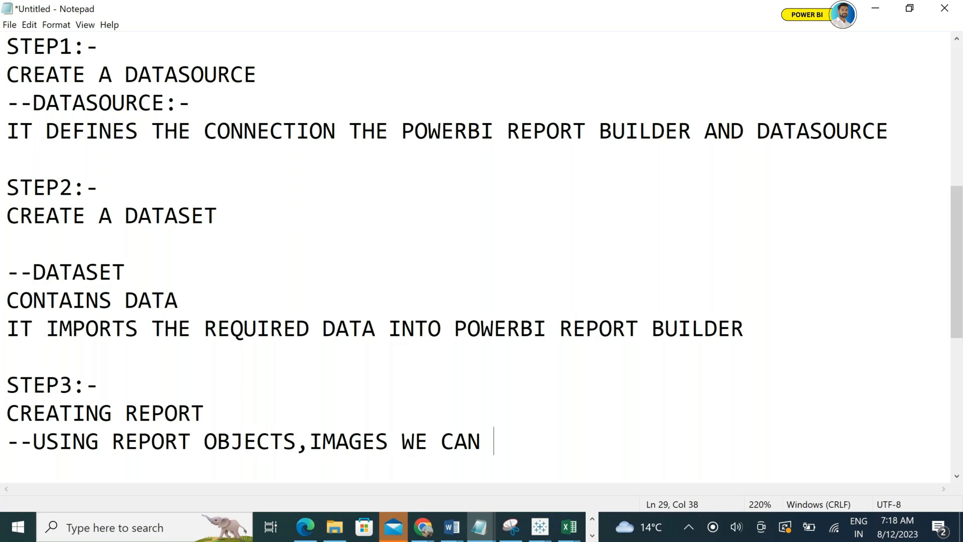
text(CREAT)
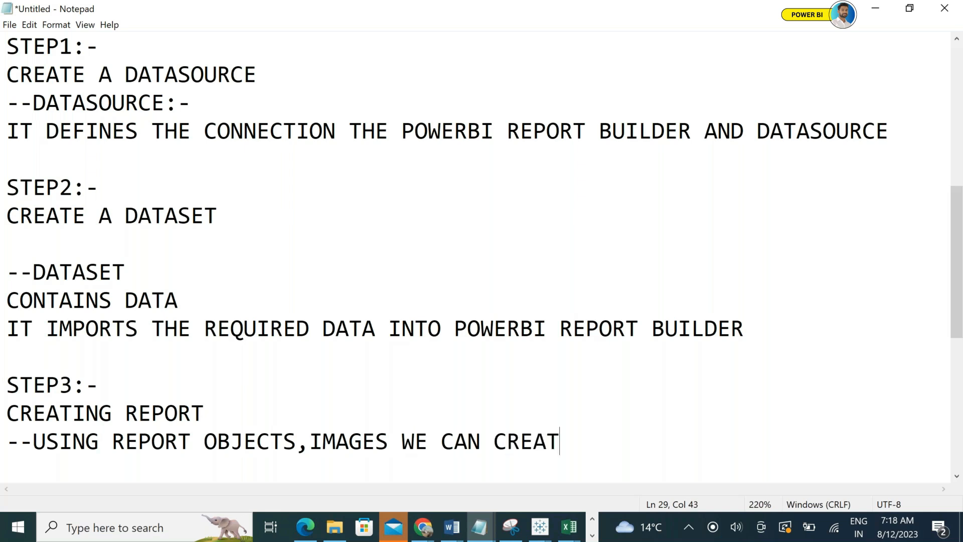
text(E REPORTS)
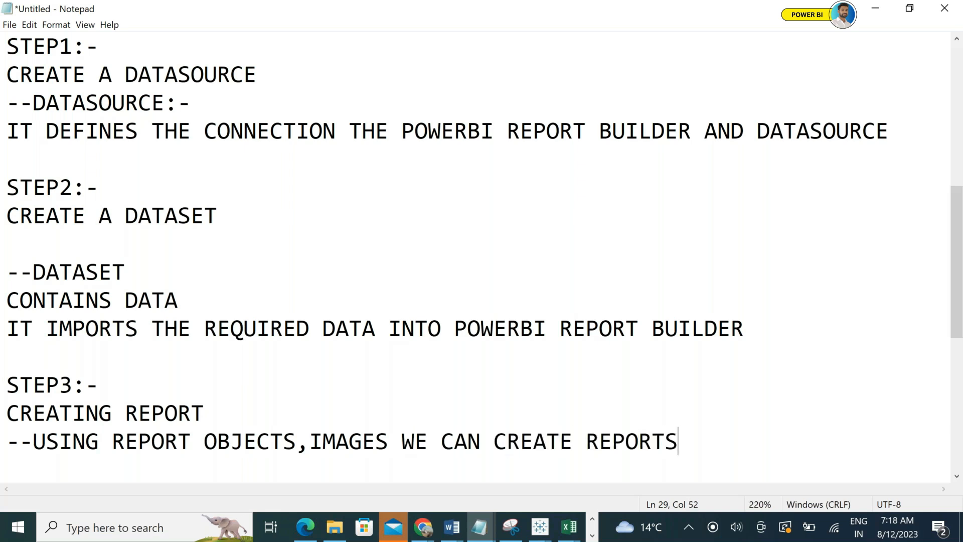
Below a blank line, add the heading "STEP4:-" followed by the line "PUBLISH THE REPORTS".
key(Return)
key(Return)
text(STEP4:-)
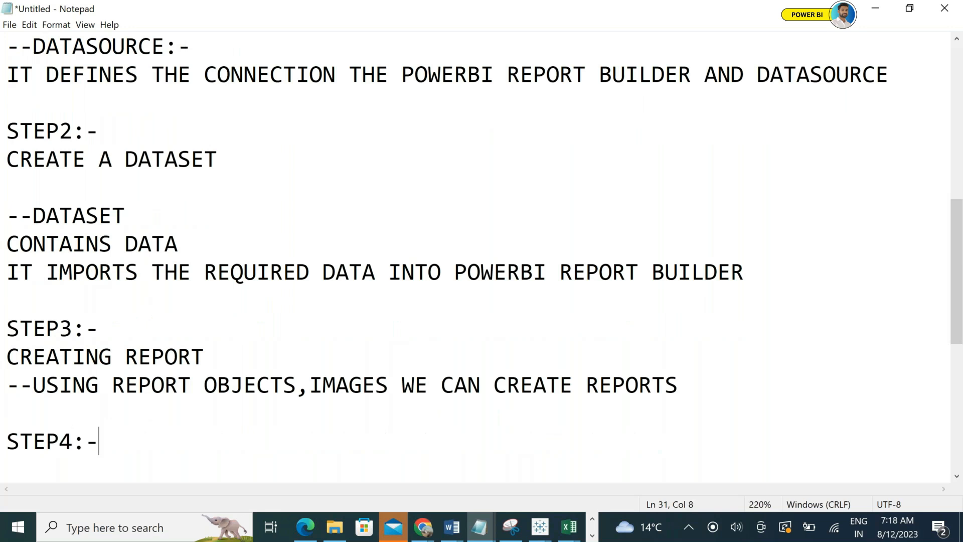
key(Return)
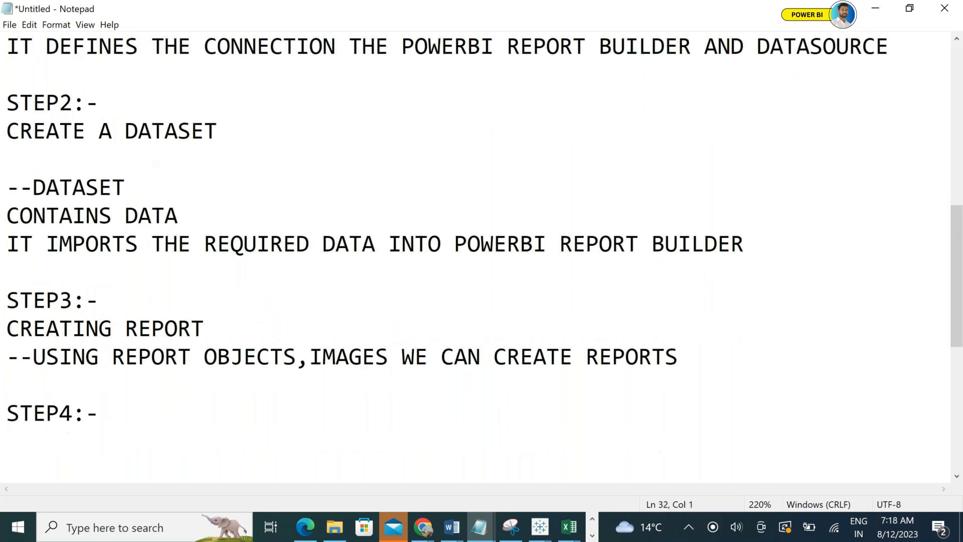
text(PUBLI)
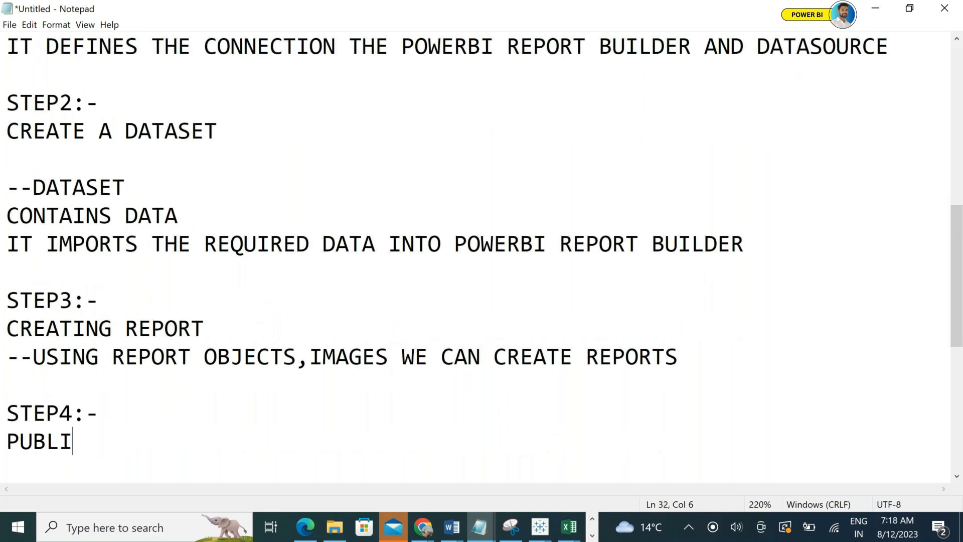
text(SH THE REPORTS)
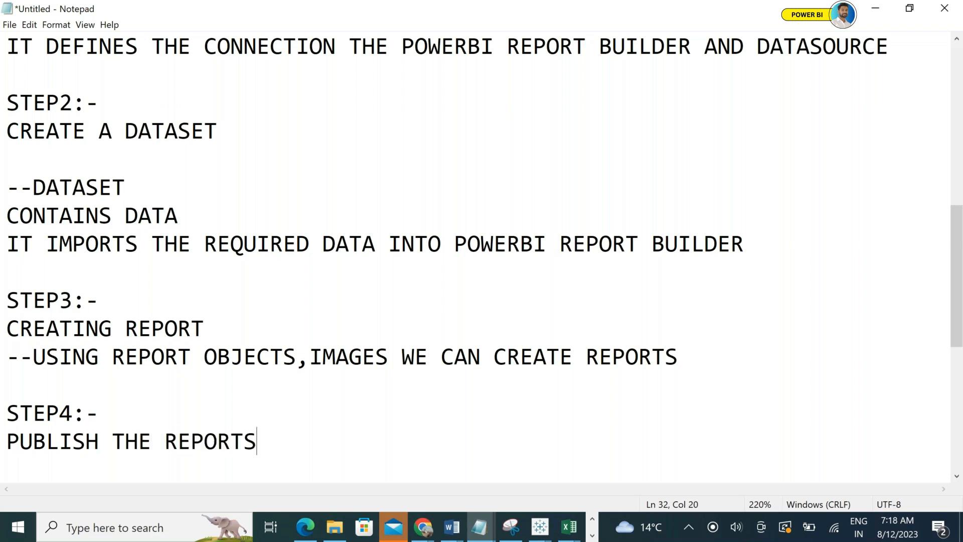
key(Return)
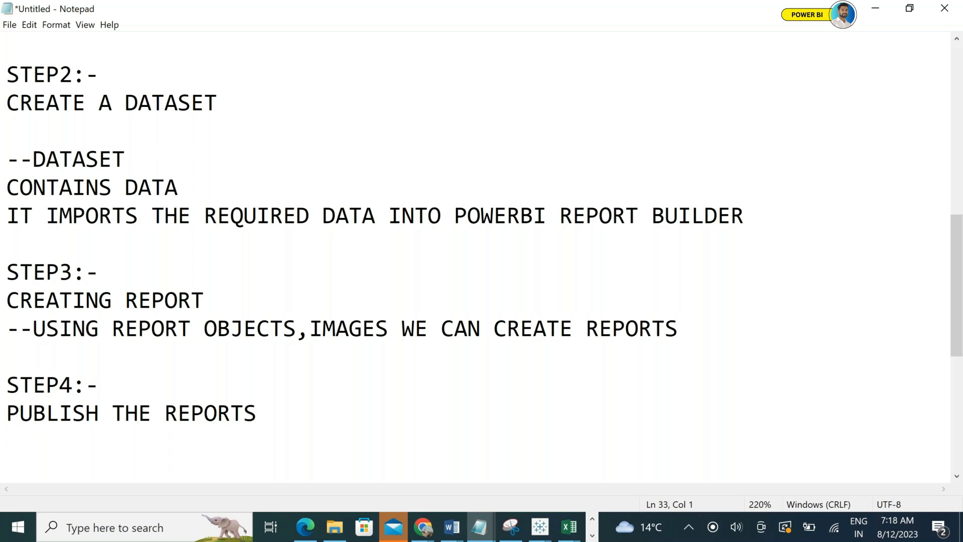
Reduce the notes' zoom to 190% and review the four steps for creating a paginated report.
key(ctrl+minus)
key(ctrl+minus)
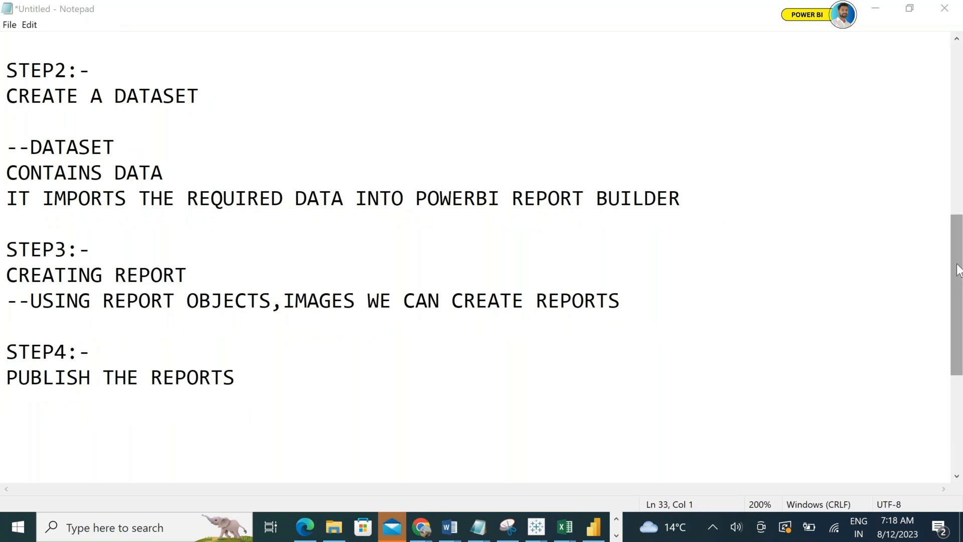
scroll(957, 251, up, 1)
drag(955, 240, 954, 229)
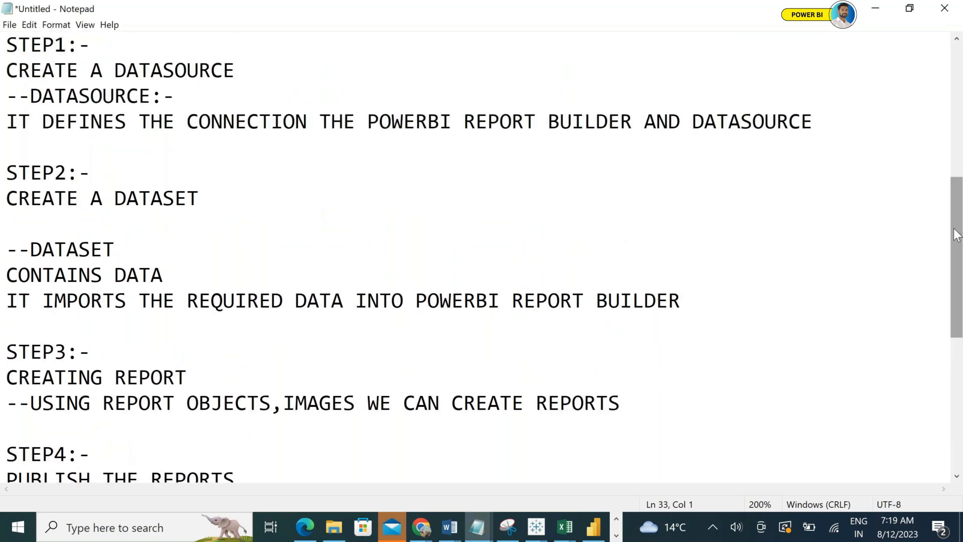
key(ctrl+minus)
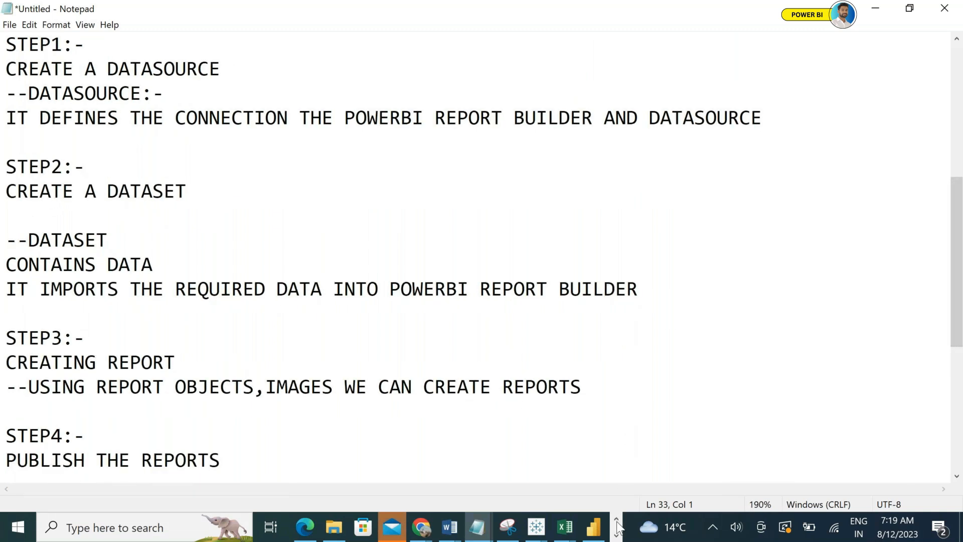
Switch to Power BI Report Builder, view the connection types available for a new data source, and close its properties without saving.
click(617, 535)
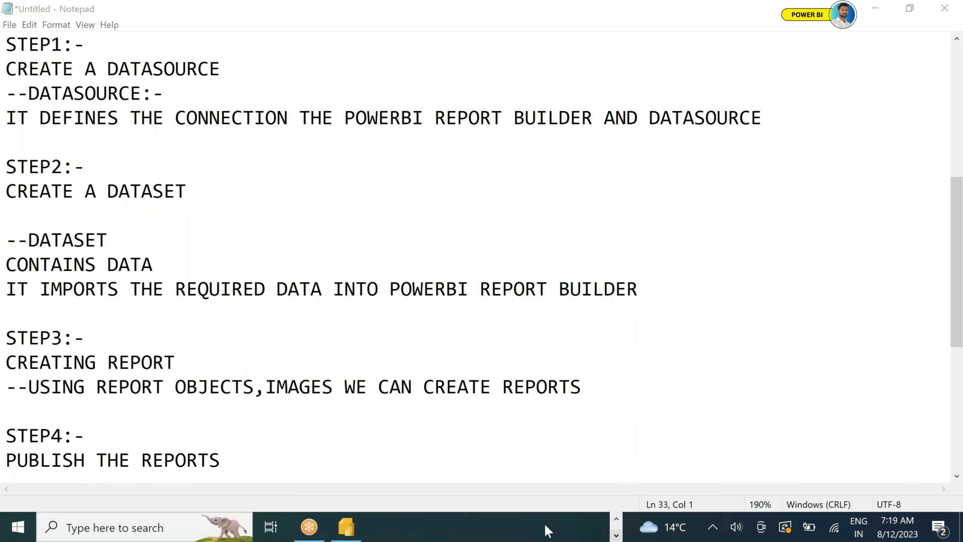
click(345, 528)
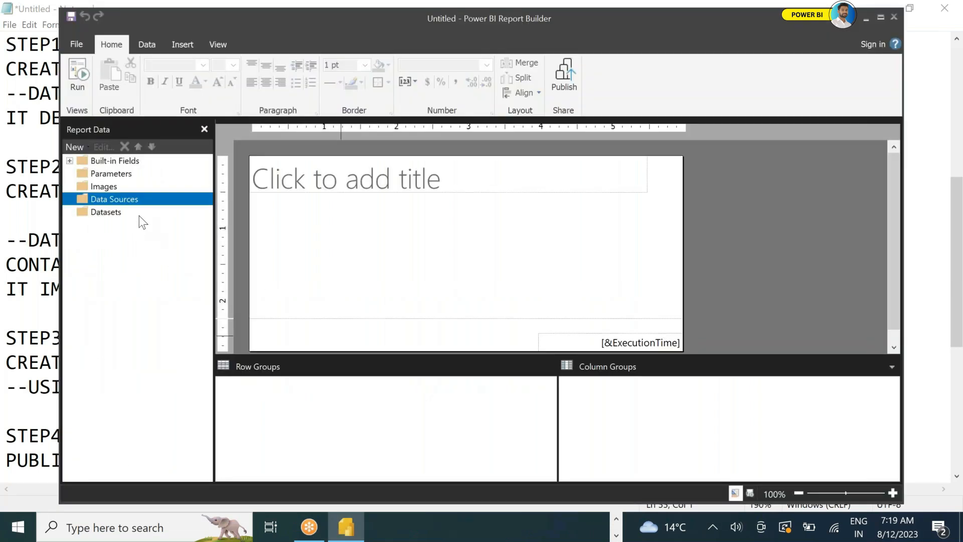
right_click(129, 201)
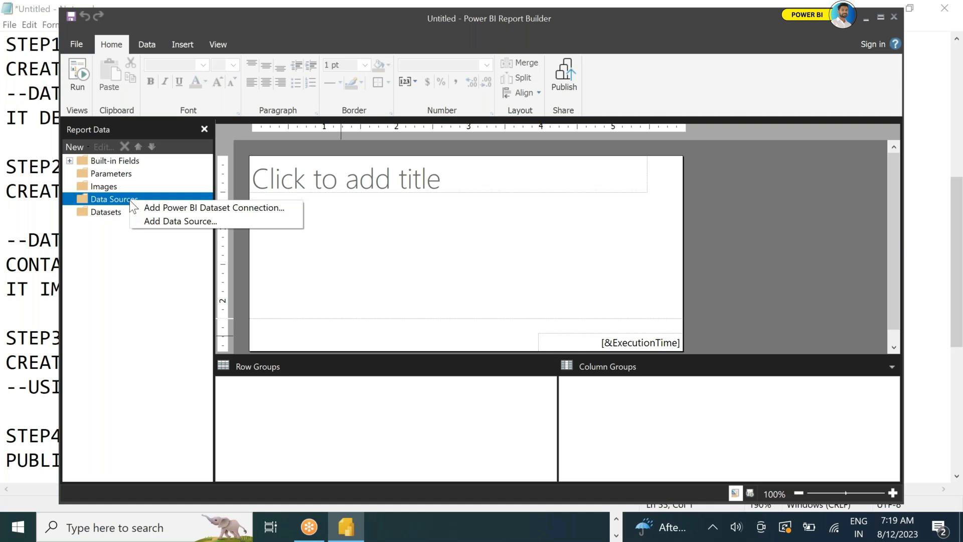
click(162, 221)
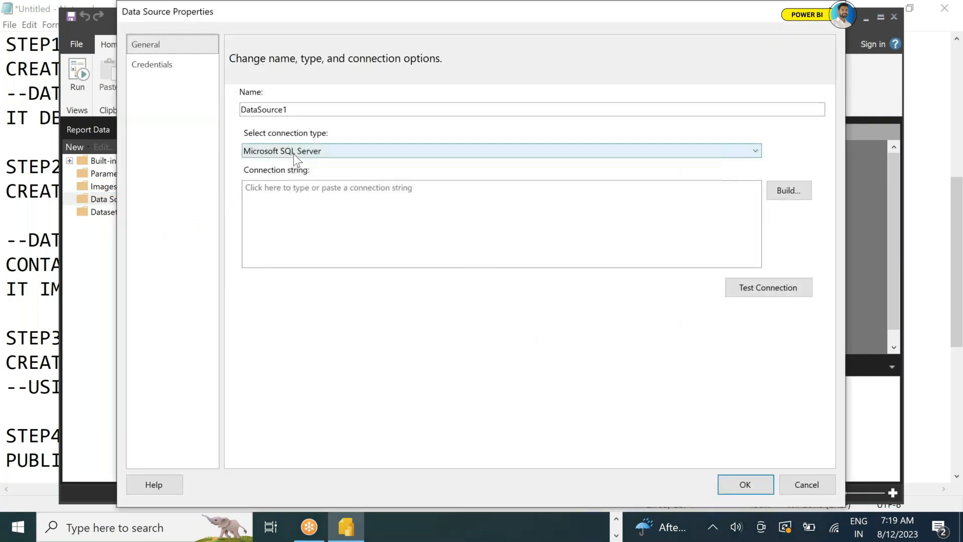
click(294, 153)
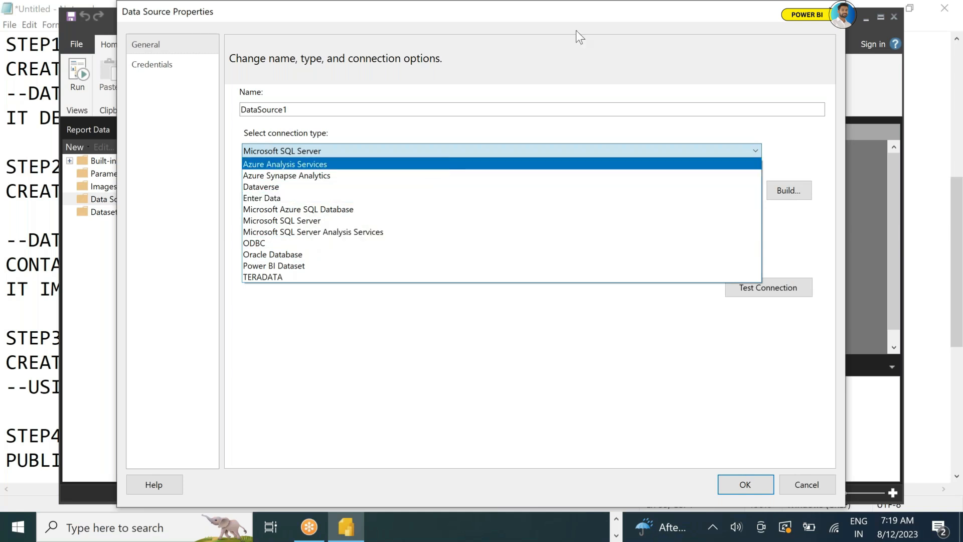
click(630, 36)
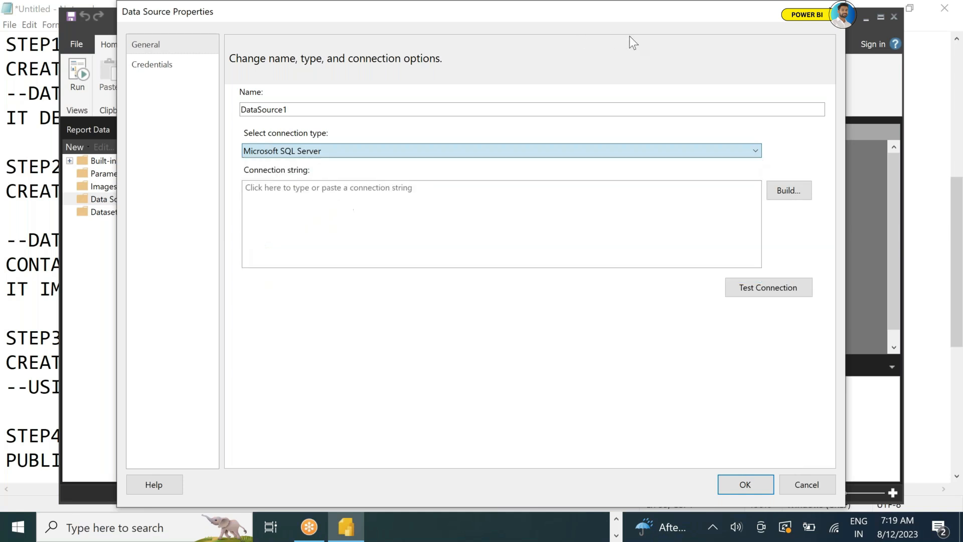
click(834, 10)
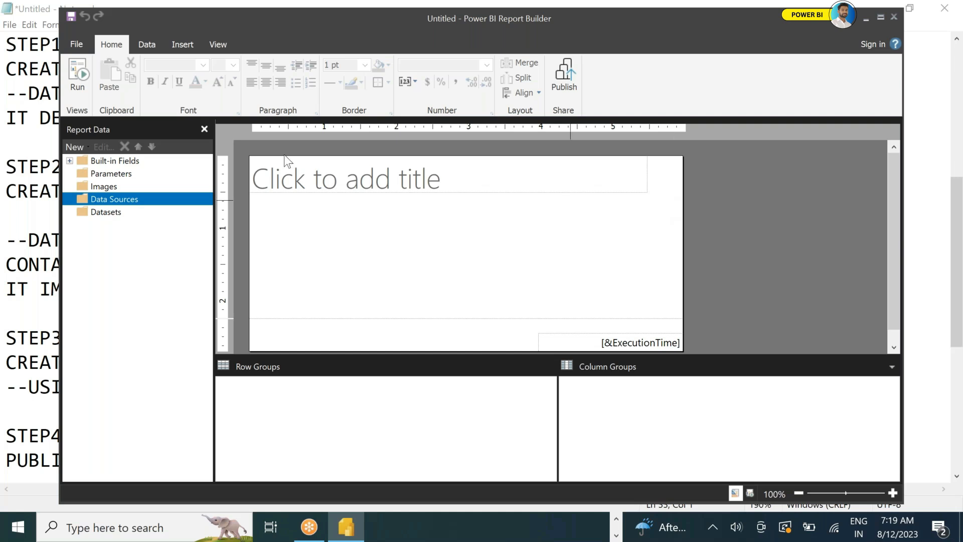
Start adding a Power BI dataset connection and sign in to Power BI with the account's e-mail and password.
right_click(120, 203)
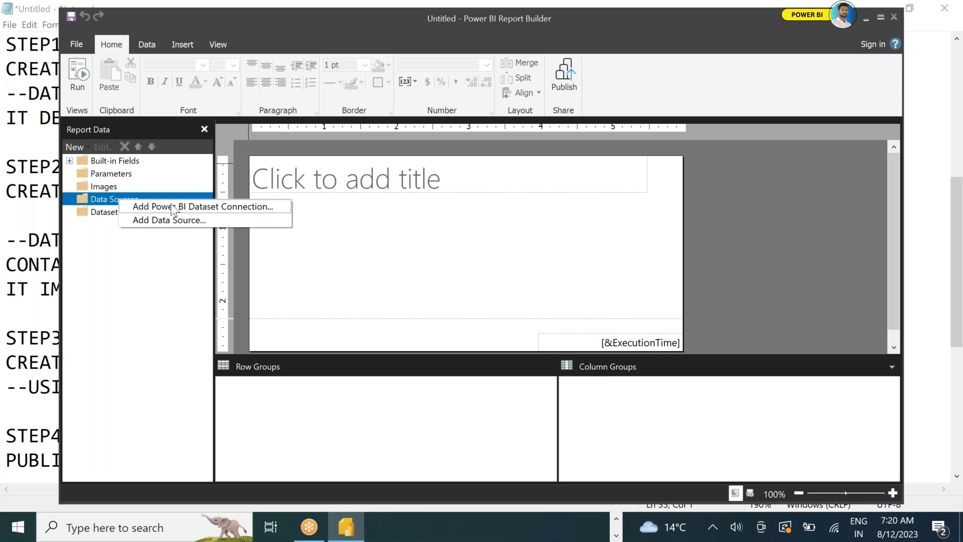
click(195, 208)
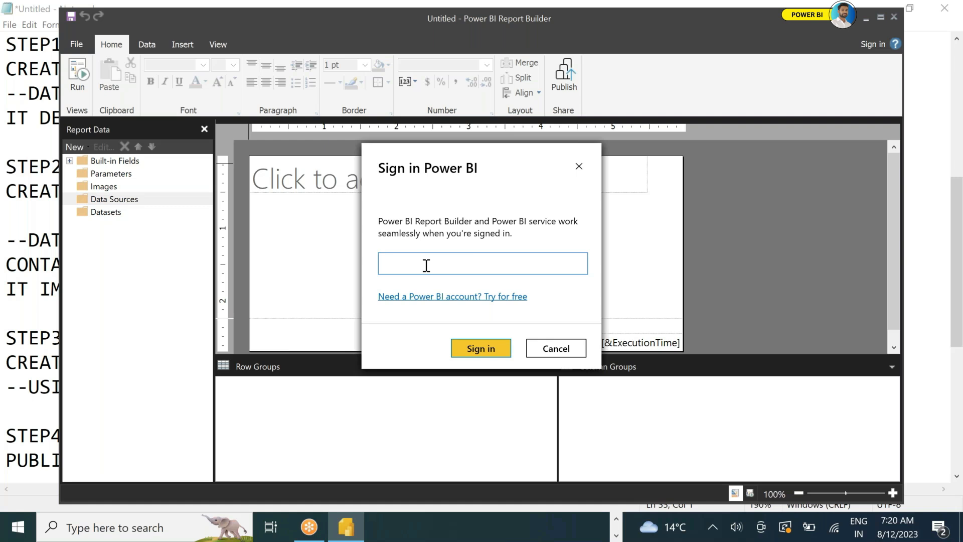
key(ctrl+v)
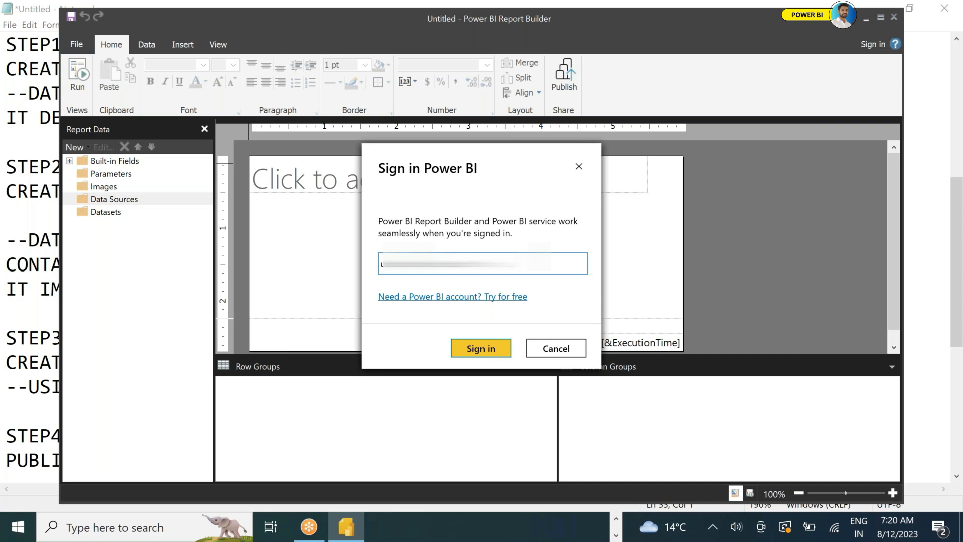
click(489, 343)
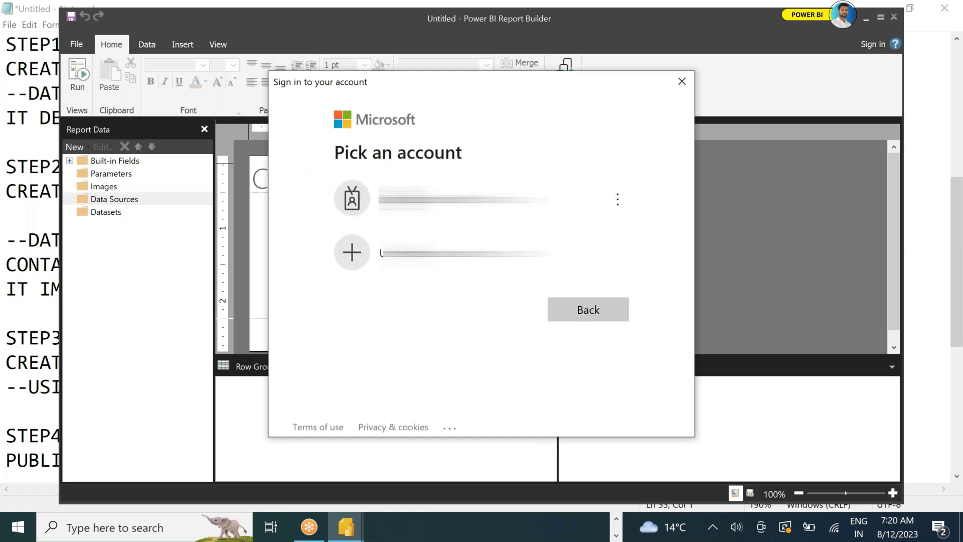
click(441, 221)
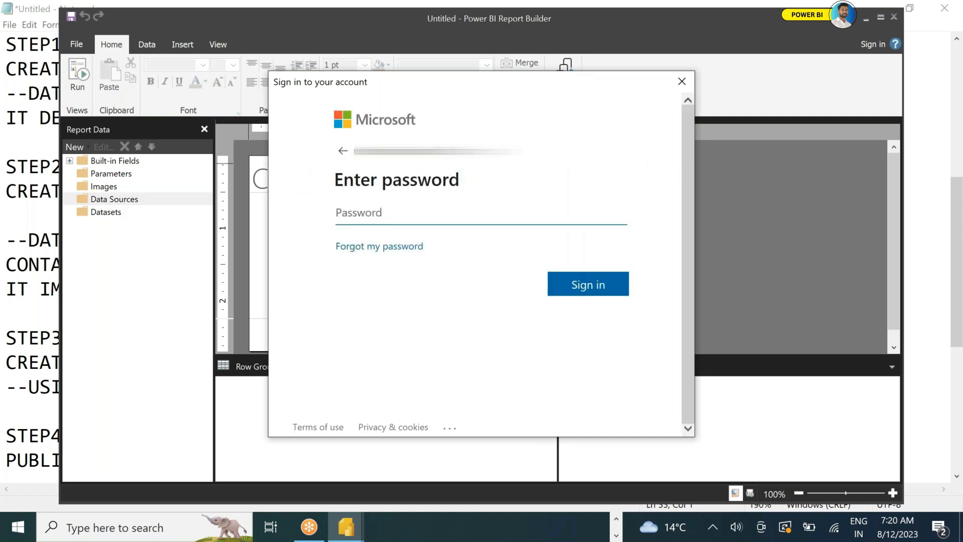
text(•••••)
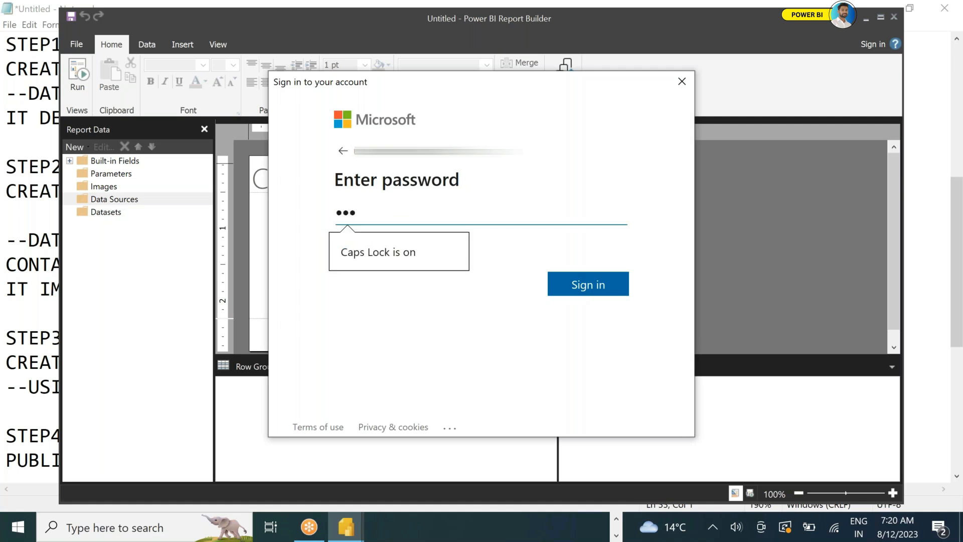
text(••••)
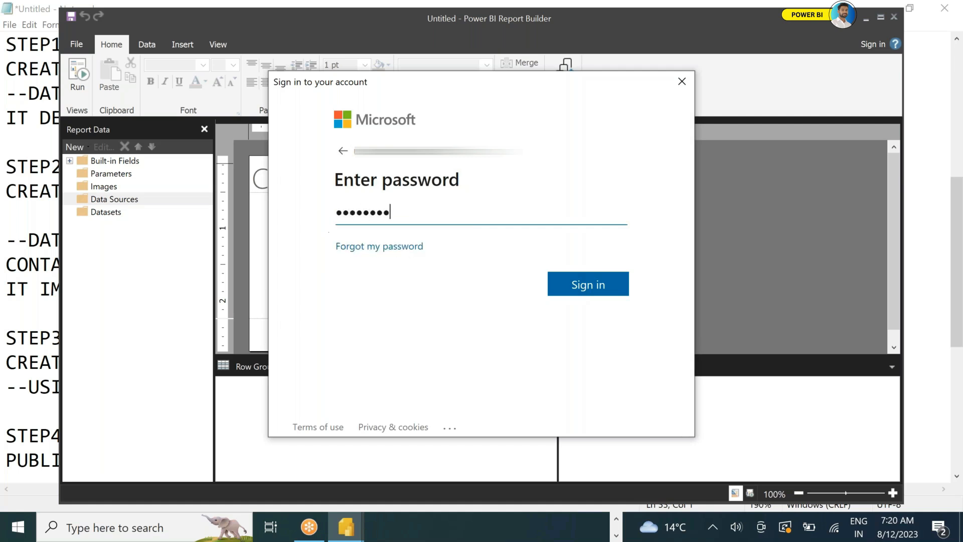
key(Return)
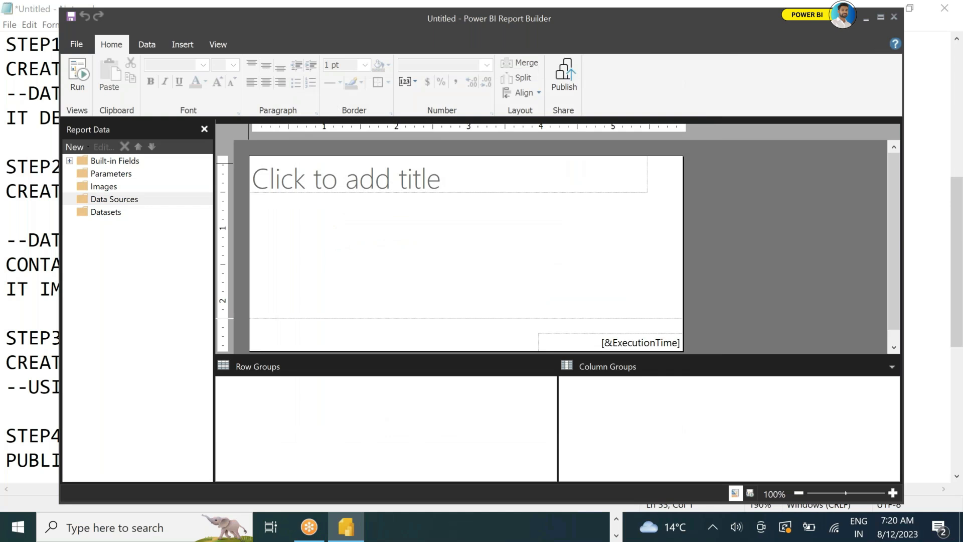
Add a Power BI dataset connection to the Region Sales dataset in the PBI B16 DEV workspace.
right_click(114, 199)
click(150, 206)
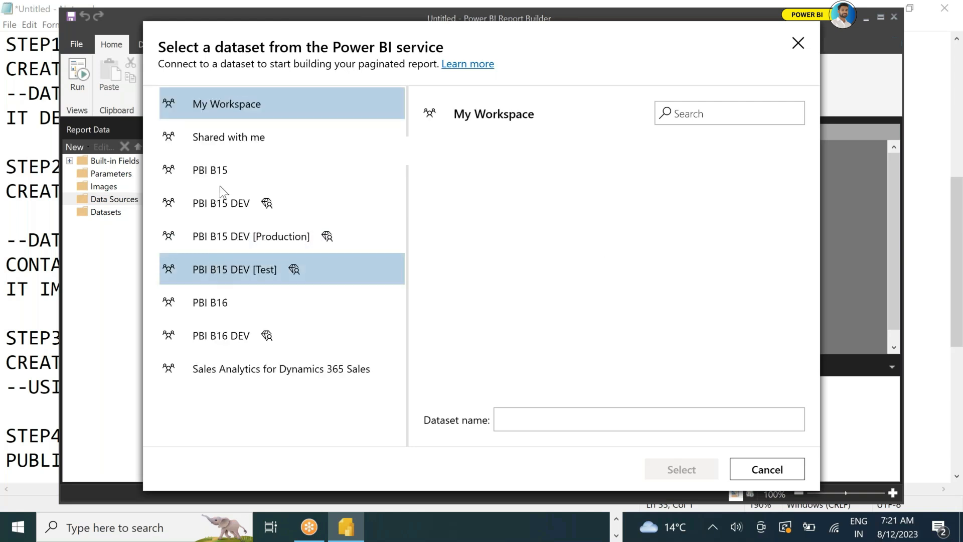
click(247, 336)
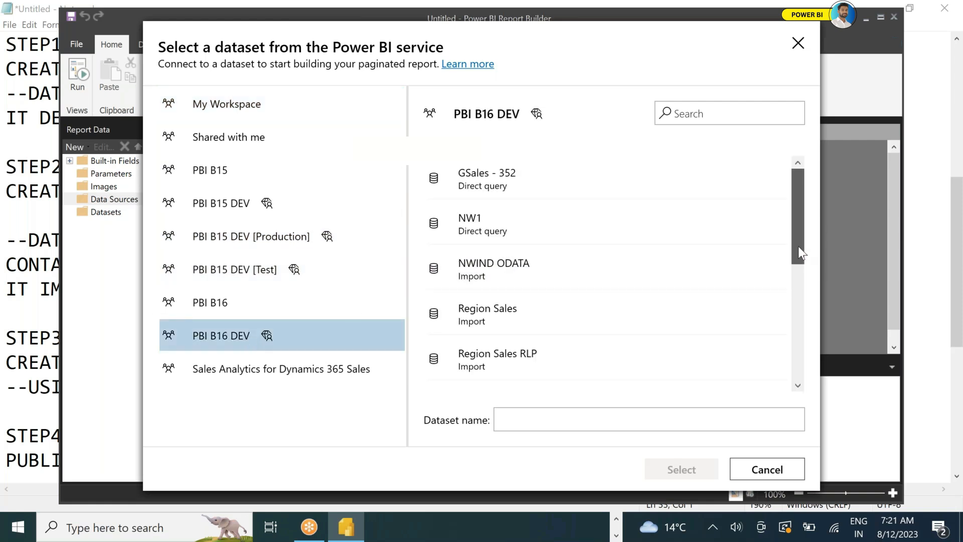
scroll(803, 279, down, 1)
scroll(806, 354, down, 5)
scroll(776, 162, up, 6)
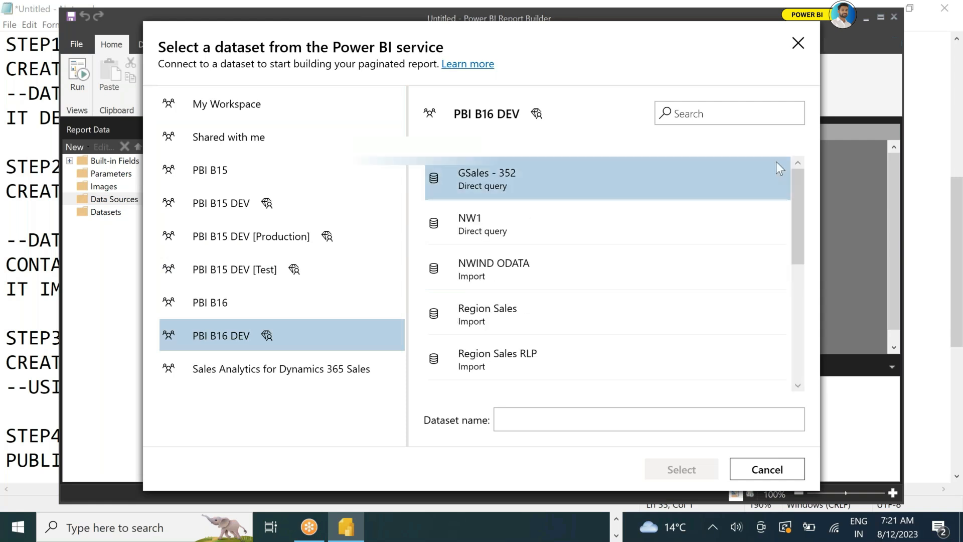
scroll(798, 236, down, 3)
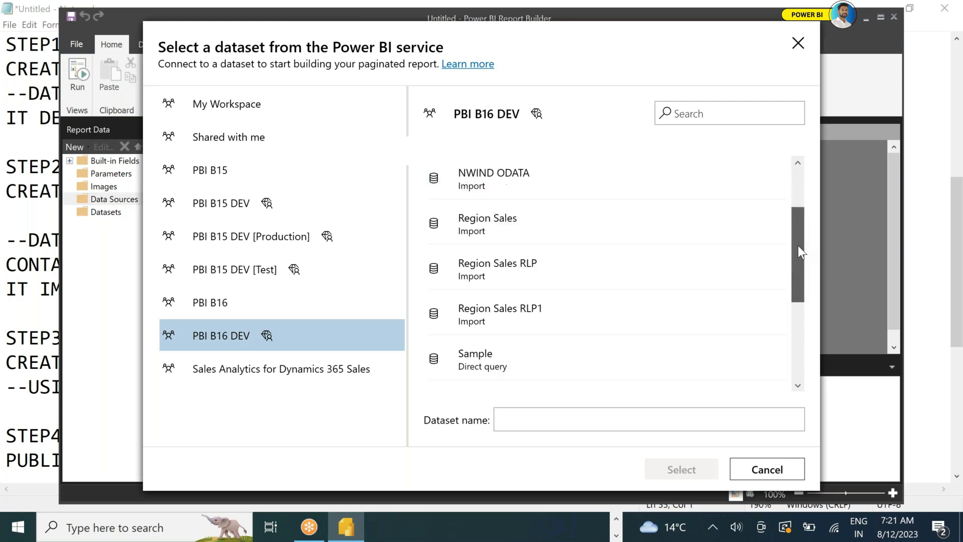
scroll(805, 321, down, 3)
scroll(803, 160, up, 6)
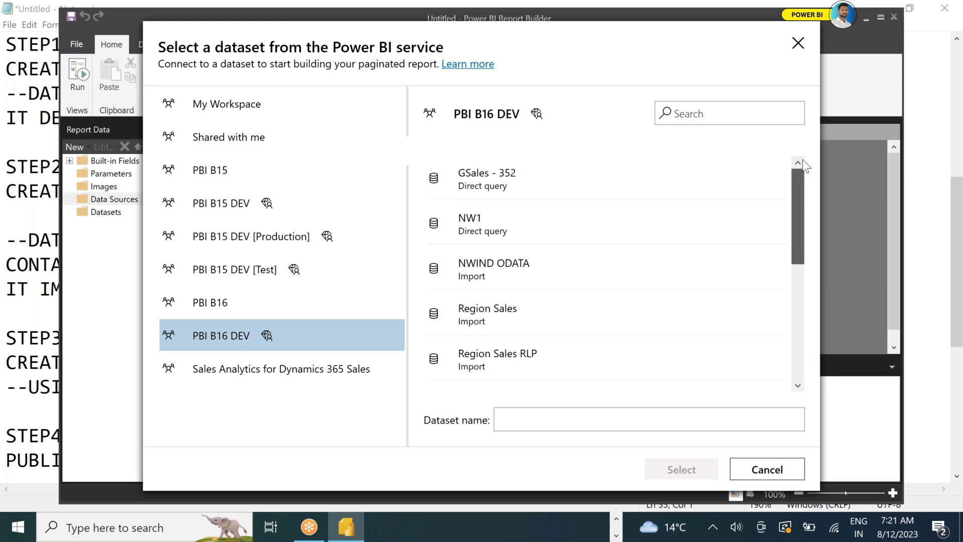
click(567, 316)
click(675, 472)
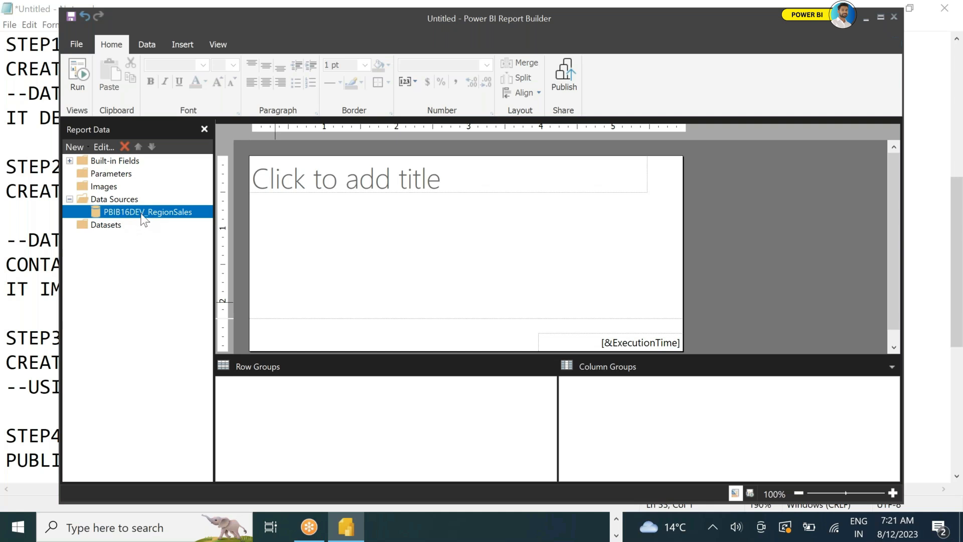
Start a new report dataset named "Region Data" that uses the PBIB16DEV_RegionSales data source.
click(118, 224)
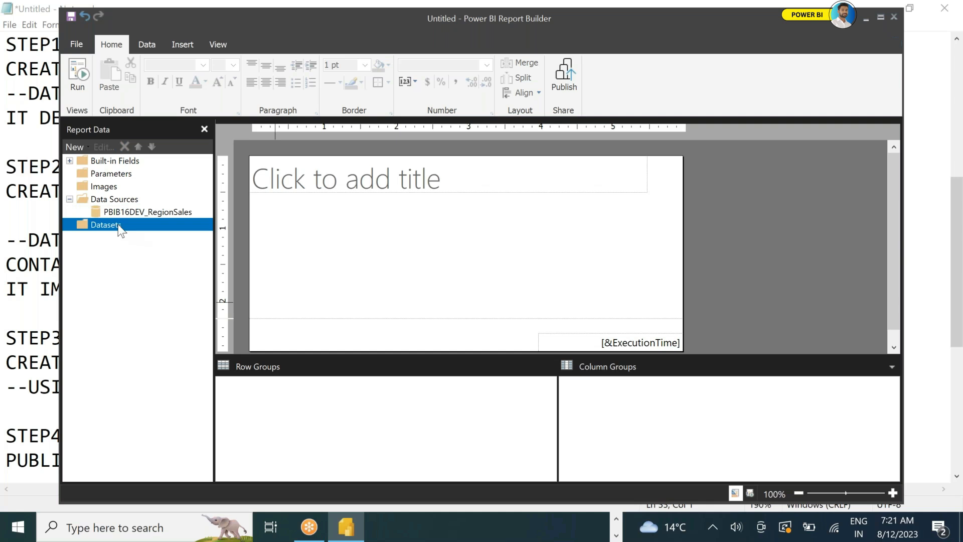
click(142, 213)
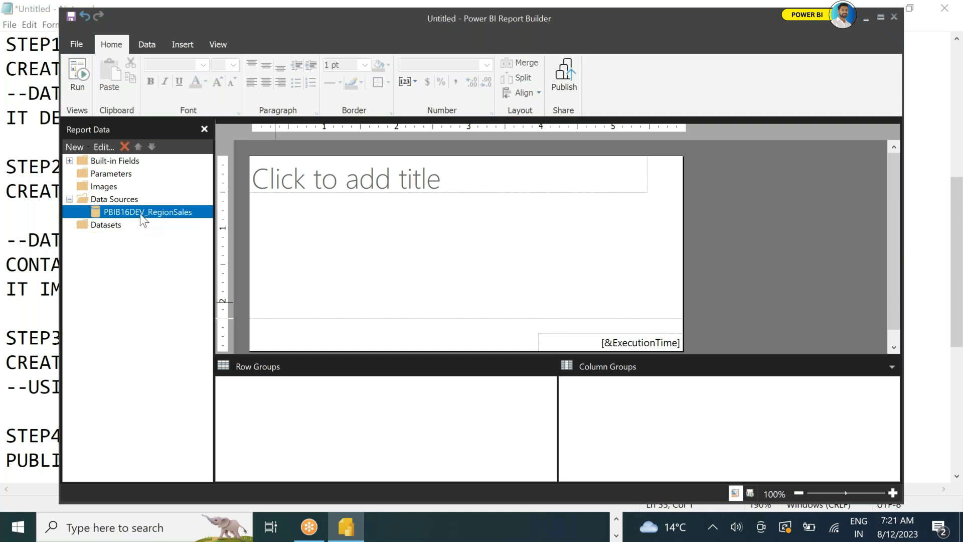
right_click(115, 228)
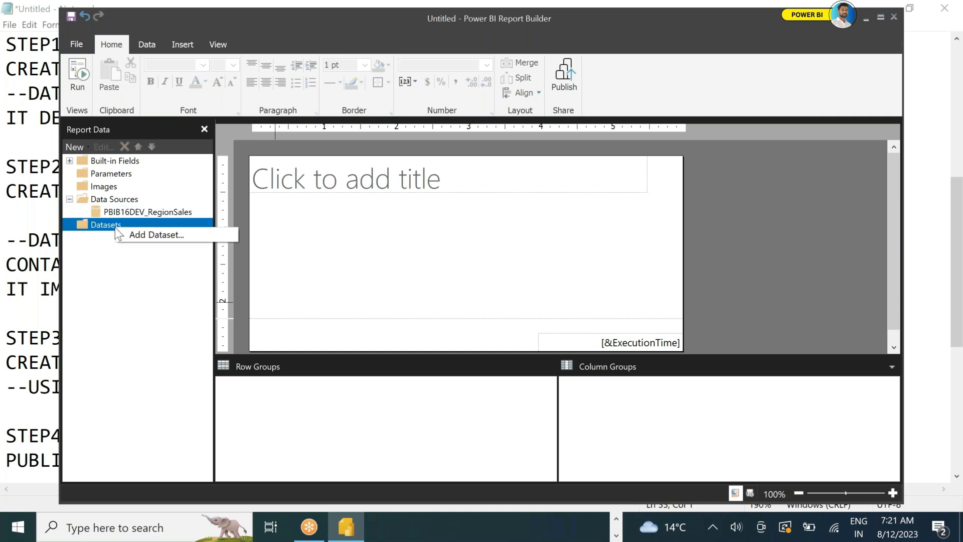
click(142, 232)
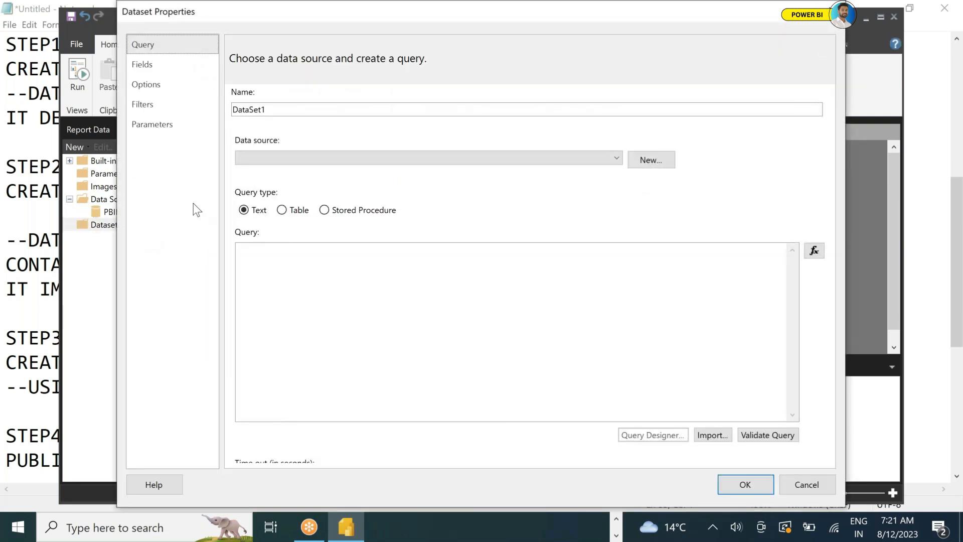
click(305, 112)
click(306, 113)
double_click(306, 113)
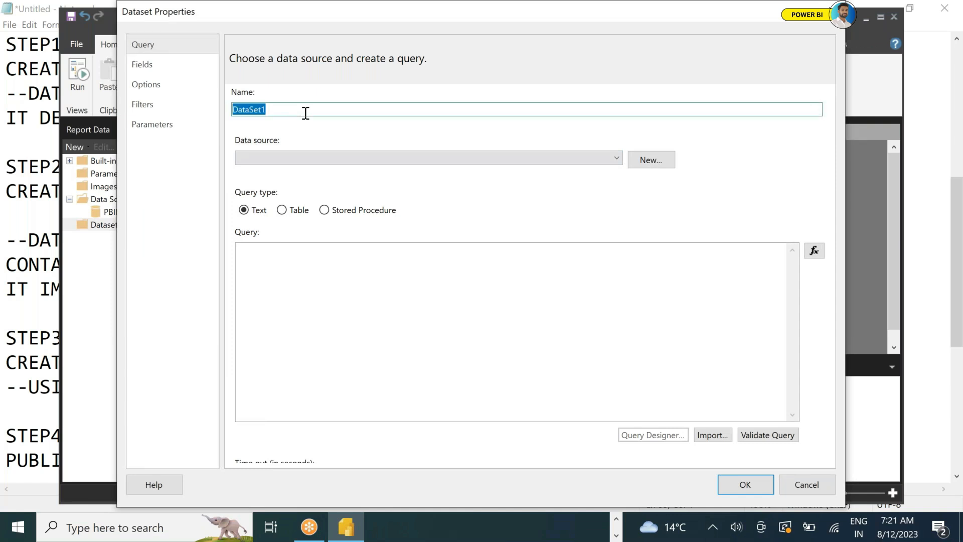
text(Region Data)
click(333, 154)
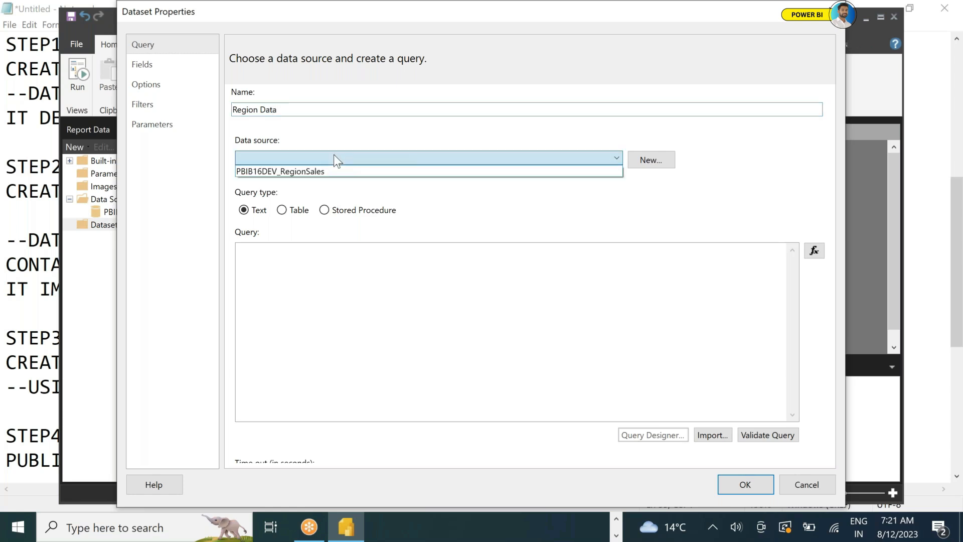
click(326, 174)
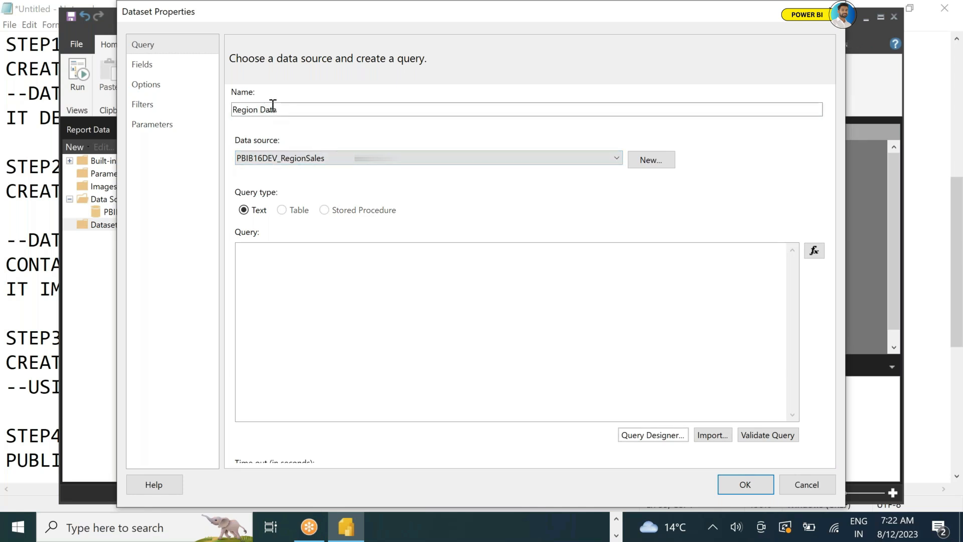
click(670, 11)
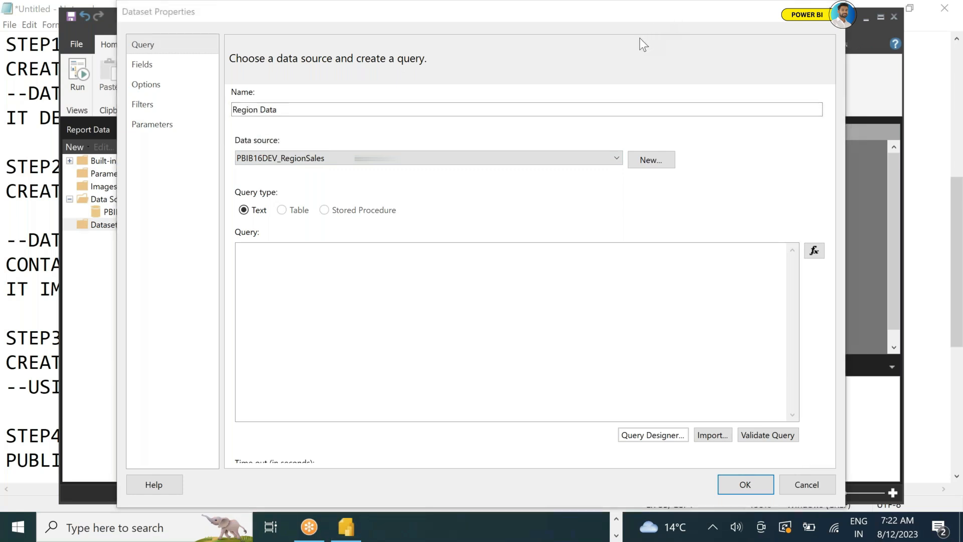
drag(310, 136, 310, 116)
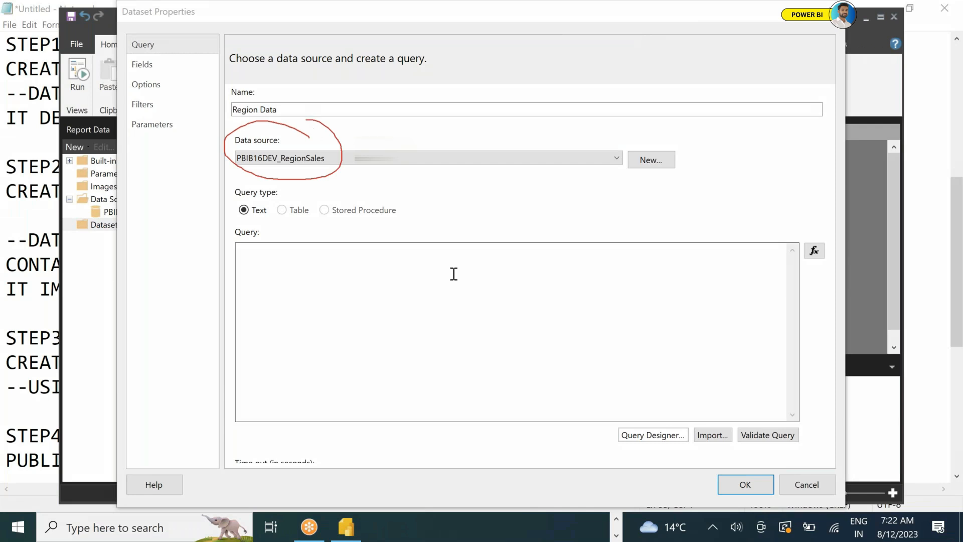
Open the query designer for the dataset and add the Category and Market fields from the Orders table.
click(648, 436)
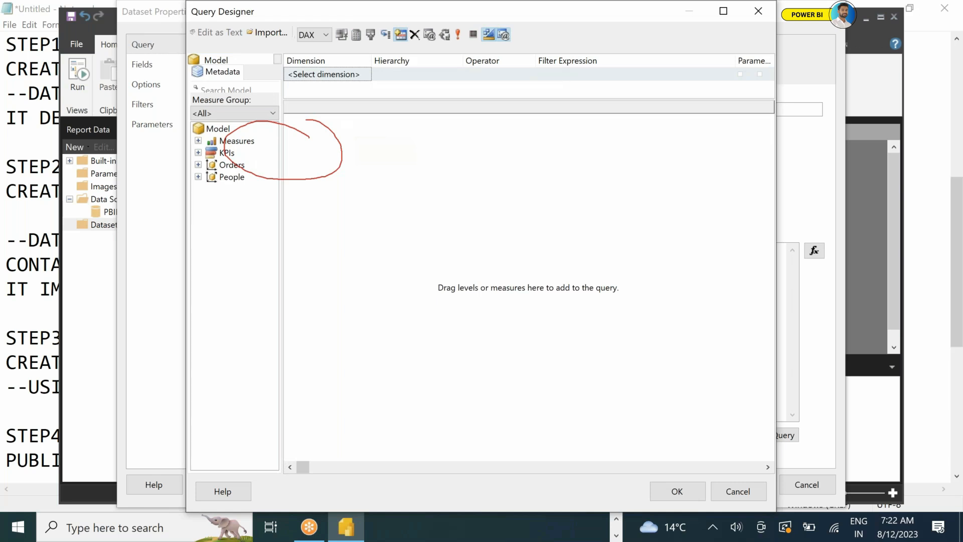
click(199, 141)
click(198, 165)
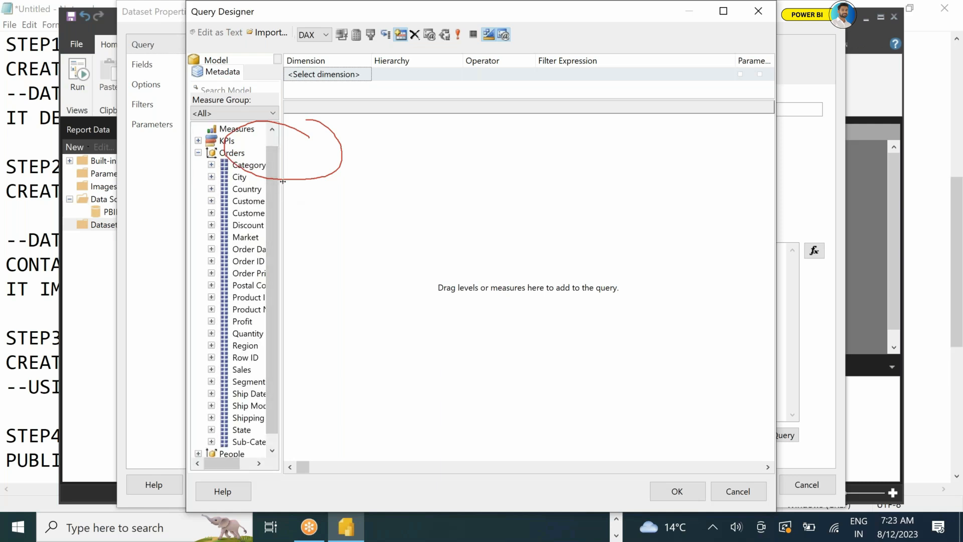
drag(283, 181, 322, 183)
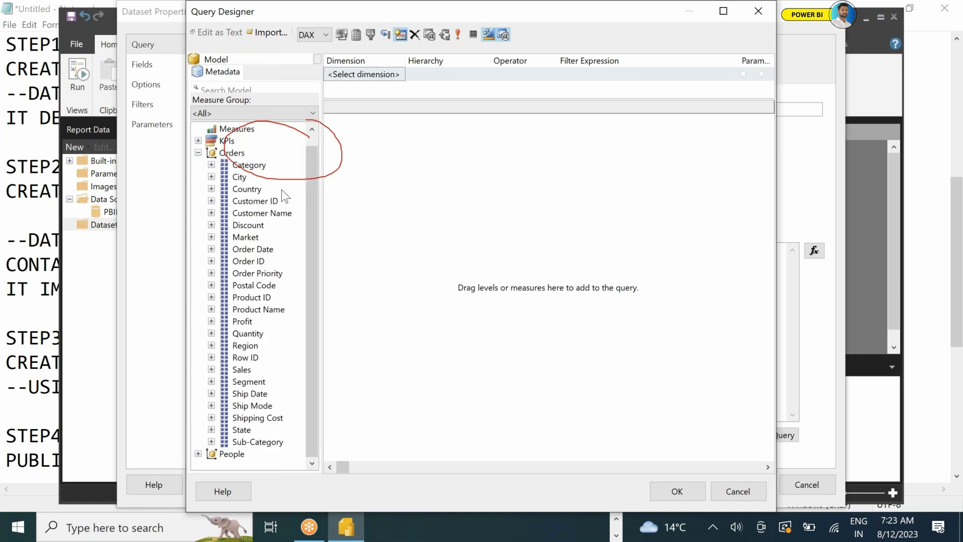
drag(249, 165, 333, 121)
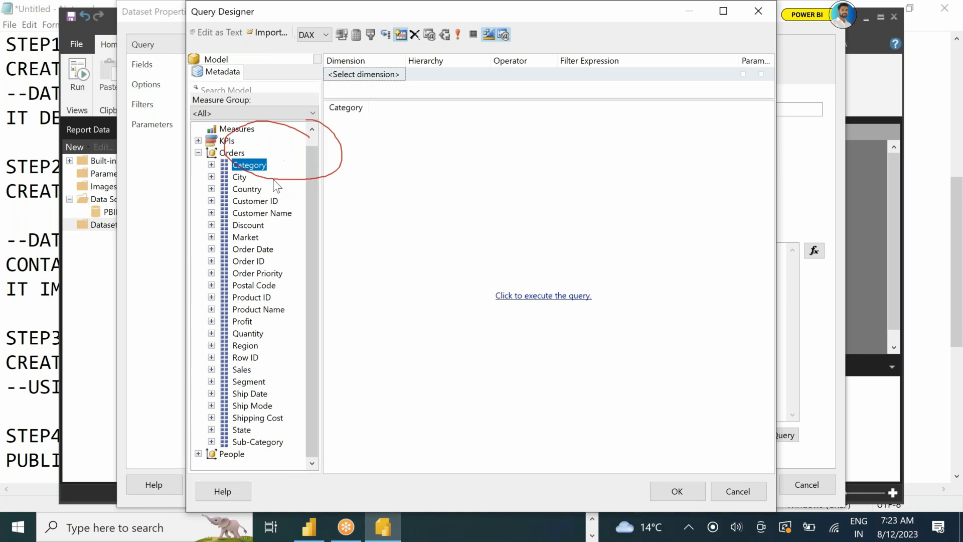
drag(251, 239, 426, 132)
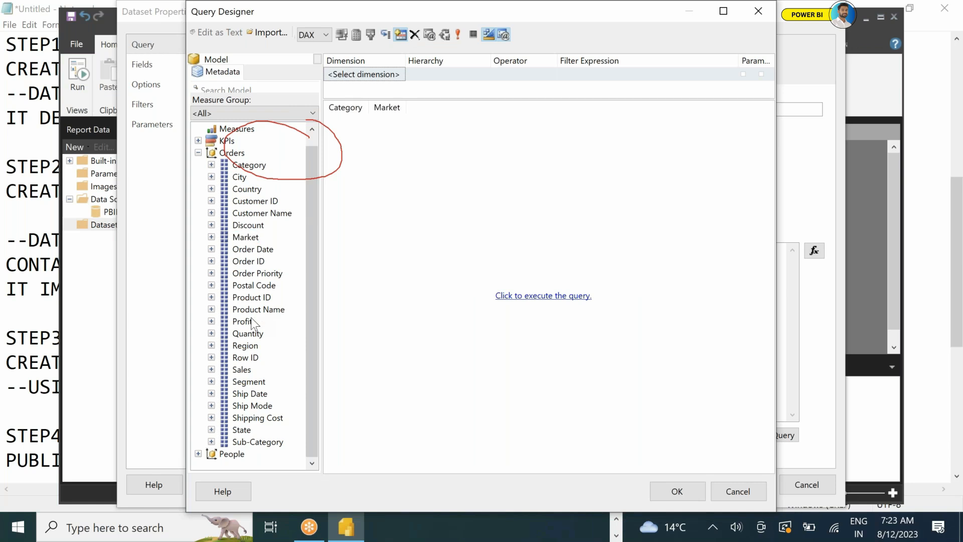
Add the Profit, Sales, Segment, Ship Mode, Shipping Cost, Sub-Category and Quantity fields from Orders to the query.
drag(249, 323, 467, 256)
drag(241, 370, 470, 329)
drag(257, 381, 486, 321)
drag(251, 405, 483, 353)
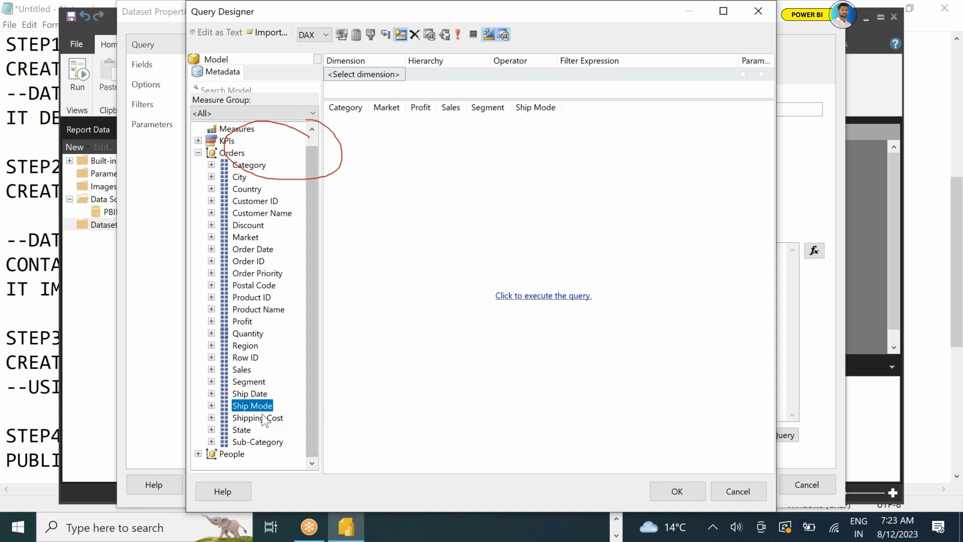
drag(257, 417, 541, 355)
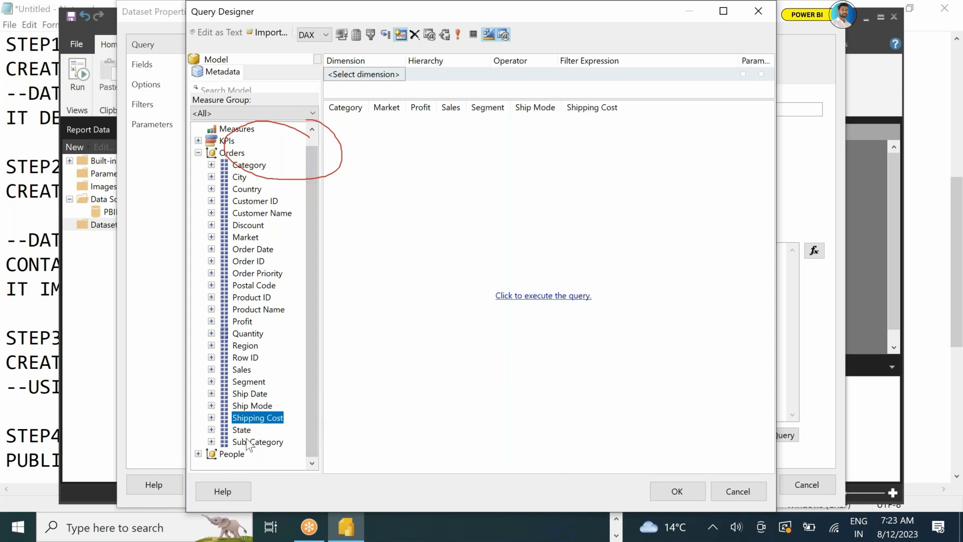
click(252, 441)
drag(252, 442, 576, 387)
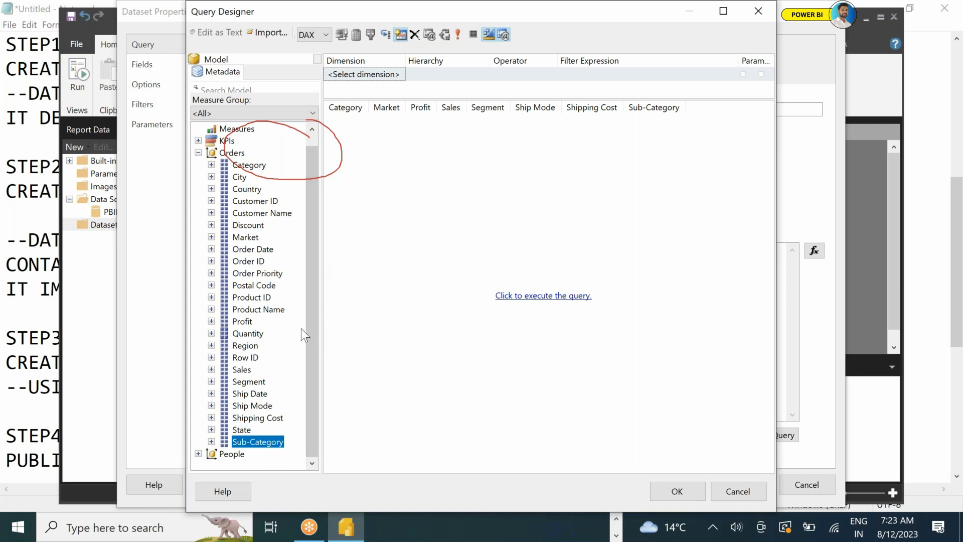
click(248, 333)
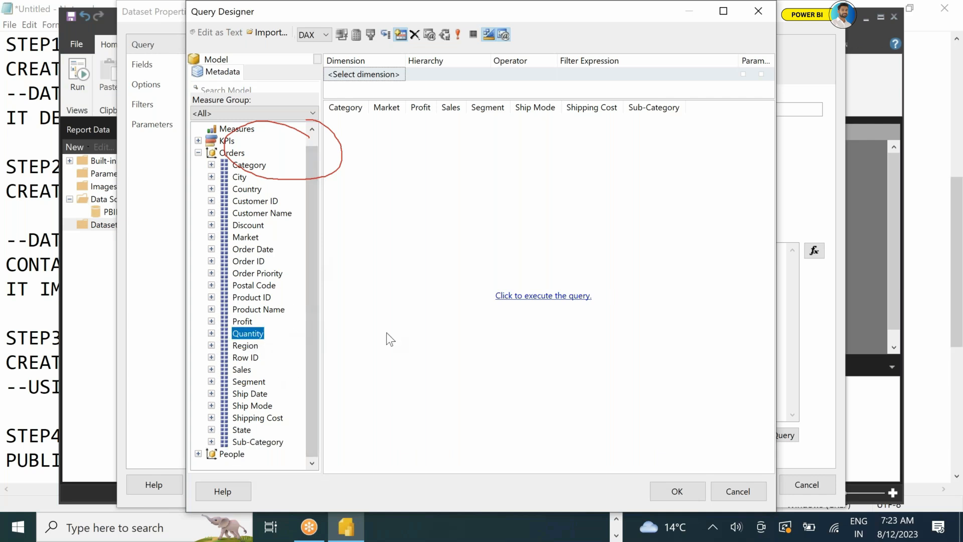
drag(522, 347, 524, 348)
Execute the query, accept it into the dataset's query text, and try to save the dataset.
click(574, 296)
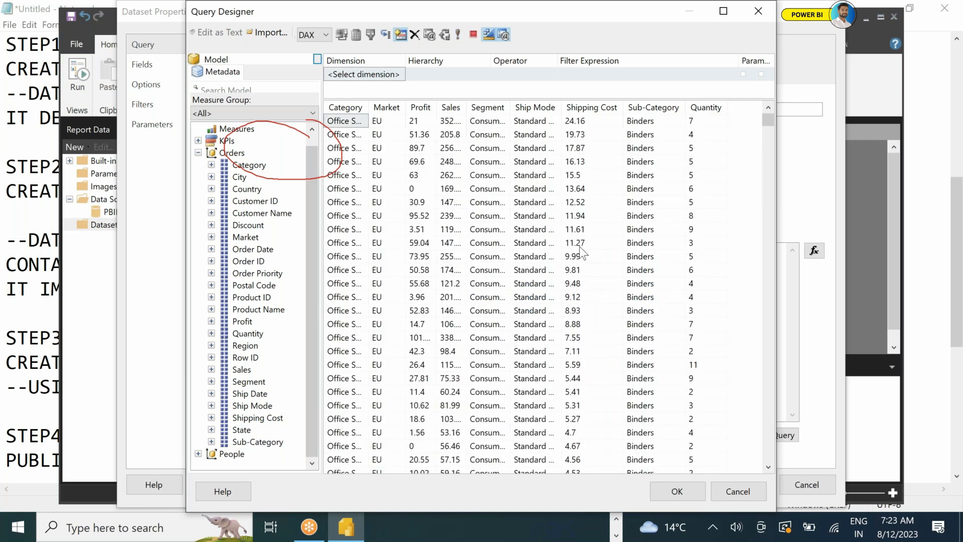
click(680, 489)
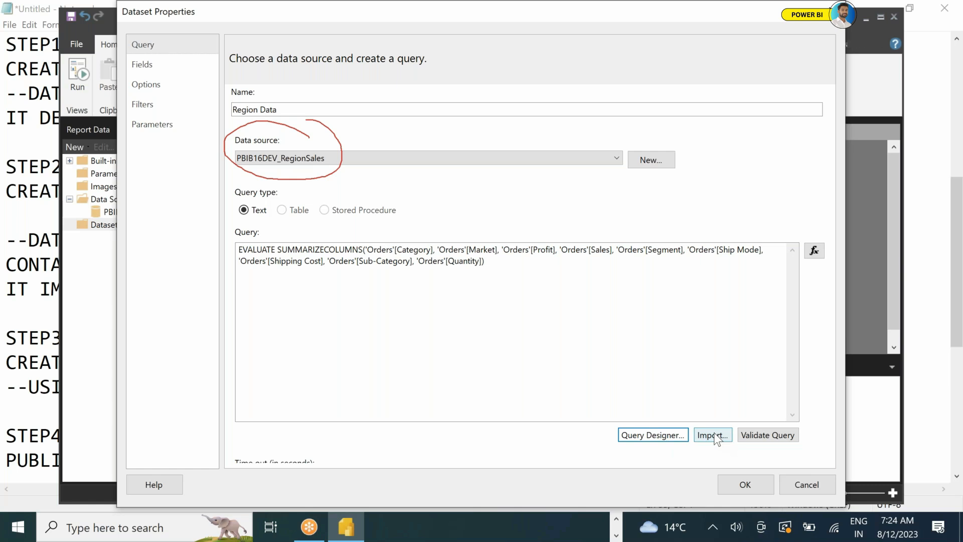
click(745, 485)
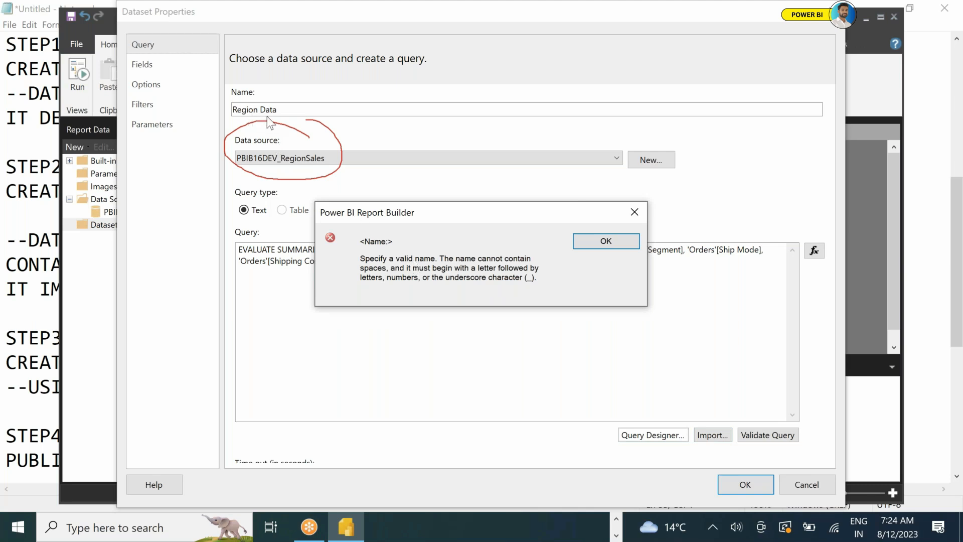
Dismiss the invalid-name error, rename the dataset to Region_Data, and save it.
click(586, 246)
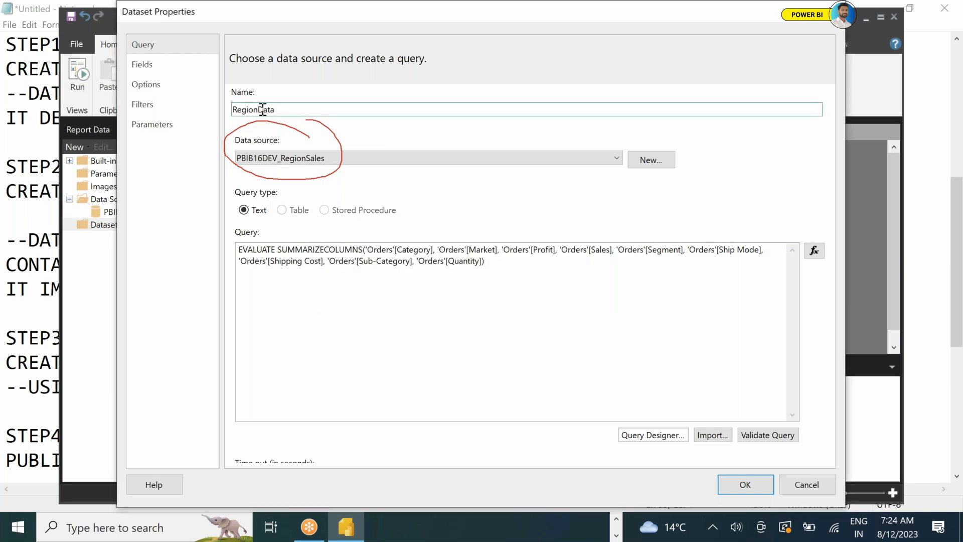
click(258, 110)
text(_)
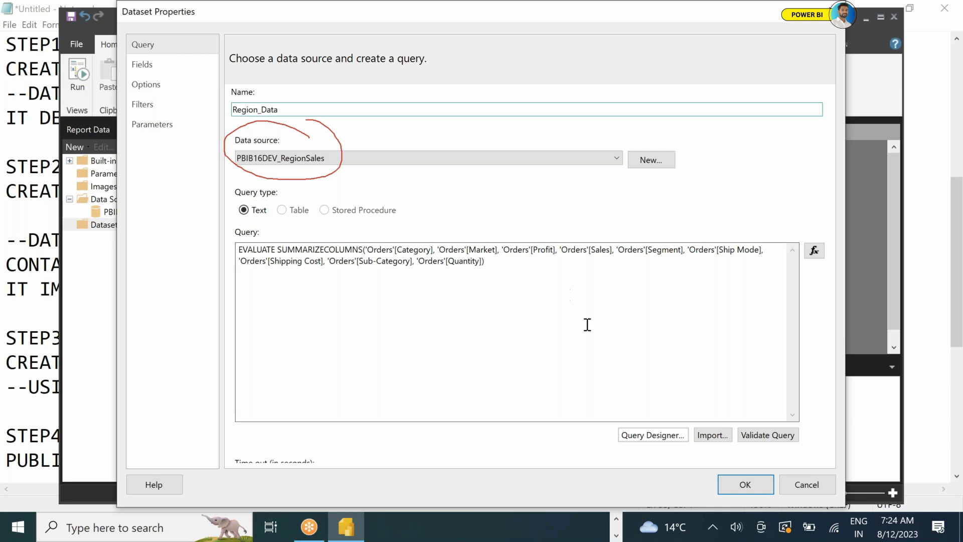
click(742, 485)
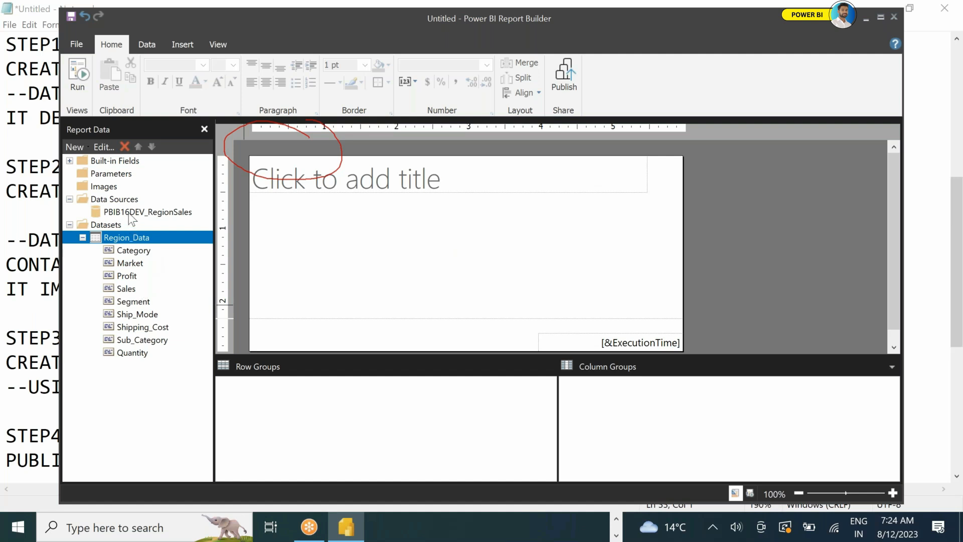
Review the PBIB16DEV_RegionSales data source and the fields listed under the Region_Data dataset.
click(130, 215)
click(128, 253)
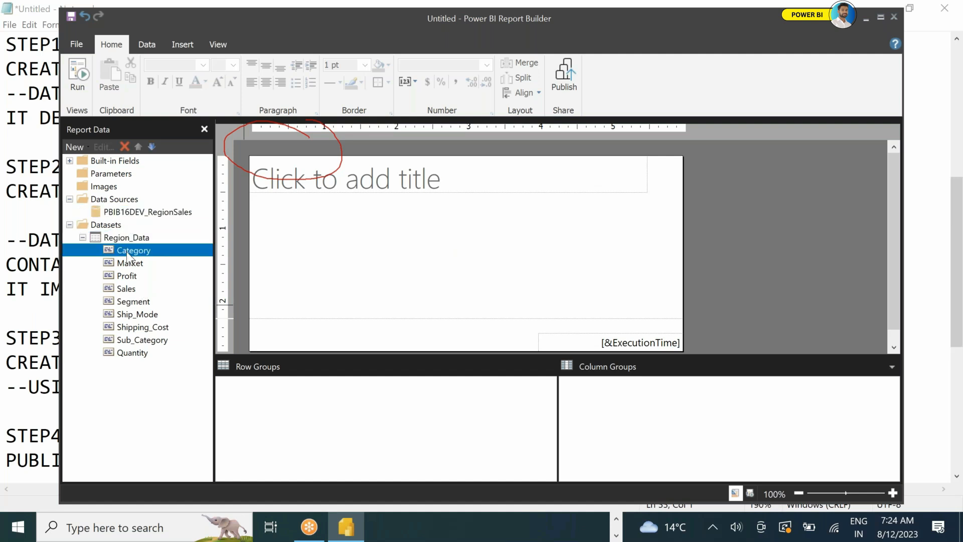
click(128, 279)
click(134, 303)
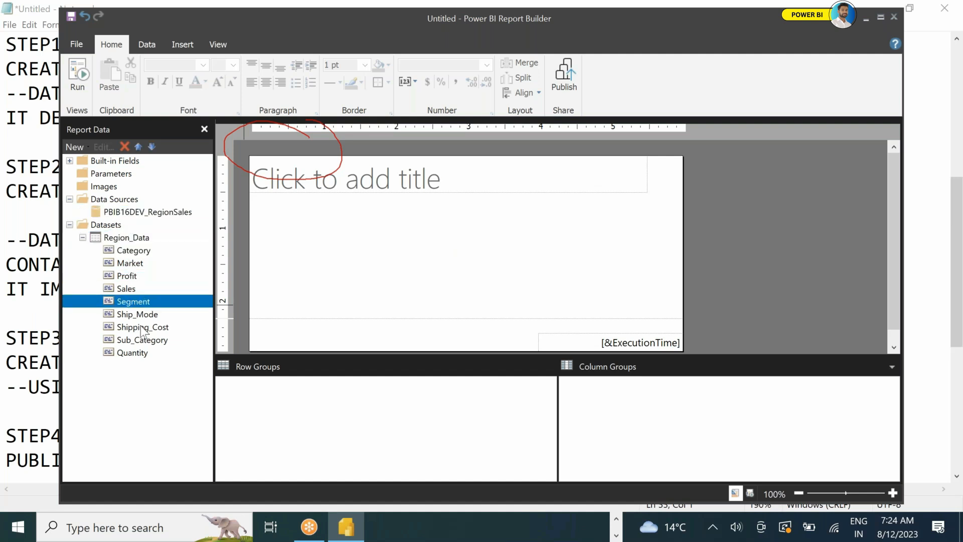
click(142, 328)
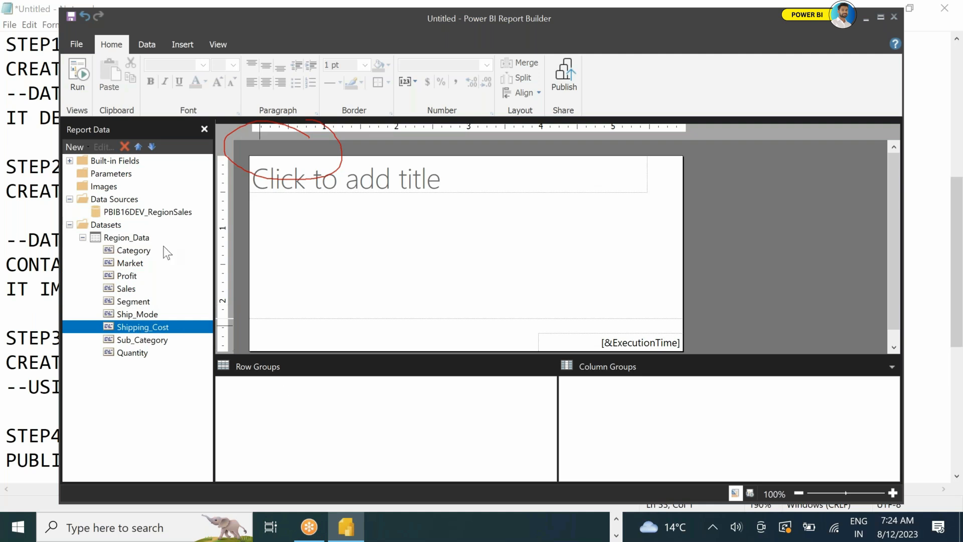
click(126, 200)
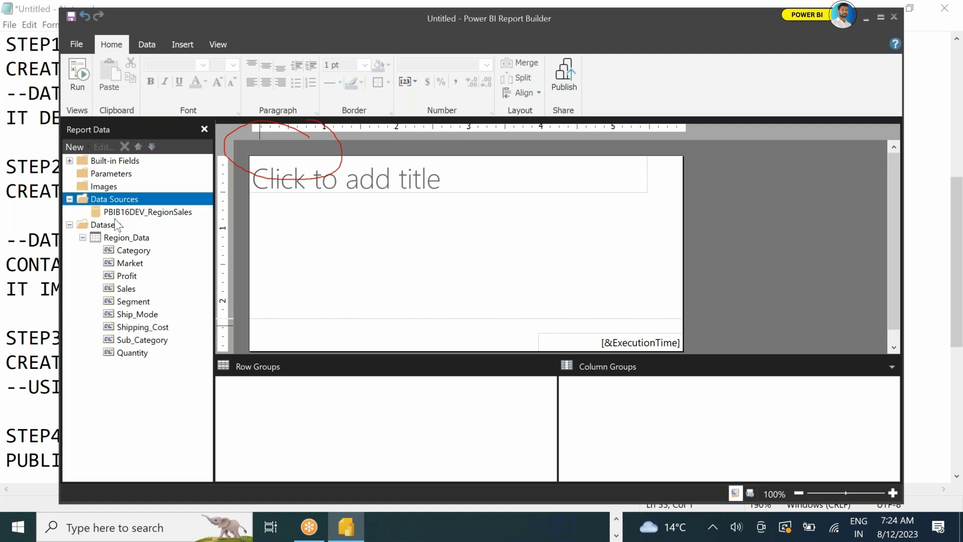
click(112, 224)
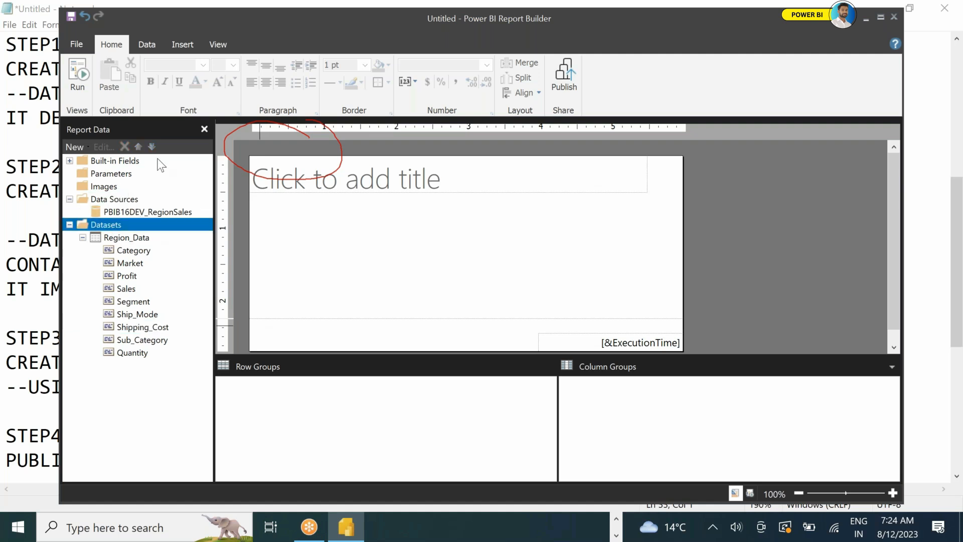
click(183, 44)
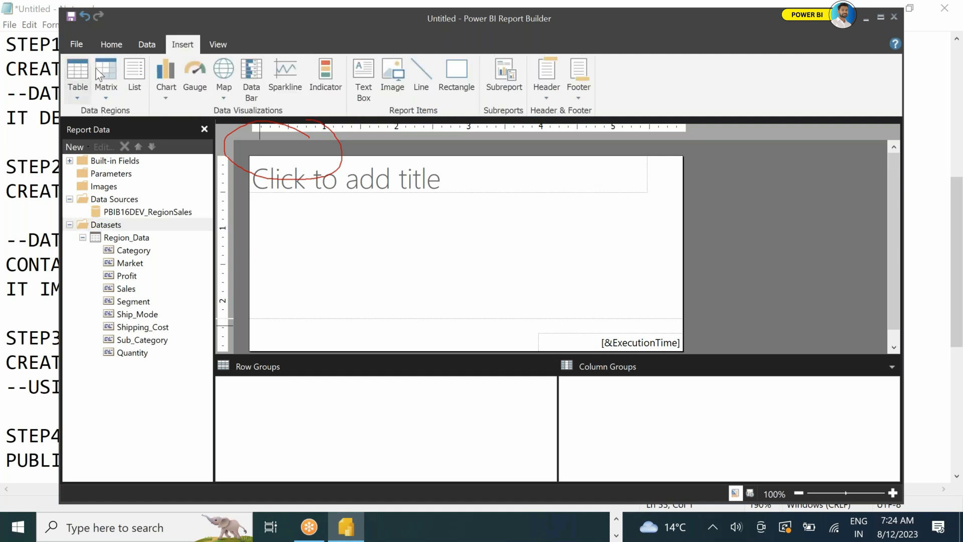
click(165, 90)
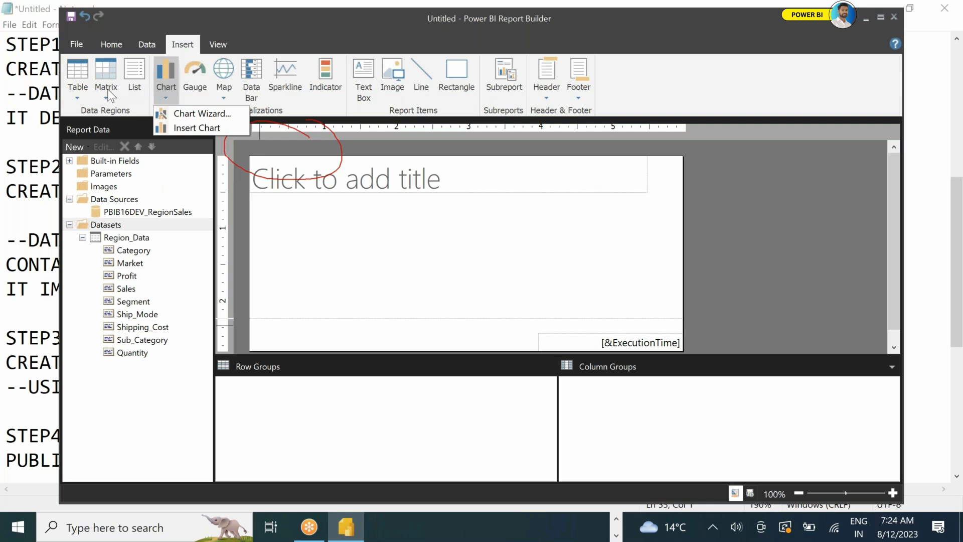
click(80, 95)
click(79, 95)
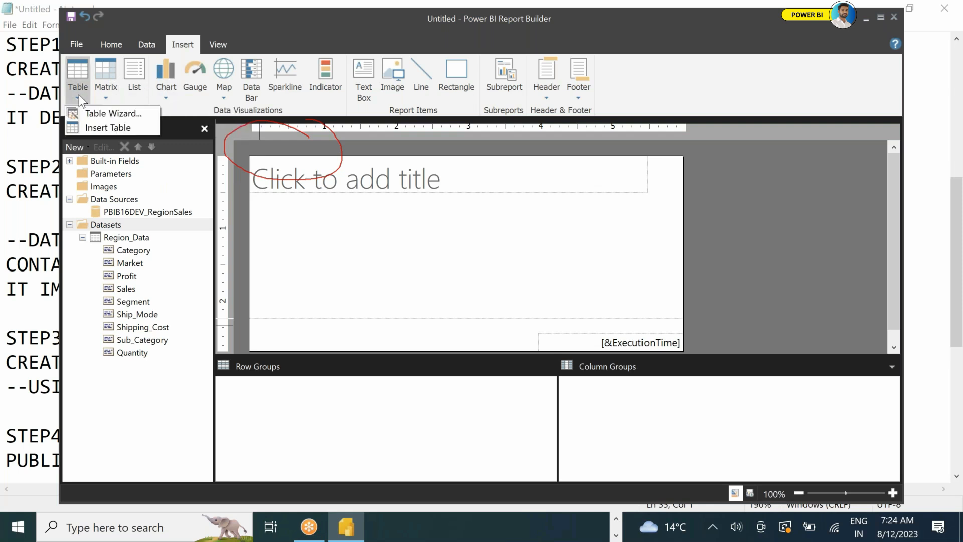
click(105, 116)
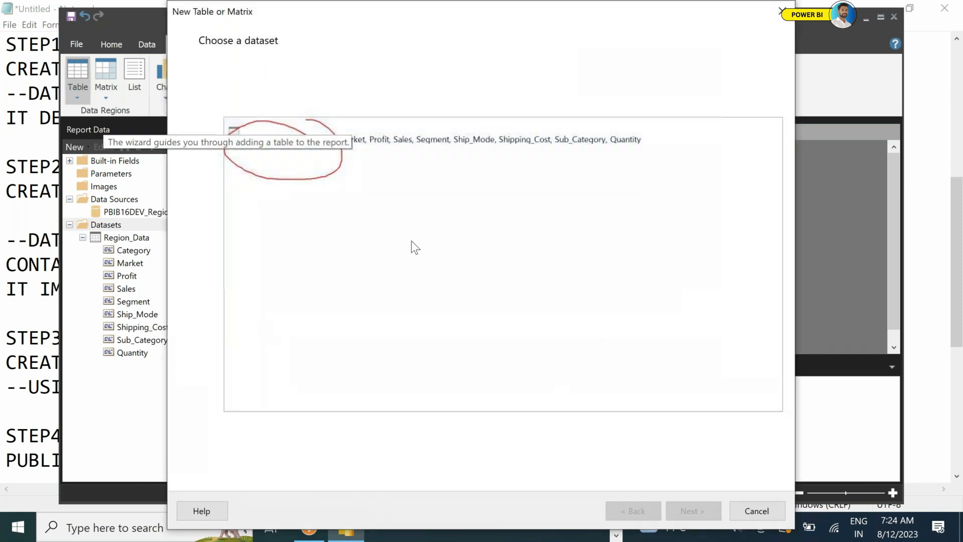
click(380, 136)
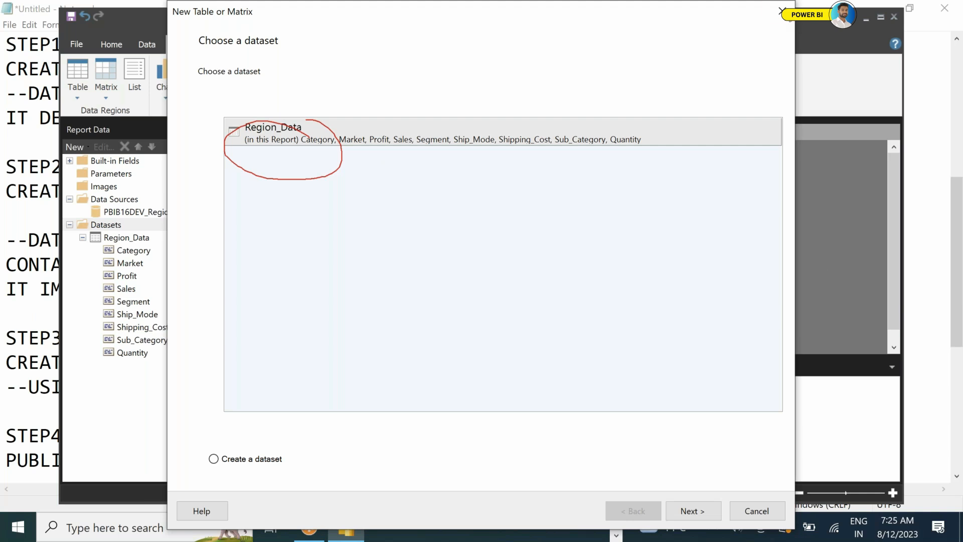
click(781, 11)
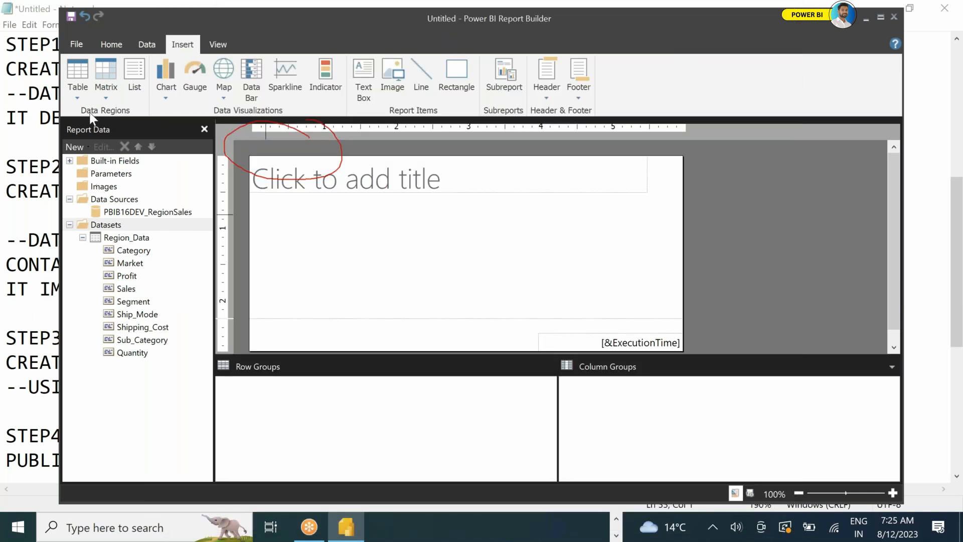
Insert a blank table without the wizard, about 4.8 inches wide and 1.6 inches high, below the report title.
click(76, 96)
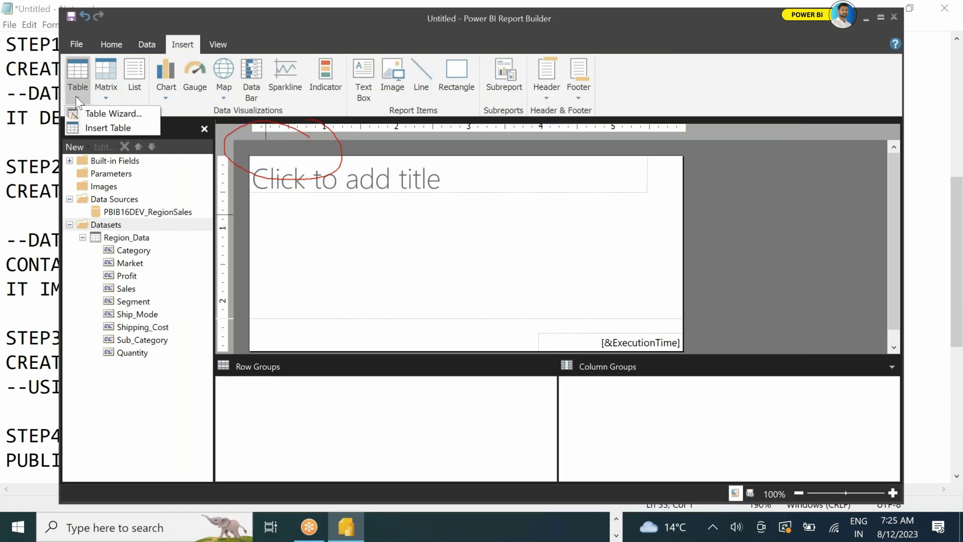
click(93, 122)
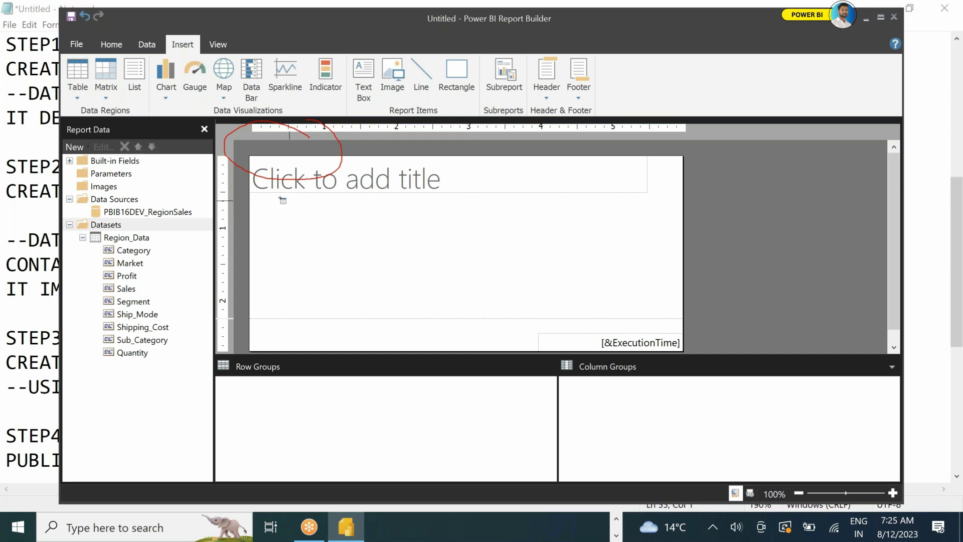
drag(399, 241, 629, 313)
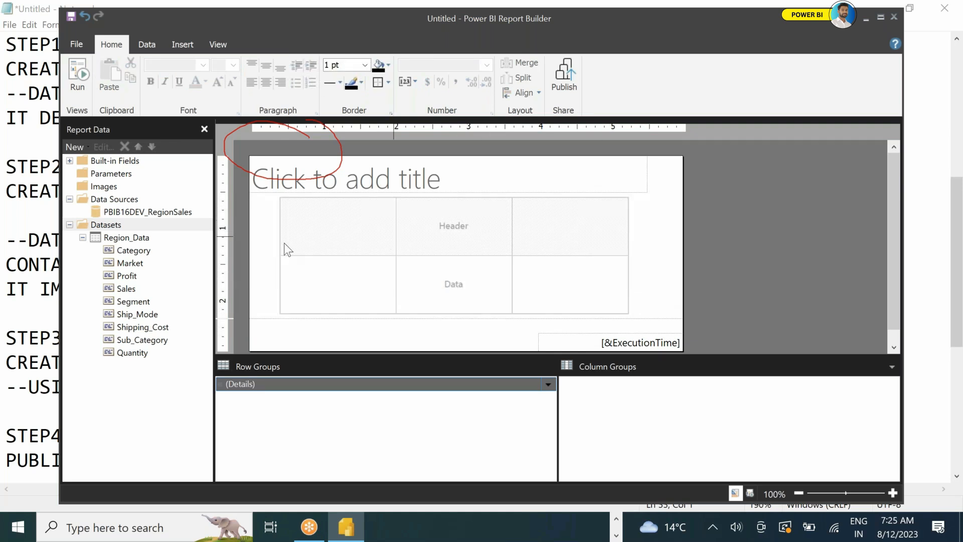
Fill the table's three columns with the Category, Market and Segment fields from Region_Data, in that order.
drag(124, 253, 351, 250)
drag(130, 265, 434, 246)
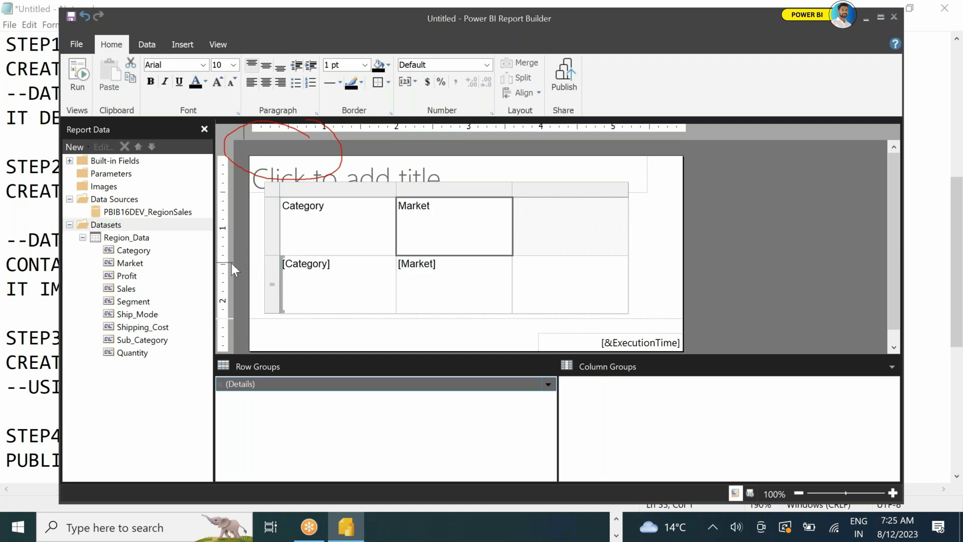
drag(134, 303, 553, 248)
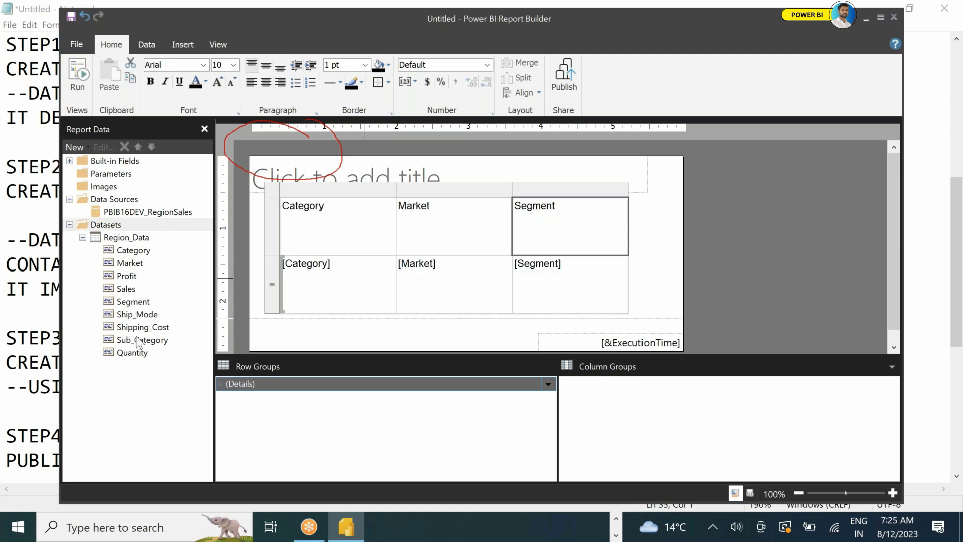
Add a Sales column after Segment, and insert a Profit column between Segment and Sales.
drag(132, 298, 602, 244)
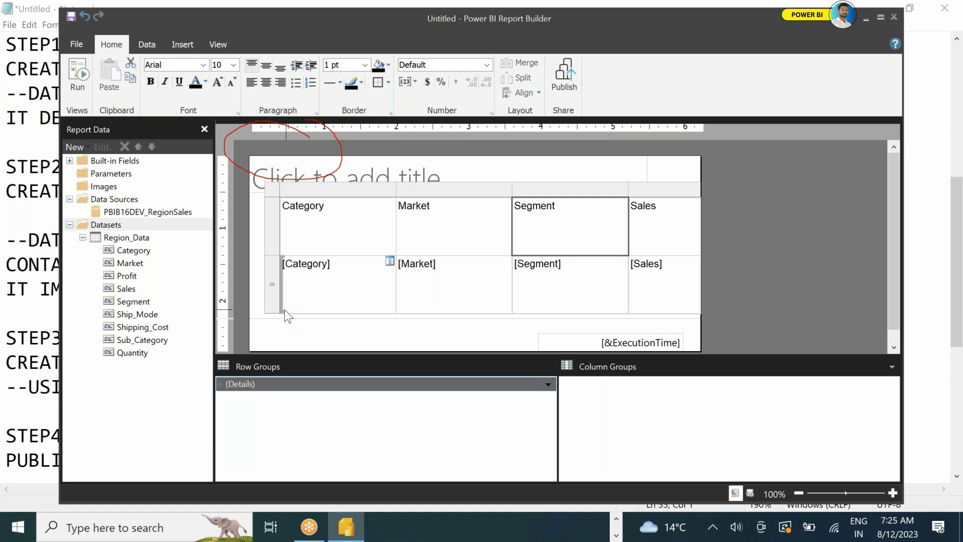
drag(128, 276, 654, 242)
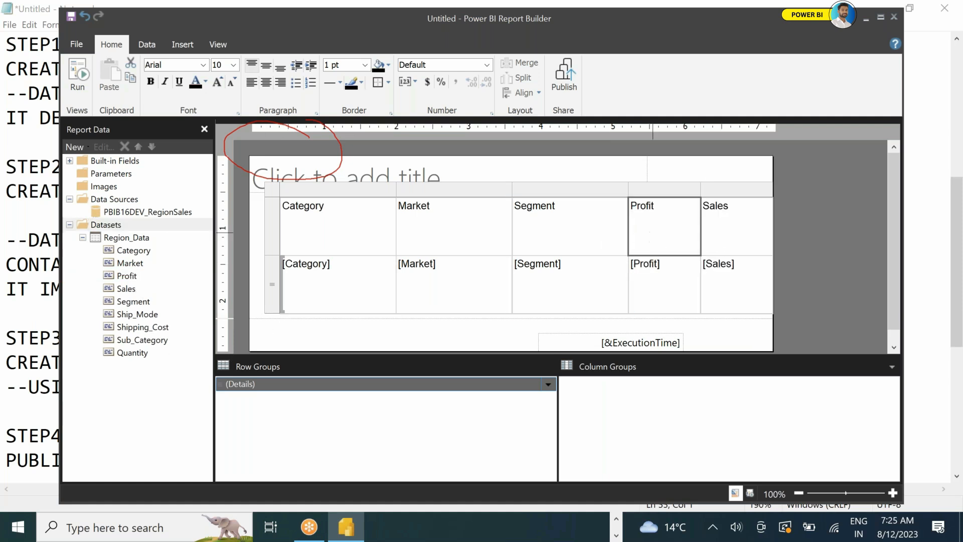
drag(739, 191, 635, 210)
click(724, 237)
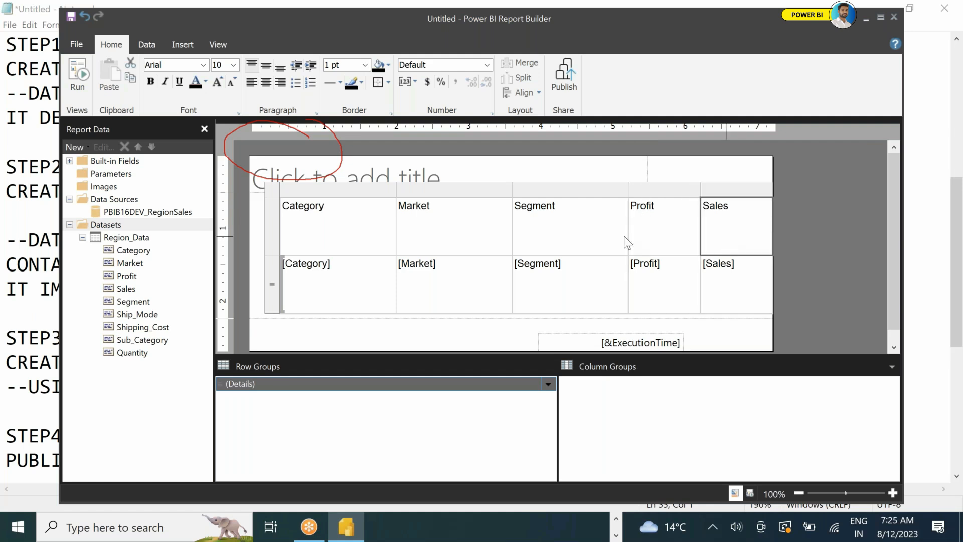
click(666, 6)
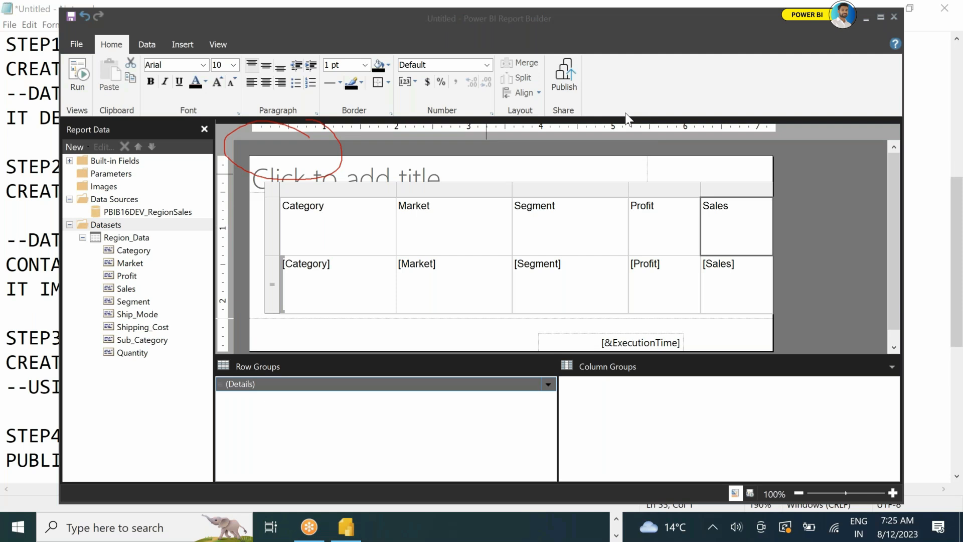
Format the table's whole header row with black, bold text.
click(276, 222)
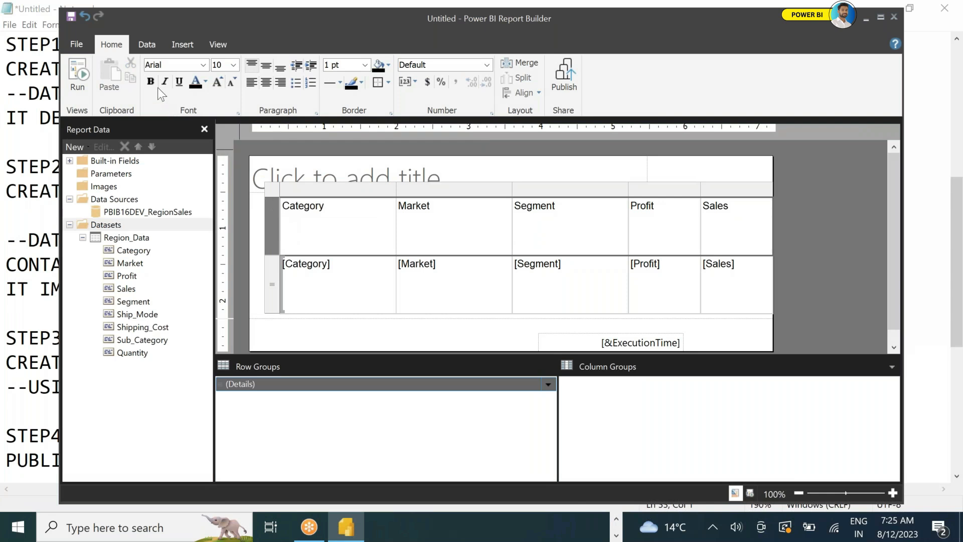
click(207, 83)
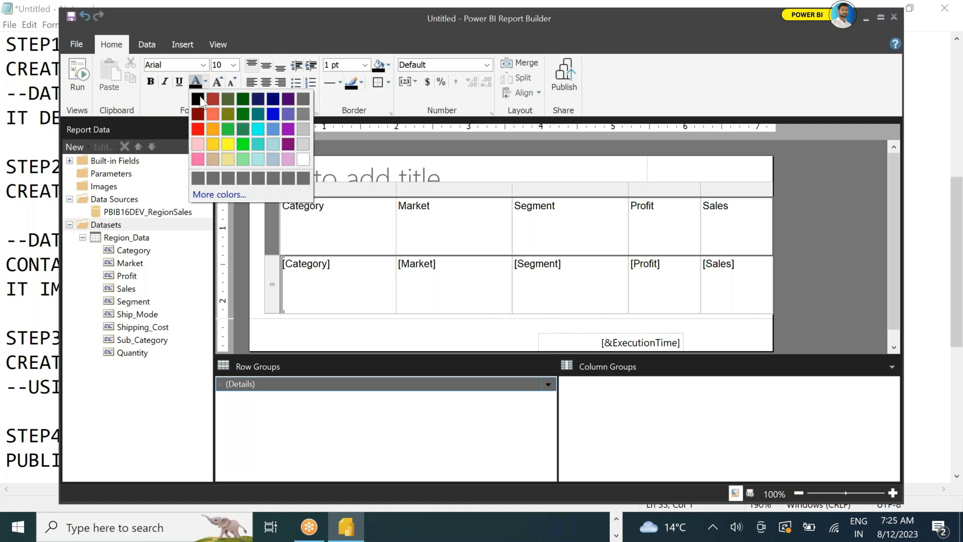
click(200, 97)
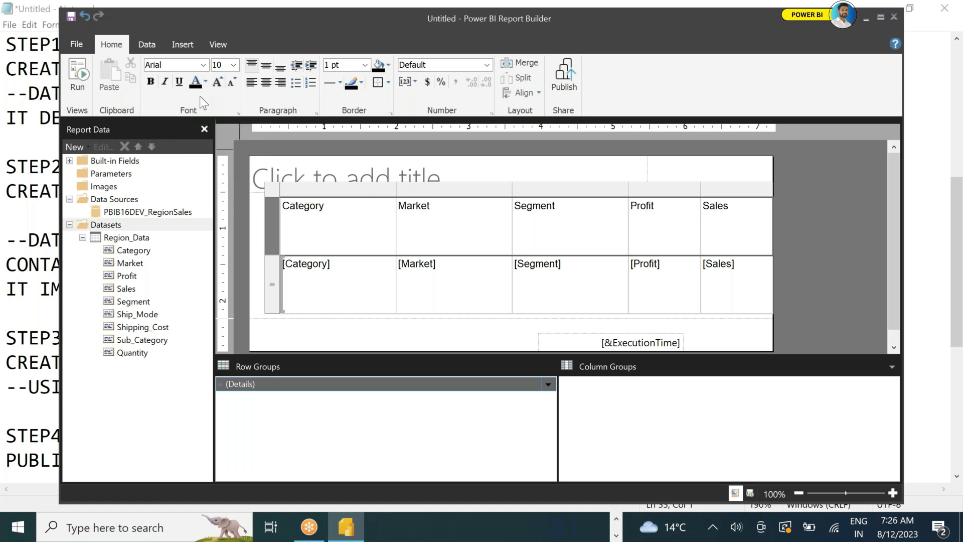
click(155, 86)
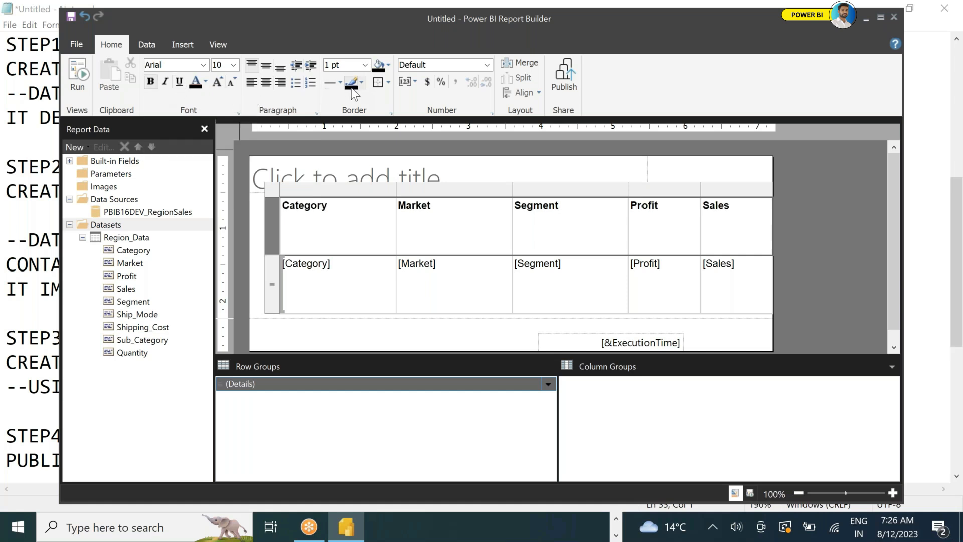
Fill the header row with black and set its text color to white.
click(389, 67)
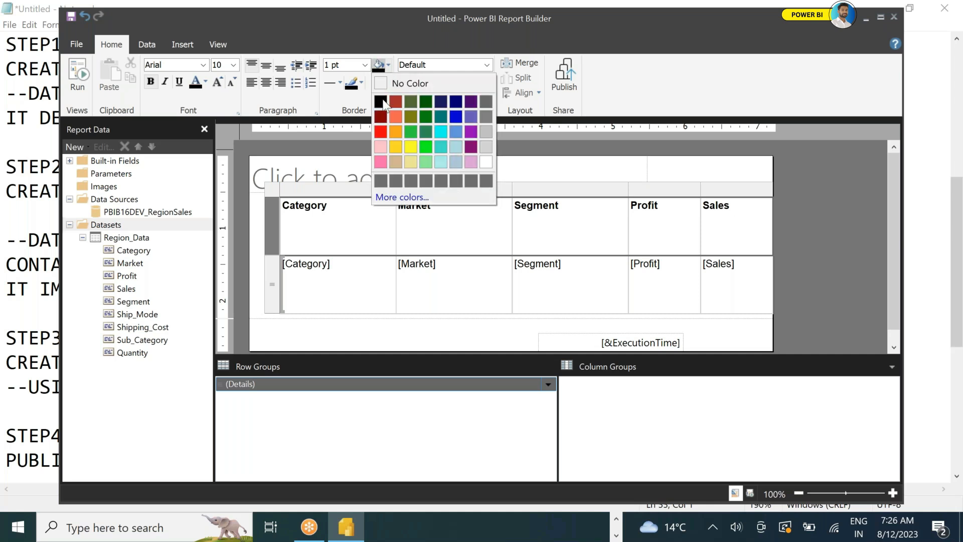
click(384, 100)
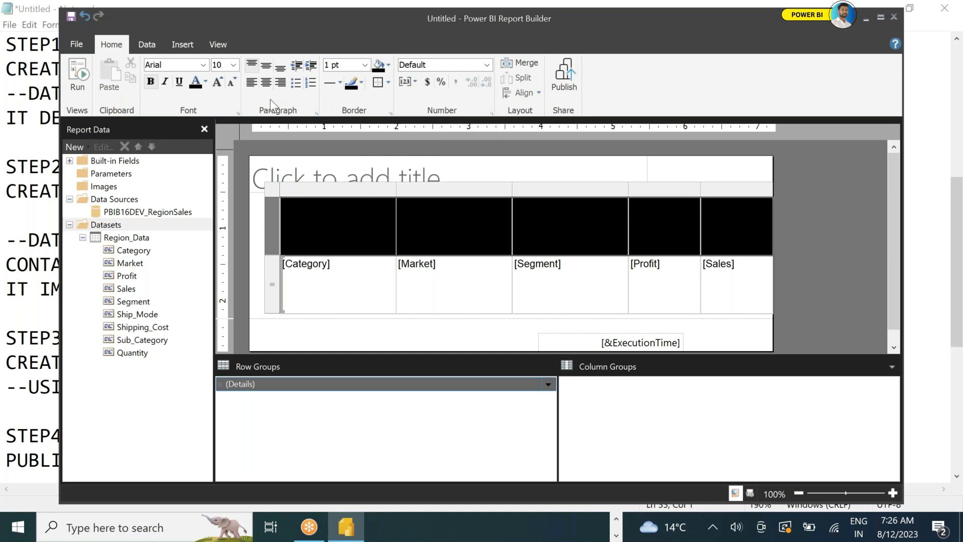
click(204, 82)
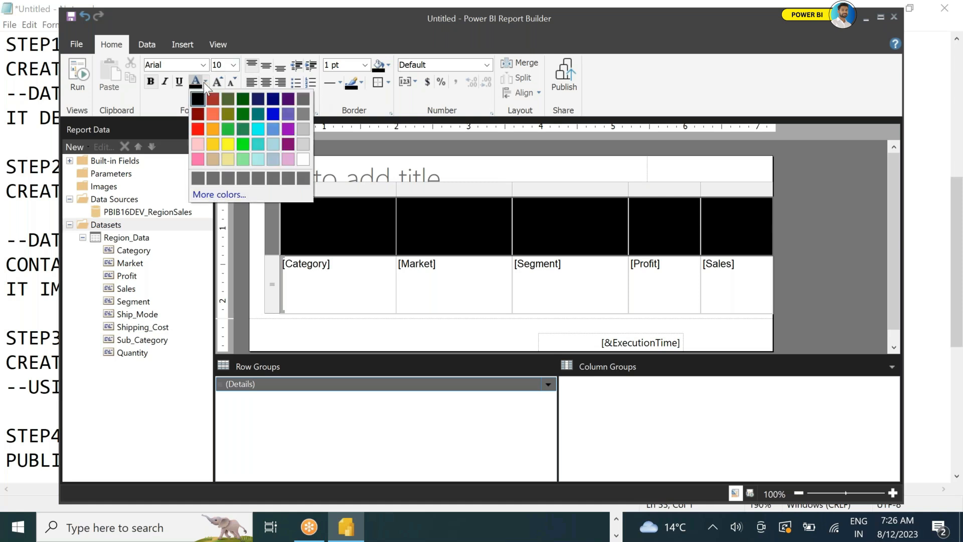
click(297, 158)
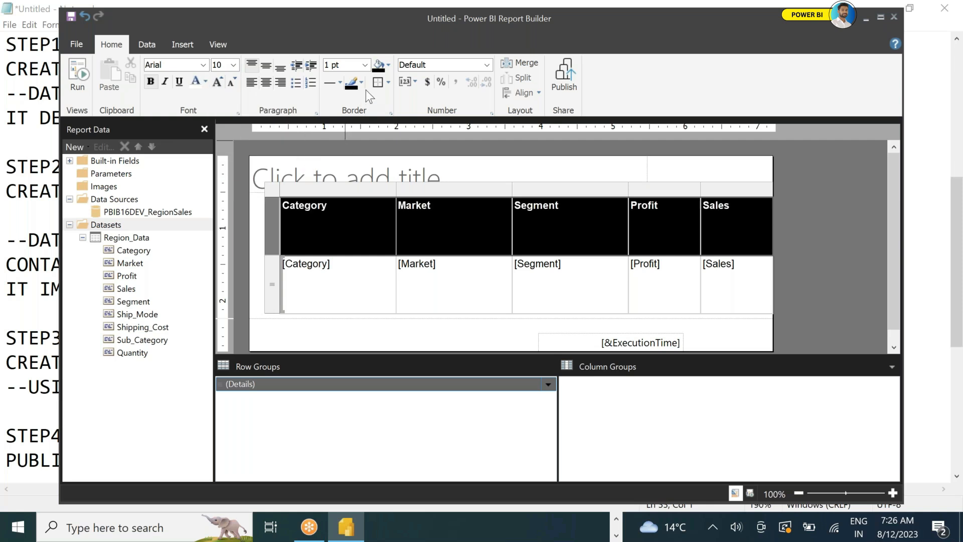
Fill the table's header row with the Turquoise color from the standard color palette.
click(388, 65)
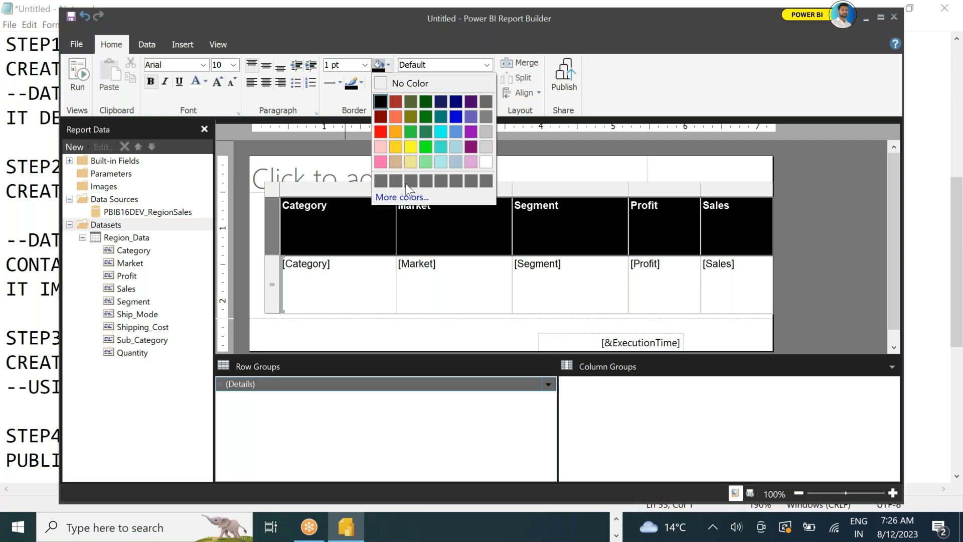
click(404, 198)
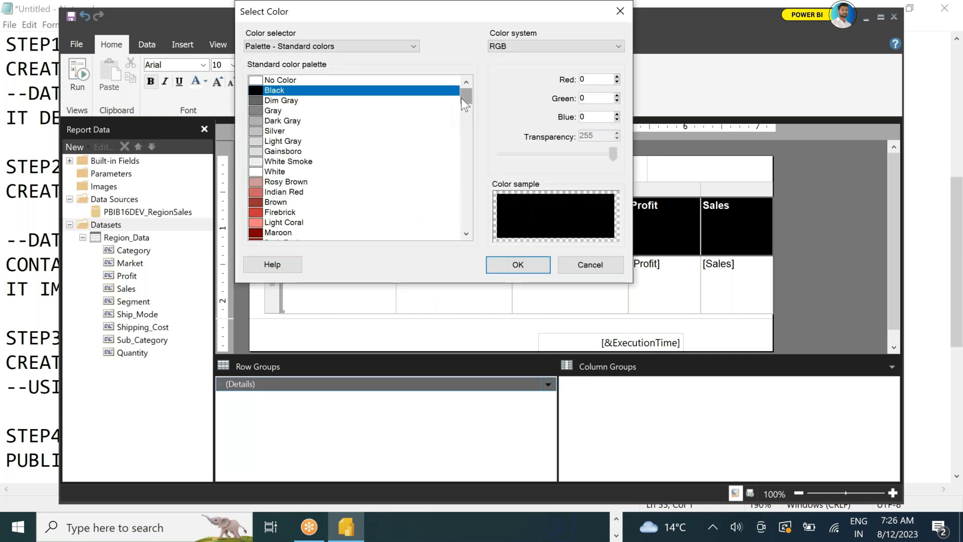
drag(462, 98, 374, 163)
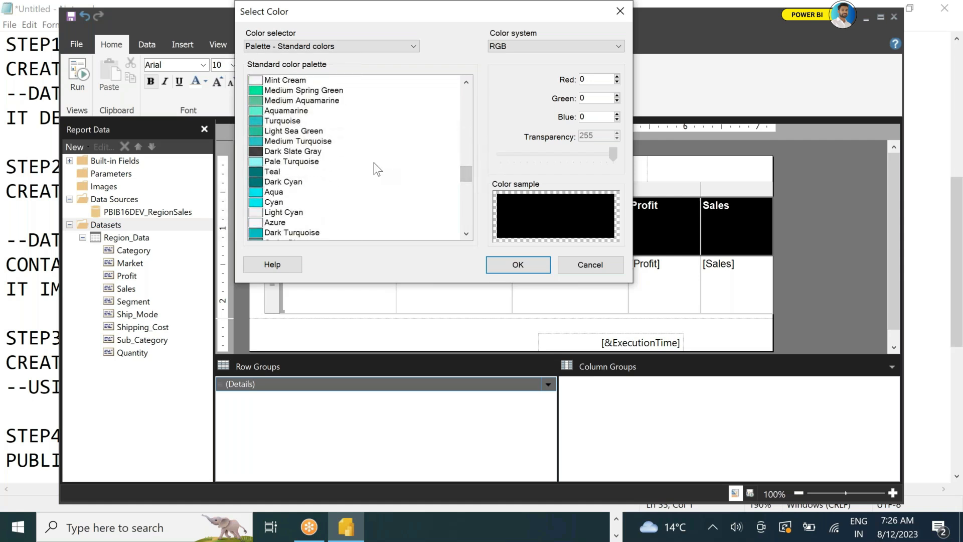
click(289, 122)
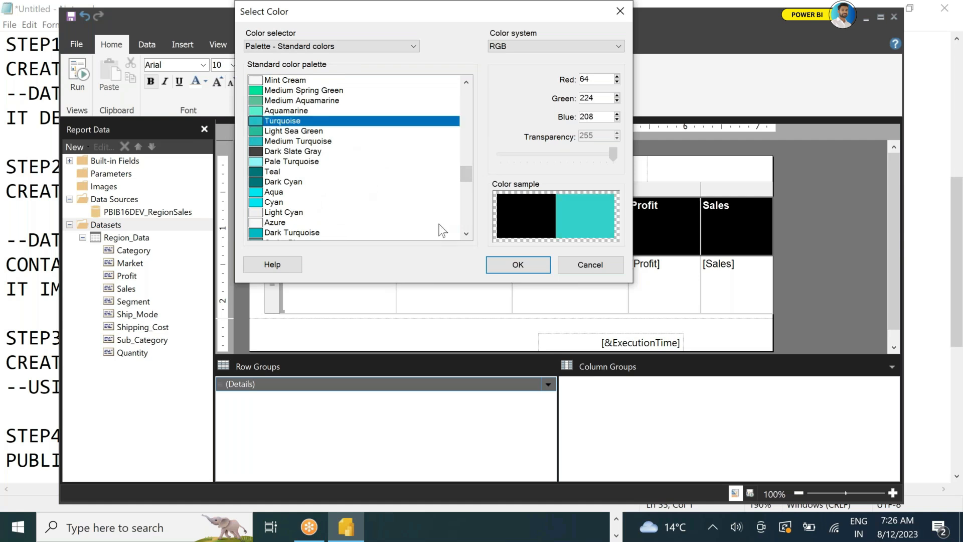
click(501, 259)
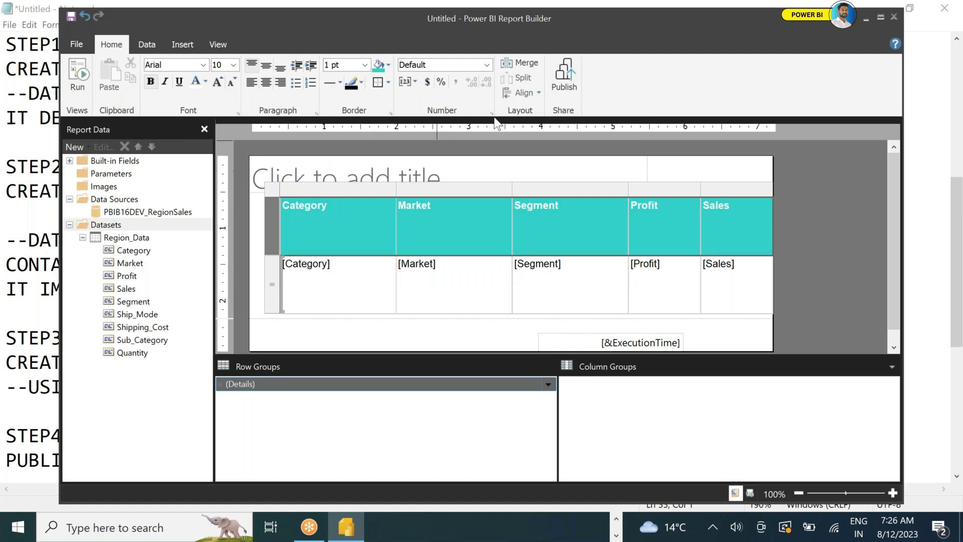
Fill the table's header row with blue and center the text of both the header row and the detail row.
click(388, 65)
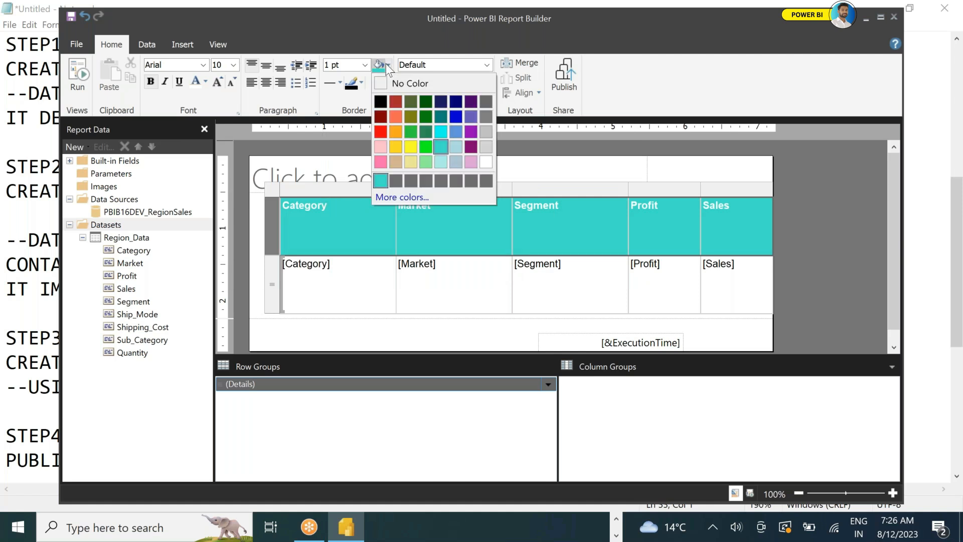
click(450, 114)
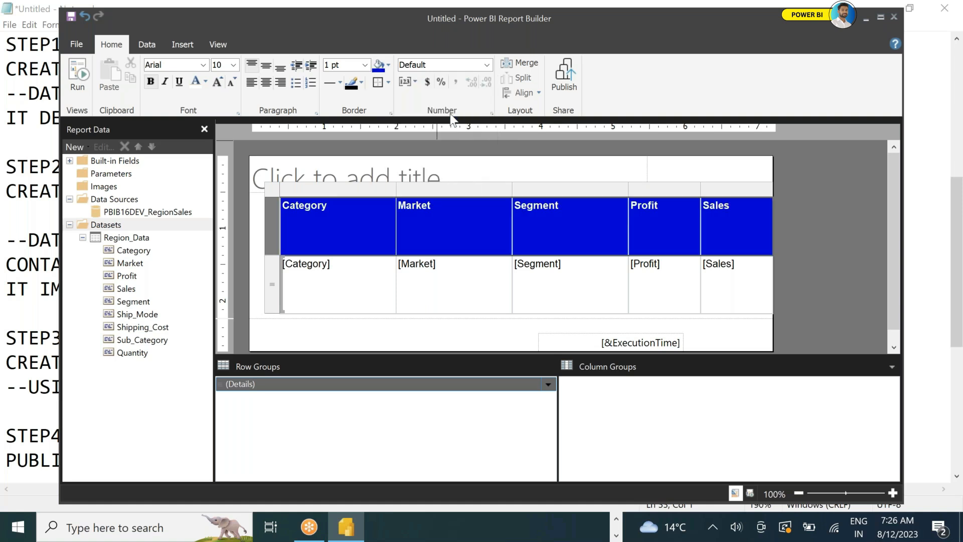
click(269, 85)
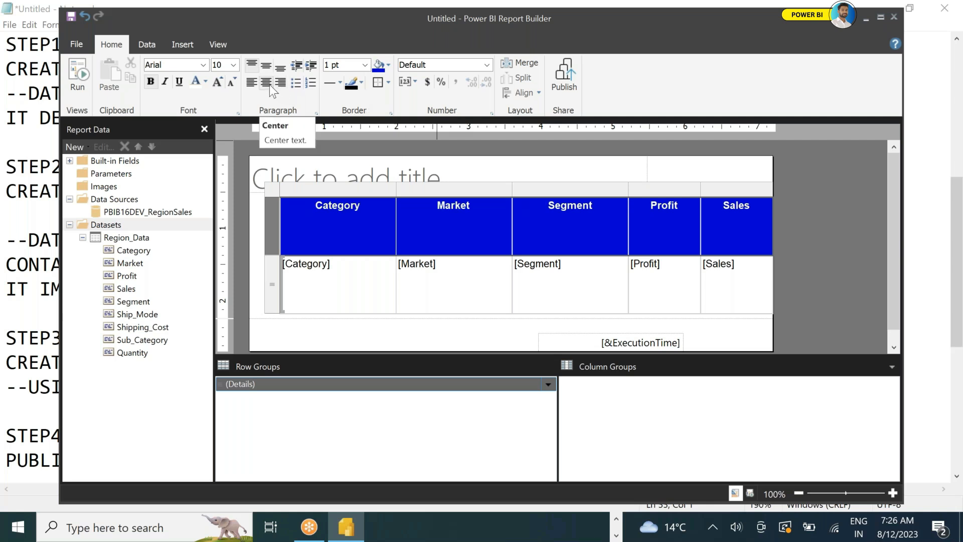
click(267, 272)
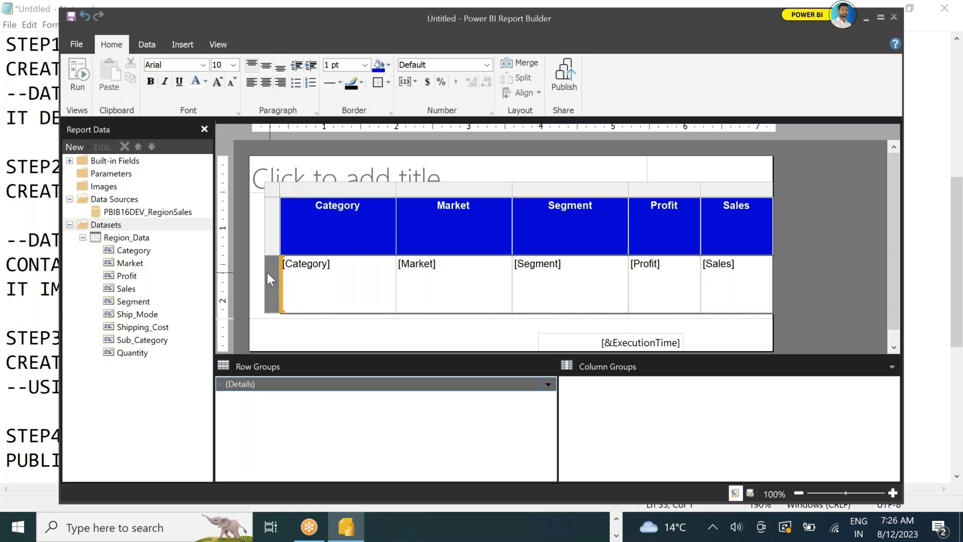
click(267, 89)
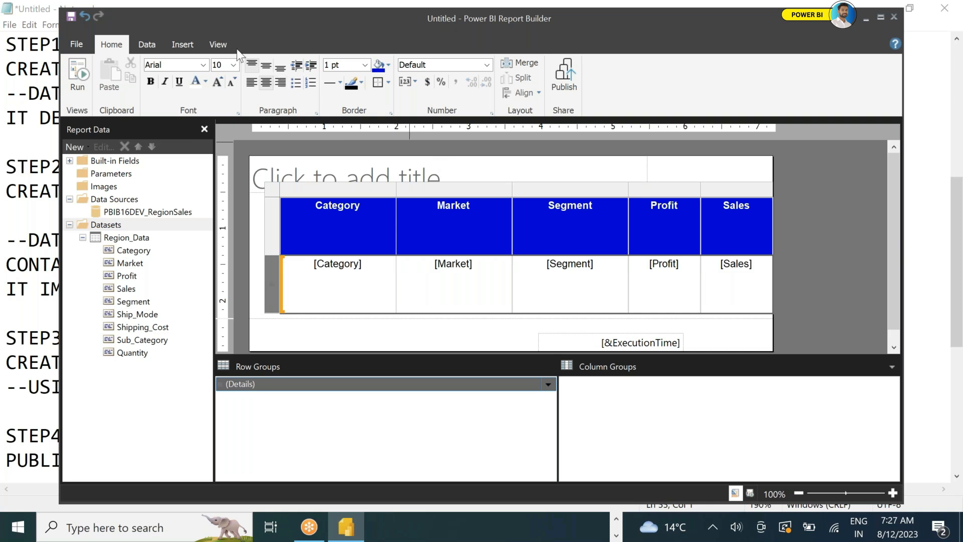
Run the report to preview the formatted table's rows, and return to the design view.
click(83, 78)
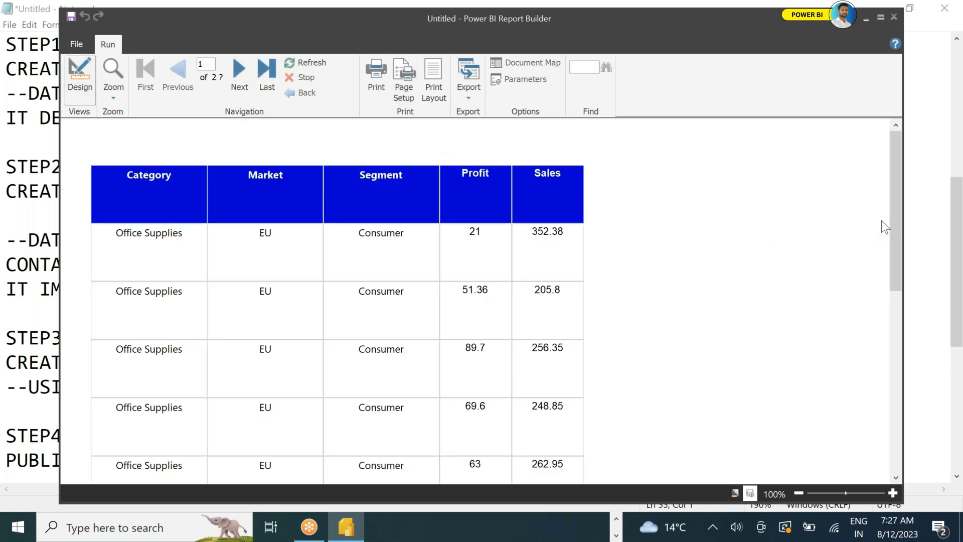
mouse_move(895, 226)
mouse_down()
mouse_move(920, 295)
mouse_move(936, 454)
mouse_move(914, 228)
mouse_up()
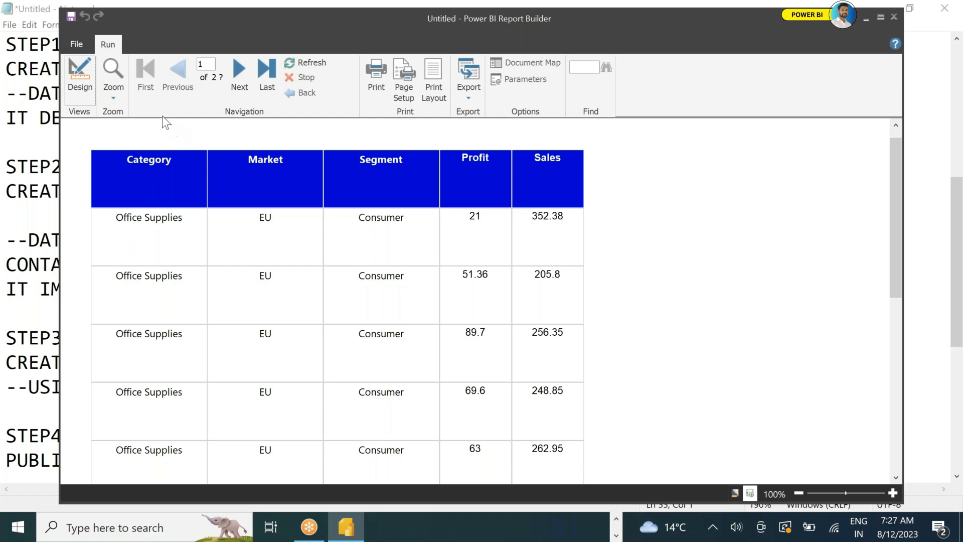
click(80, 86)
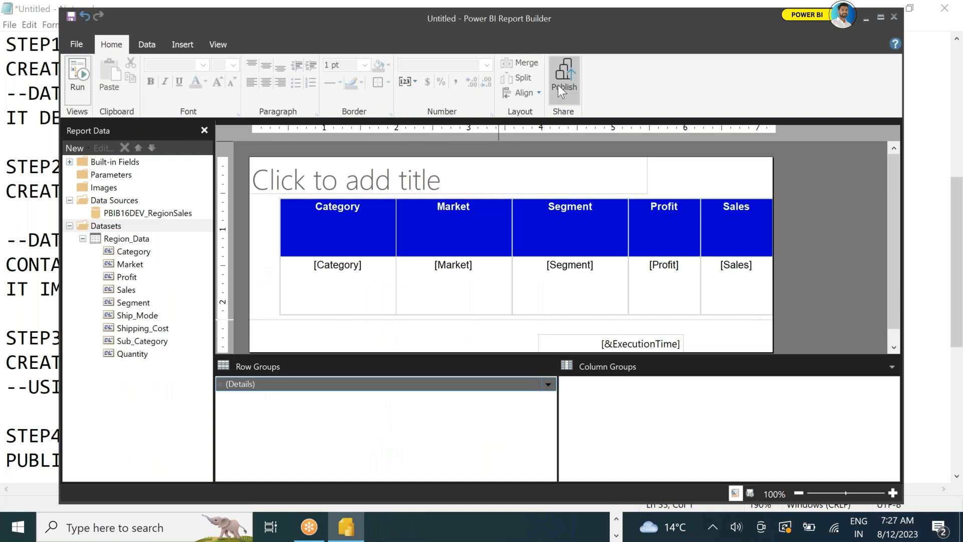
Publish the report to the PBI B16 DEV workspace with the file name Page Report1.
click(560, 90)
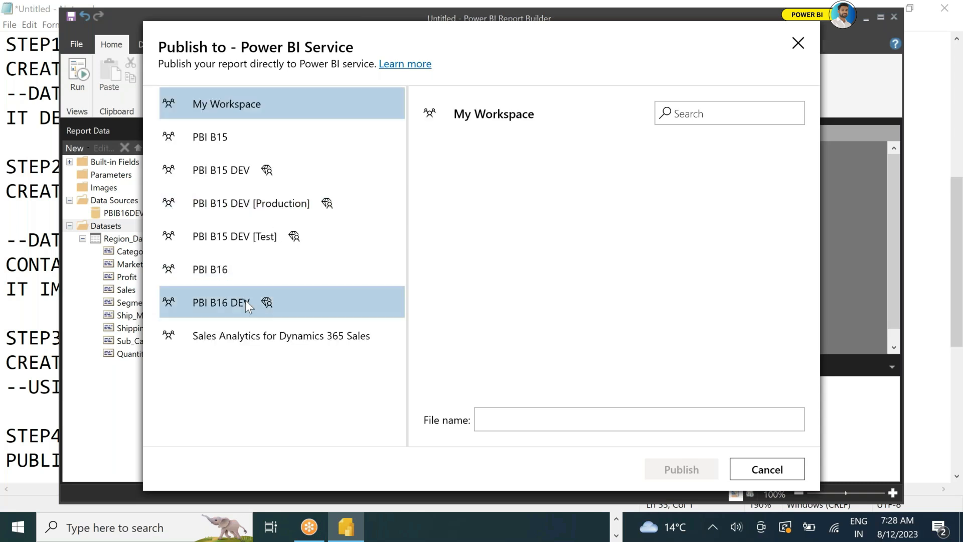
click(247, 306)
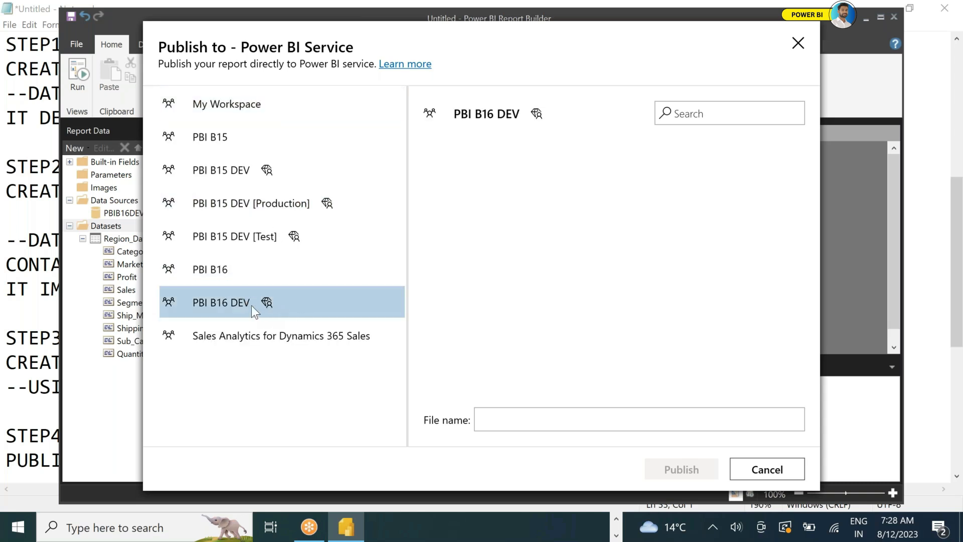
key(Up)
key(Up)
key(Up)
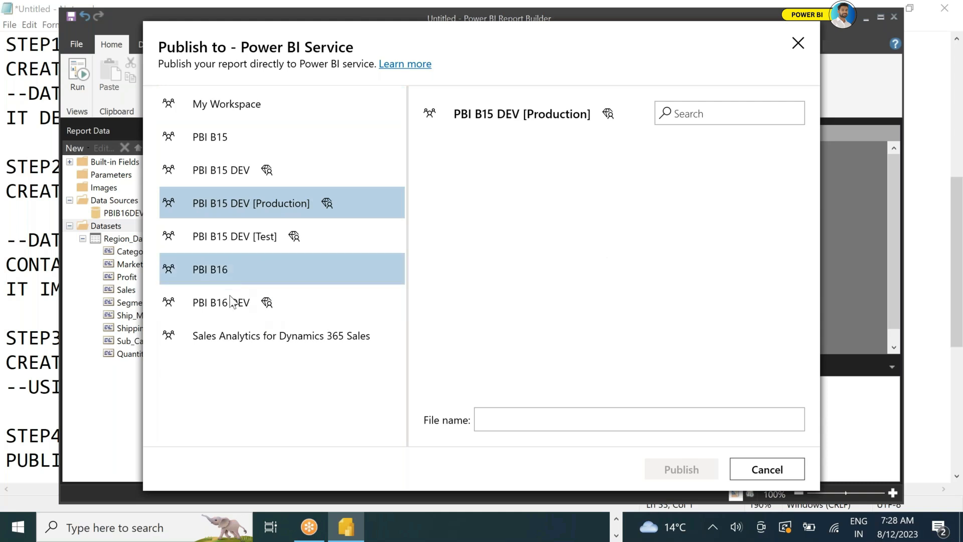
click(230, 297)
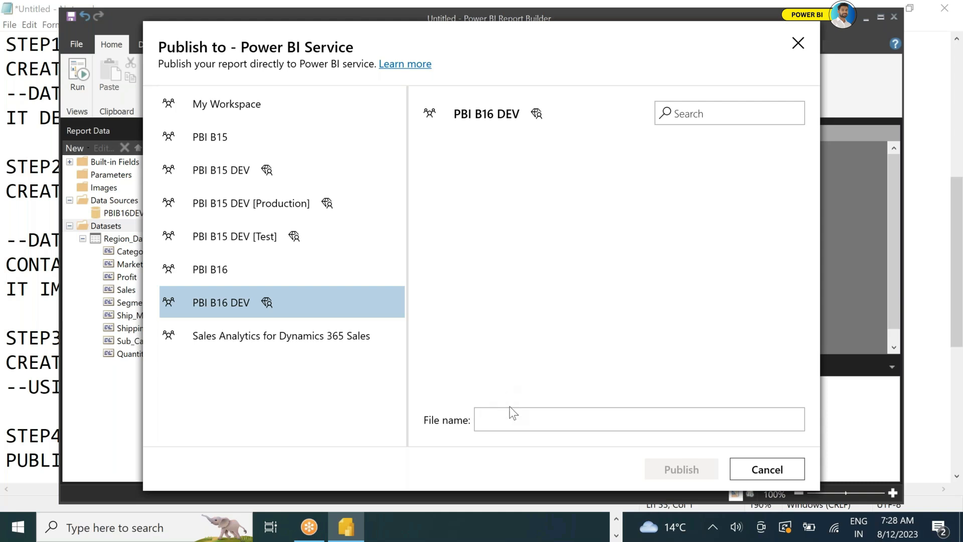
click(513, 416)
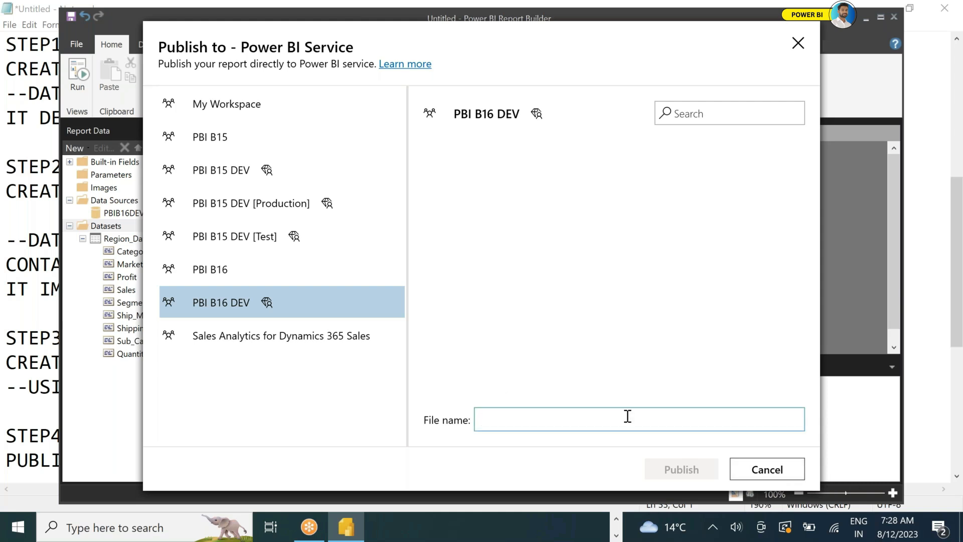
text(Pa)
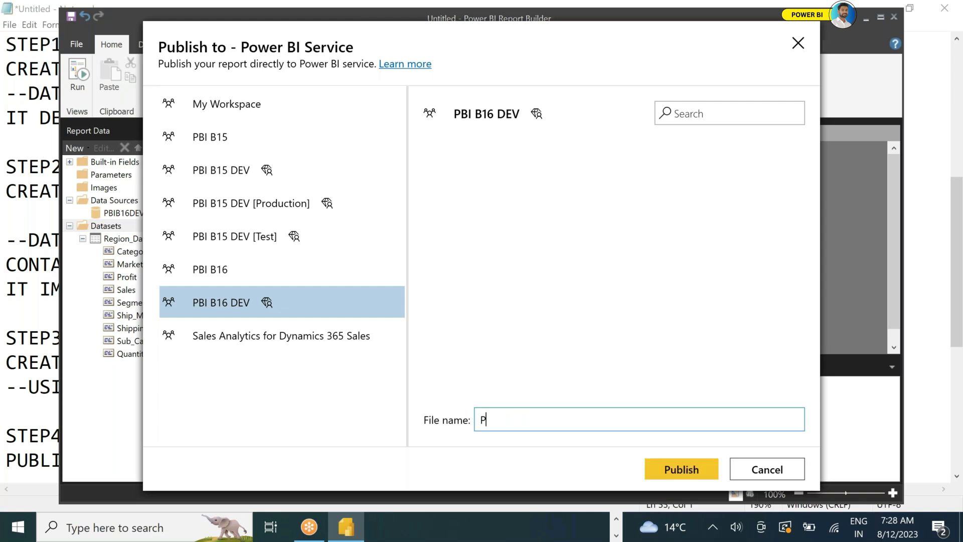
text(ge Report1)
click(678, 471)
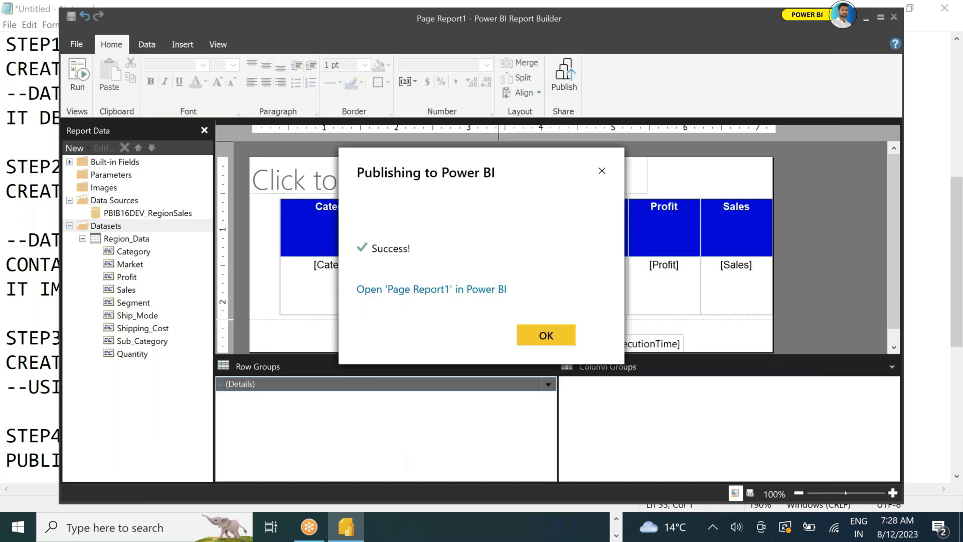
click(538, 336)
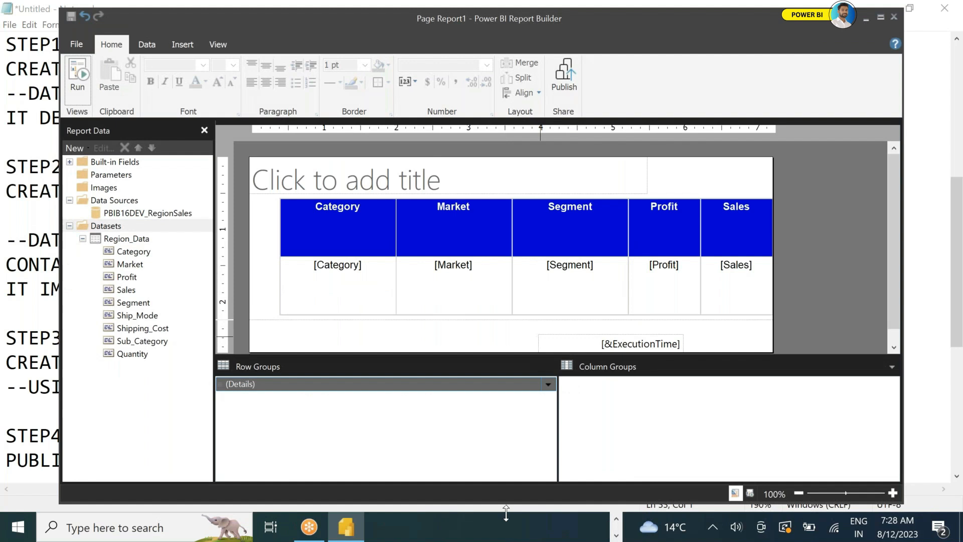
Switch to the Notepad window with the report-building steps and add a "NOTE:-" heading below STEP4.
click(617, 520)
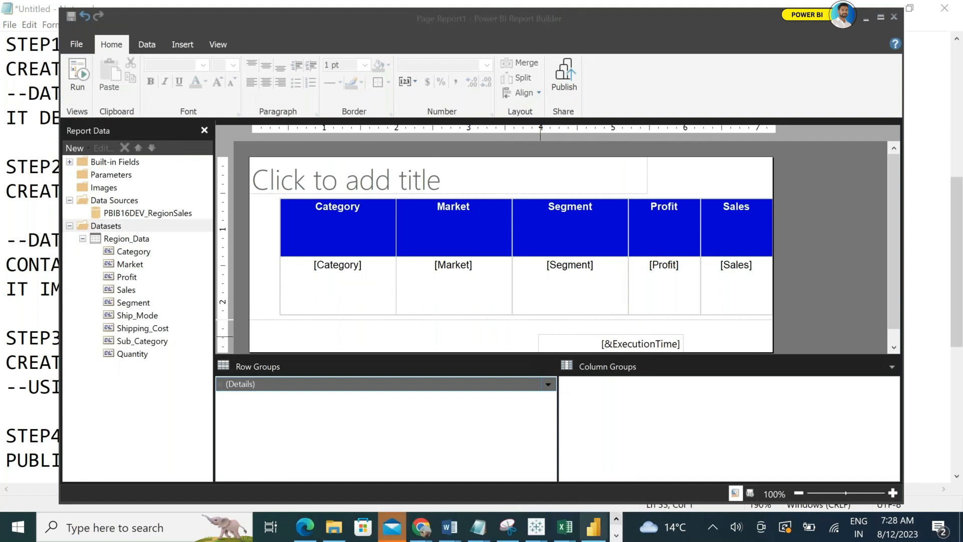
mouse_move(480, 533)
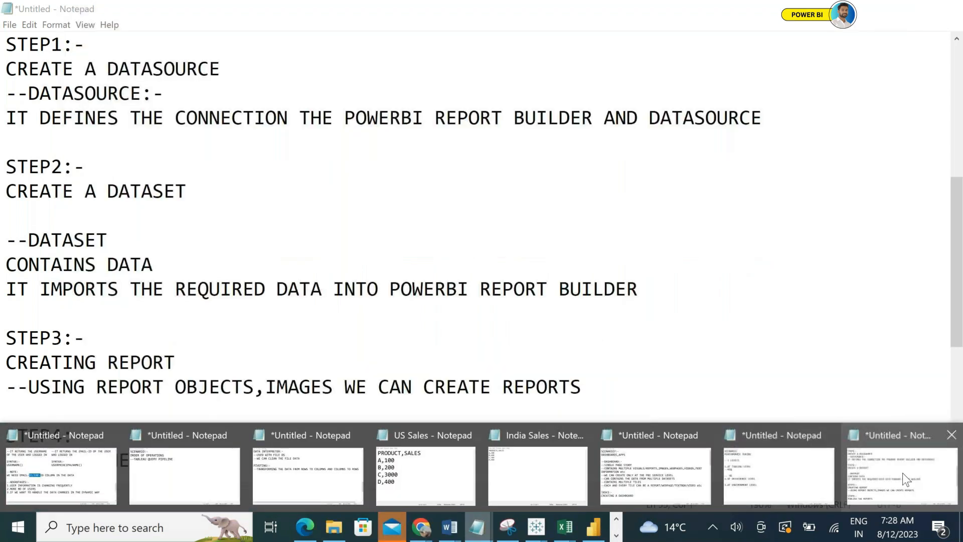
click(902, 472)
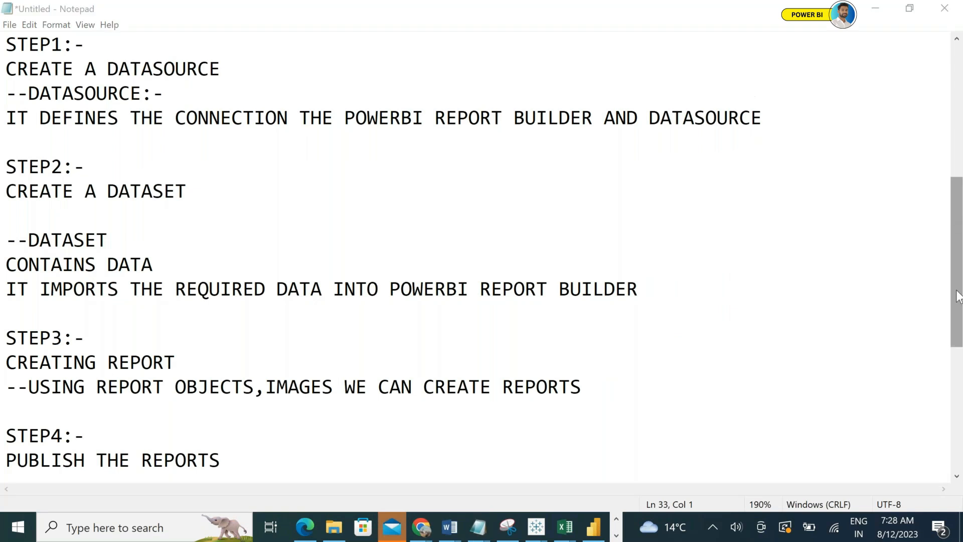
drag(958, 303, 959, 424)
key(Return)
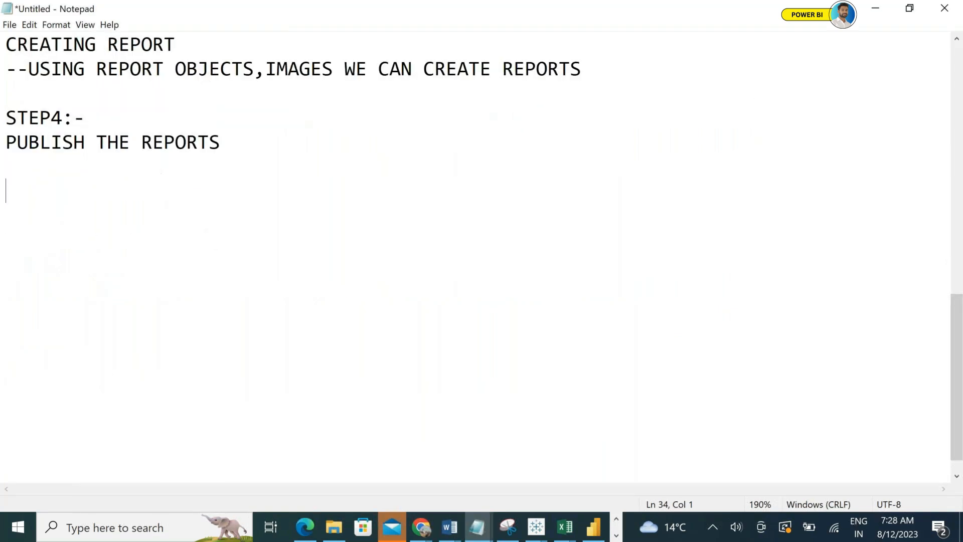
text(NOTE:-)
key(Return)
text(pbi r)
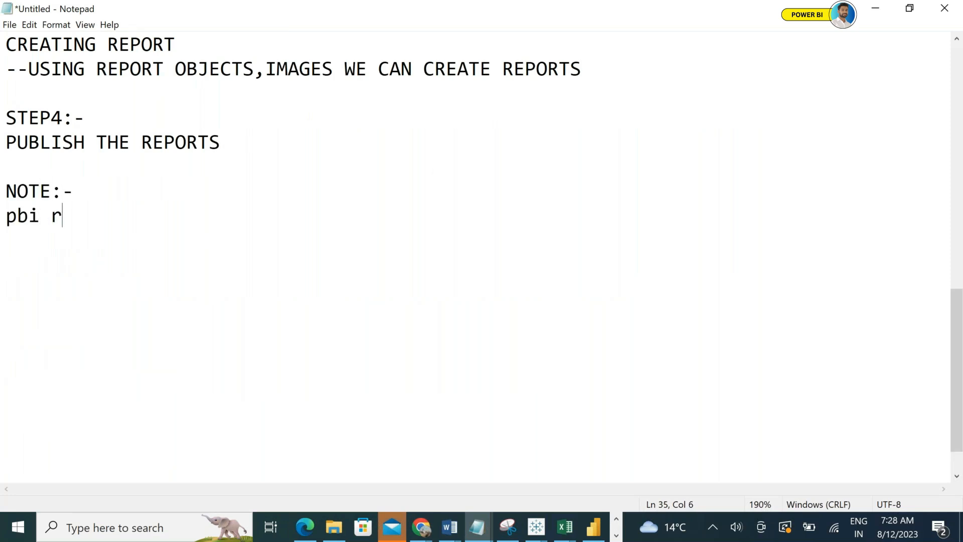
right_click(378, 175)
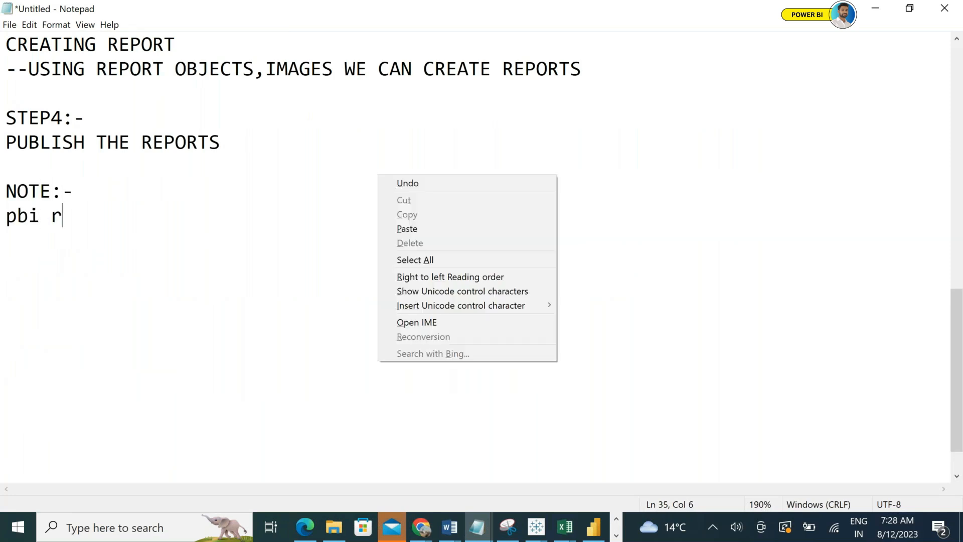
click(363, 229)
key(Return)
key(BackSpace)
key(BackSpace)
key(BackSpace)
key(BackSpace)
key(BackSpace)
key(BackSpace)
Write the line "PBI REPORTS .PBIX EXTENSION" under the NOTE heading.
text(PBI REPO)
text(RTS )
text(.PBIX)
text( EXTEN)
text(TSIO)
key(BackSpace)
key(BackSpace)
key(BackSpace)
key(BackSpace)
text(SION)
Add the line "PAGINATED REPORTS .RDL" below the PBI reports line of the note.
key(Return)
text(PA)
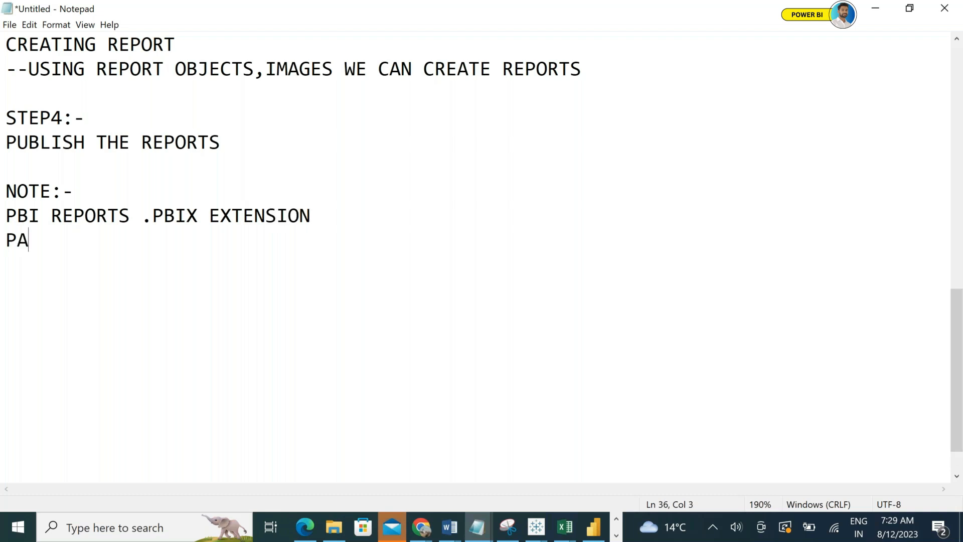
text(GINATED REPORTS .RDL)
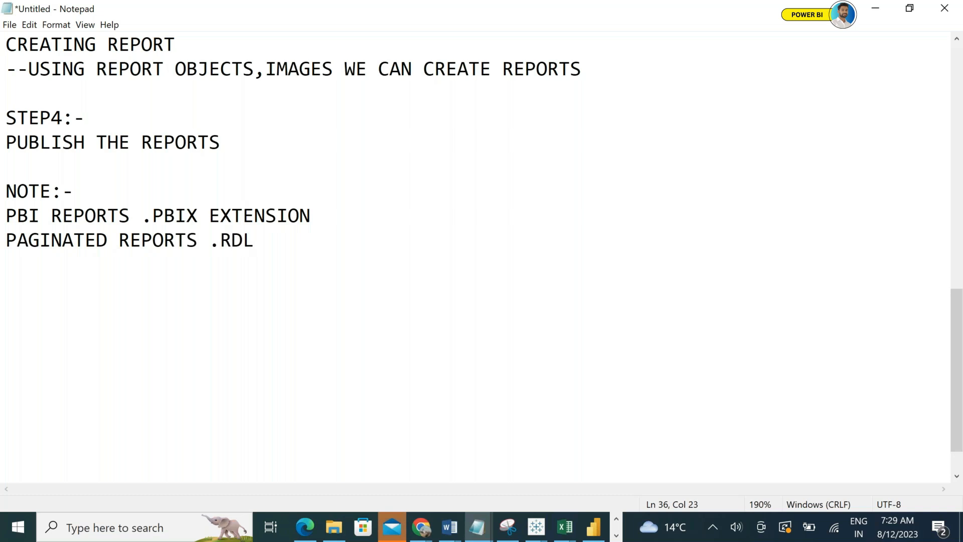
drag(220, 243, 258, 242)
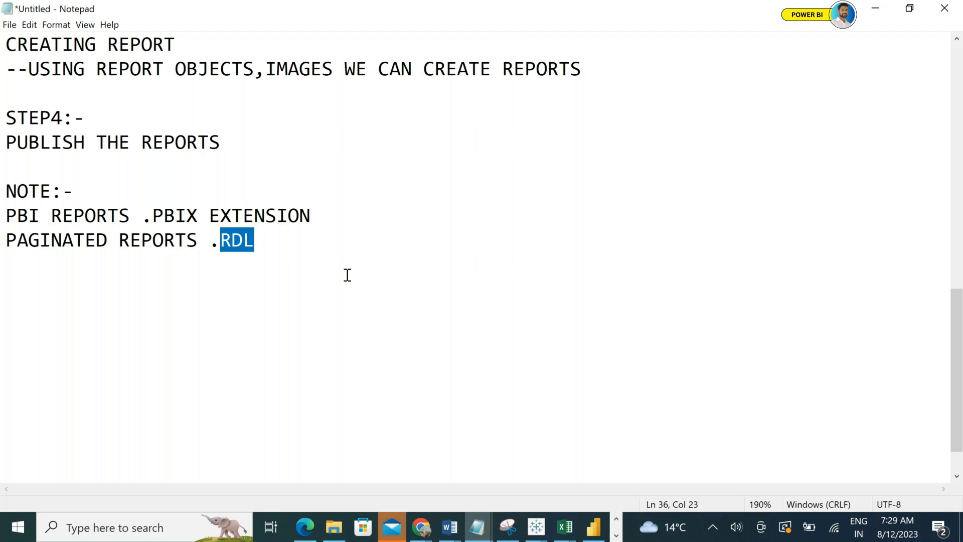
click(390, 334)
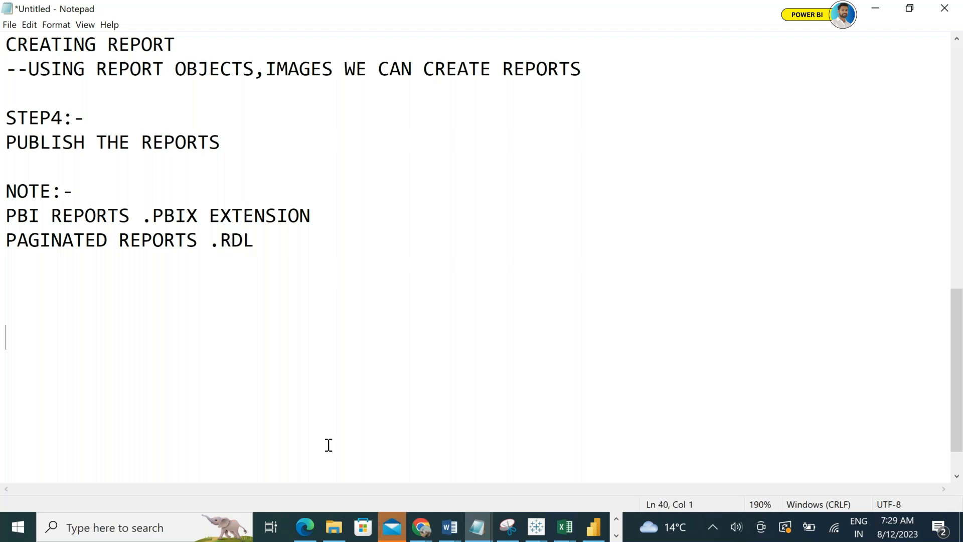
Switch to the Power BI service in the Edge browser and open Page Report1 from the PBI B16 DEV workspace.
click(305, 527)
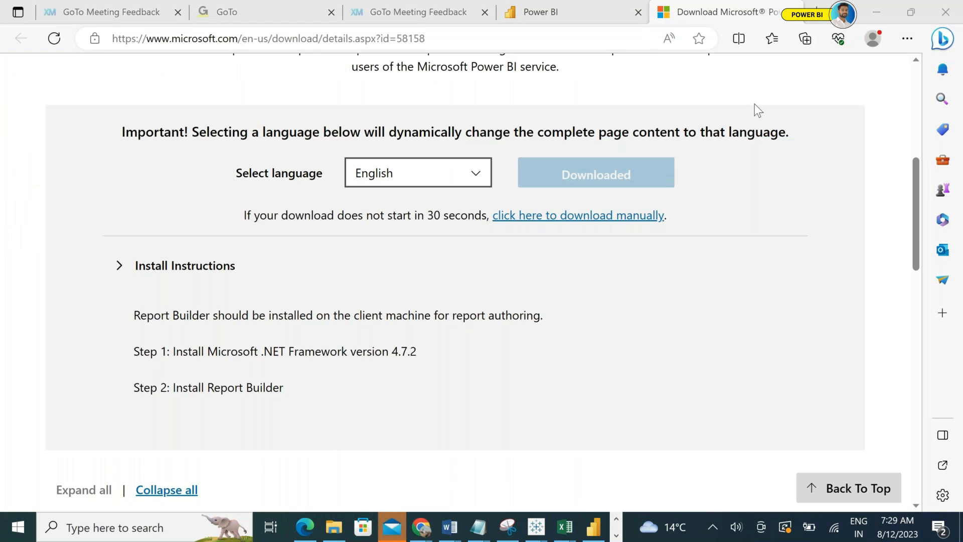
click(605, 24)
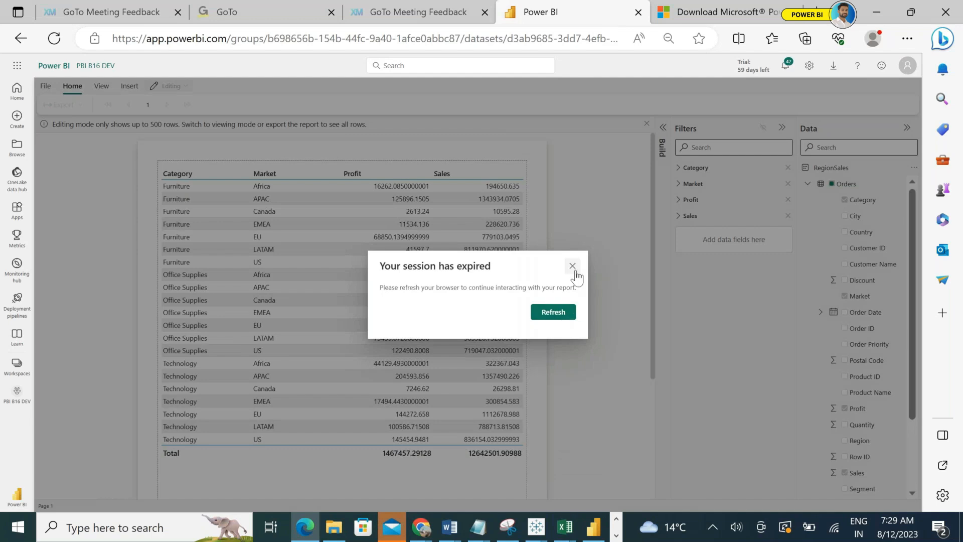
click(573, 267)
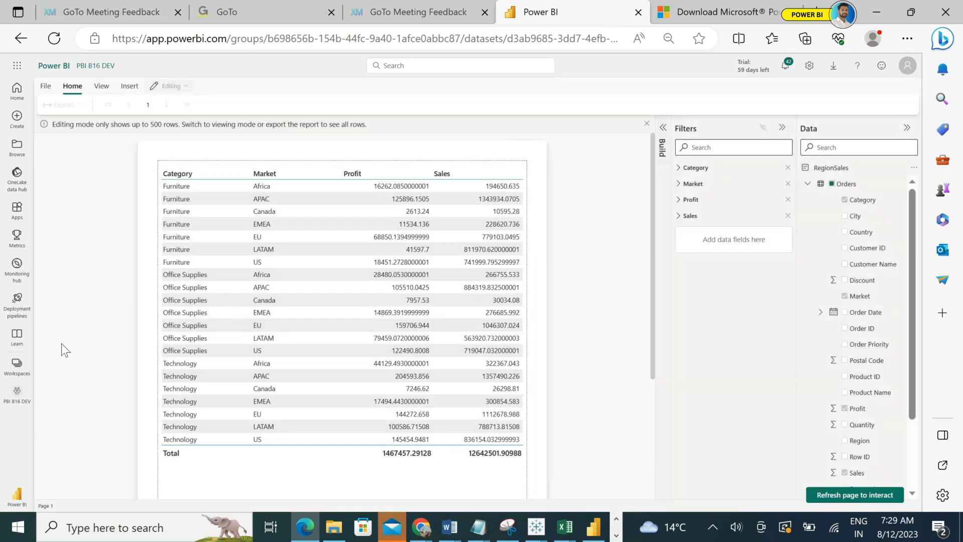
click(17, 366)
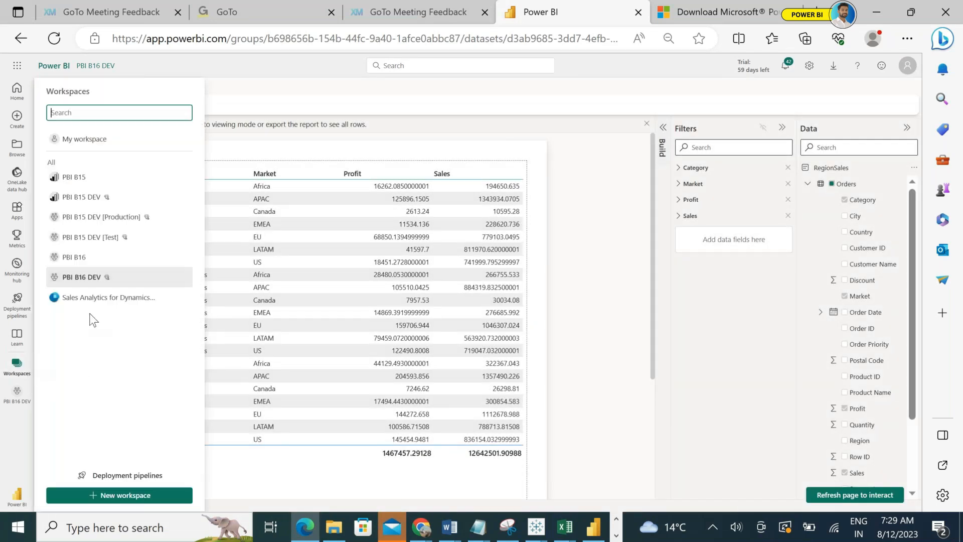
click(91, 280)
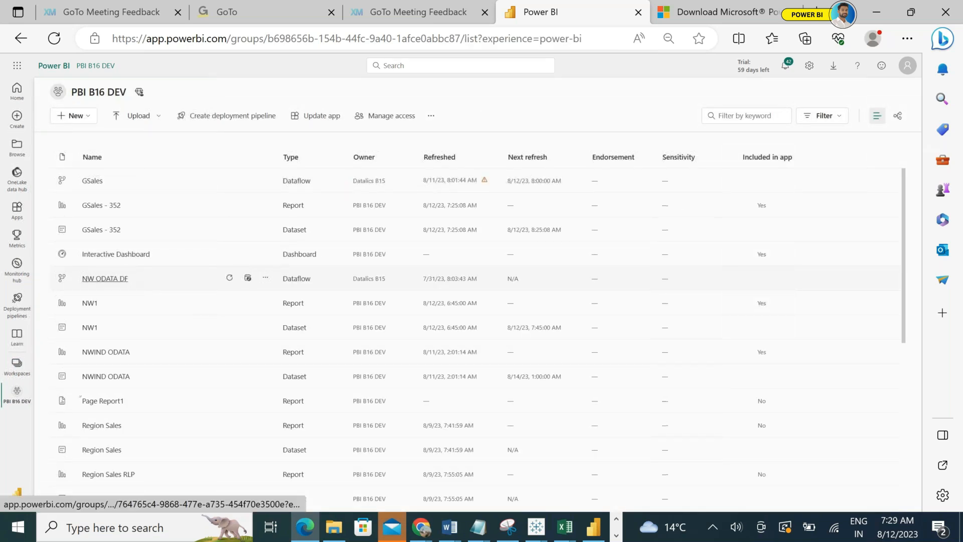
click(108, 401)
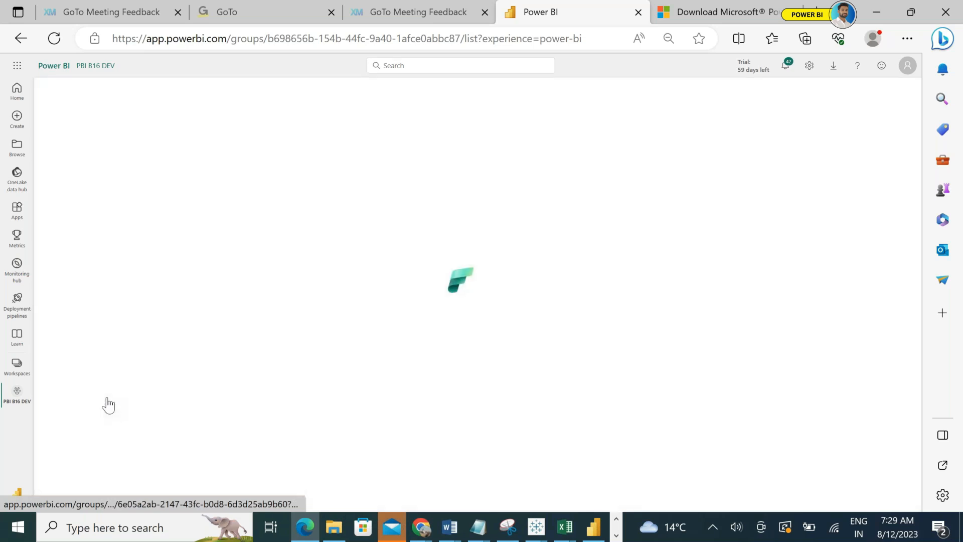
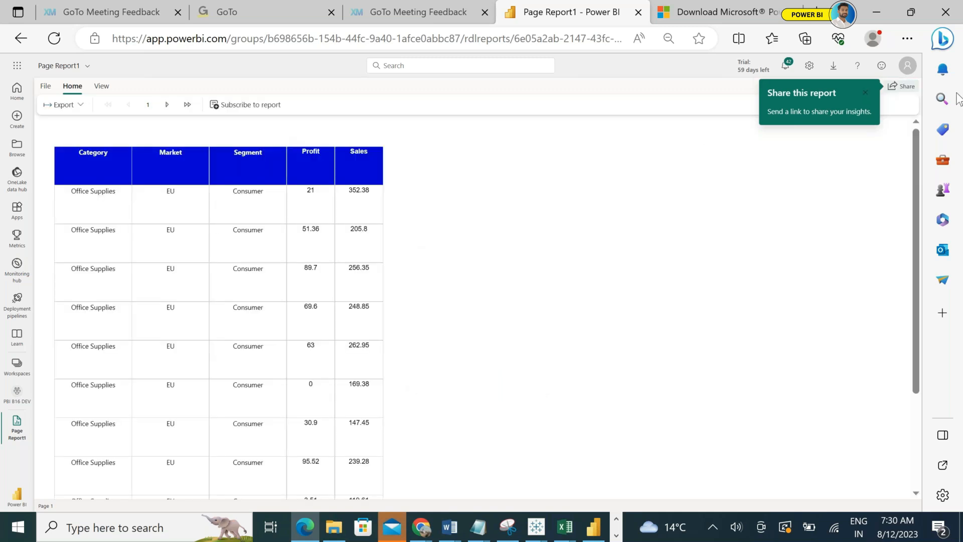
Look through the published Page Report1 down to its footer and view the available export formats.
click(857, 2)
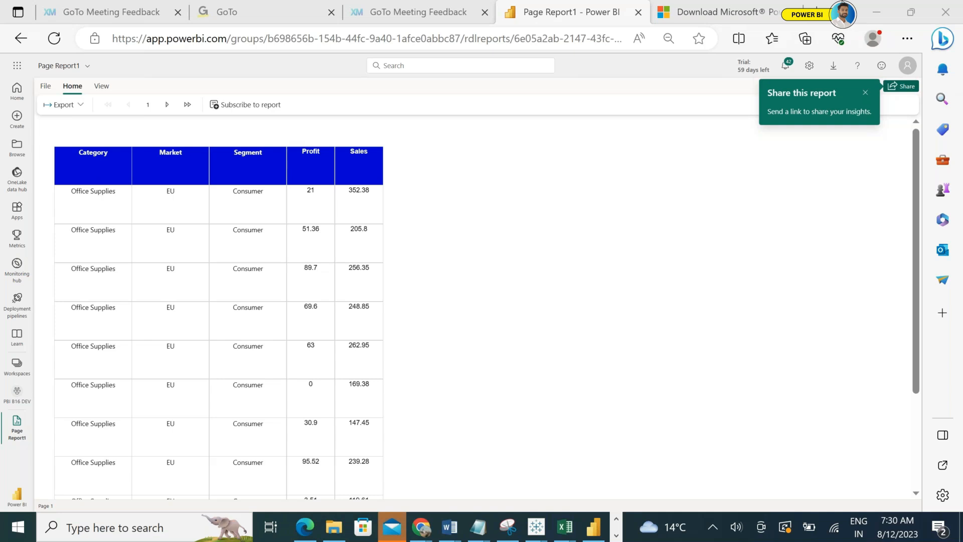
drag(914, 297, 962, 467)
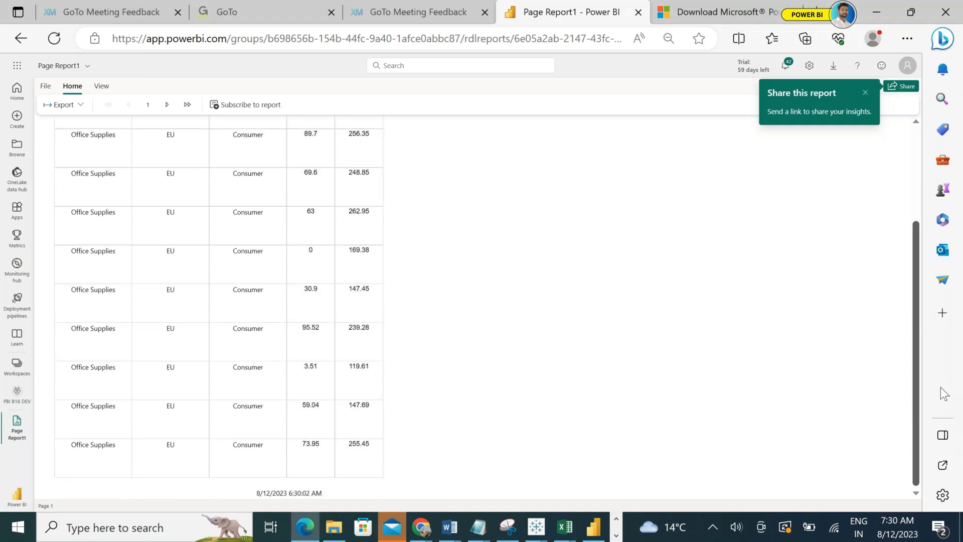
scroll(904, 299, up, 3)
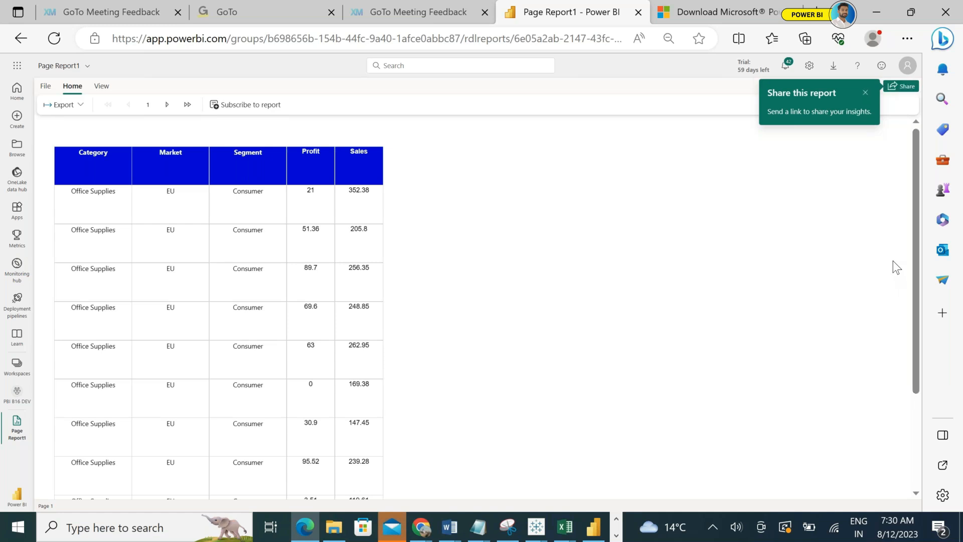
click(82, 106)
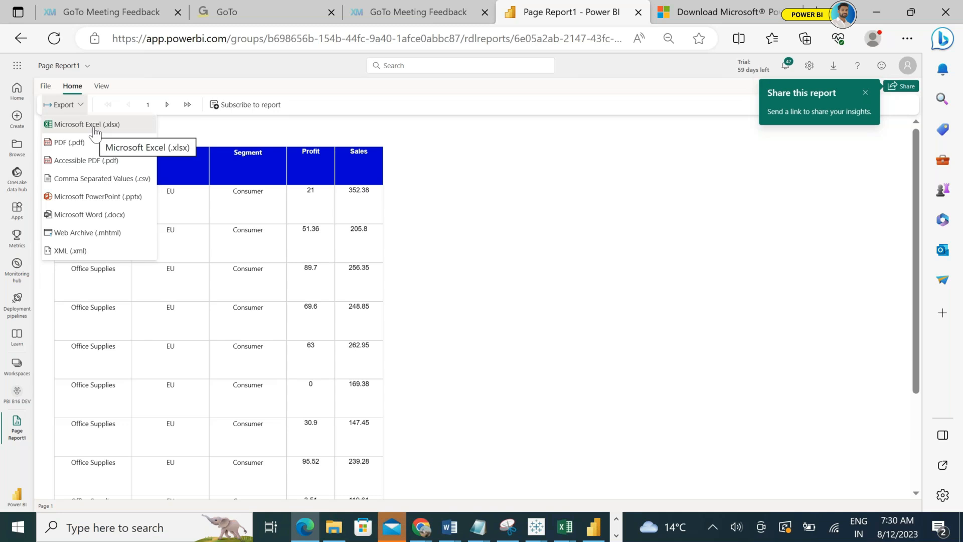
Open the Region Sales report from the PBI B16 DEV workspace and export it with Analyze in Excel.
click(17, 376)
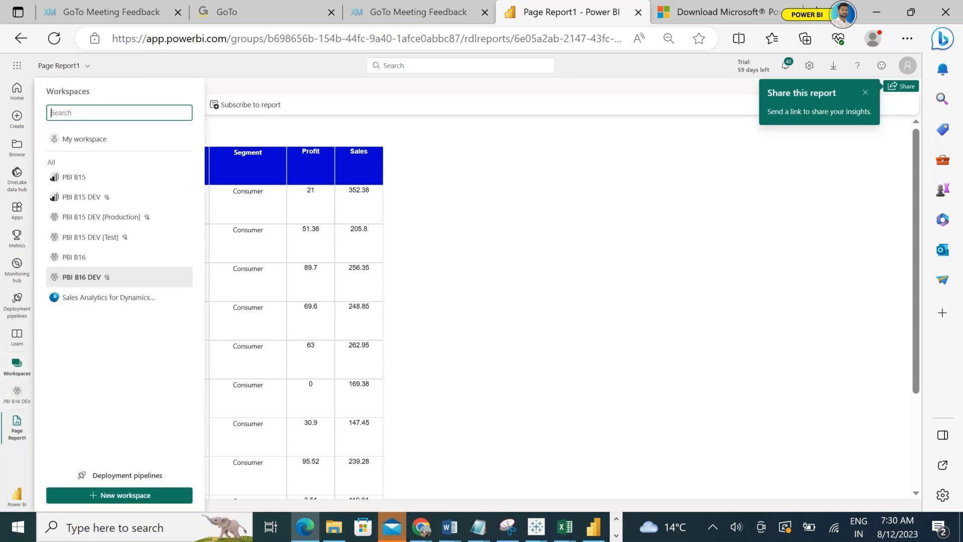
click(97, 279)
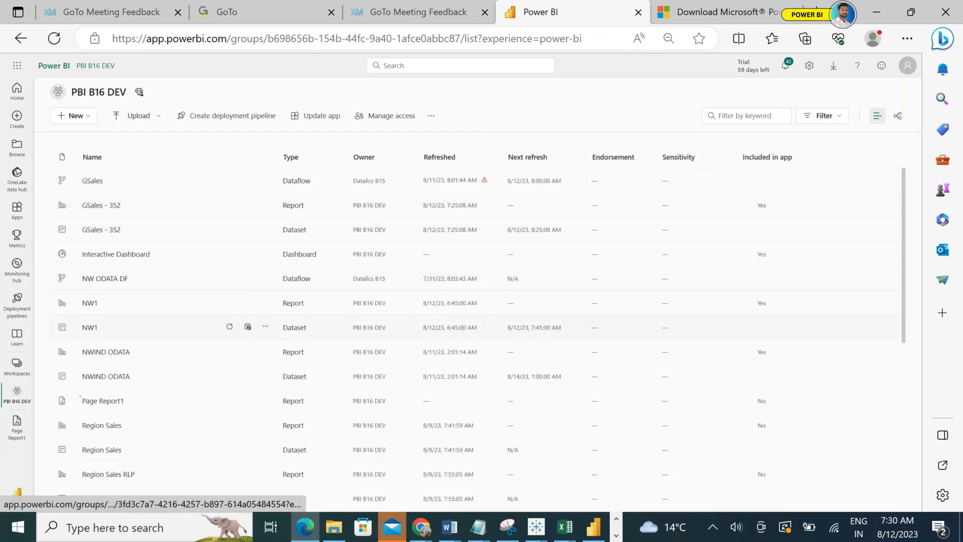
click(101, 425)
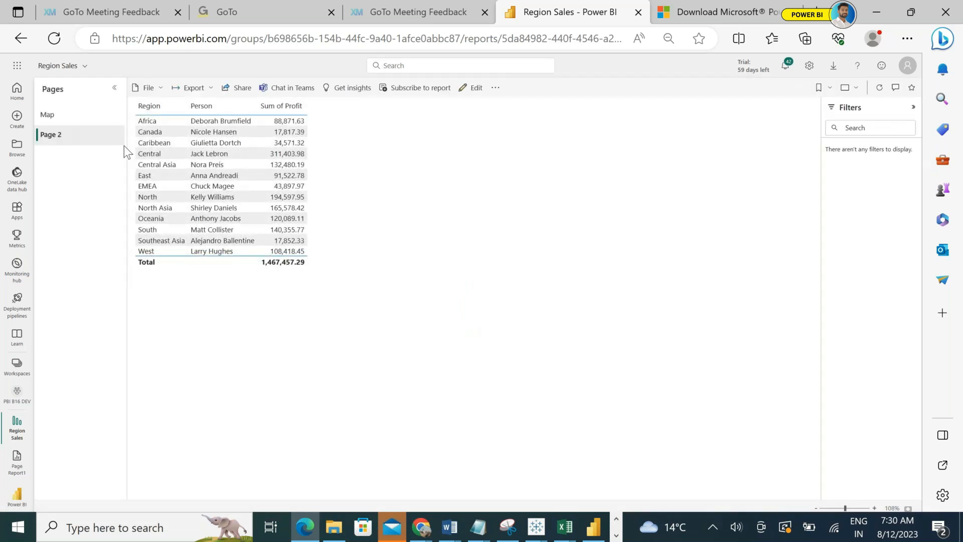
click(200, 89)
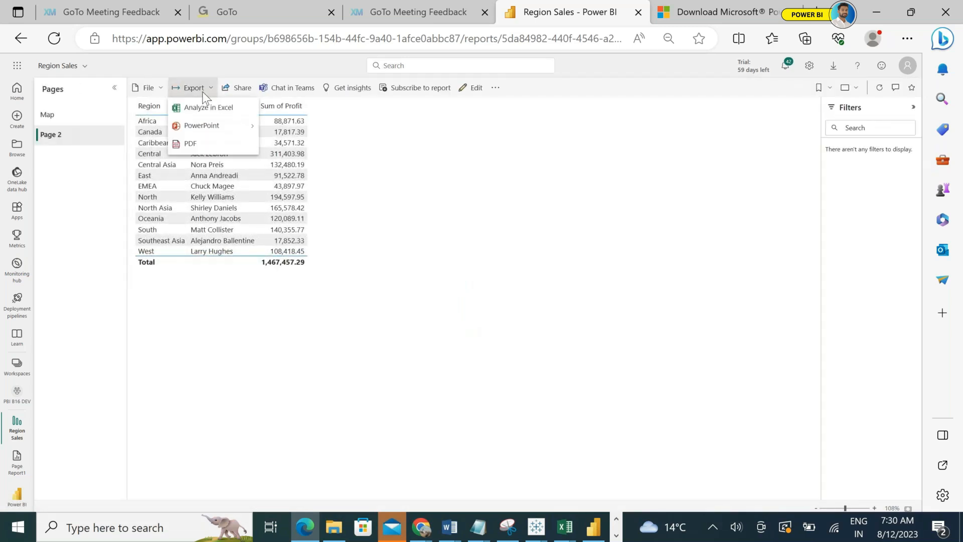
click(236, 115)
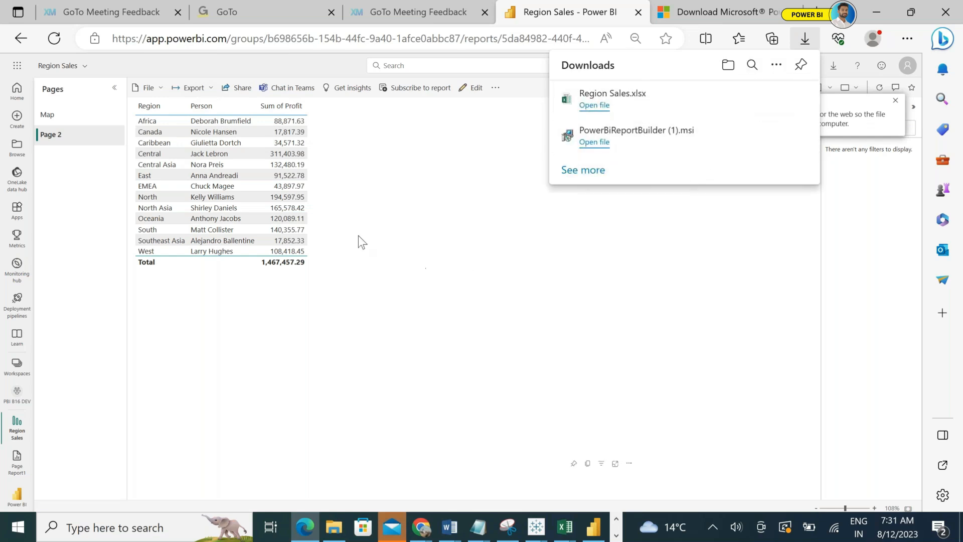
Open the data export options for the table visual on Page 2 to check the row limit of the file format.
click(345, 221)
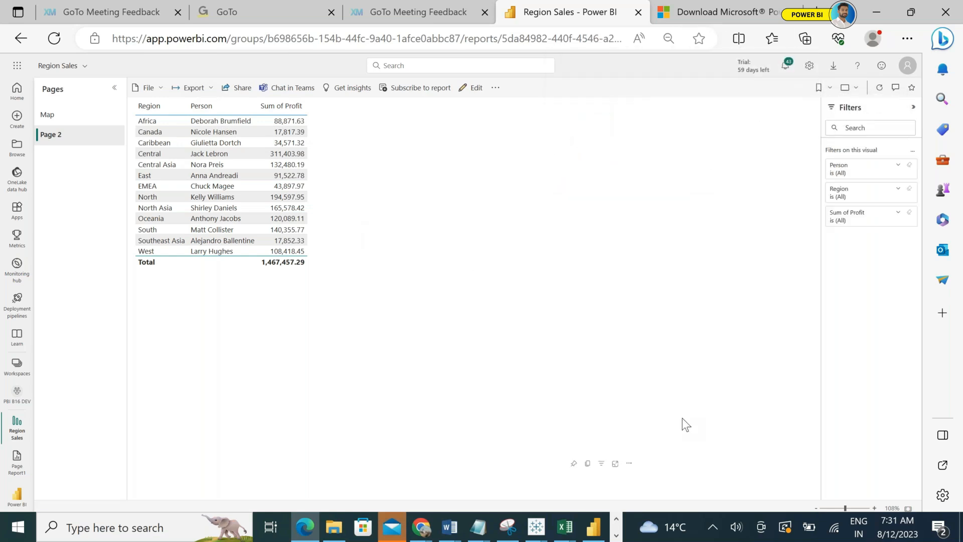
click(629, 463)
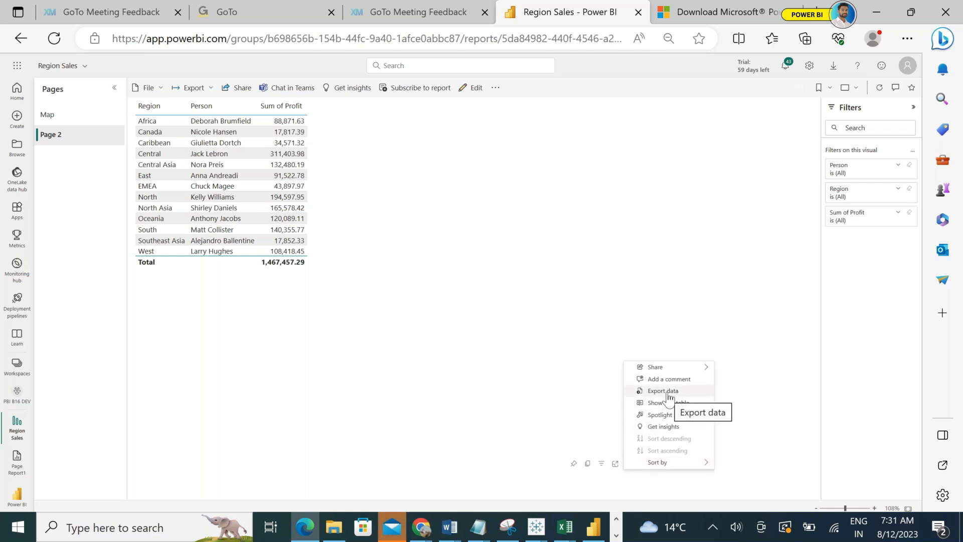
click(668, 394)
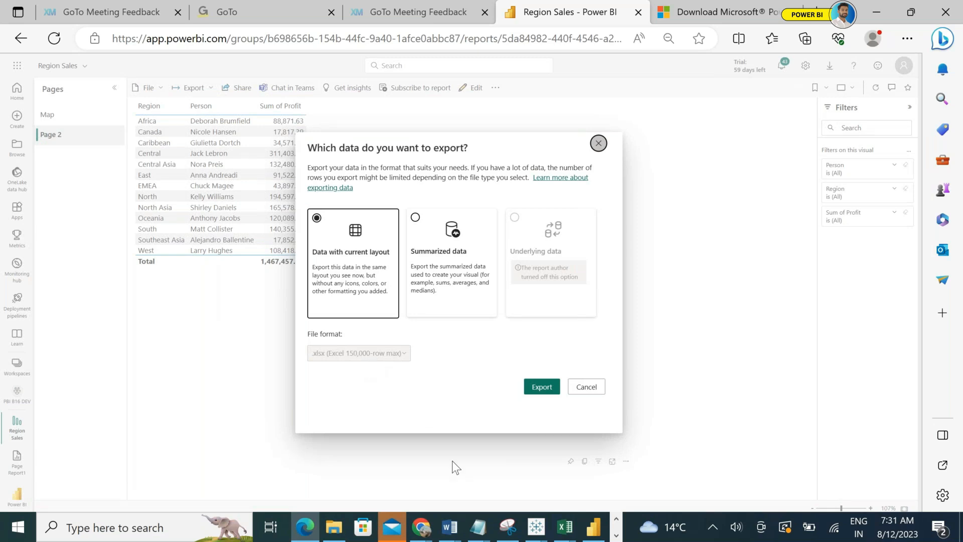
Switch to the Notepad report notes and add a dashed separator followed by "NORMAL PBI REPORTS DATA CAN EXPORT TO 150000 ROWS".
mouse_move(476, 527)
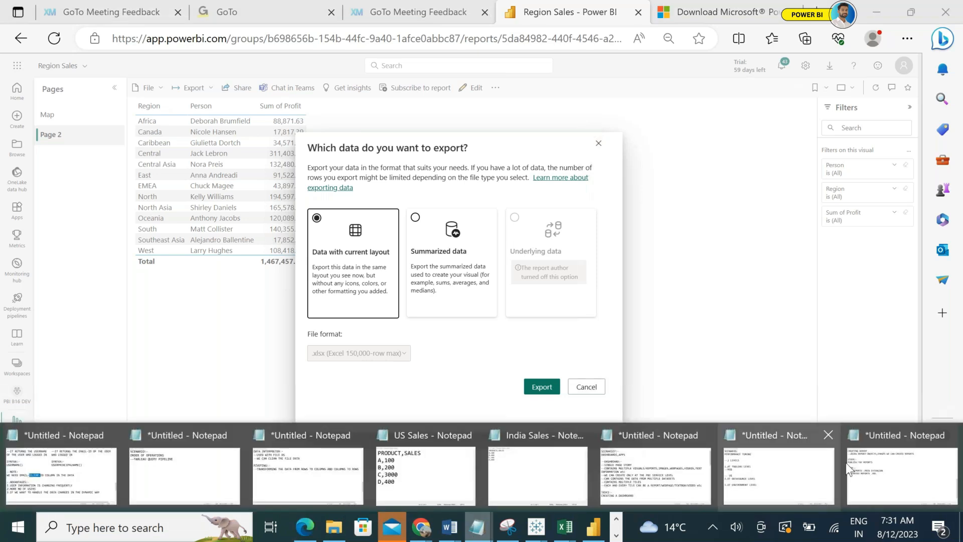
click(886, 473)
key(Up)
key(Up)
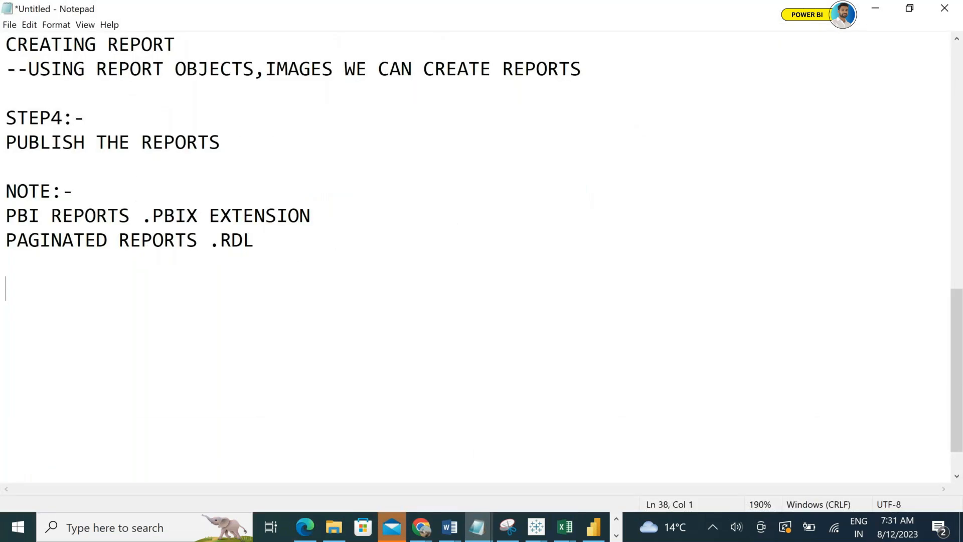
text(---------------------------------------)
key(Return)
text(NORMAL )
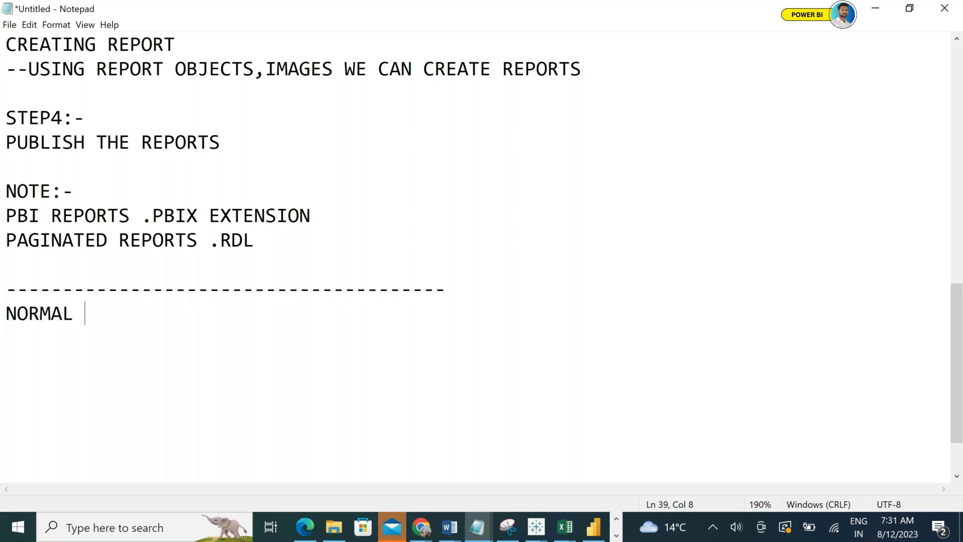
text(PBI REP)
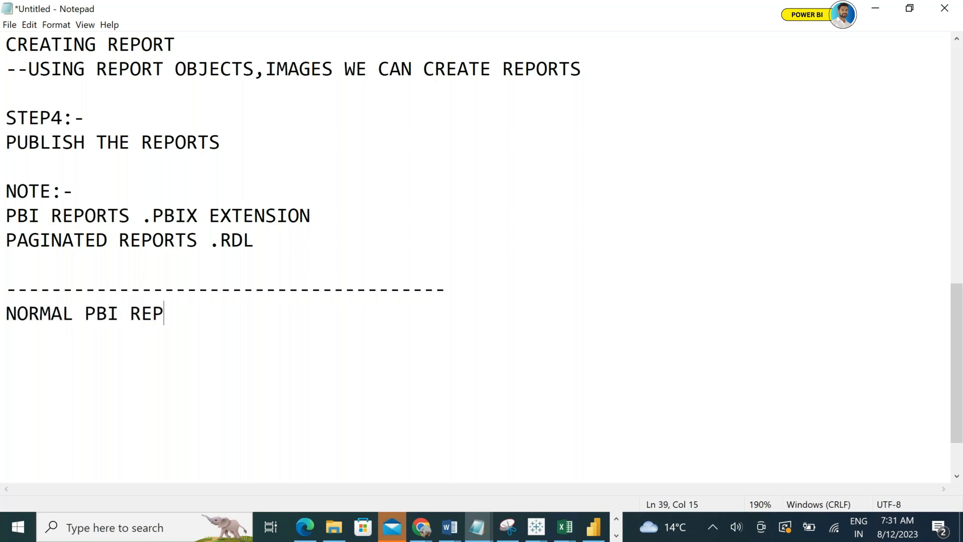
text(ORTS DATA CAN EXPORT TO 150000 ROWS)
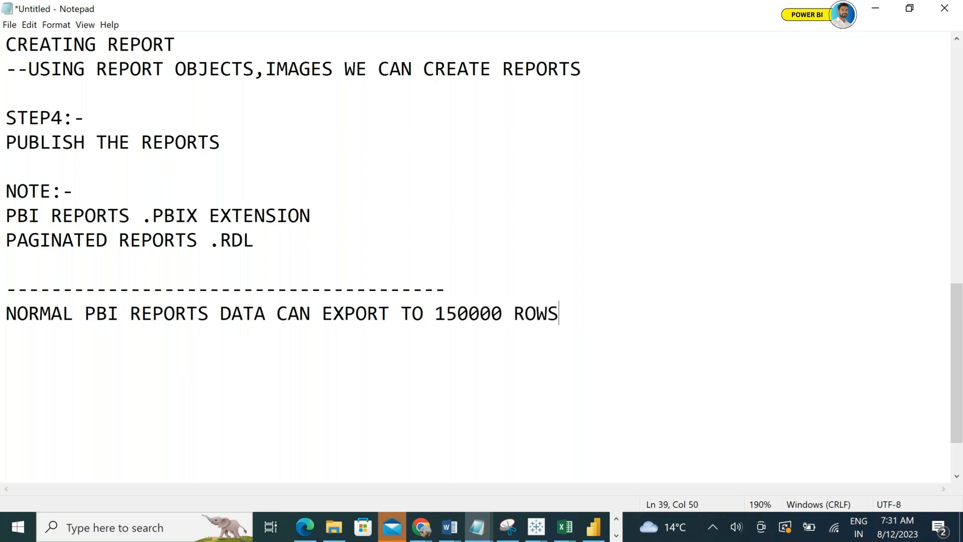
Insert the word "MAXIMUM" before 150000 in the normal PBI reports line.
key(Left)
key(Left)
key(Left)
key(Left)
key(Left)
key(Left)
key(Left)
key(Left)
key(Left)
key(Left)
key(Left)
text(MAXIMUM)
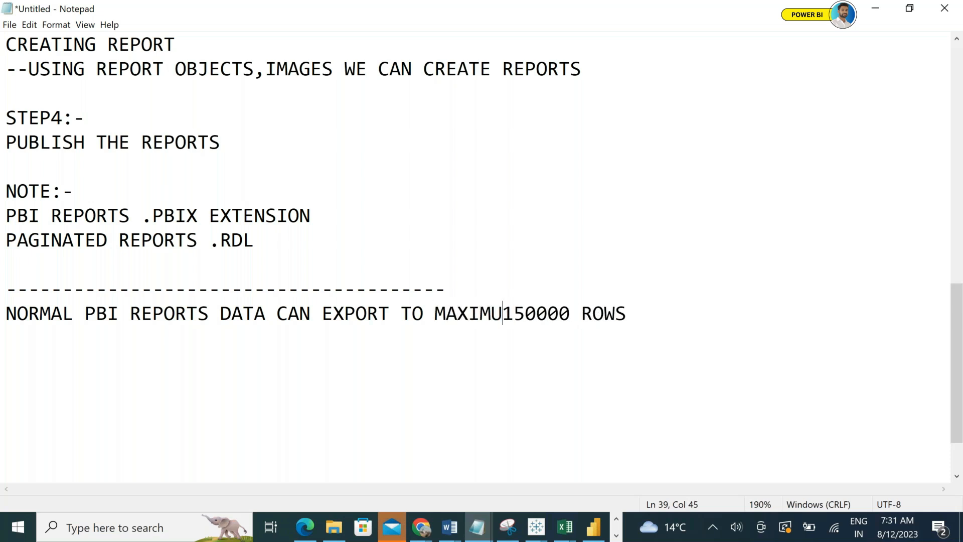
Append "IN EXCEL" to the normal PBI reports line and number it "1." at its start.
click(712, 318)
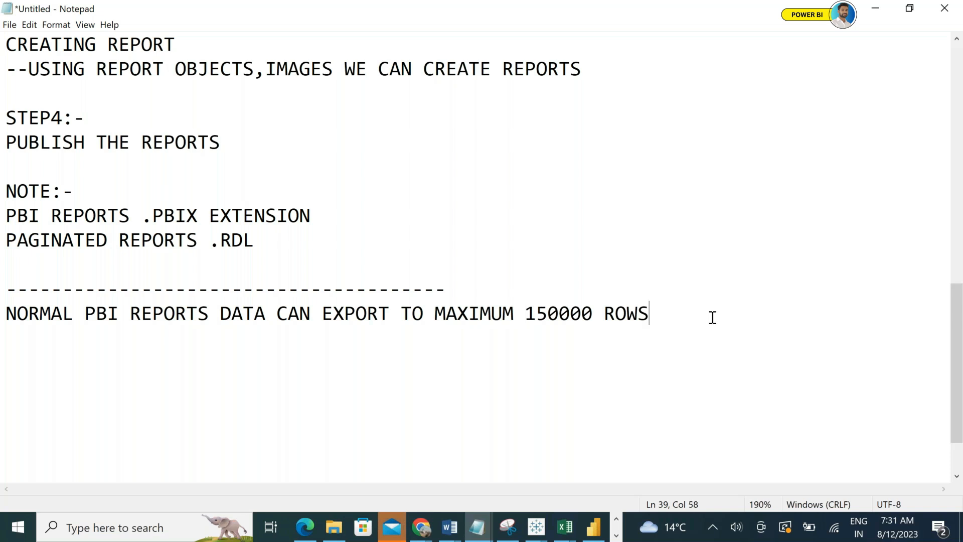
text(IN EXCEL)
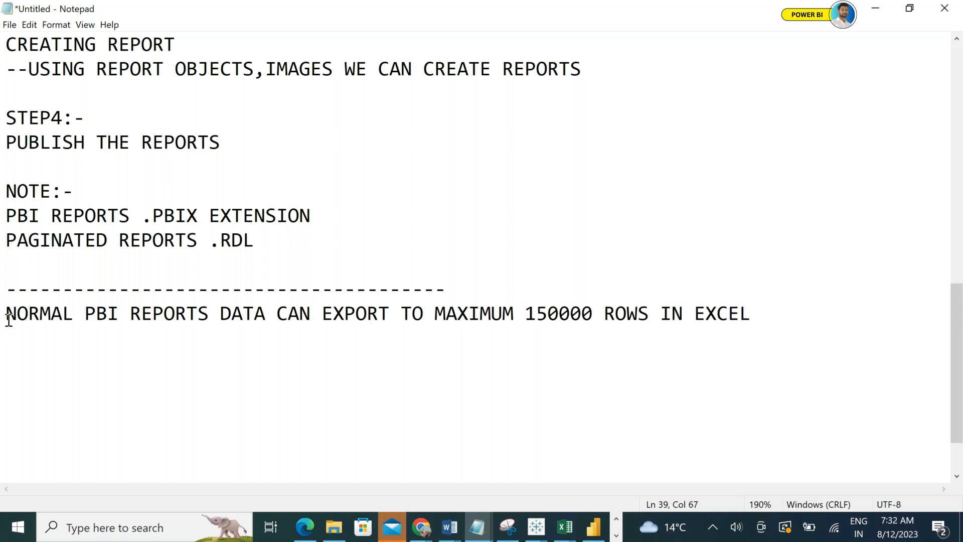
text(1.)
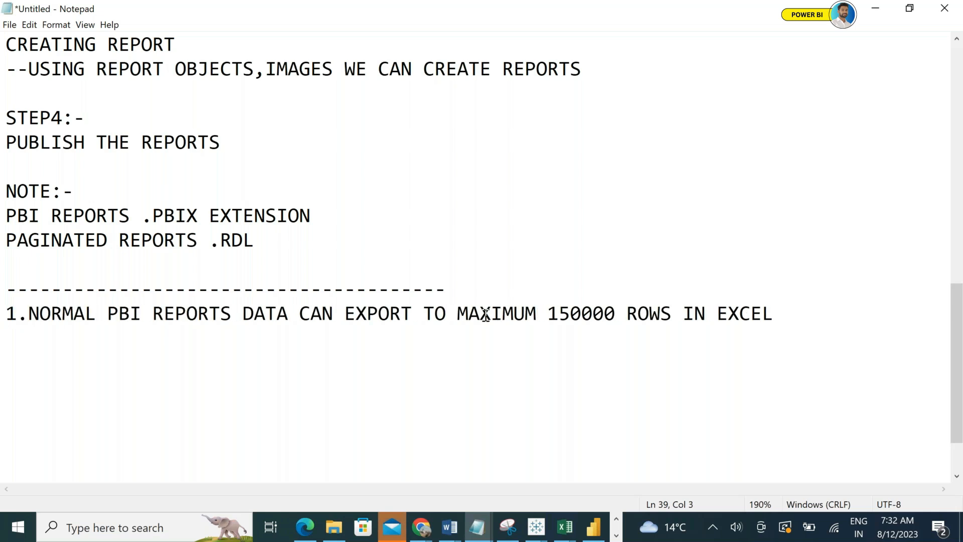
Add a second point below reading "2.IN PAGINATED REPORTS WE CAN EXPORT THE DATA MORE THAN".
click(790, 317)
key(Return)
text(2.IN )
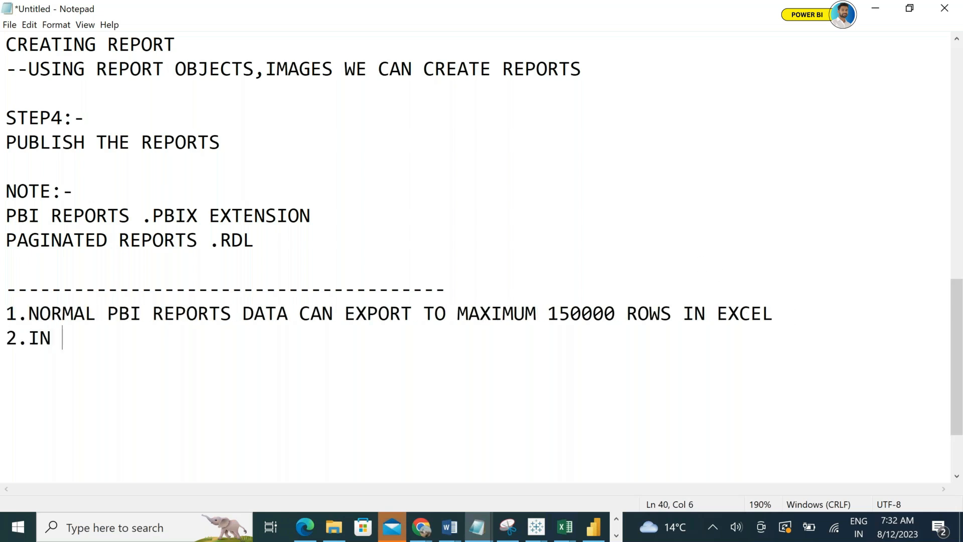
text(PAGINATED RE)
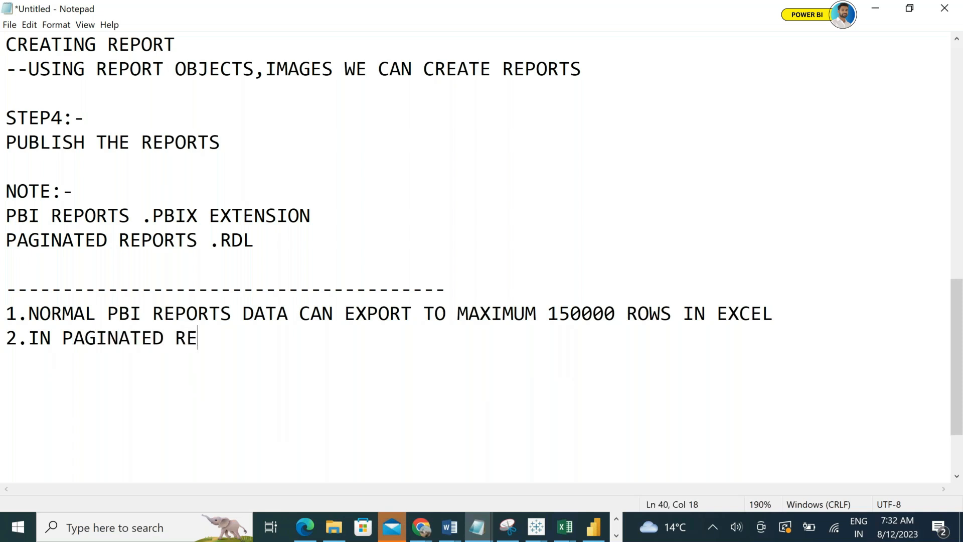
text(PORTS )
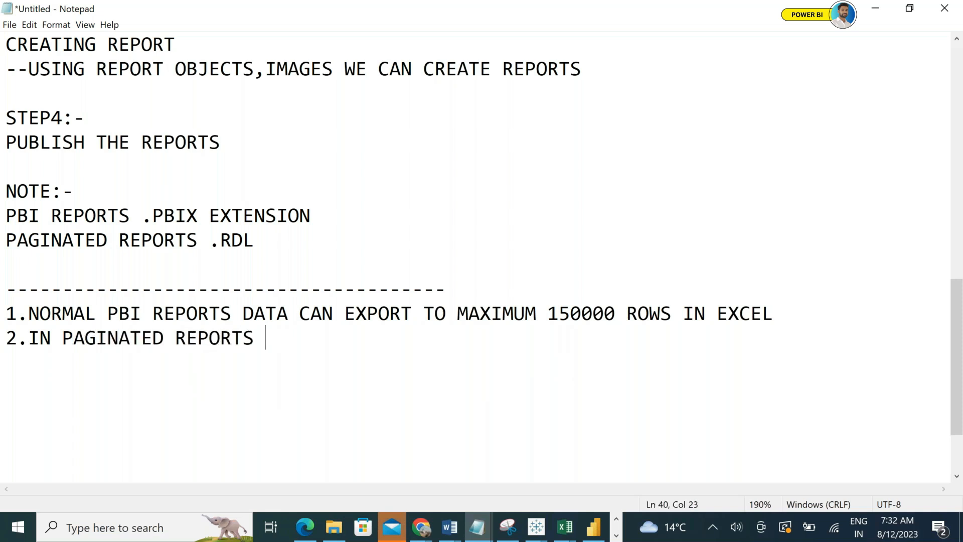
text(WE CAN EXPORT)
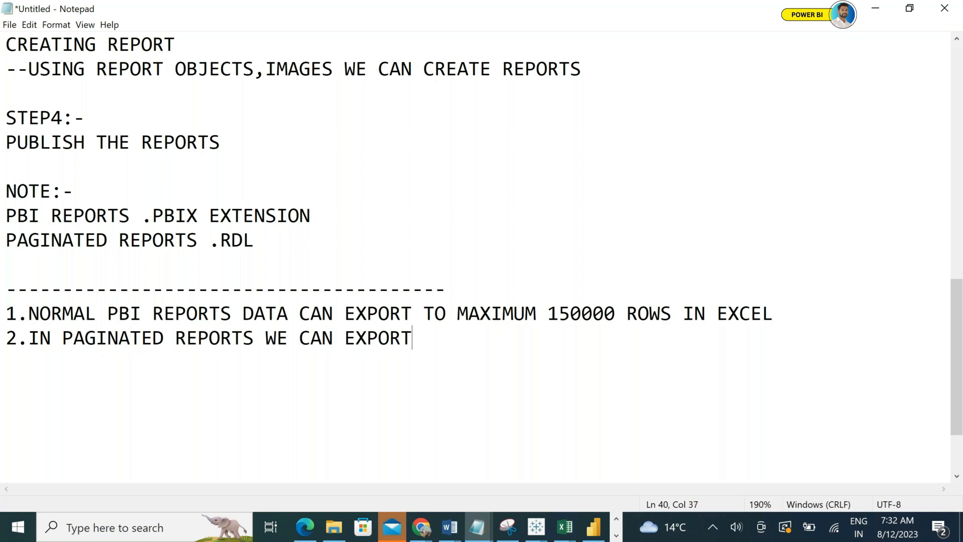
text( THE DATA MORE T)
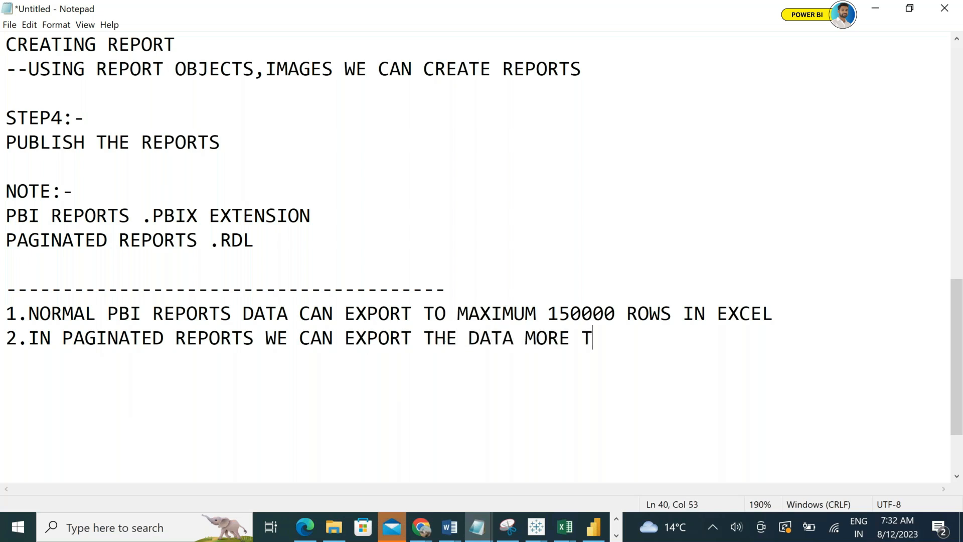
text(HAN)
Complete the second point by copying "150000 ROWS IN EXCEL" from the first point to its end.
drag(548, 312, 790, 322)
key(ctrl+c)
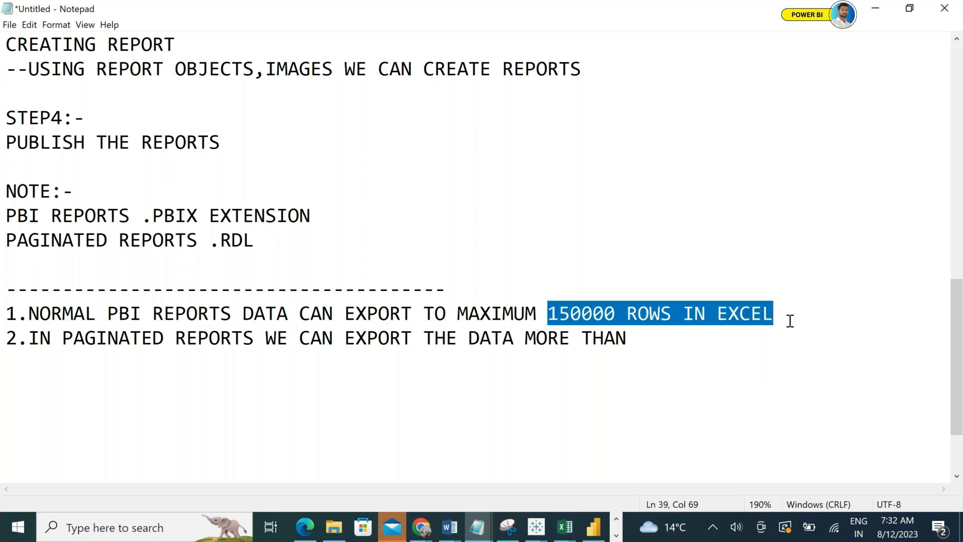
click(740, 343)
key(ctrl+v)
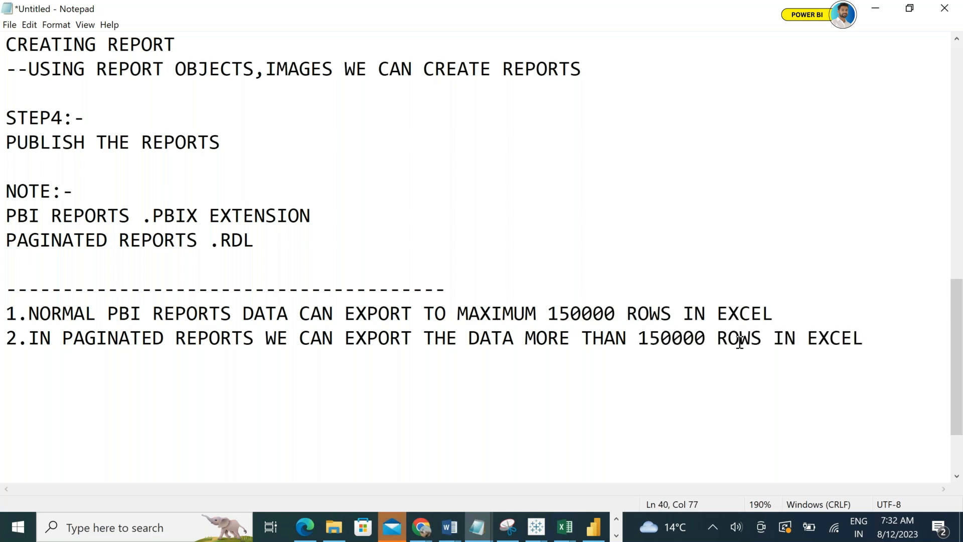
Switch to the Power BI service, cancel the data export and open Page Report1 from the PBI B16 DEV workspace.
click(305, 526)
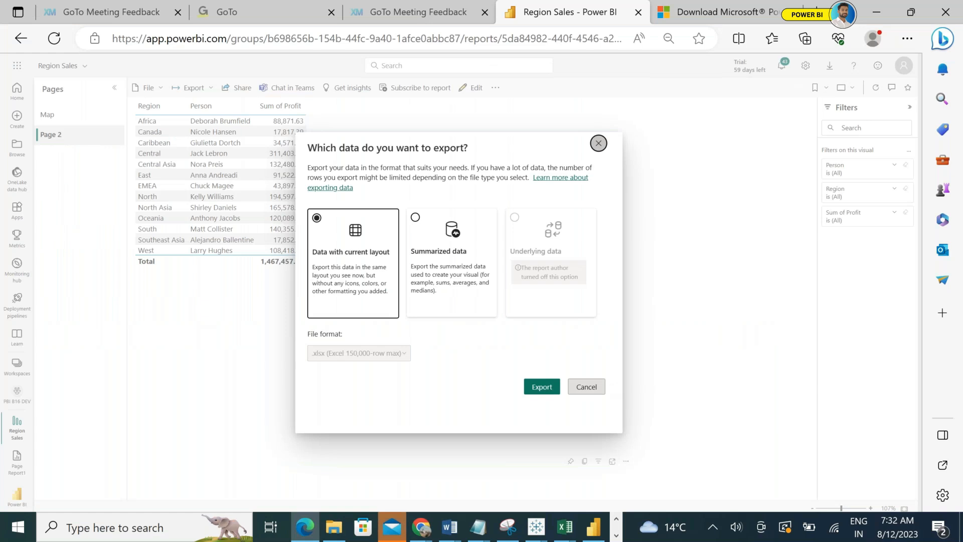
click(587, 387)
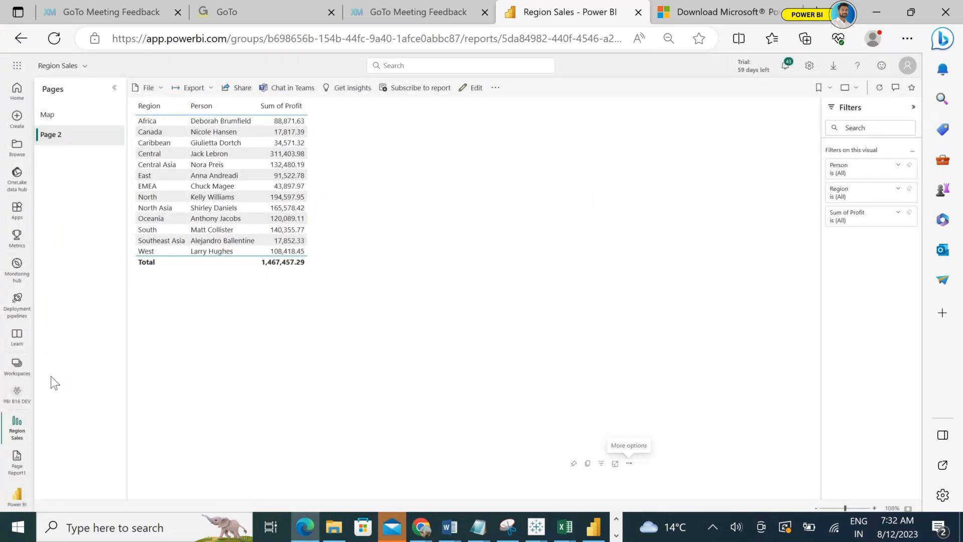
click(19, 370)
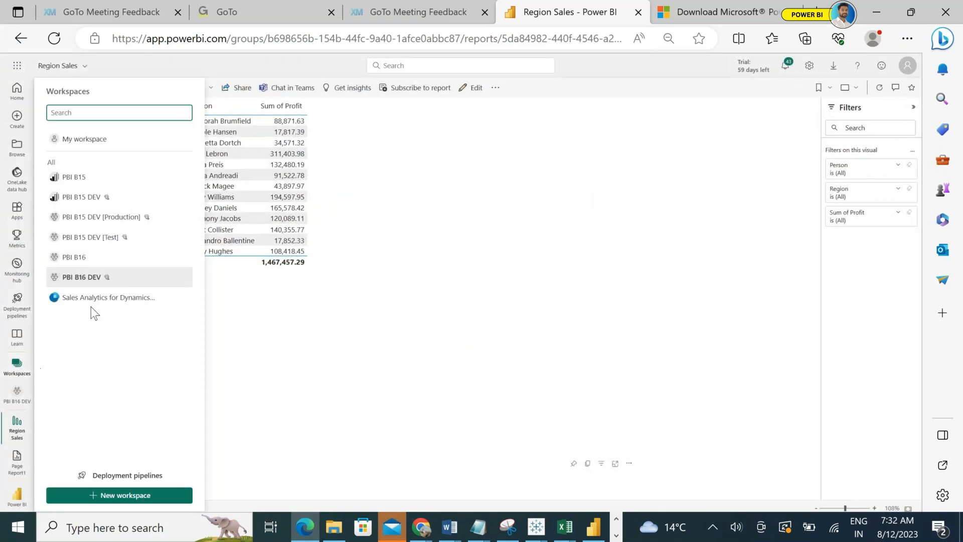
click(98, 280)
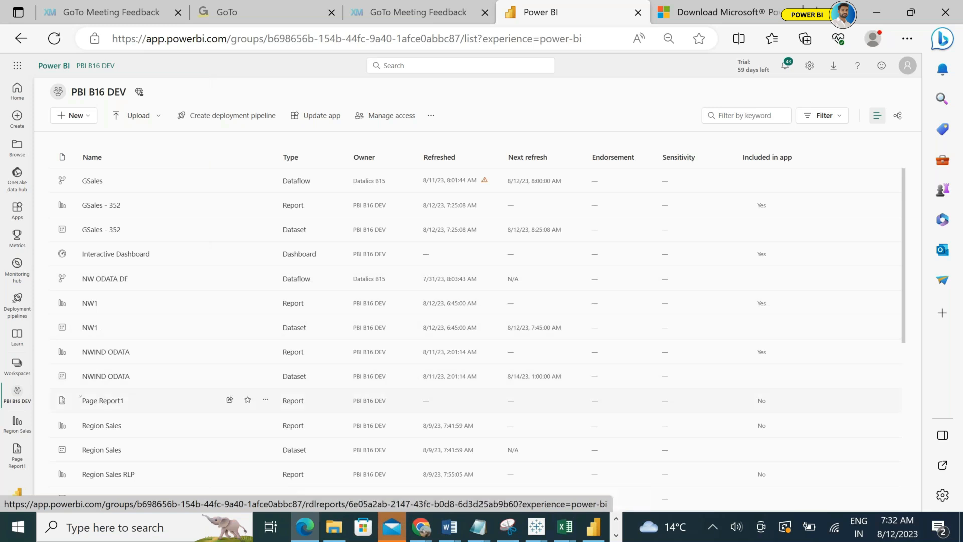
click(99, 401)
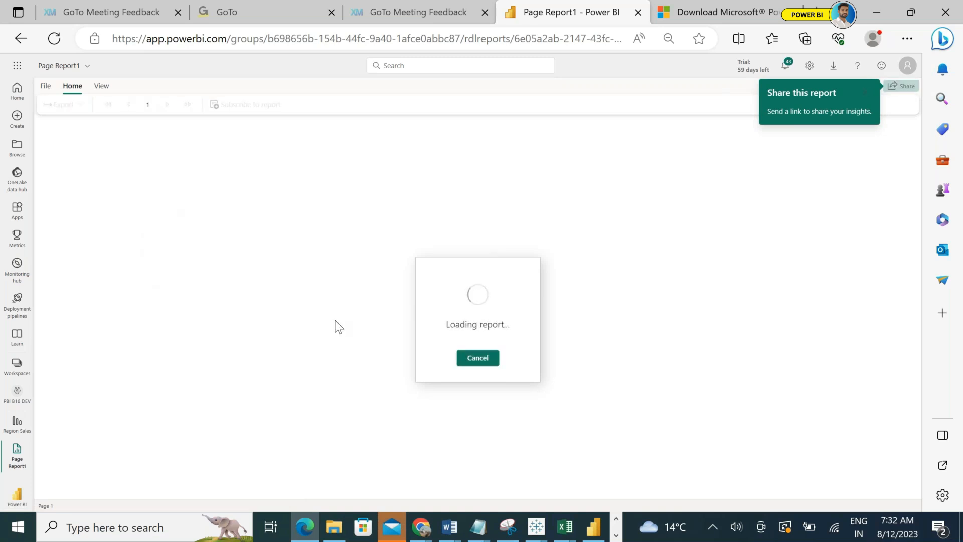
Switch to Power BI Desktop, look at Page 2 and add a new blank report page.
click(600, 529)
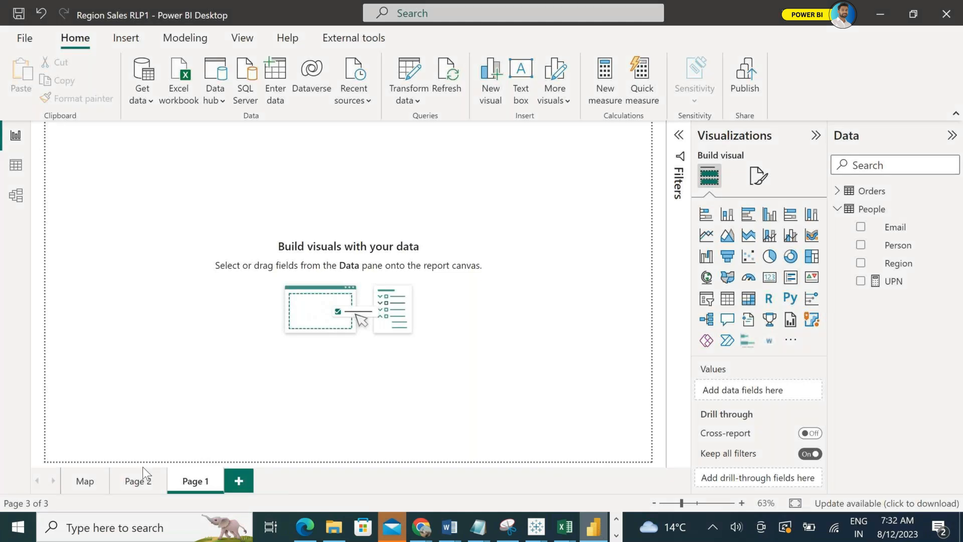
click(138, 482)
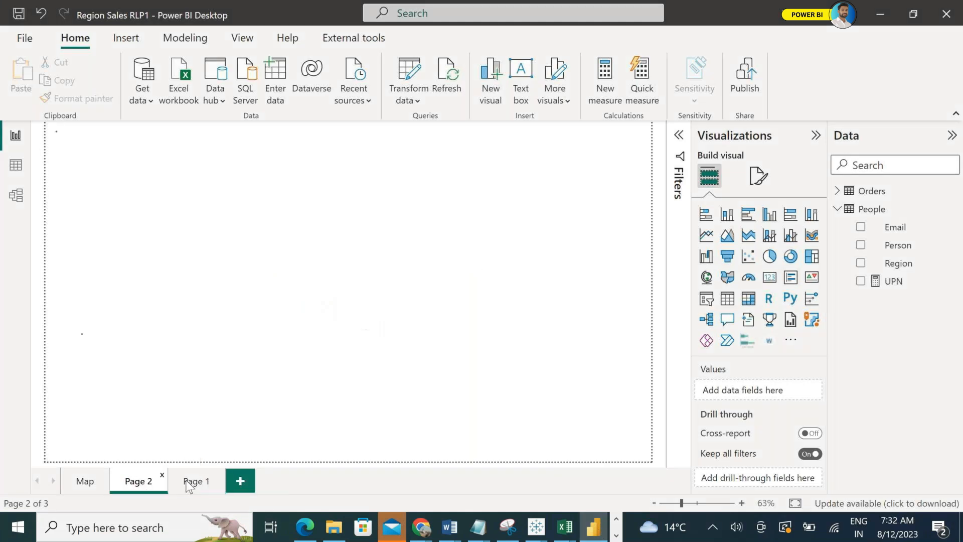
click(235, 480)
Switch to Power BI Report Builder and view the file commands and recent documents available for Page Report1.
click(616, 536)
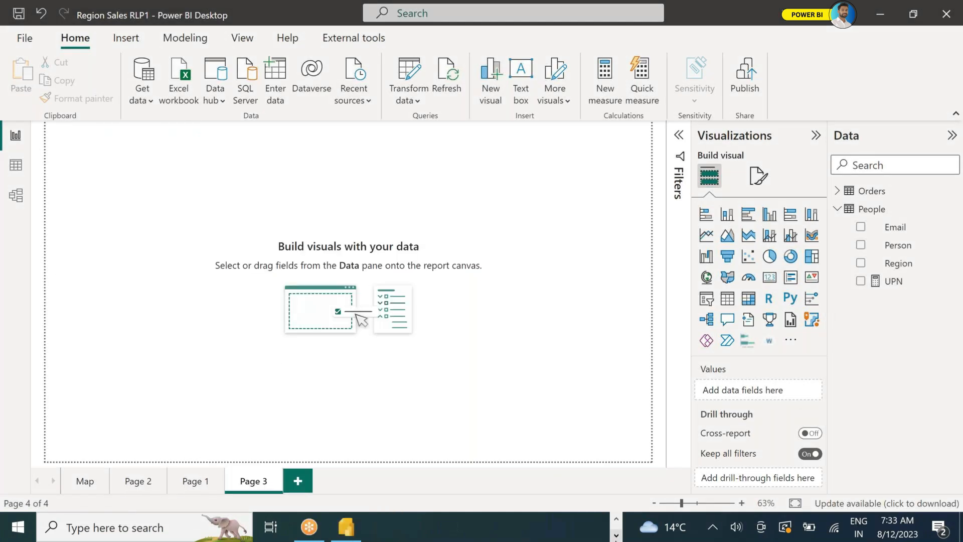
click(346, 527)
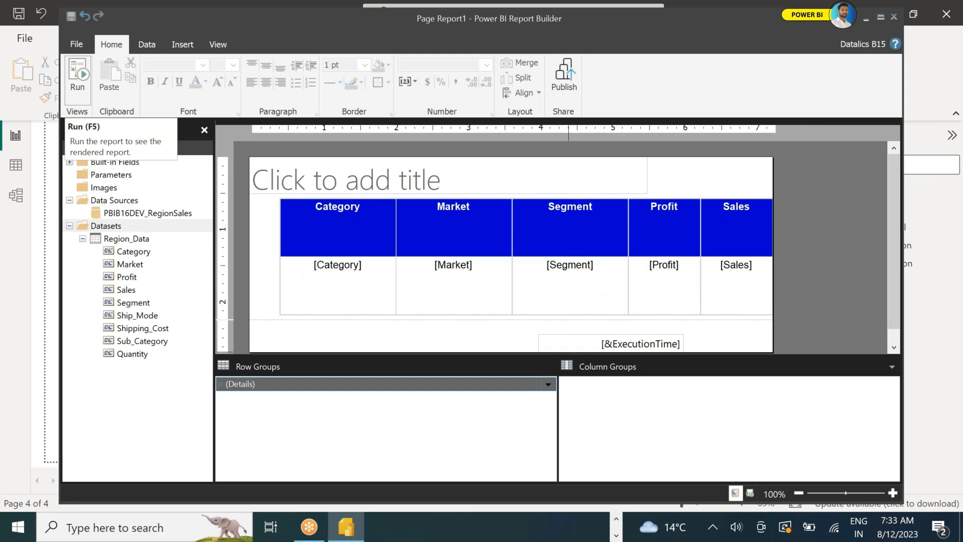
click(80, 44)
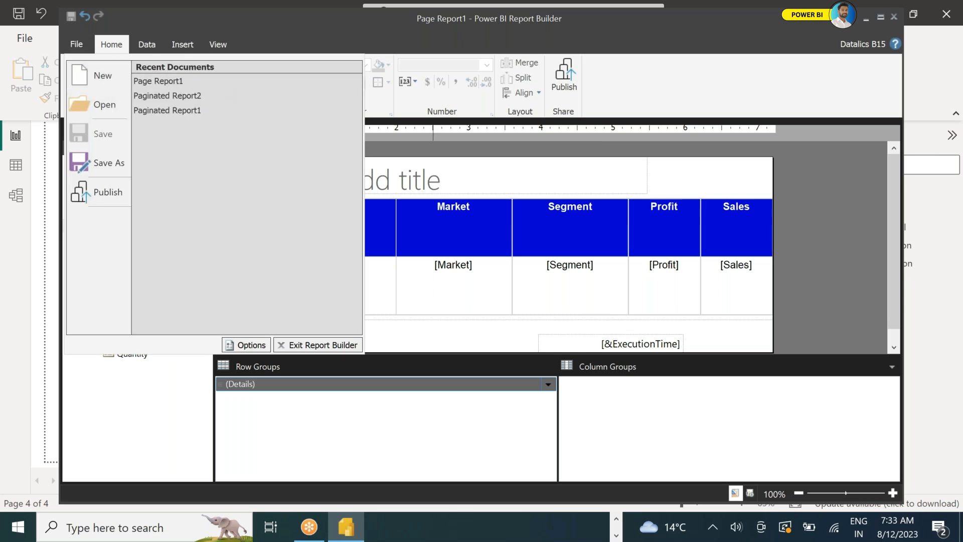
click(842, 293)
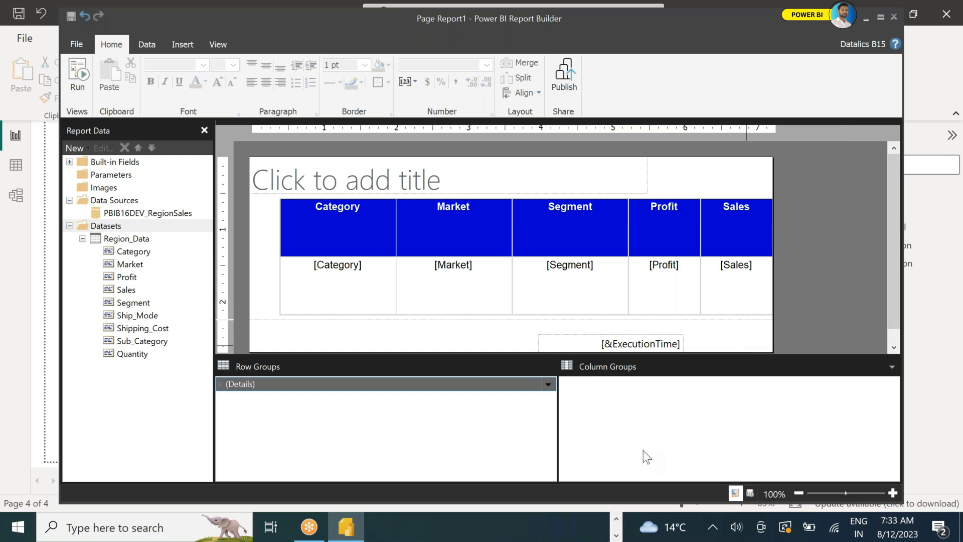
Switch to the paginated report notes in Notepad and add a "TASK:-" heading below the two export points.
click(617, 521)
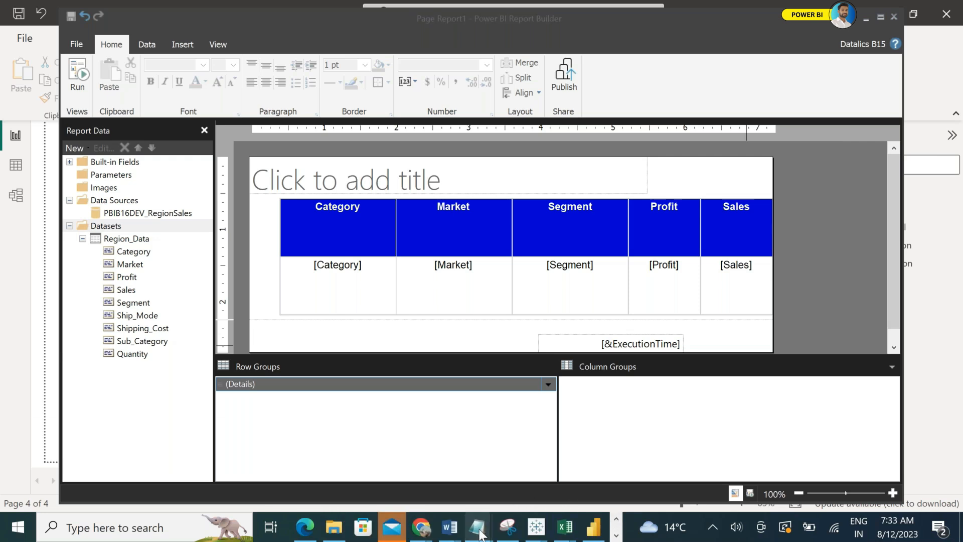
mouse_move(479, 532)
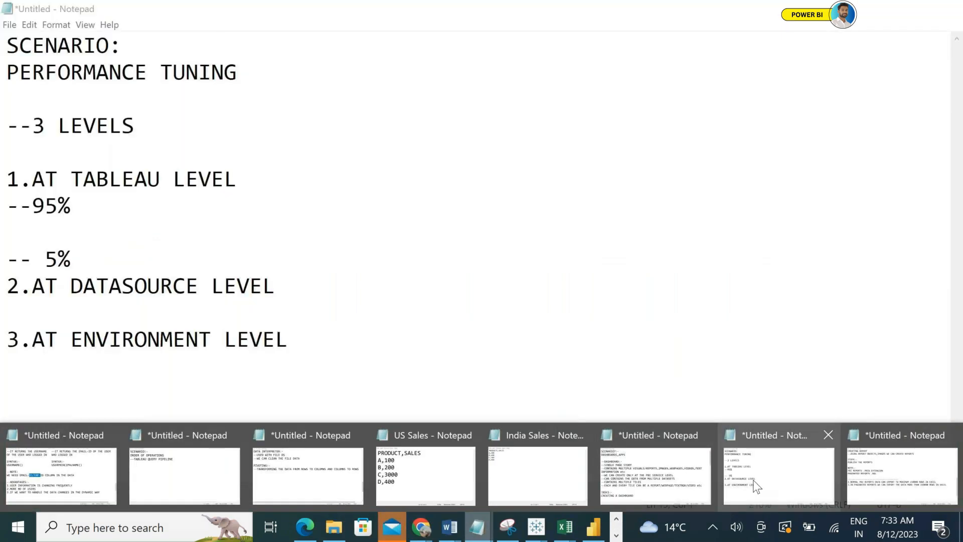
click(756, 487)
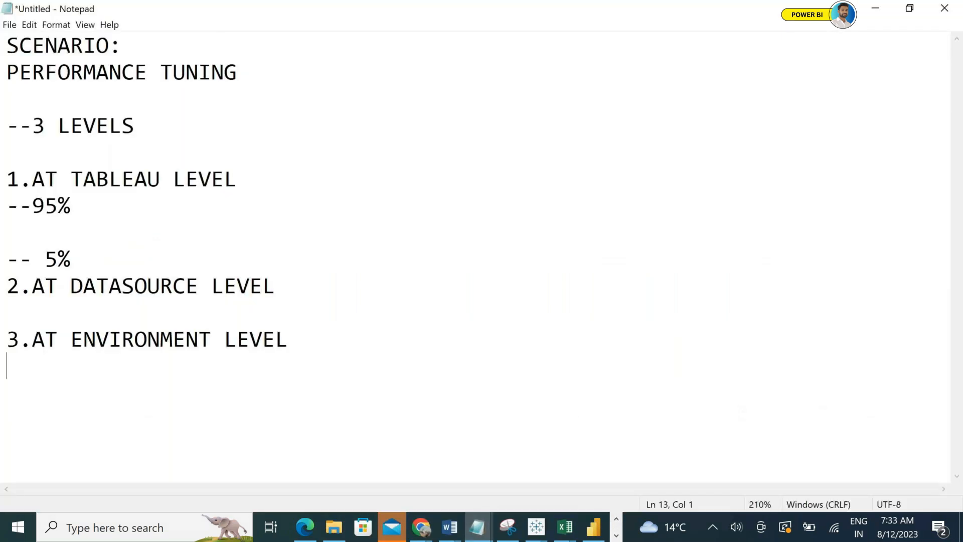
click(479, 533)
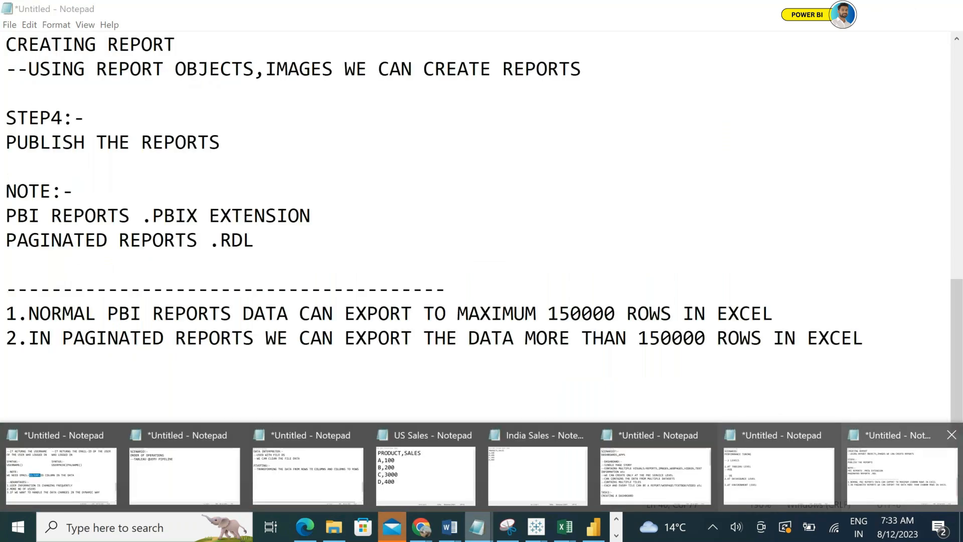
click(921, 433)
key(Return)
key(Return)
text(TASK:-)
key(Return)
Write "CREATION OF PAGINATED REPORTS AT THE PBI SERVICE LEVEL" under the task heading.
text(PAGINATED REPORS)
key(BackSpace)
text(TS AT THE PBI SERVICE LEVEL)
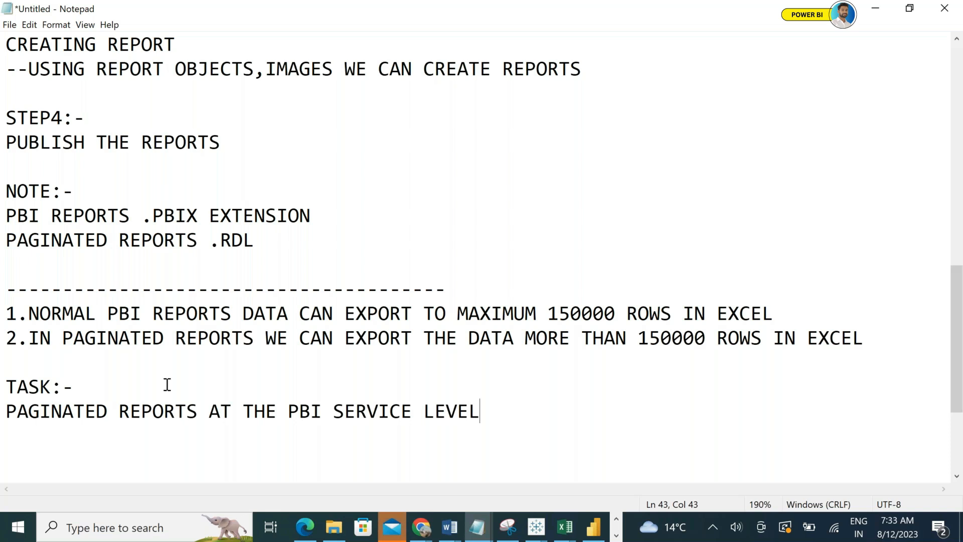
click(6, 414)
text(CREATION OF)
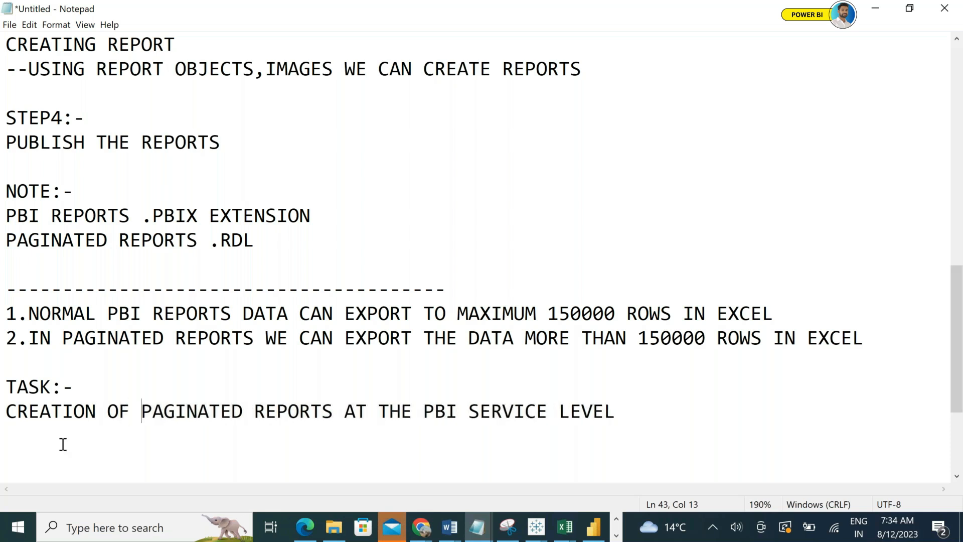
Switch to the Power BI service and create a new paginated report in PBI B16 DEV from the GSales+OData dataset.
click(306, 528)
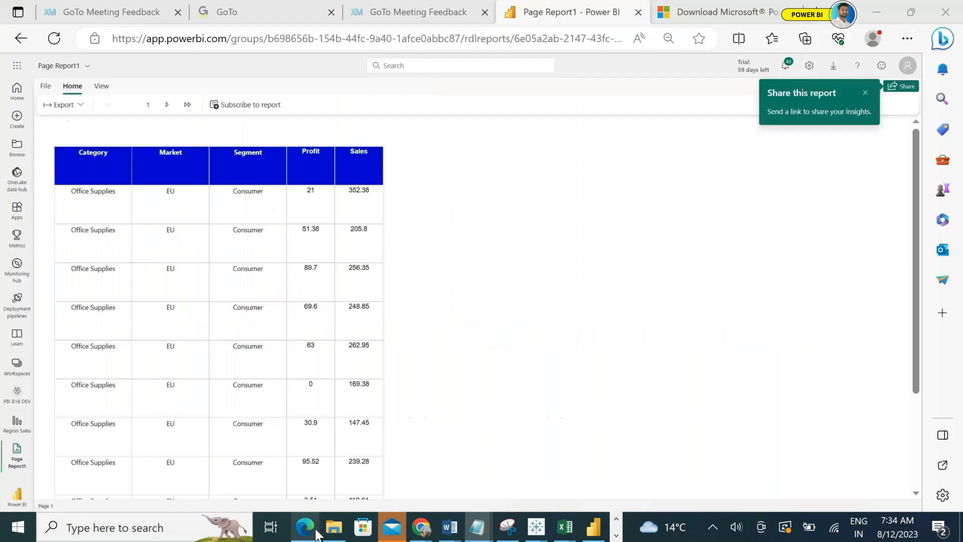
click(20, 367)
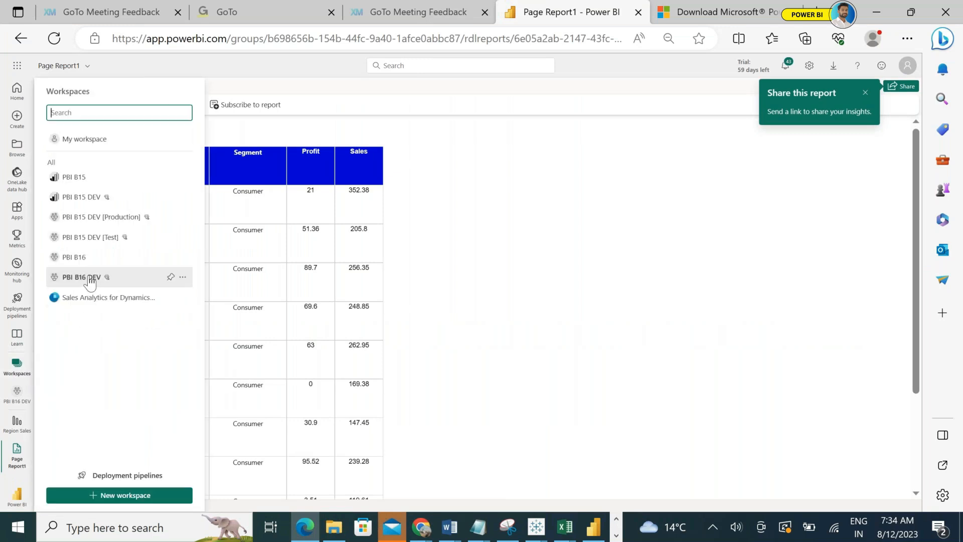
click(90, 282)
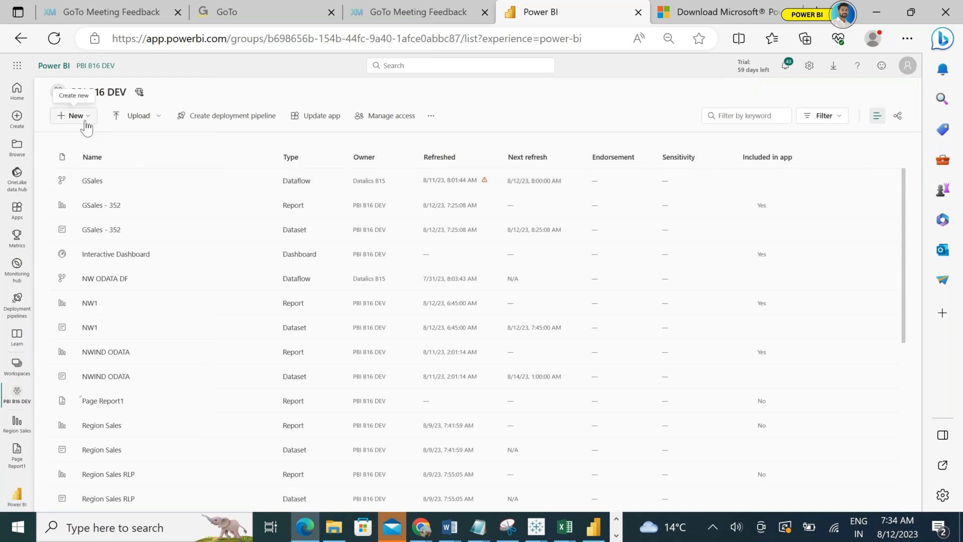
click(85, 120)
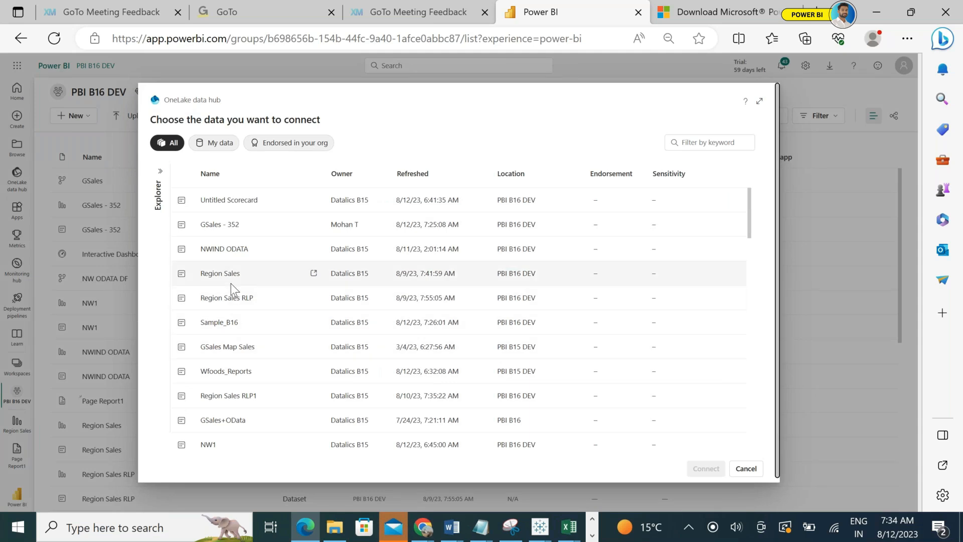
click(236, 419)
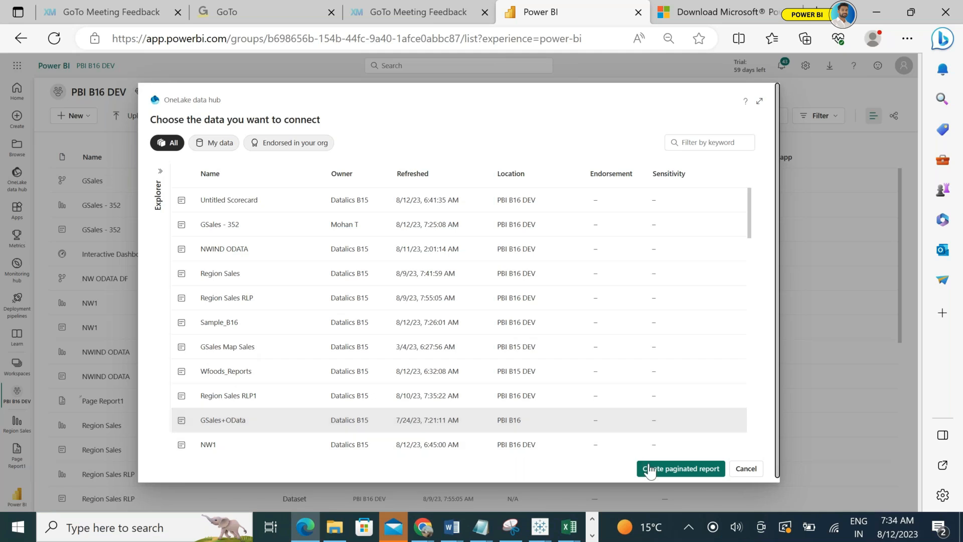
click(652, 471)
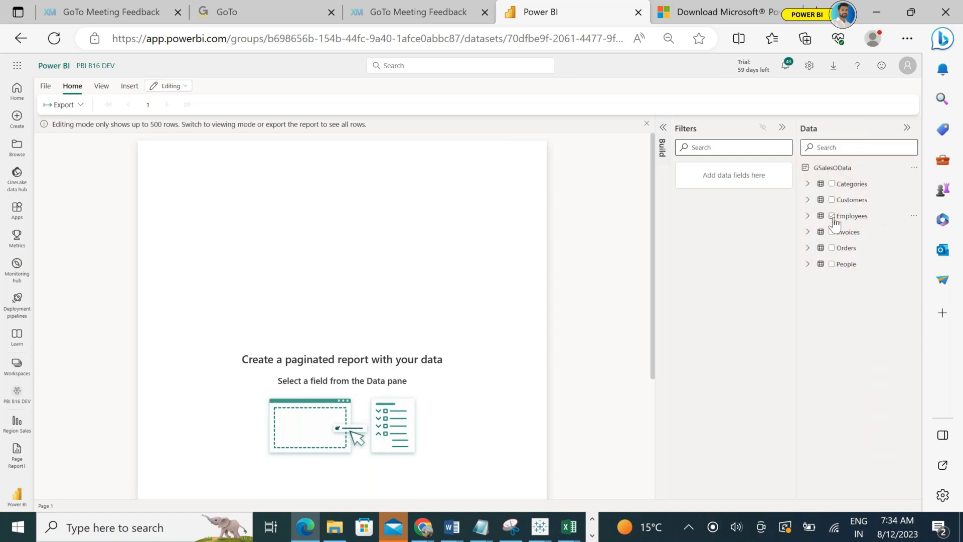
Dismiss the editing mode notice and add the CategoryName field from the Categories table to the report.
click(647, 123)
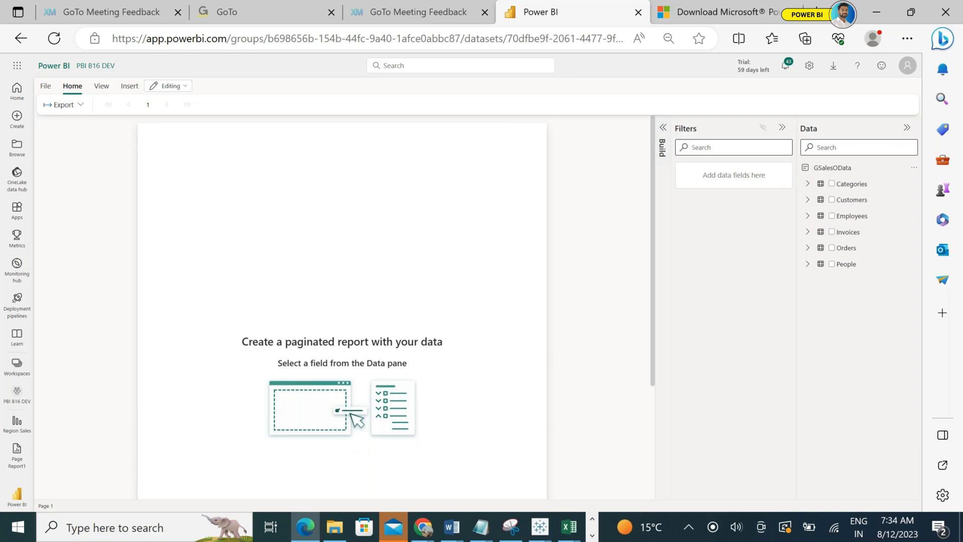
click(808, 185)
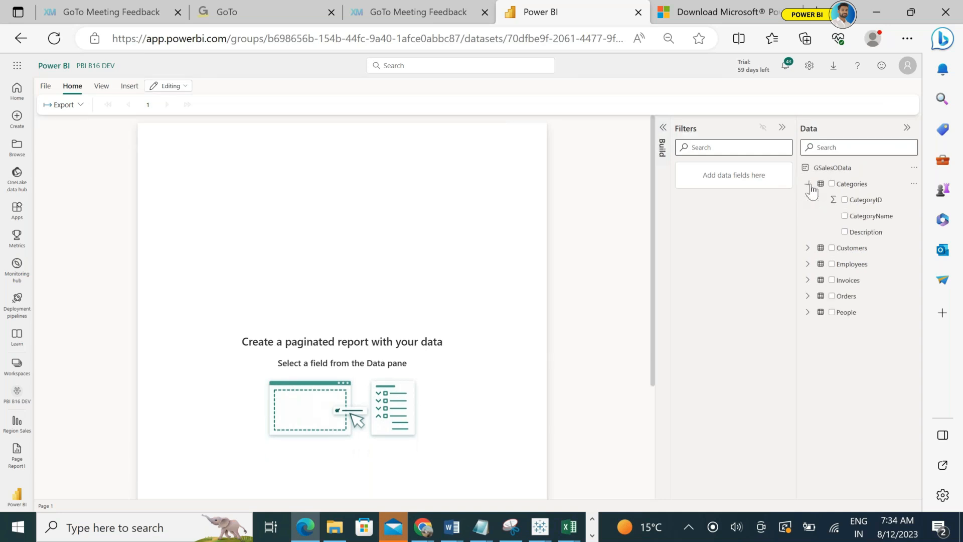
click(845, 215)
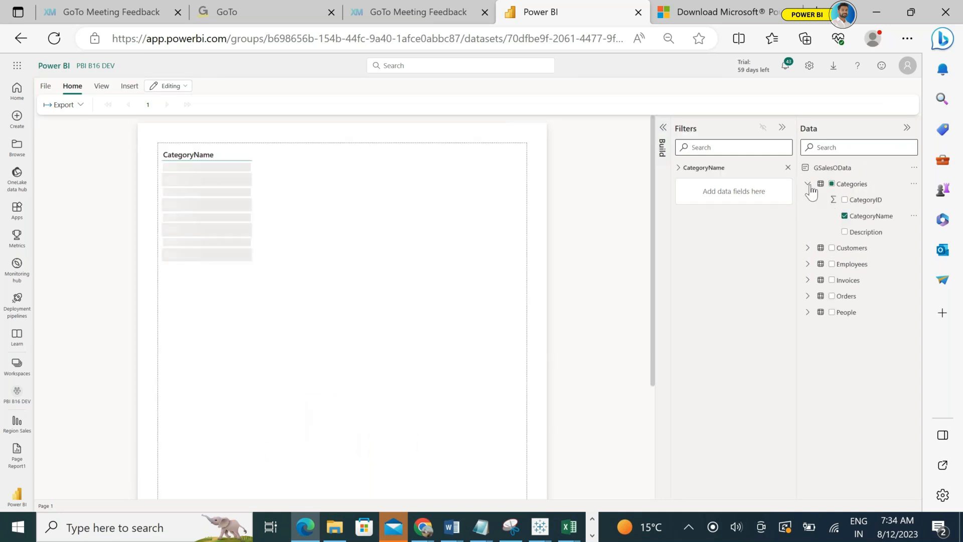
click(809, 185)
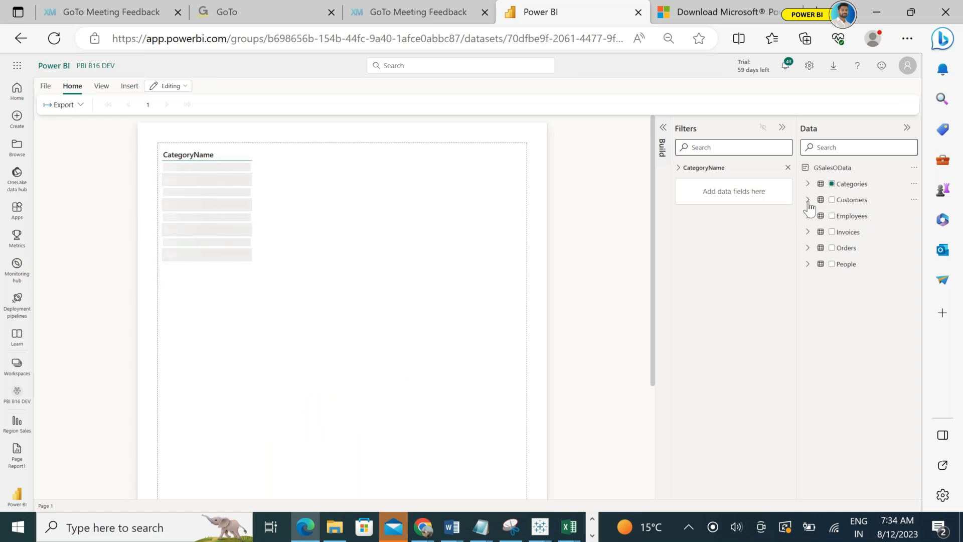
Try adding the ContactTitle, CompanyName and Phone fields from the Customers table to the report.
click(808, 200)
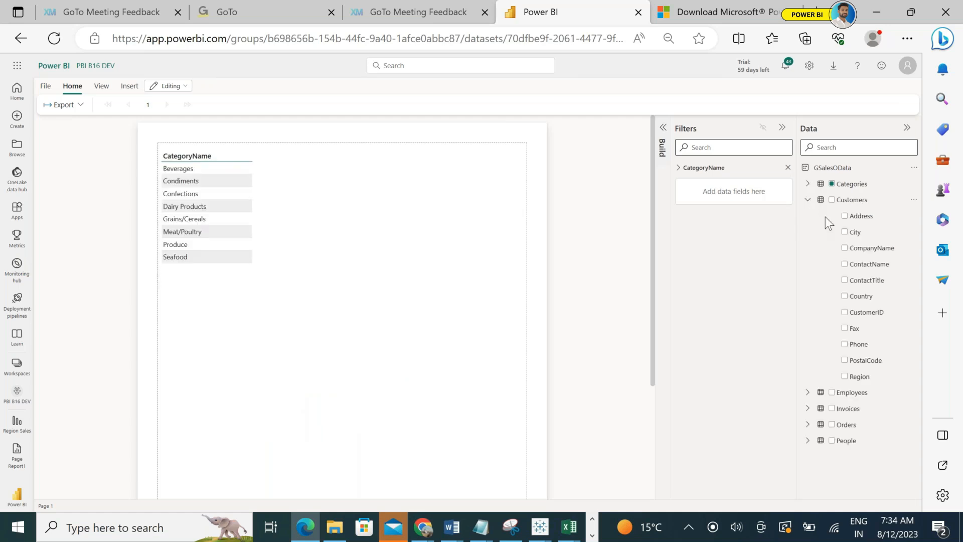
click(847, 280)
click(845, 248)
click(845, 344)
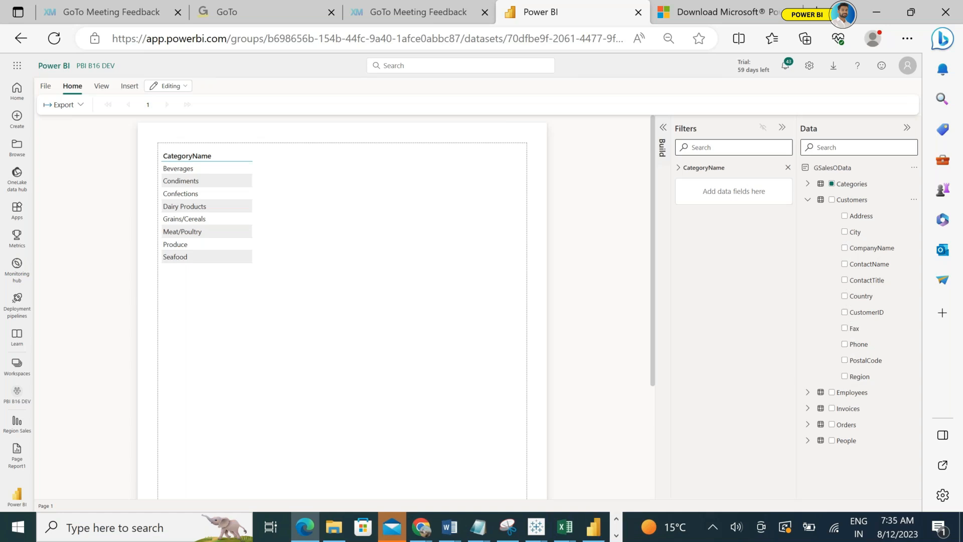
click(807, 200)
Try the Title field from the Employees table, remove it and add the HomePhone field instead.
click(808, 216)
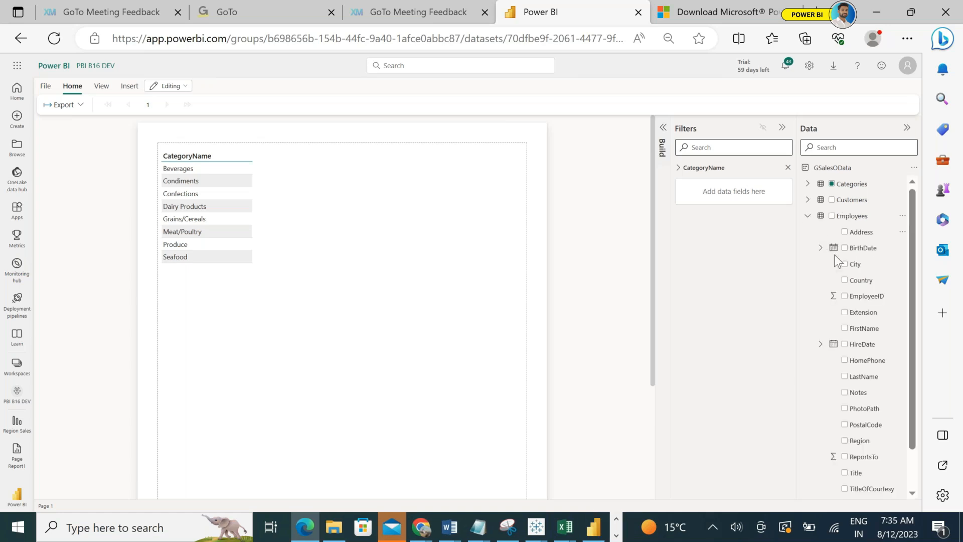
drag(914, 385, 922, 432)
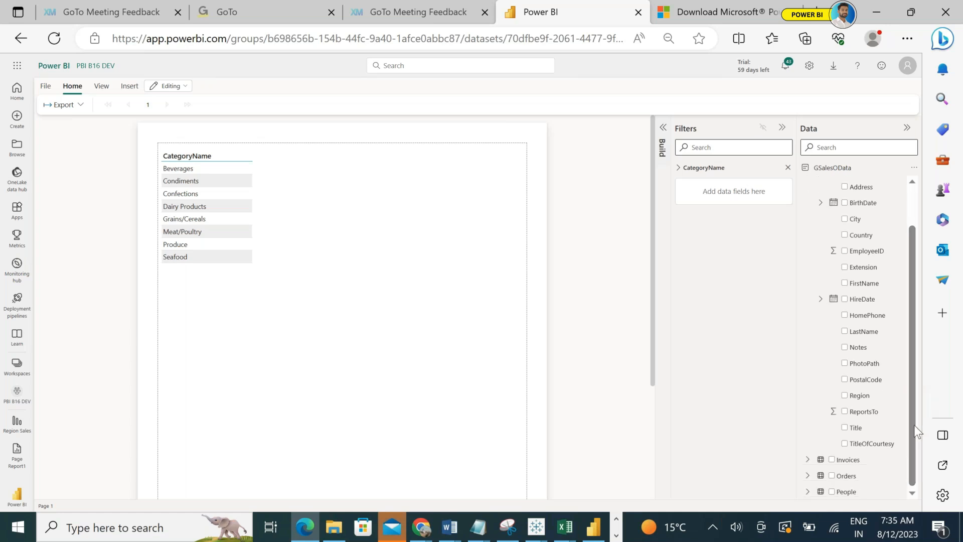
click(844, 428)
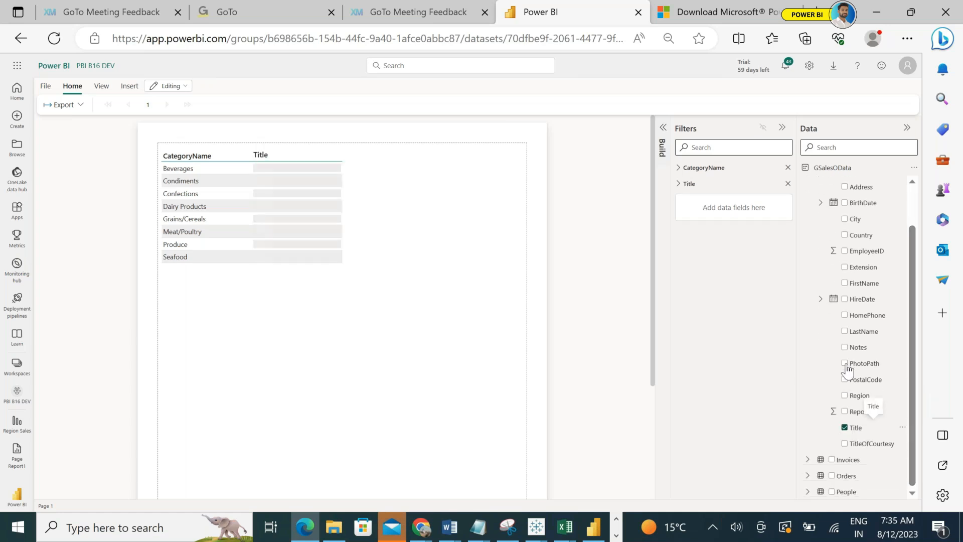
click(845, 428)
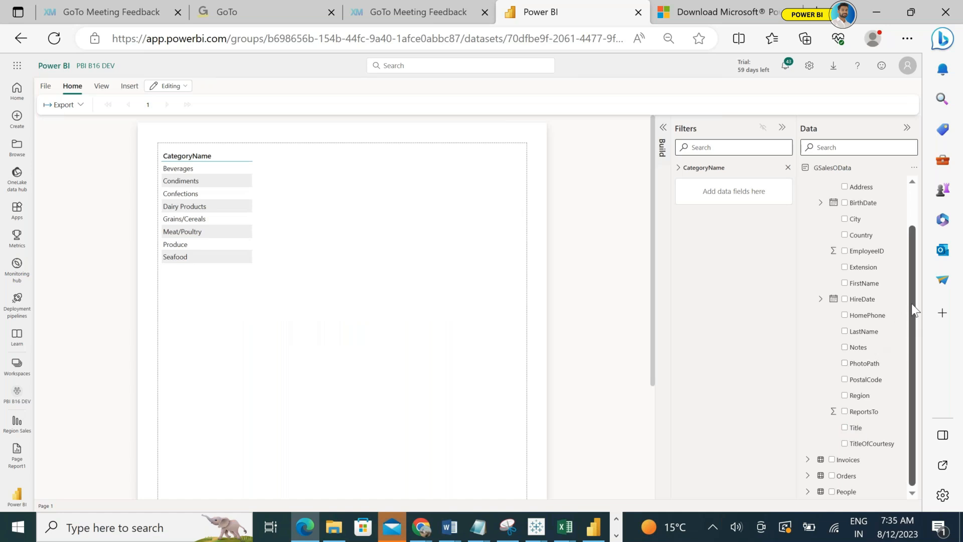
scroll(911, 303, up, 2)
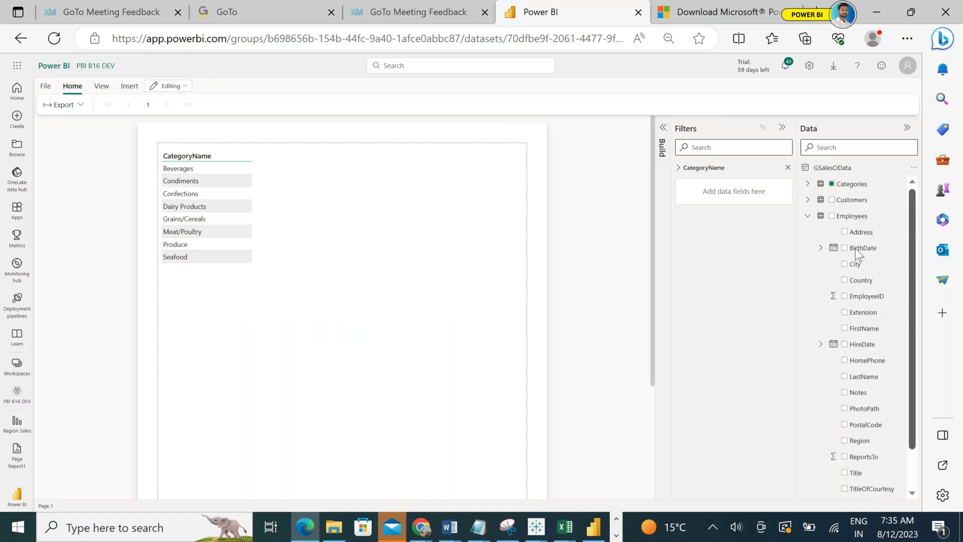
click(845, 360)
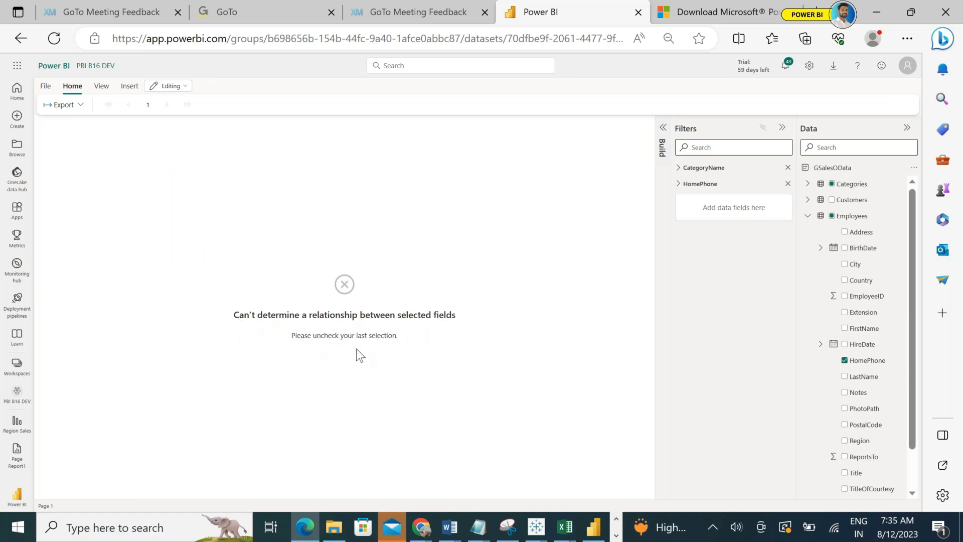
Remove the HomePhone field, then try adding the Category field from the Orders table and remove it.
click(845, 360)
click(808, 216)
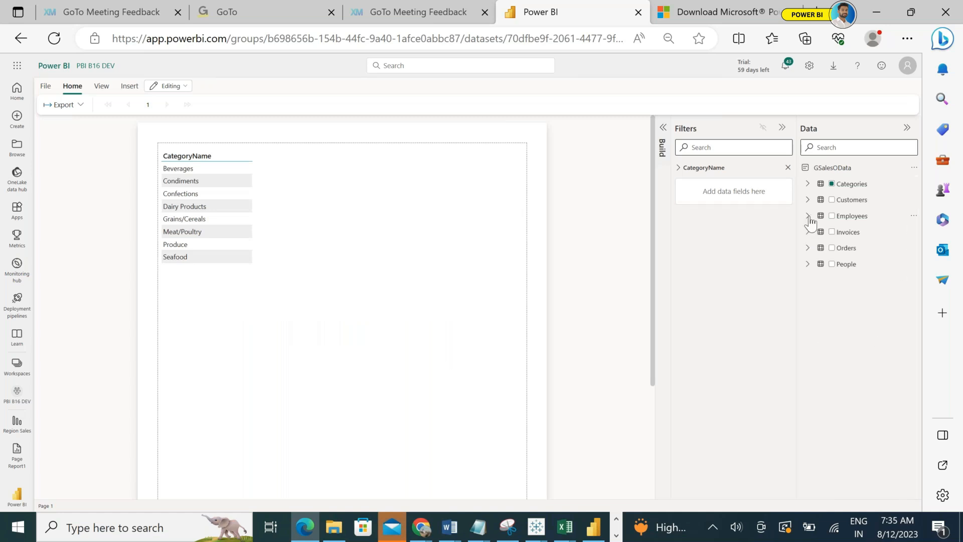
click(808, 248)
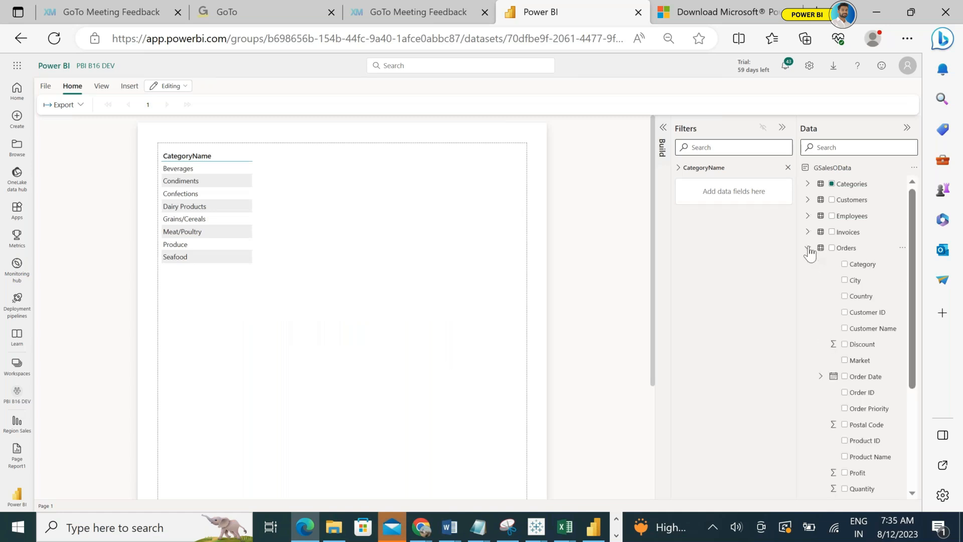
click(845, 266)
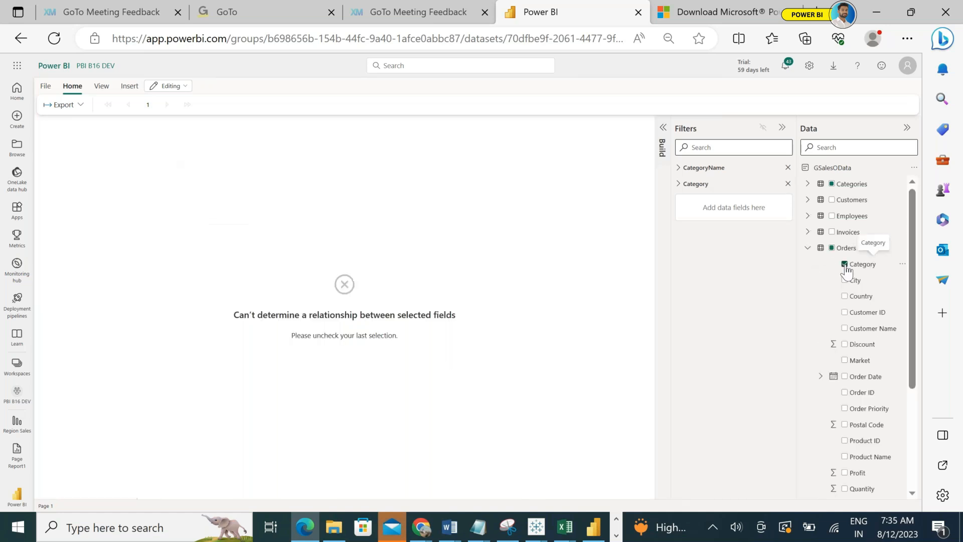
click(845, 265)
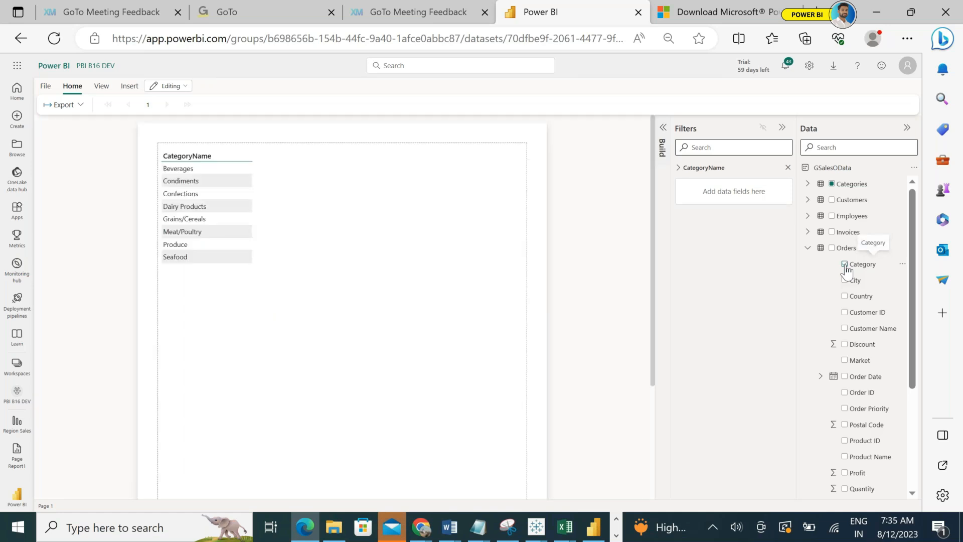
click(813, 248)
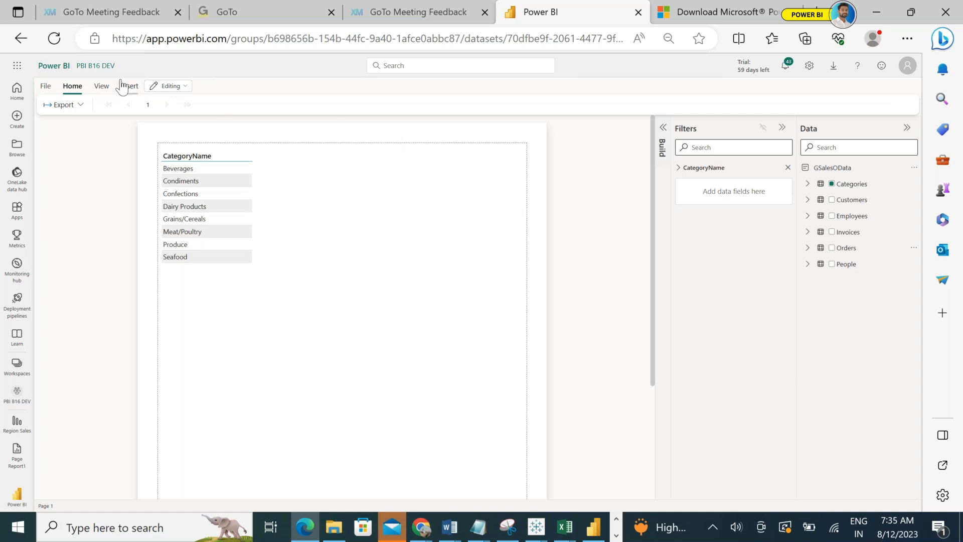
Return to the PBI B16 DEV workspace and create a new paginated report from the Wfoods_Reports dataset.
click(105, 68)
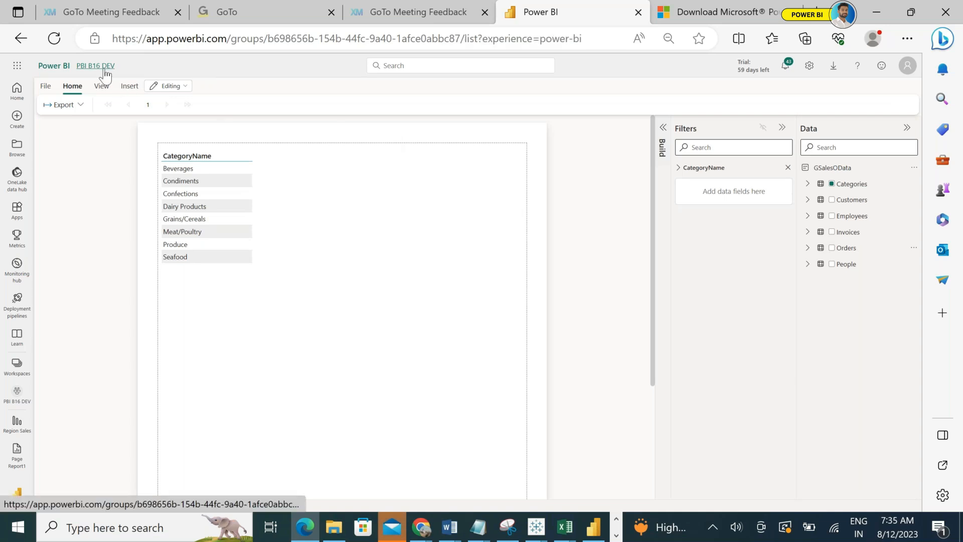
click(73, 115)
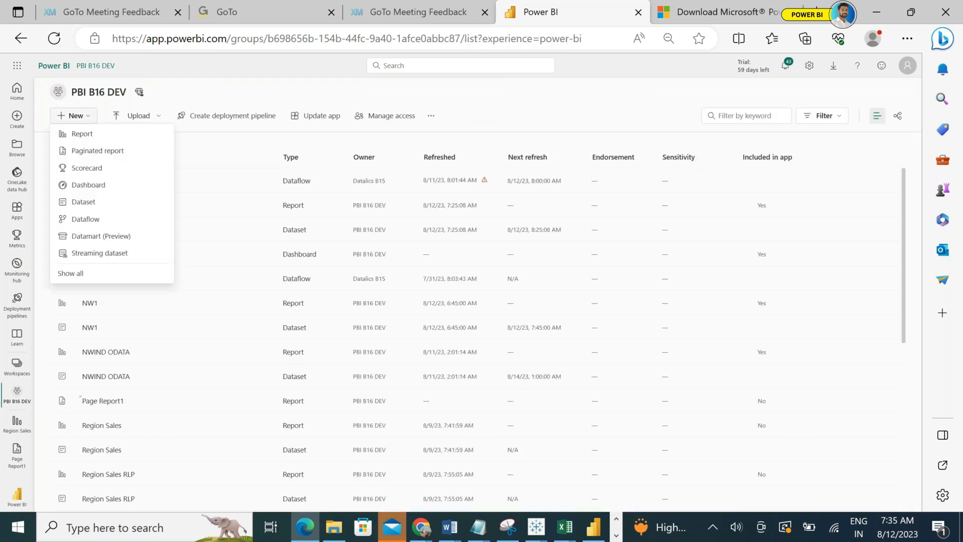
click(92, 153)
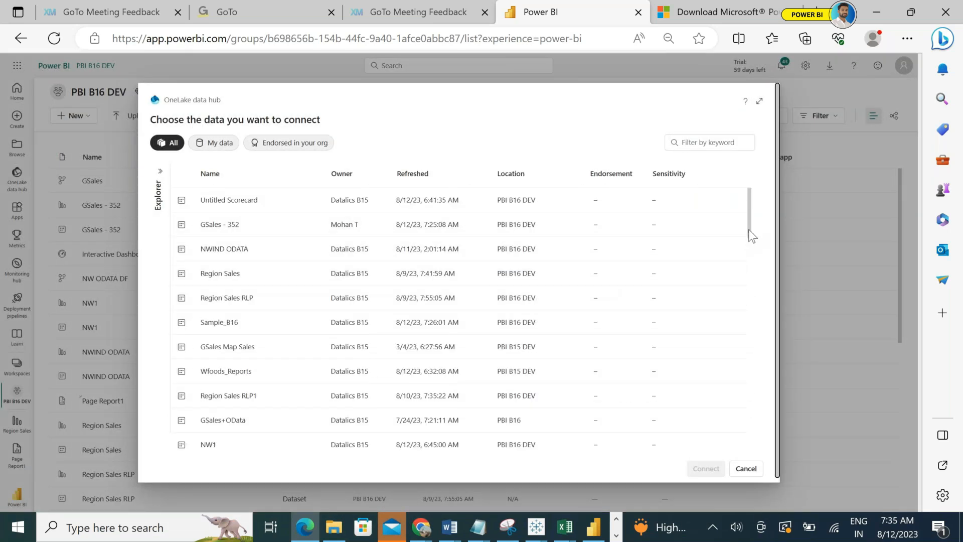
drag(752, 238, 778, 326)
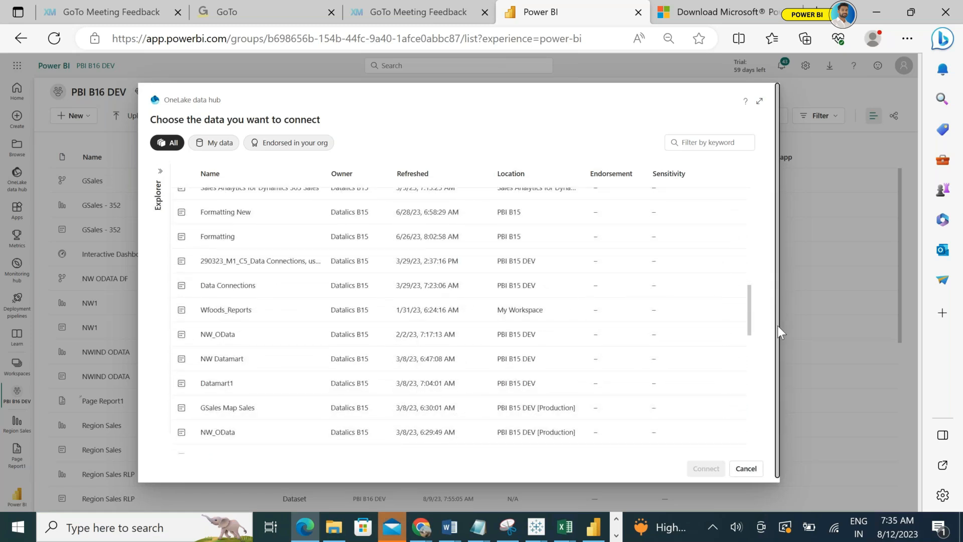
drag(779, 325, 775, 227)
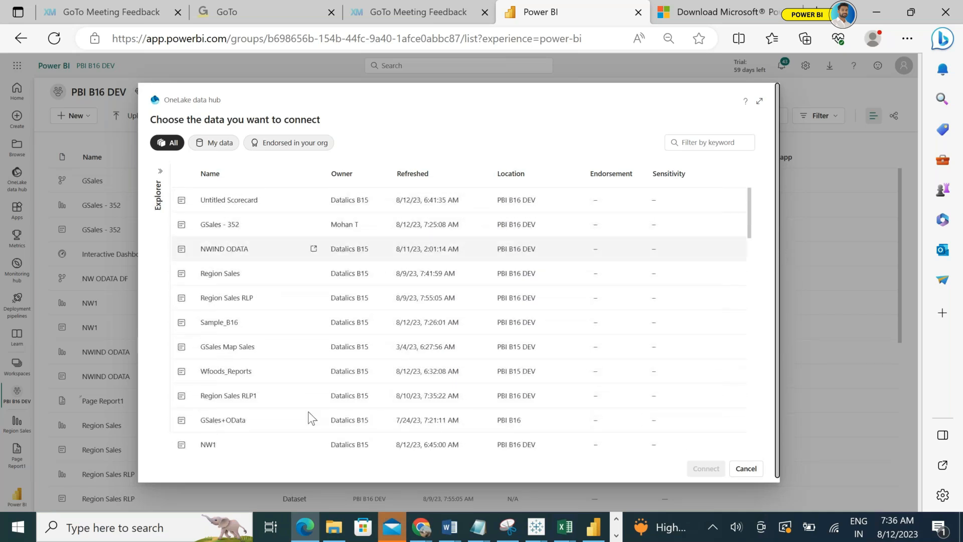
click(254, 375)
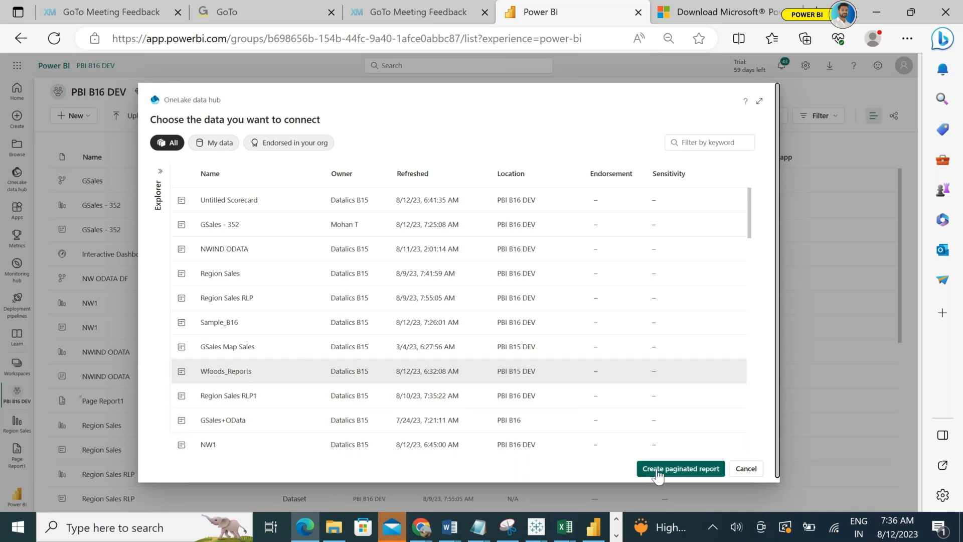
click(658, 472)
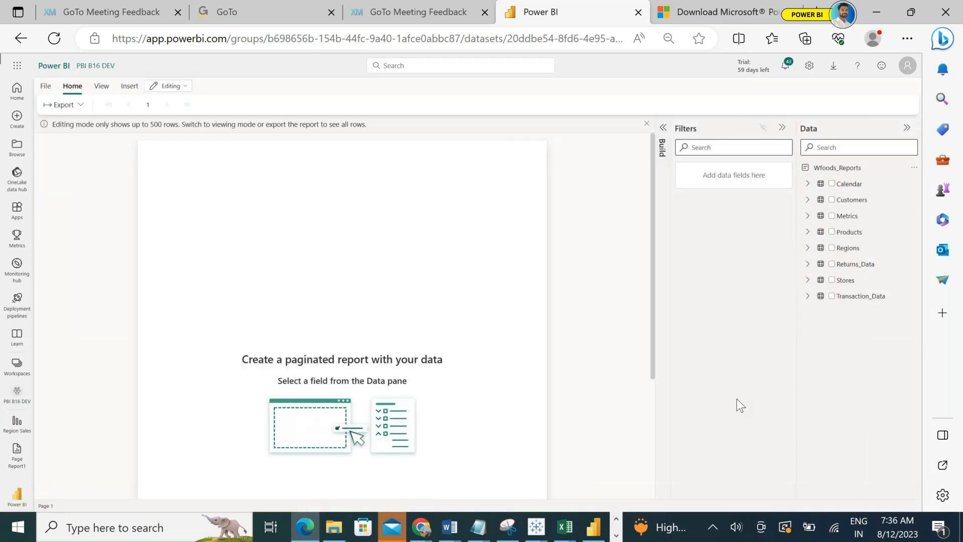
Widen the data field list and add the full_name field from the Customers table to the report.
click(807, 200)
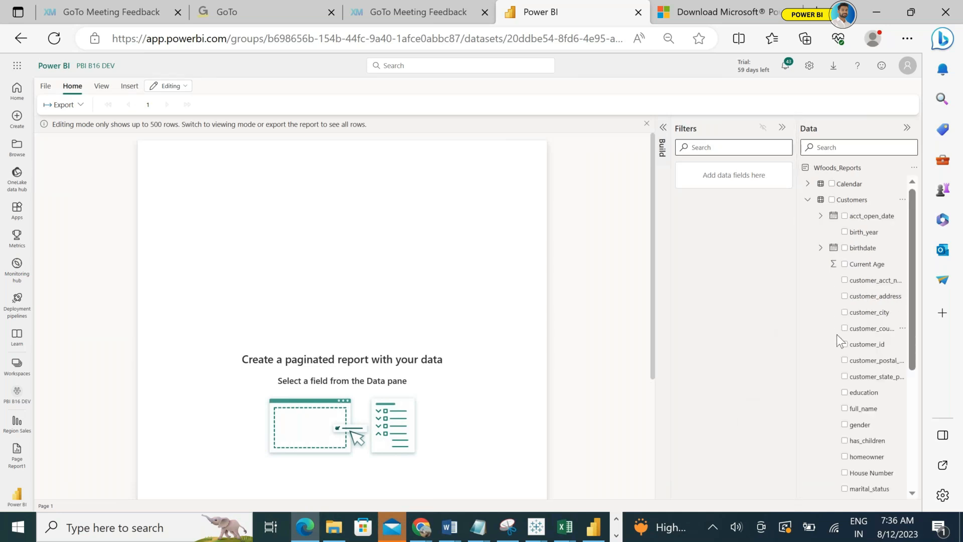
drag(795, 341, 751, 343)
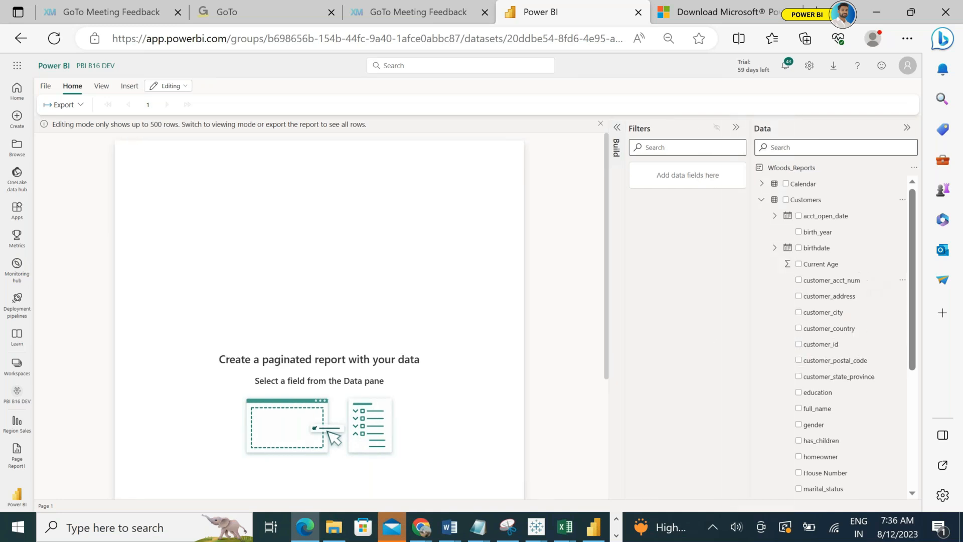
drag(910, 289, 913, 337)
click(799, 320)
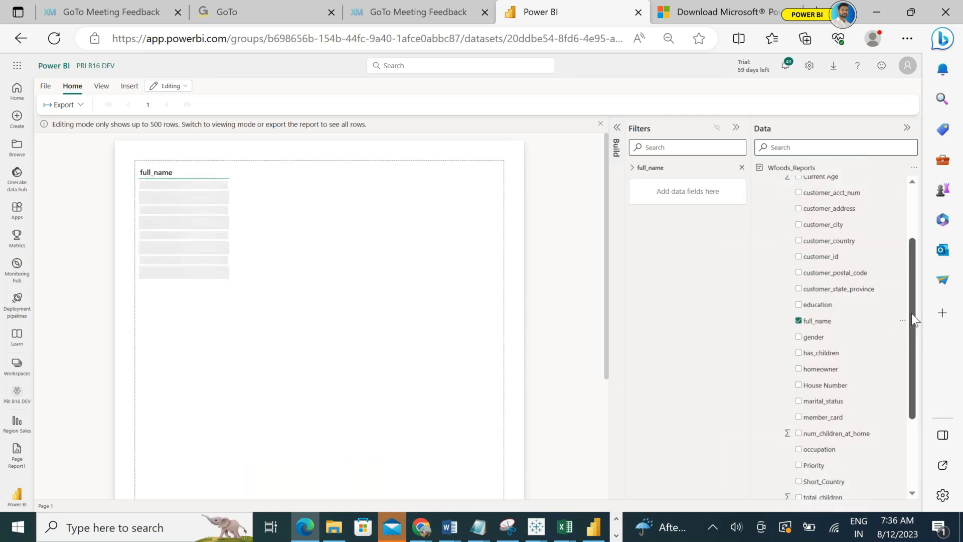
scroll(853, 230, up, 2)
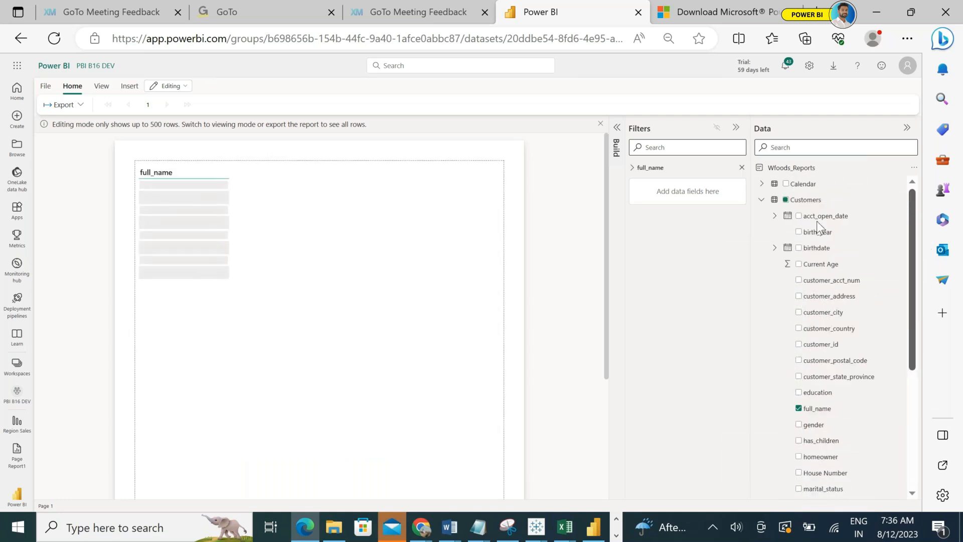
click(763, 199)
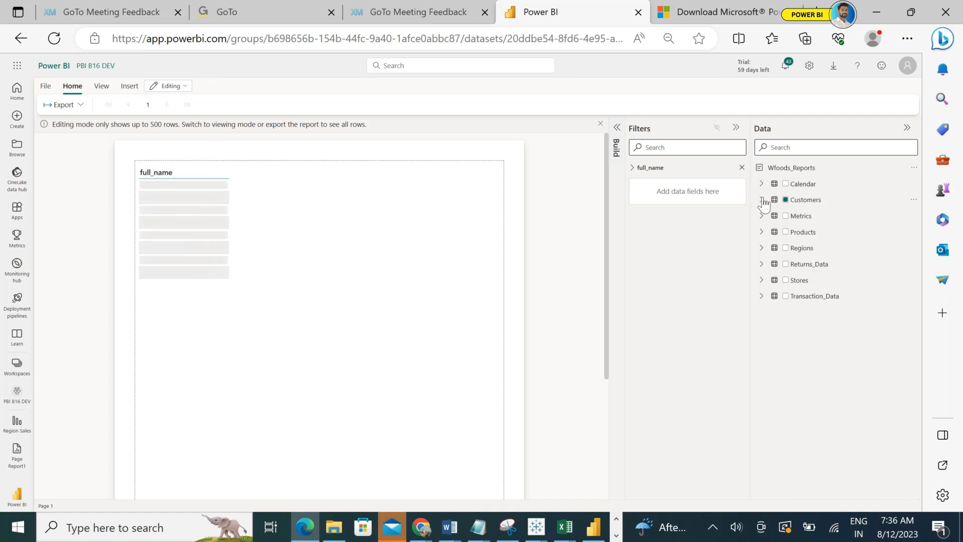
Add the product_name field from the Products table and the Total Revenue measure from the Transaction_Data table.
click(762, 233)
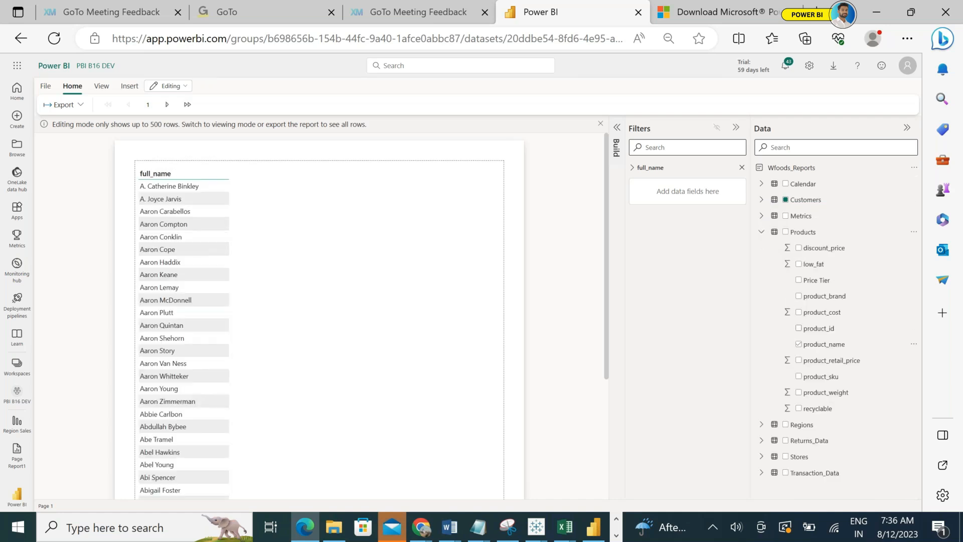
click(799, 344)
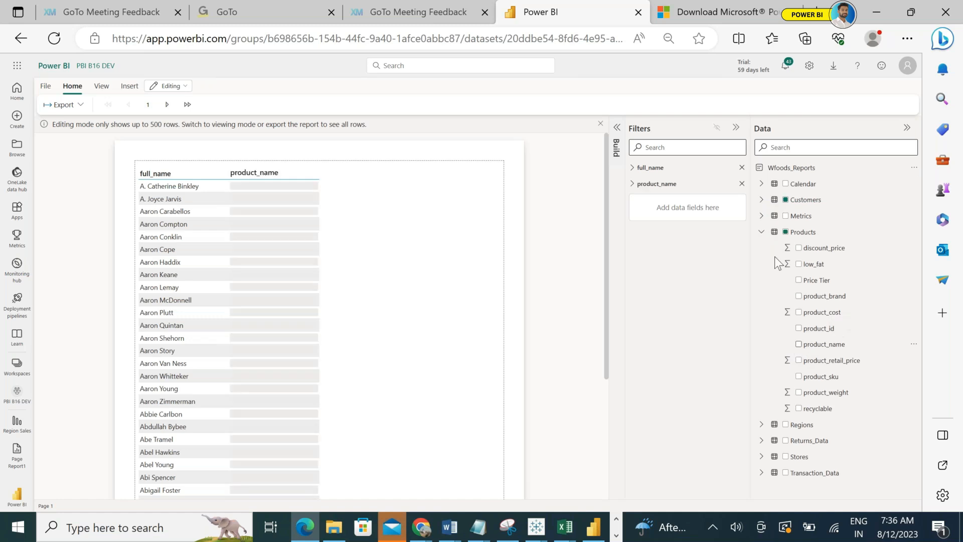
click(763, 233)
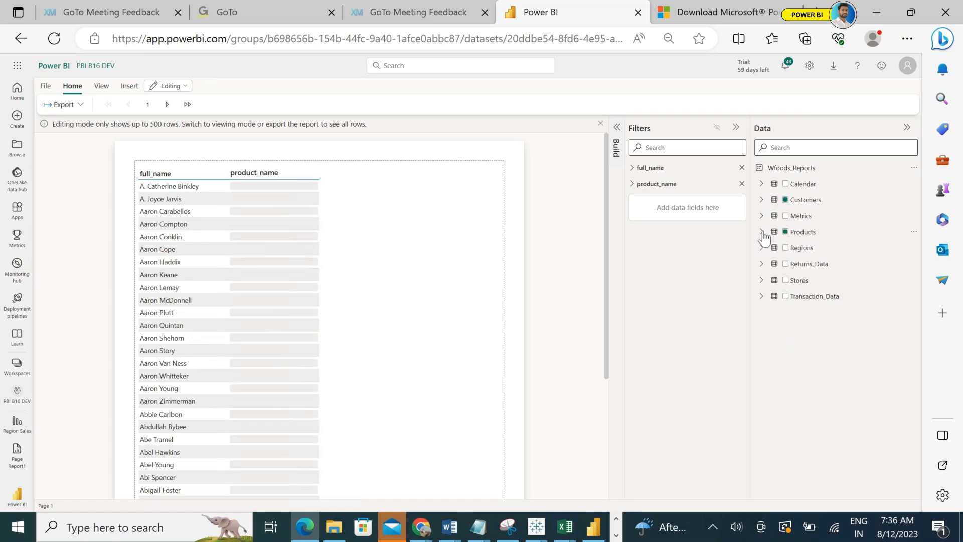
click(762, 297)
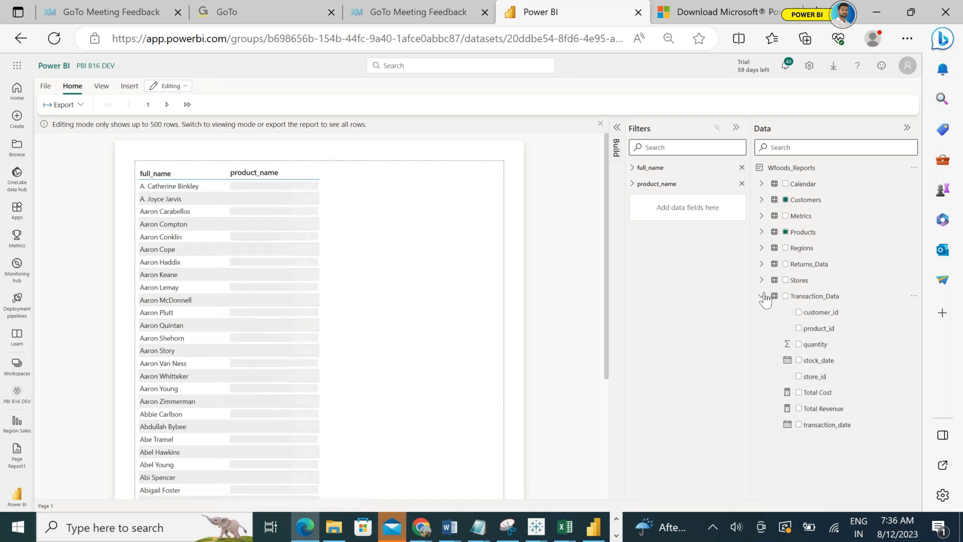
click(798, 408)
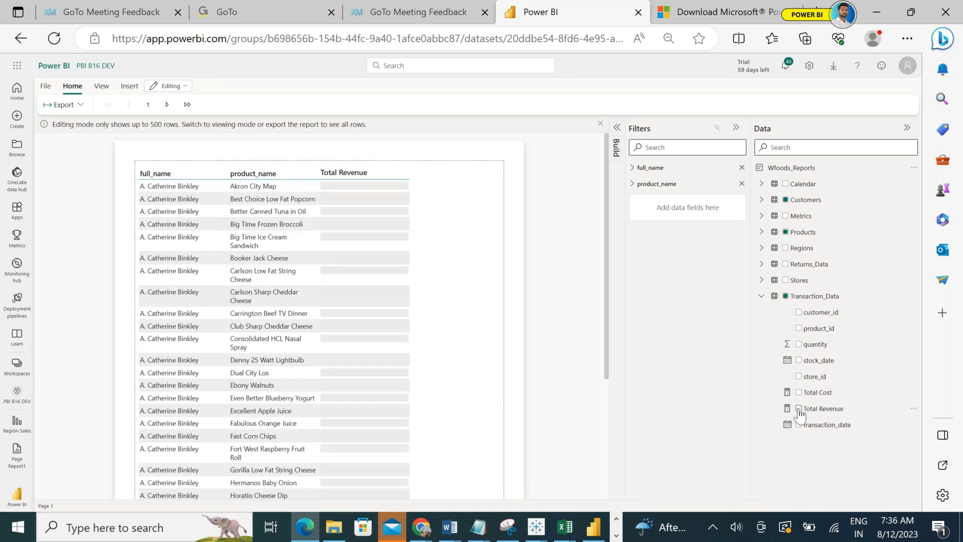
click(762, 297)
Add the store_name field from the Stores table and view the values available in its filter.
click(761, 265)
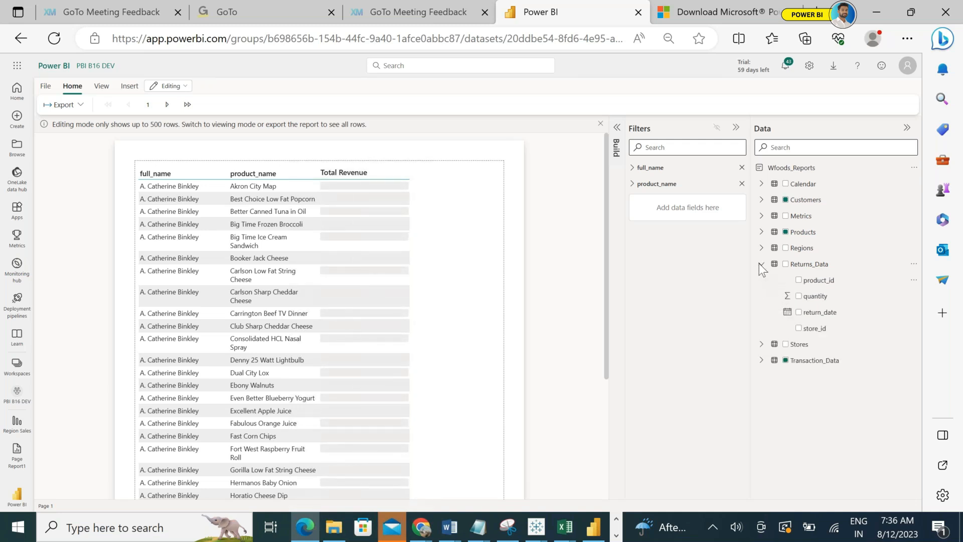
click(762, 264)
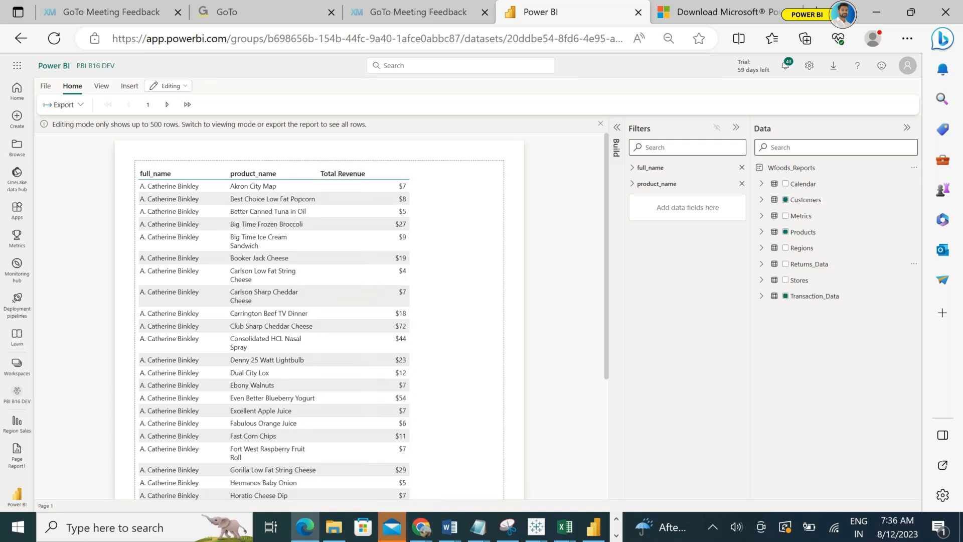
click(762, 297)
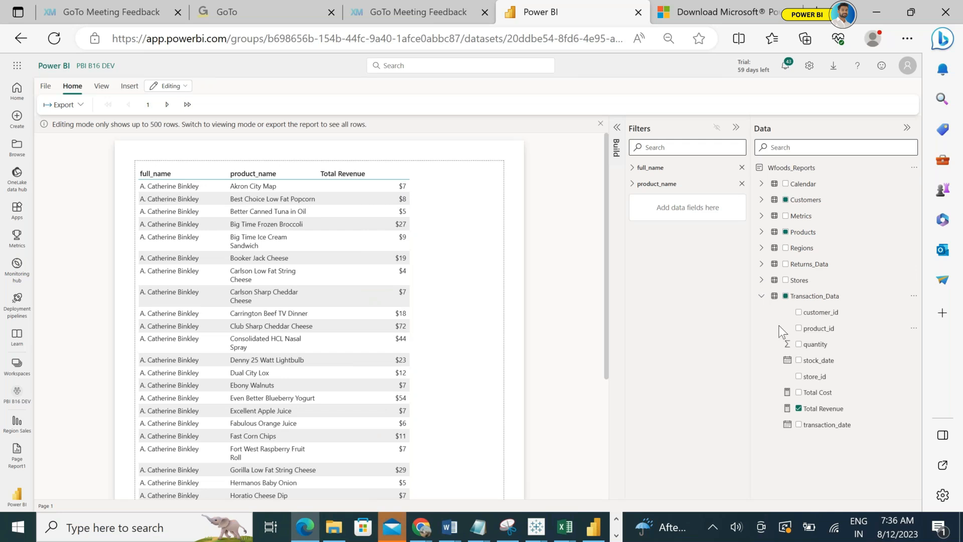
click(763, 297)
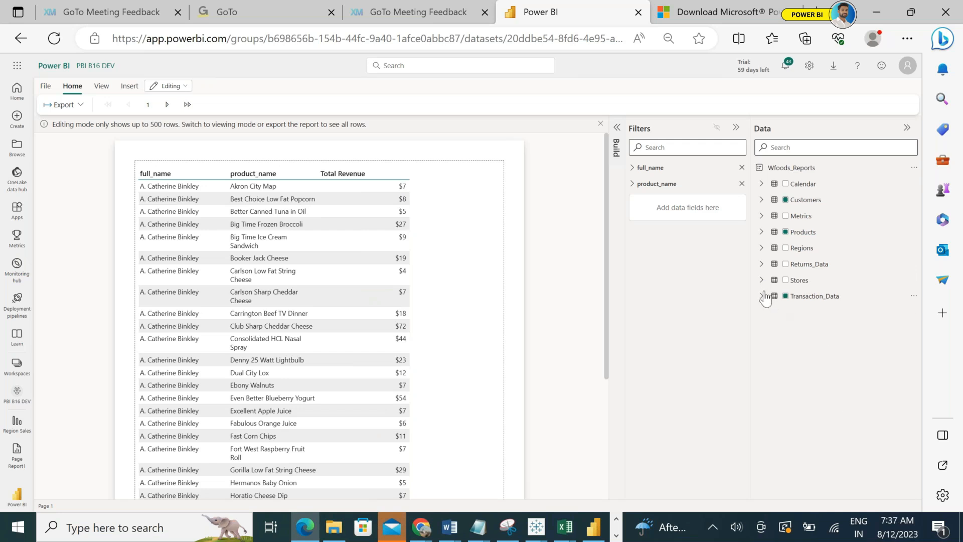
click(761, 280)
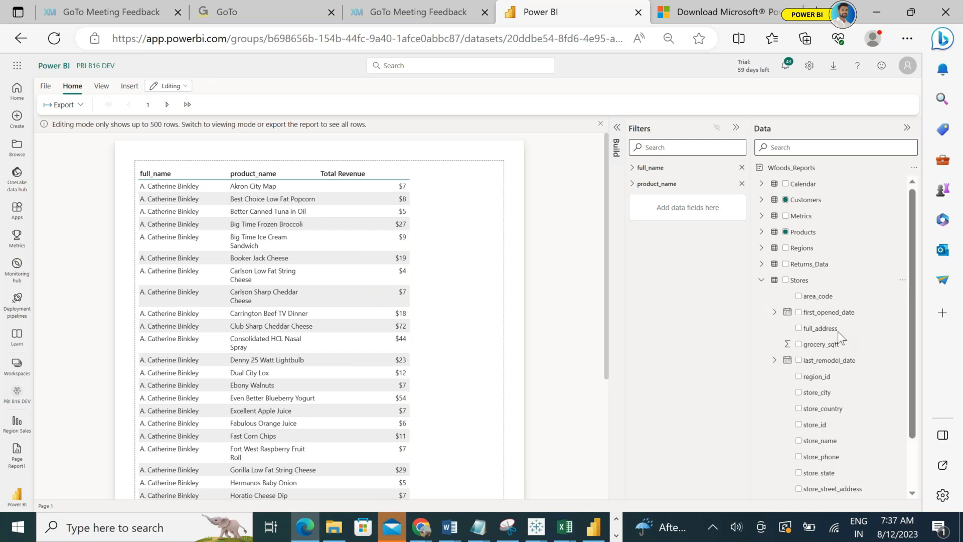
click(800, 441)
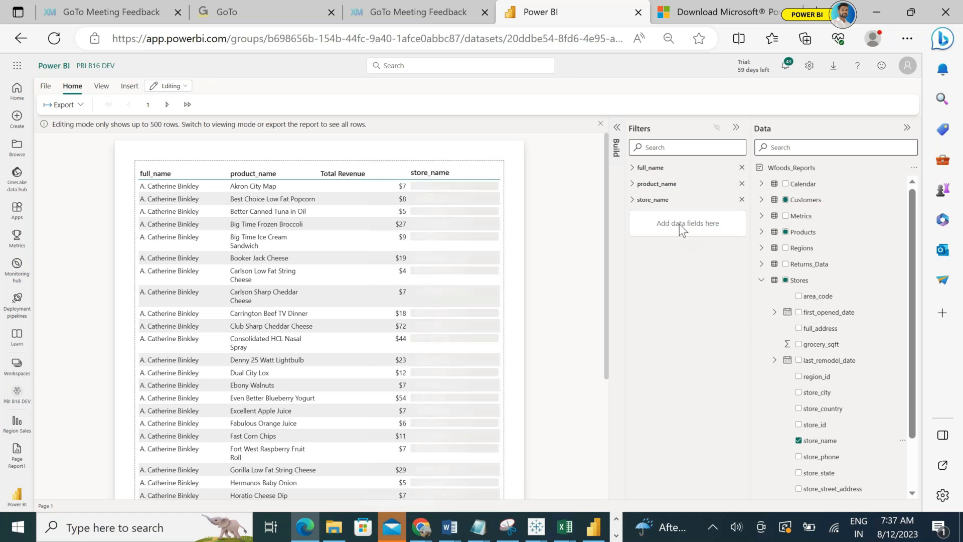
click(650, 200)
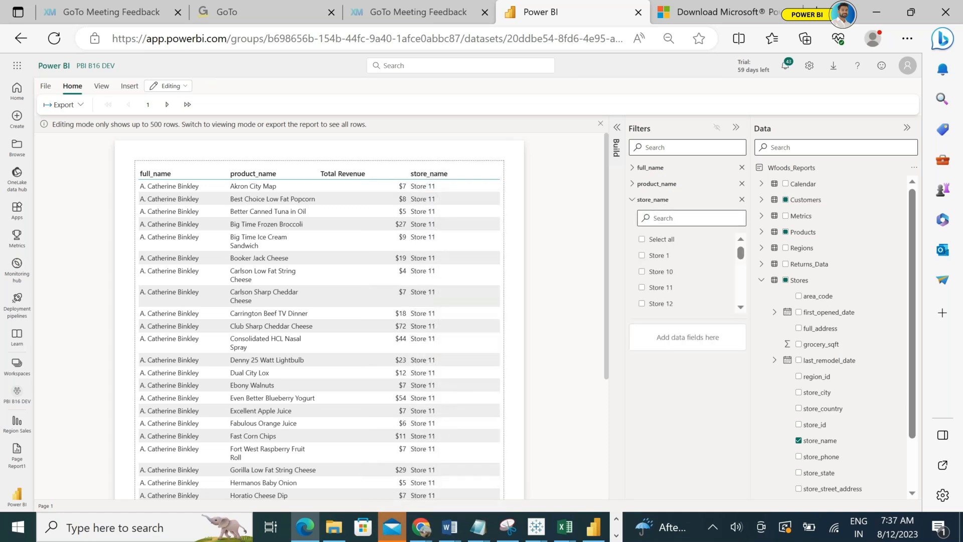
click(633, 201)
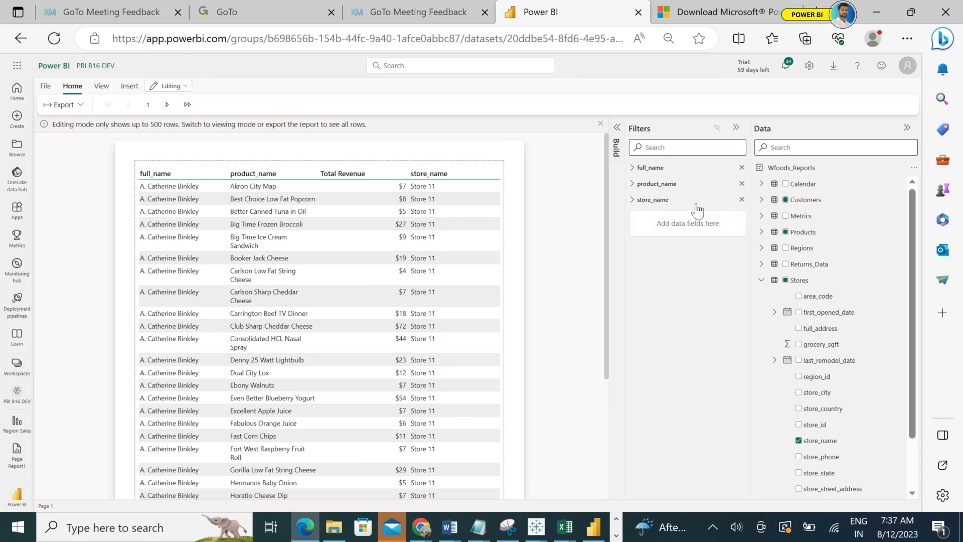
click(763, 281)
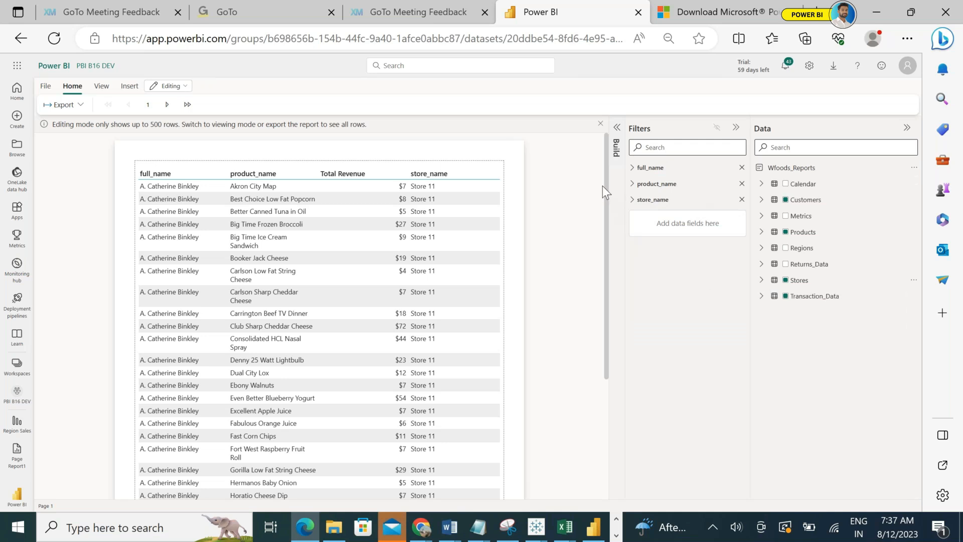
Reorder the table values so that store_name comes before Total Revenue.
click(618, 135)
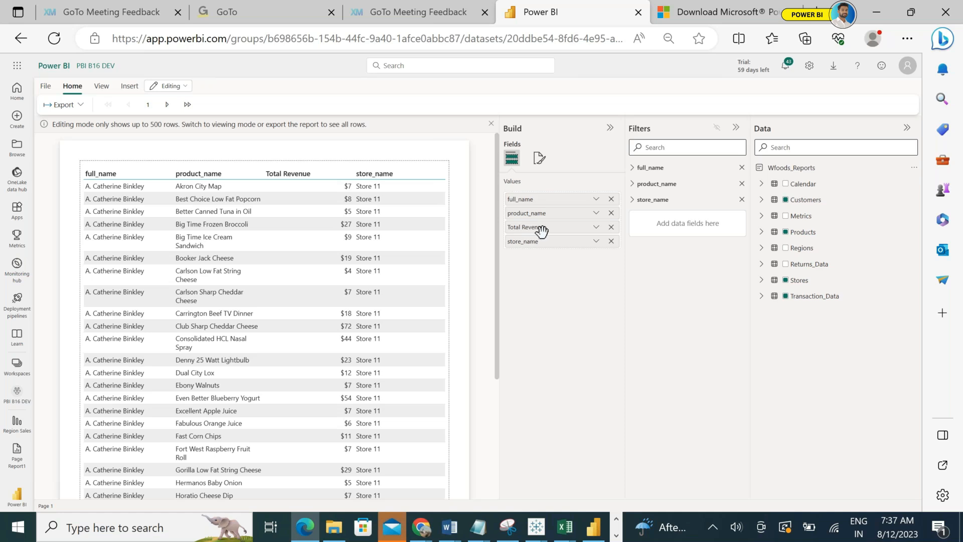
drag(533, 239, 547, 227)
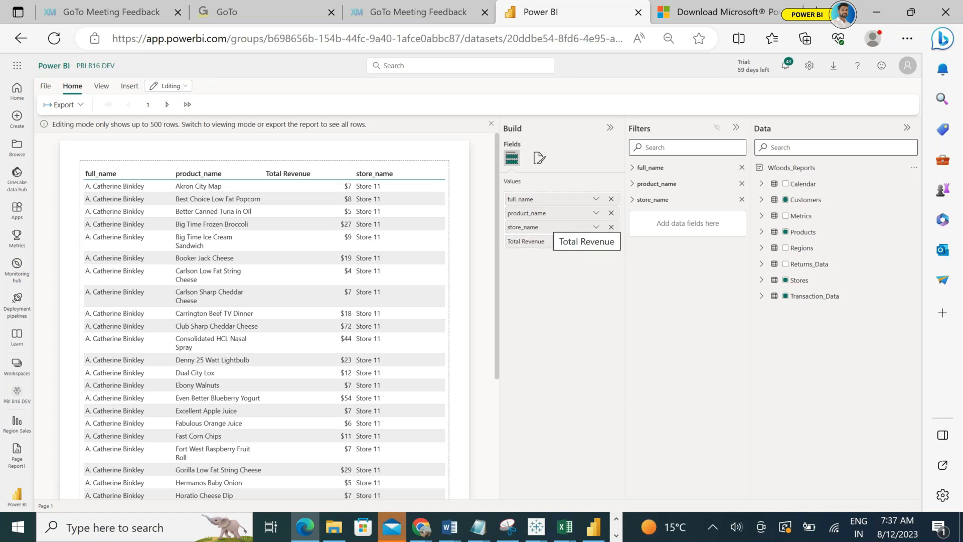
Try the Minimal and Bold header styles on the report table, and set its style to Alternating rows.
click(545, 167)
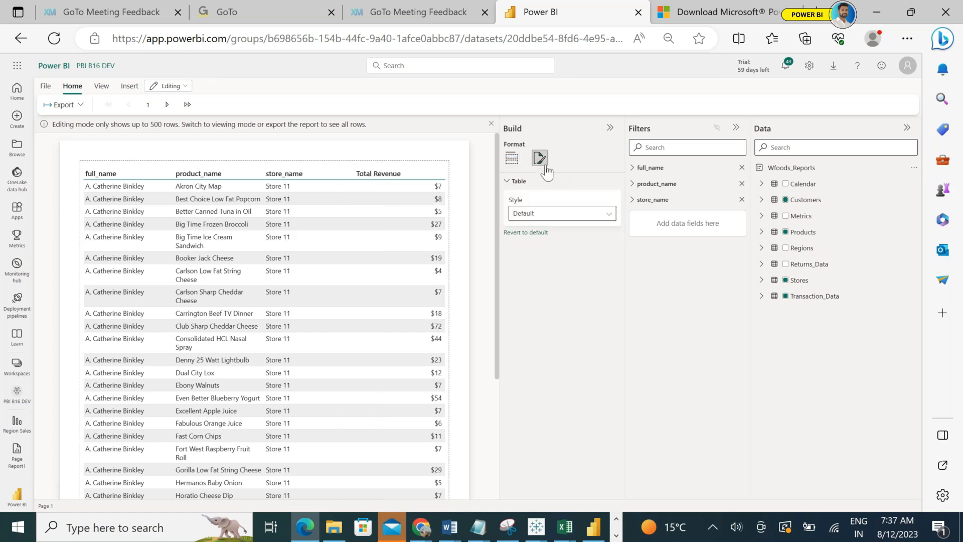
click(546, 212)
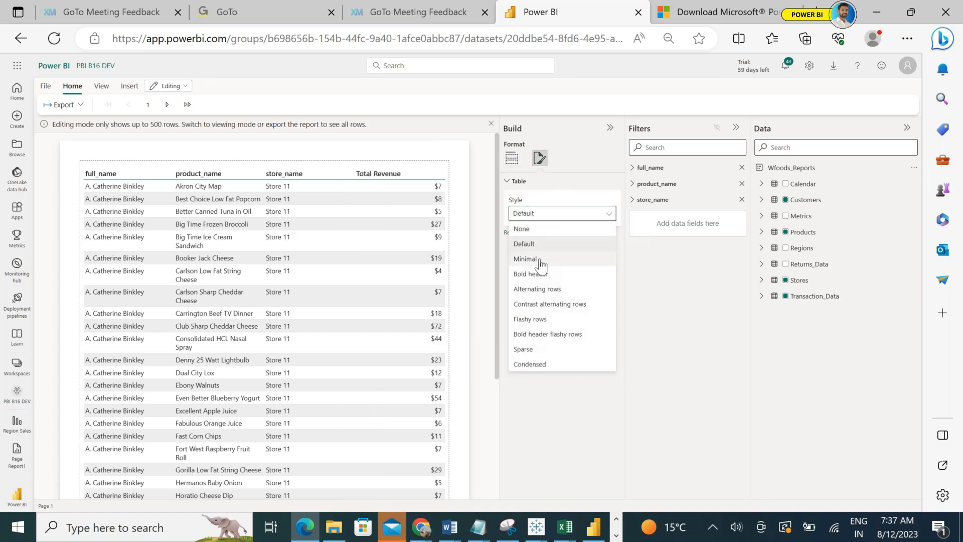
click(541, 259)
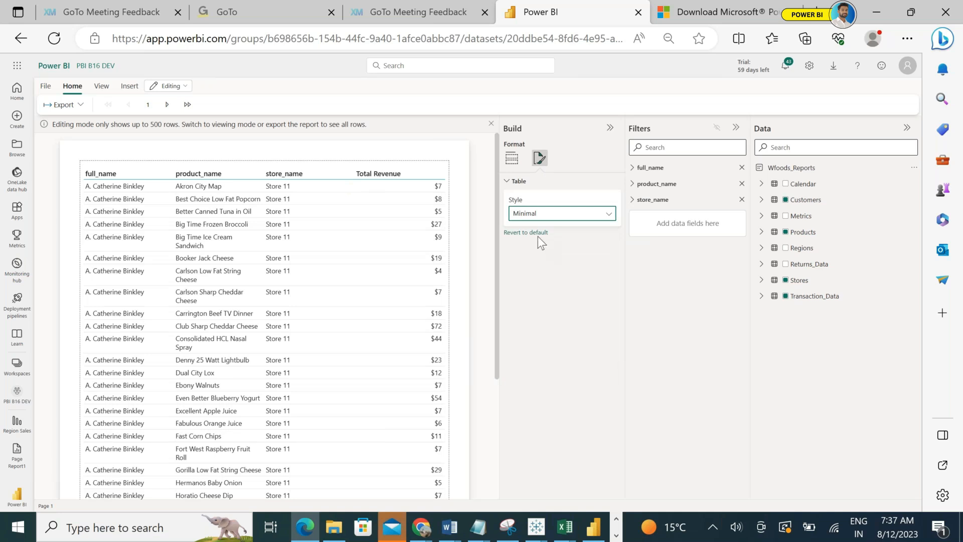
click(537, 214)
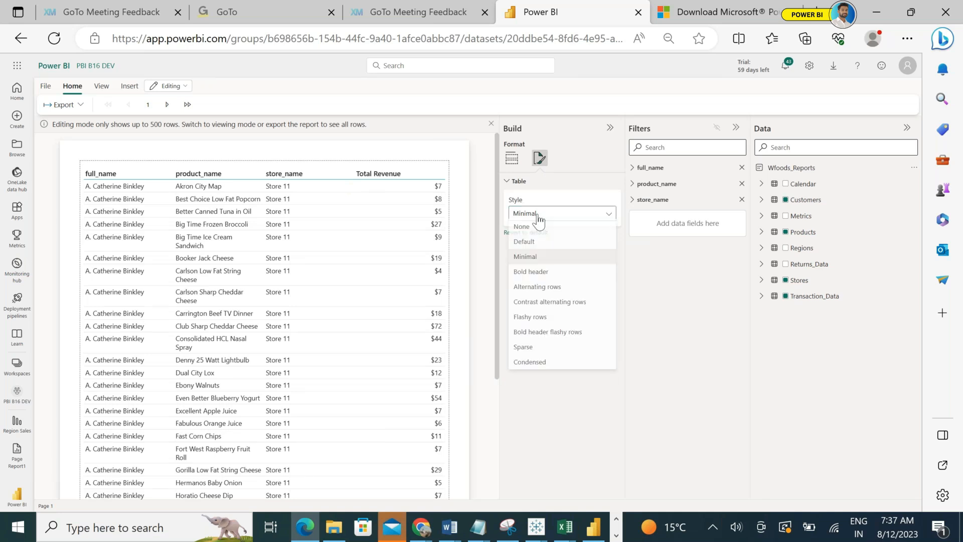
click(537, 274)
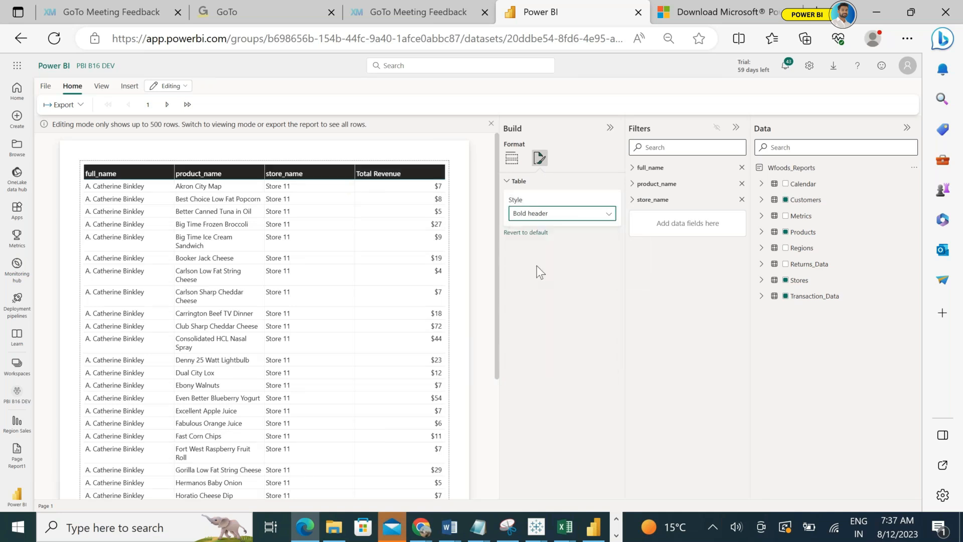
click(540, 220)
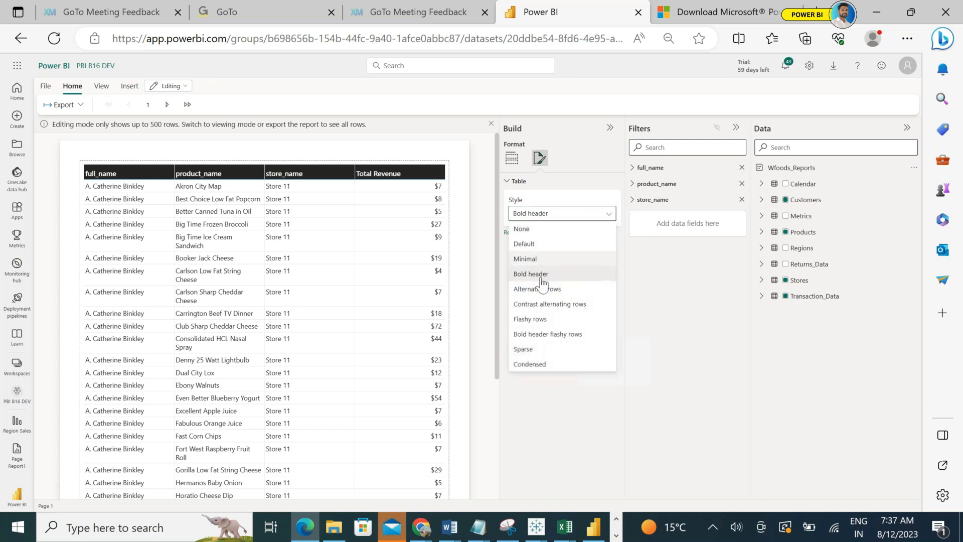
click(546, 293)
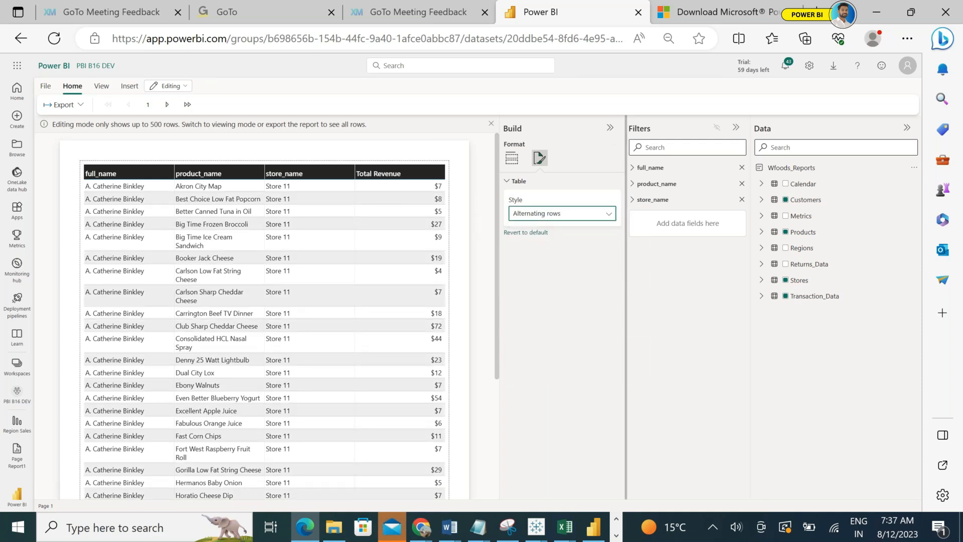
Collapse the build options, switch the report to viewing mode and save it as Page2 in the PBI B16 DEV workspace.
click(610, 129)
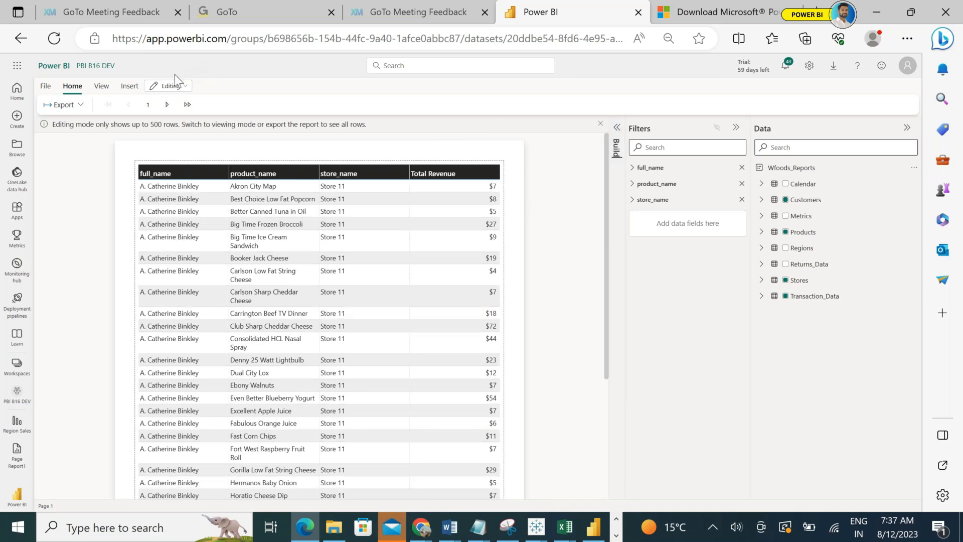
click(171, 86)
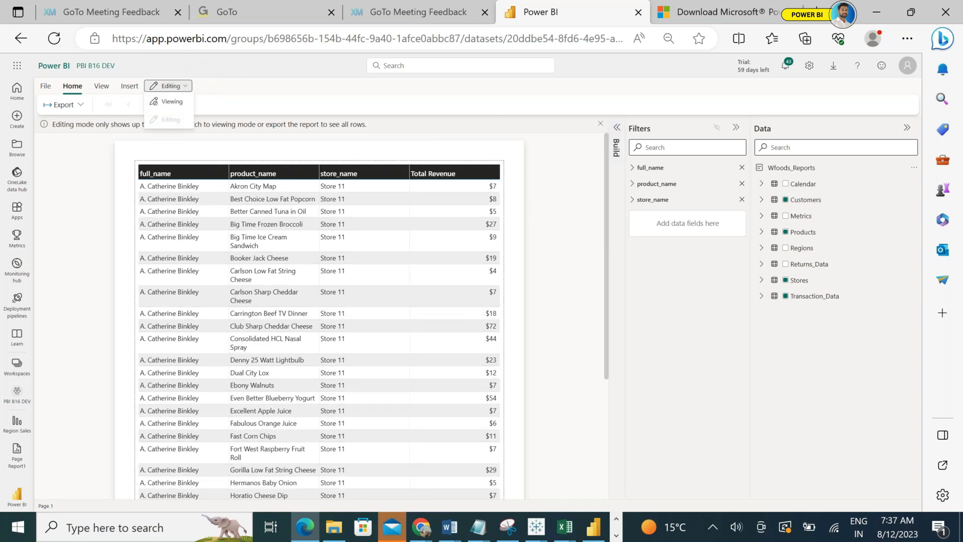
click(172, 102)
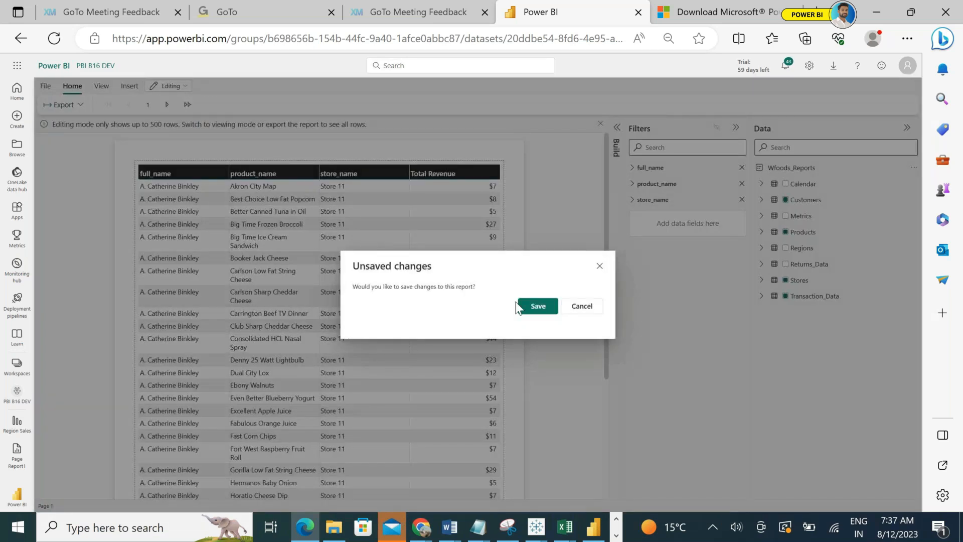
click(532, 310)
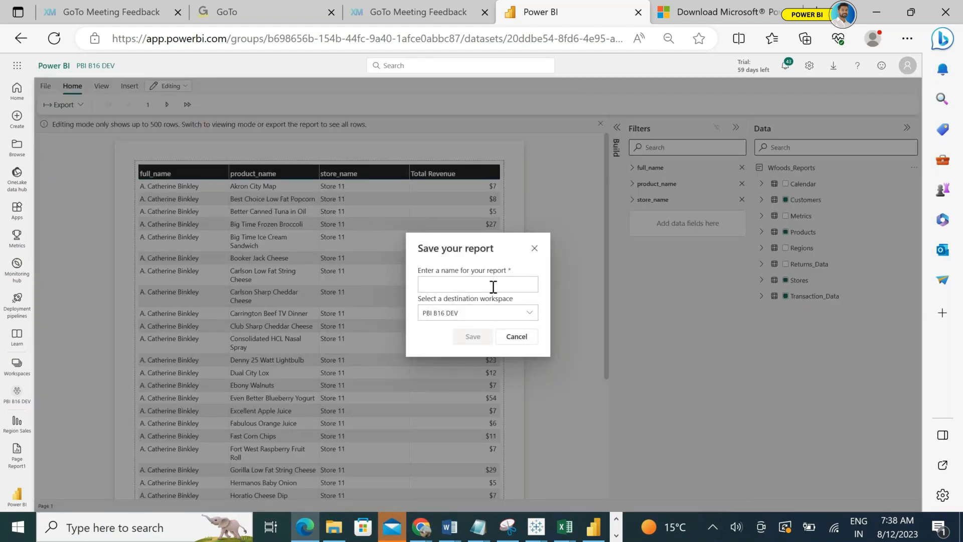
text(Page1)
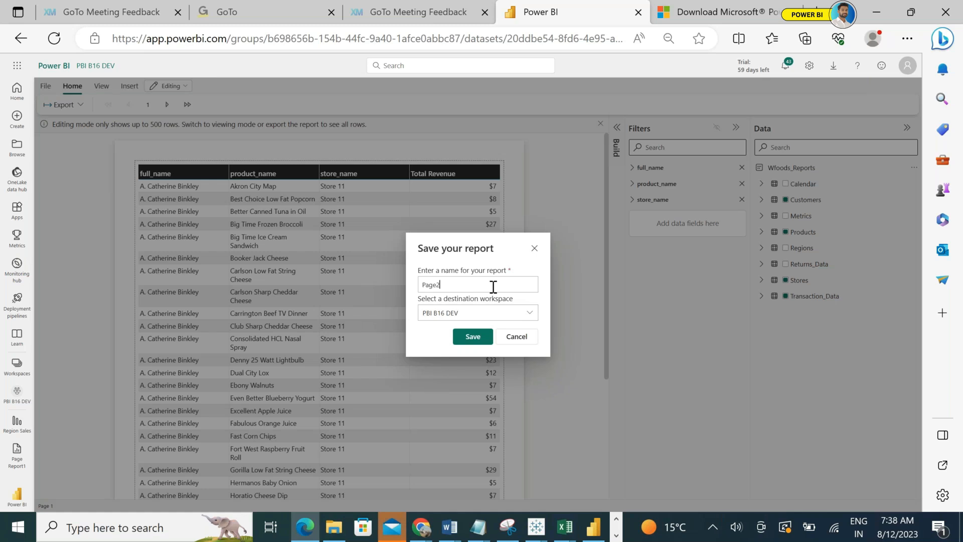
click(473, 337)
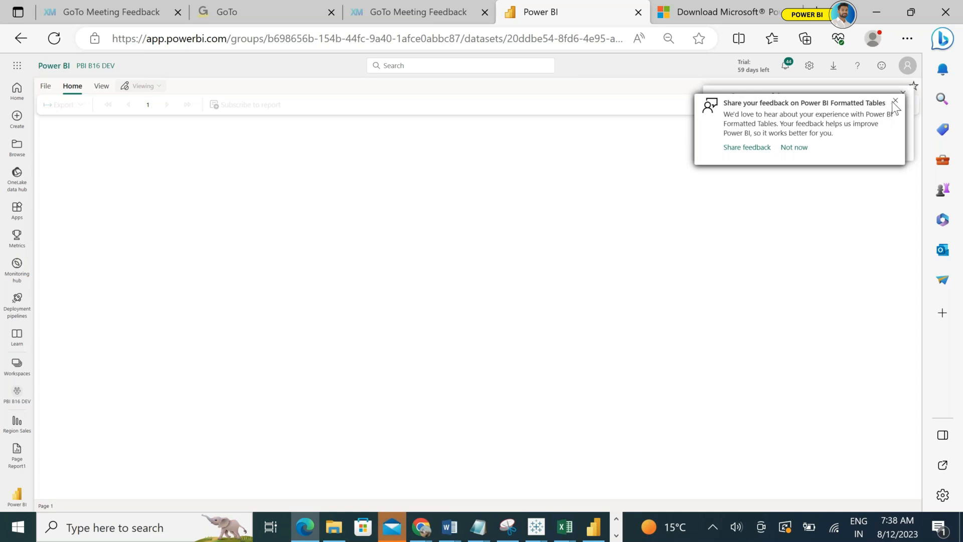
Dismiss the feedback request and open the saved report to review its first page down to the total row.
click(894, 102)
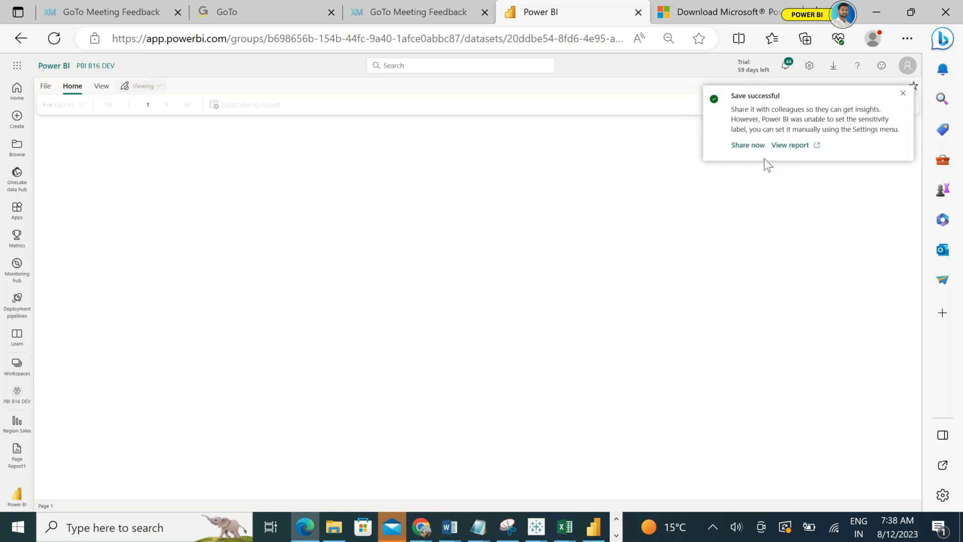
click(785, 146)
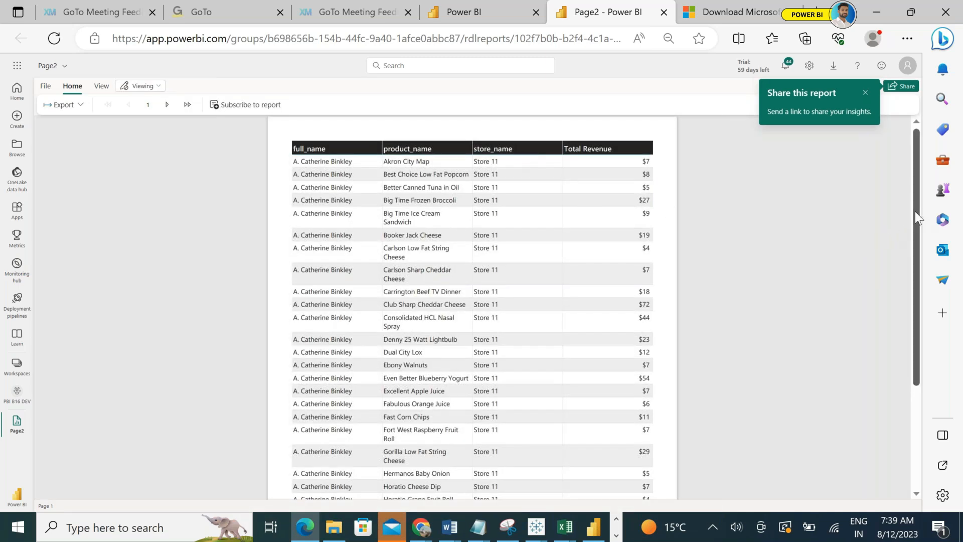
scroll(915, 212, down, 3)
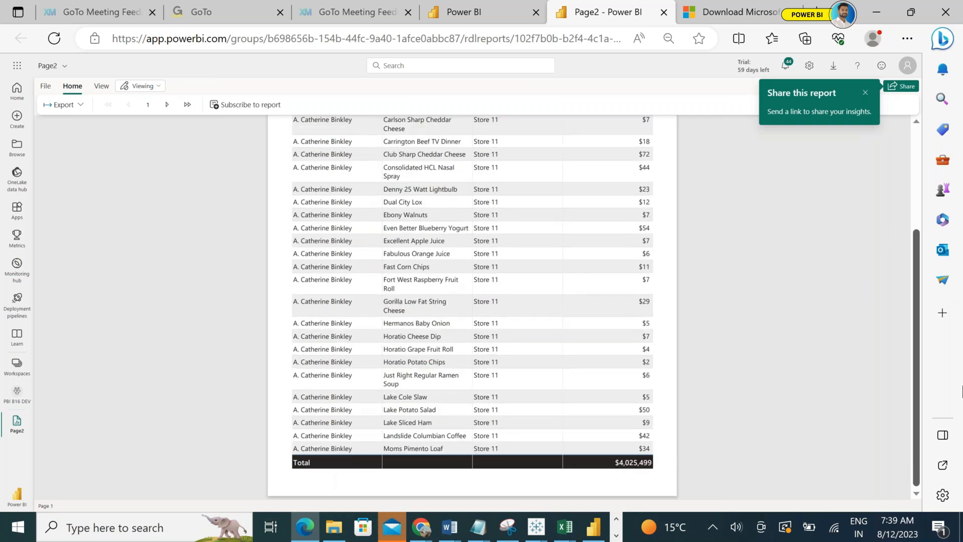
drag(962, 389, 939, 177)
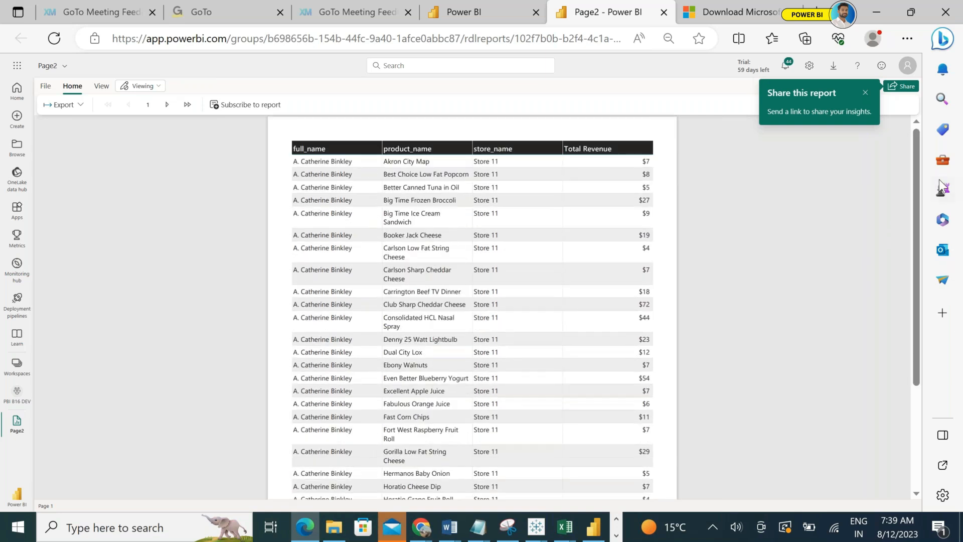
Page forward through the Page2 report to page 4, and jump to its last page.
click(167, 105)
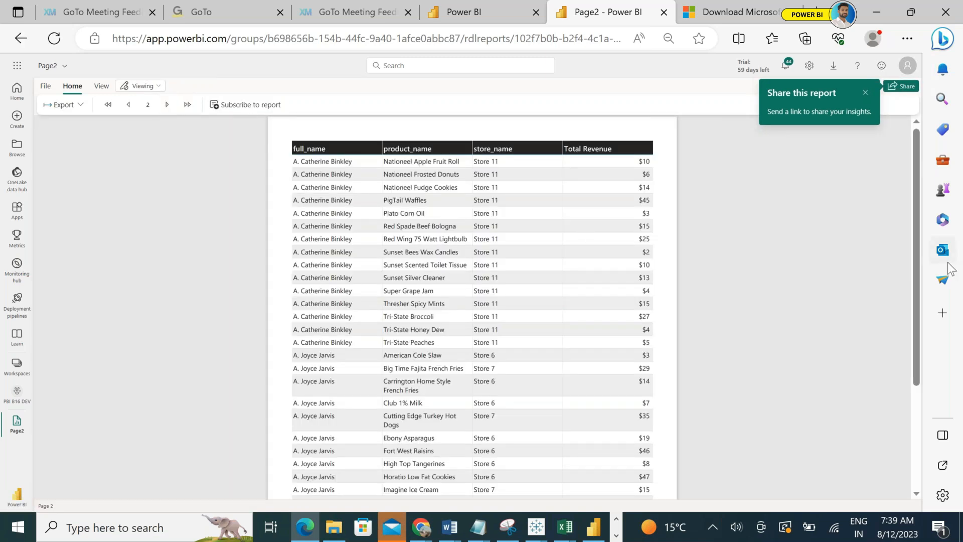
drag(927, 285, 919, 186)
click(168, 104)
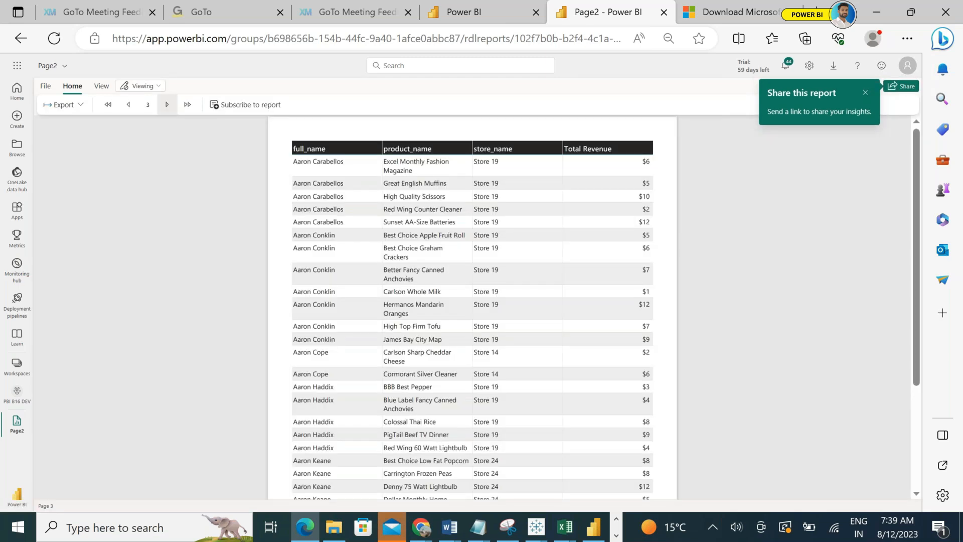
click(167, 104)
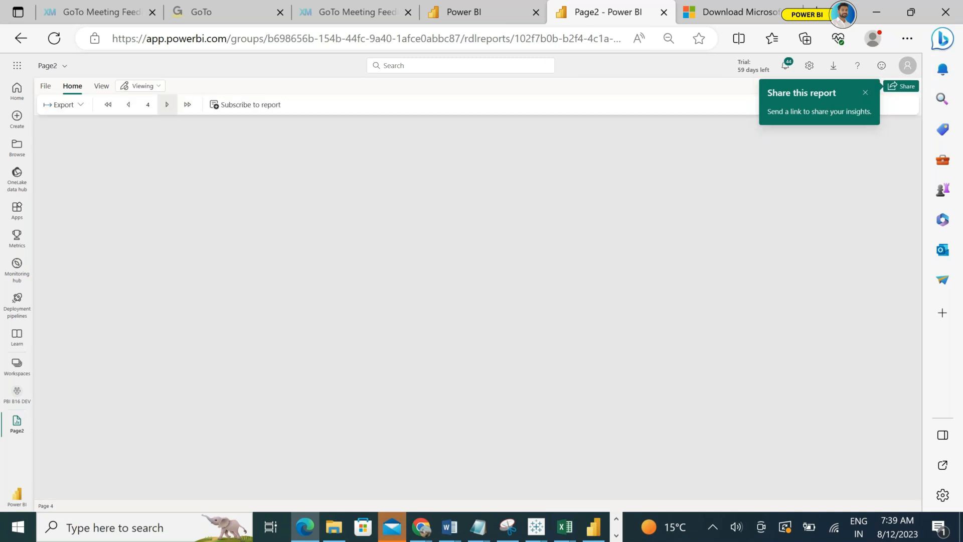
click(188, 105)
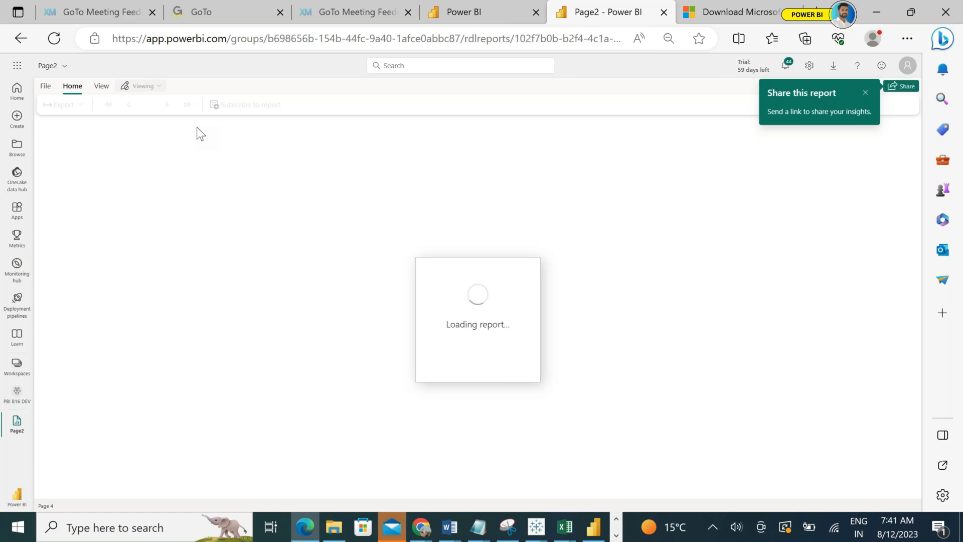
Dismiss the sharing tip and reload the Page2 report in the browser.
click(865, 93)
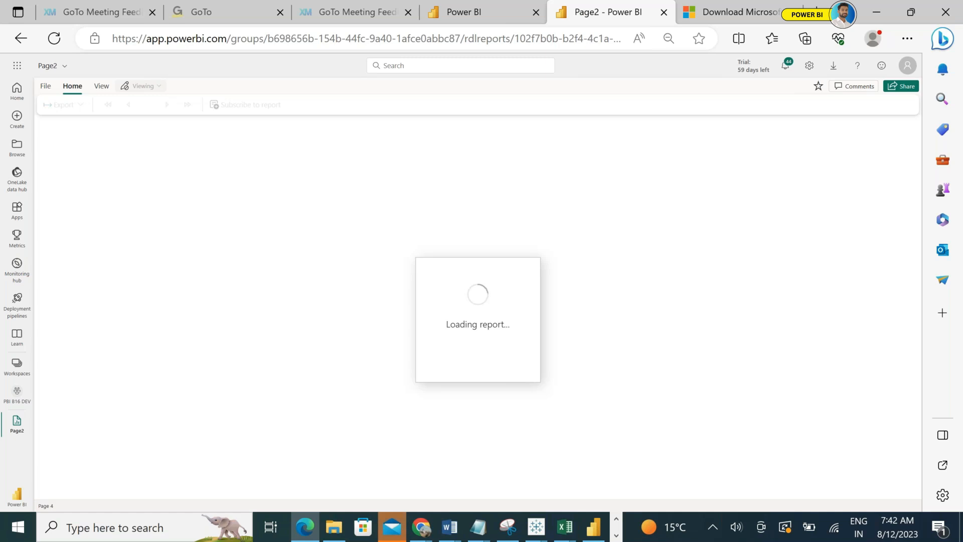
click(101, 86)
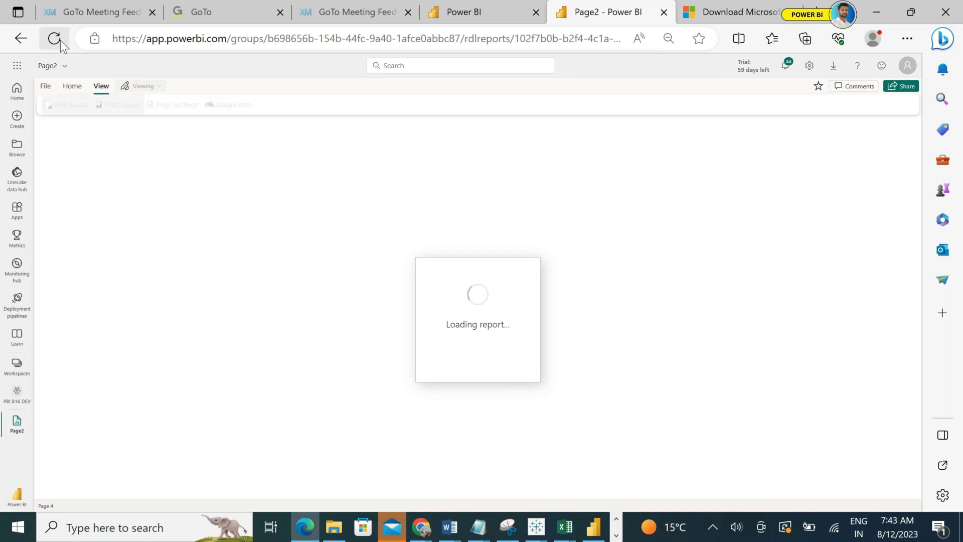
click(60, 40)
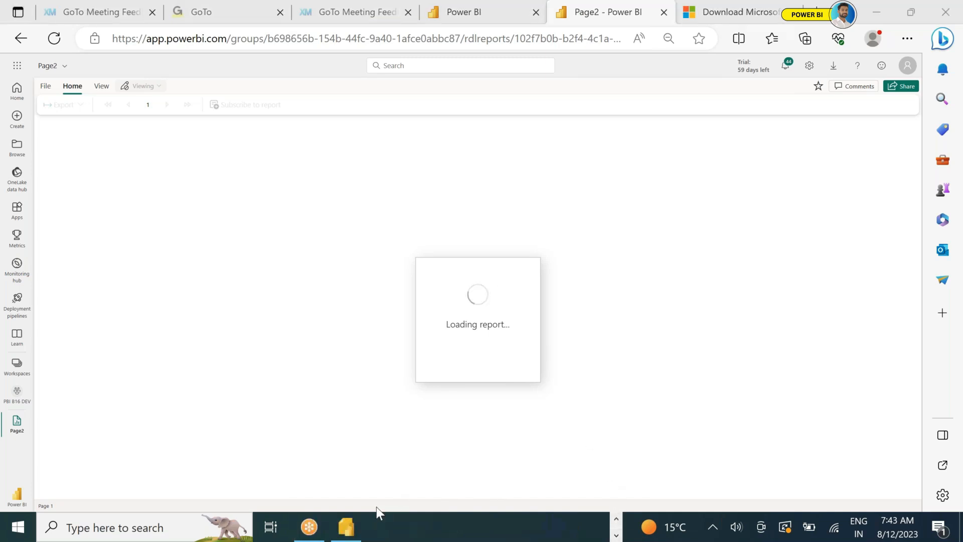
click(353, 521)
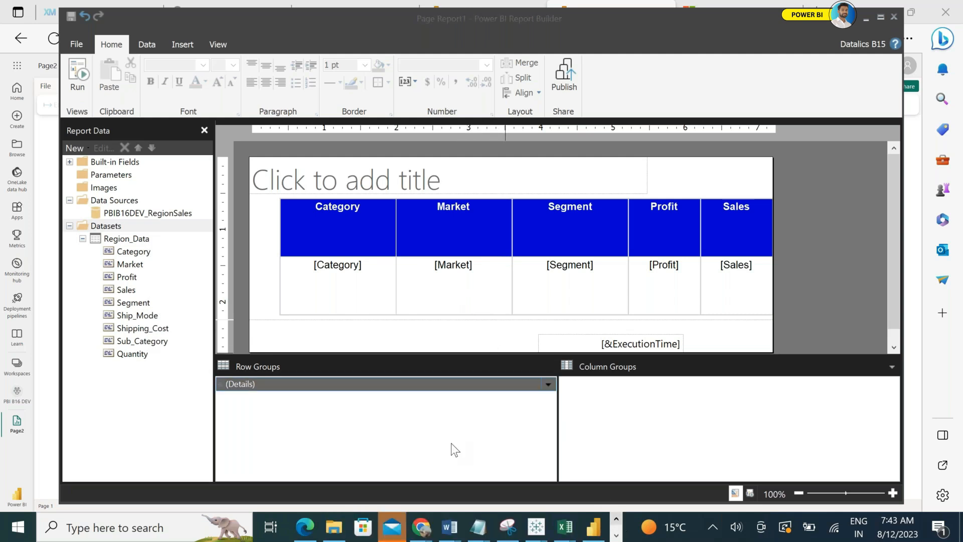
click(305, 527)
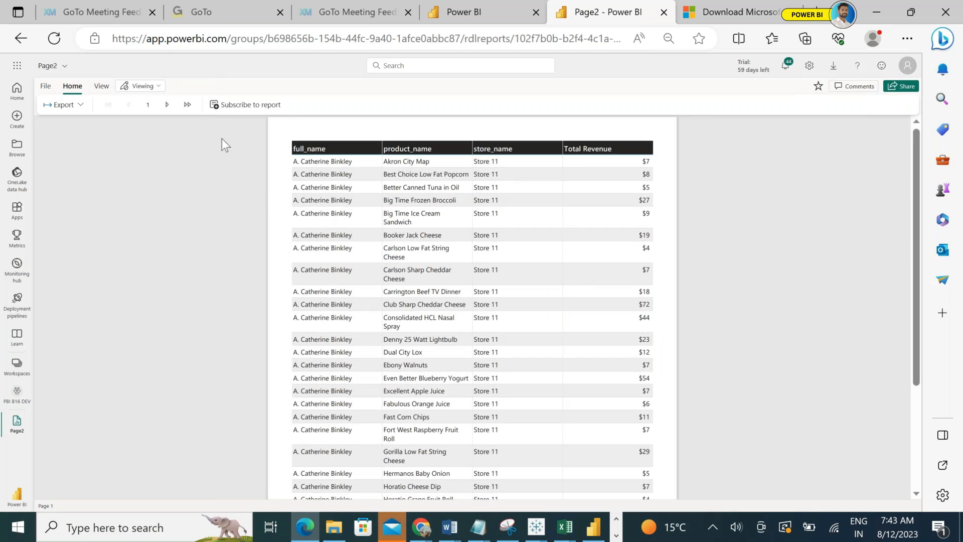
Export the Page2 report as a PDF file.
click(73, 117)
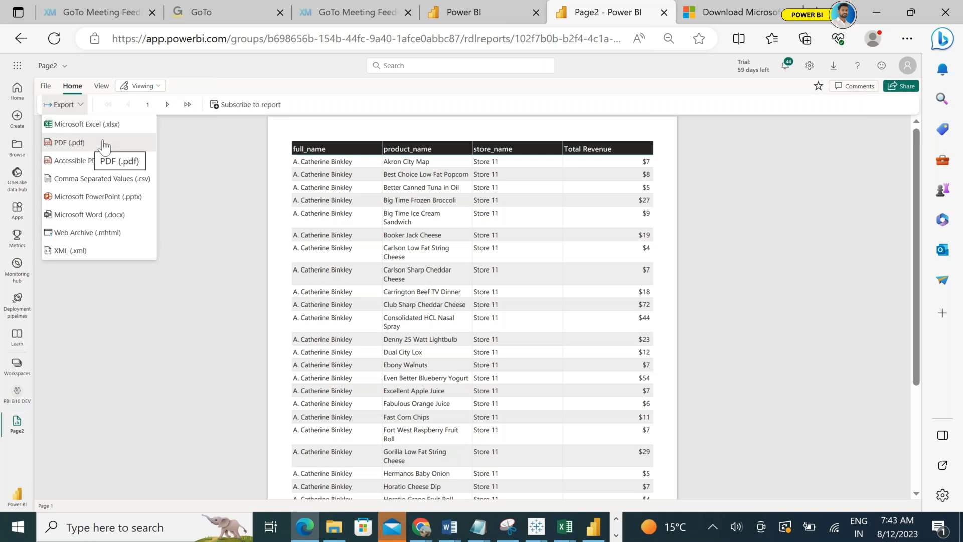
click(93, 144)
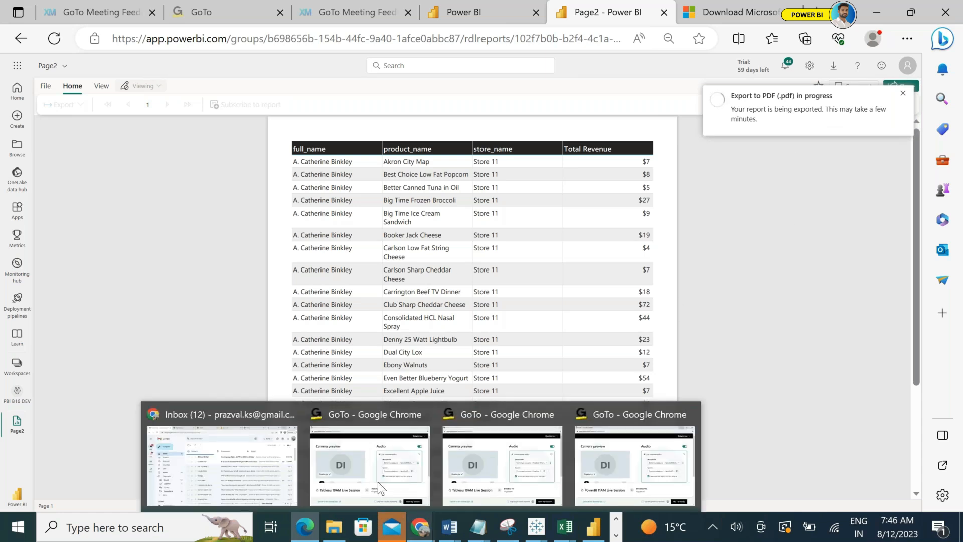
Load app.powerbi.com in a new browser tab and open the PBI B16 DEV workspace.
click(818, 10)
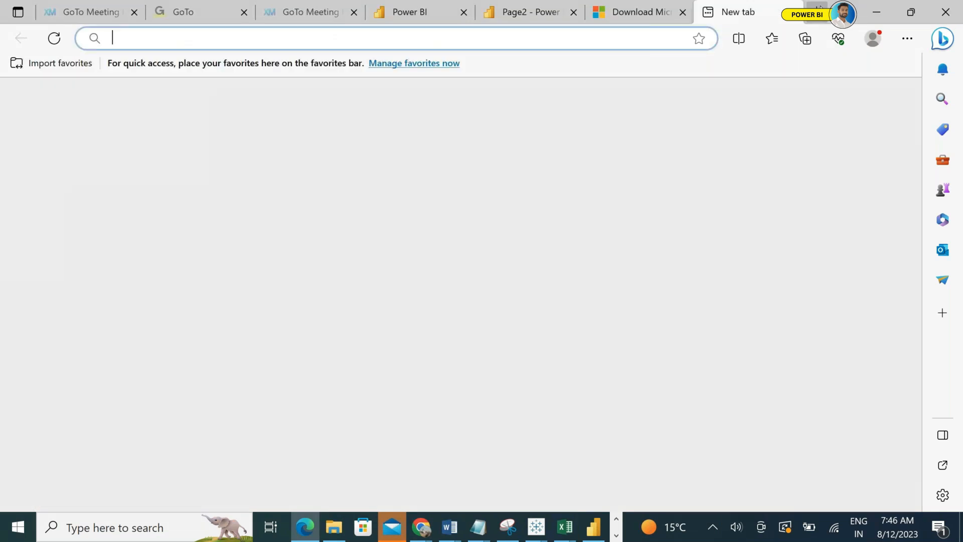
text(app)
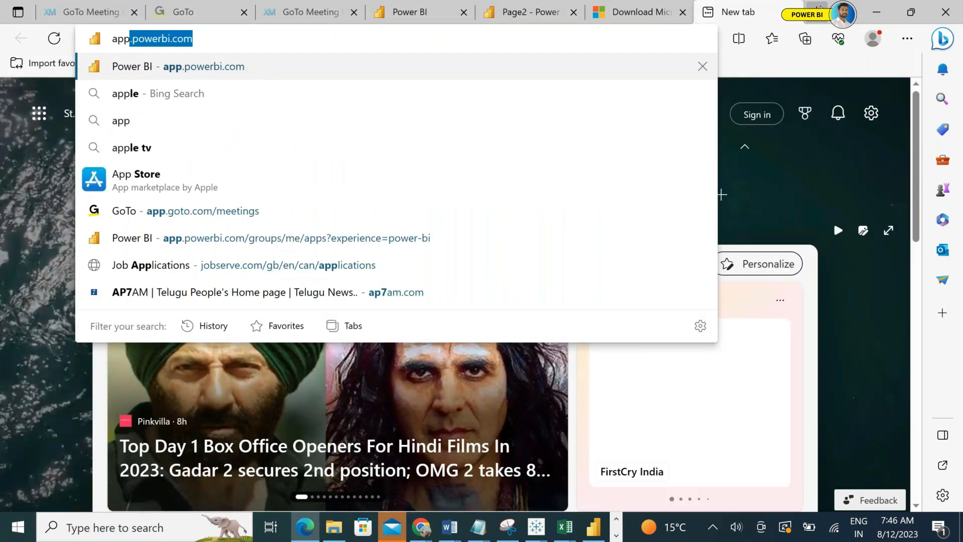
key(Return)
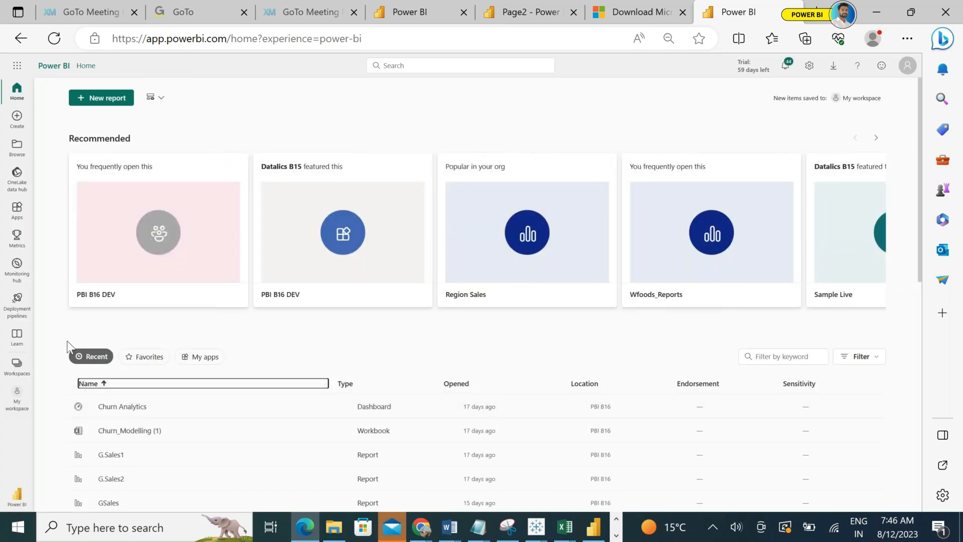
click(17, 365)
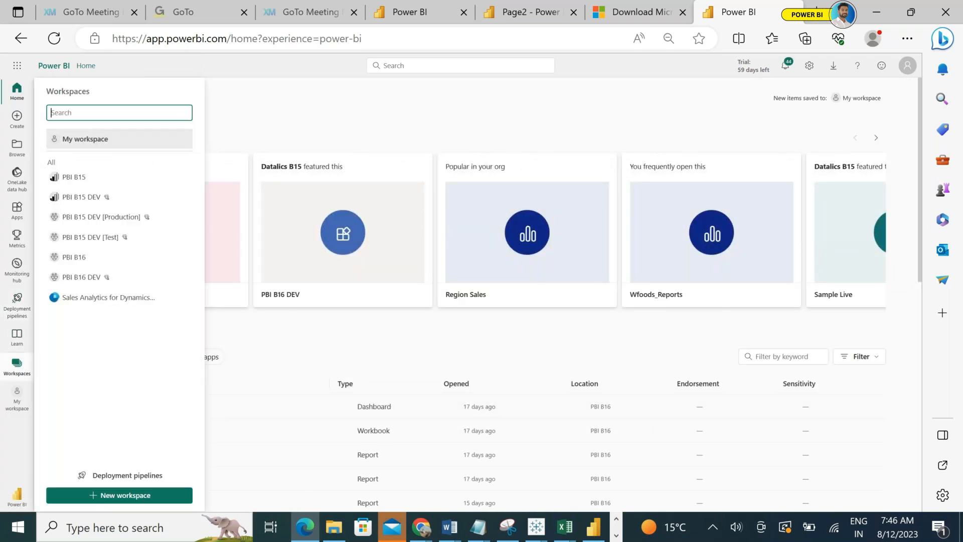
click(82, 279)
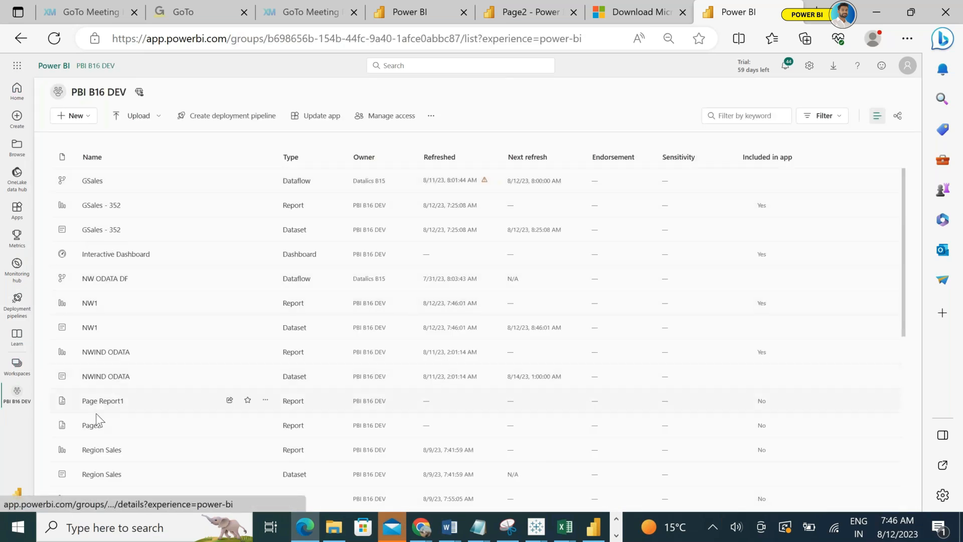
Open the Page2 report from the PBI B16 DEV workspace and switch it to editing mode.
click(92, 426)
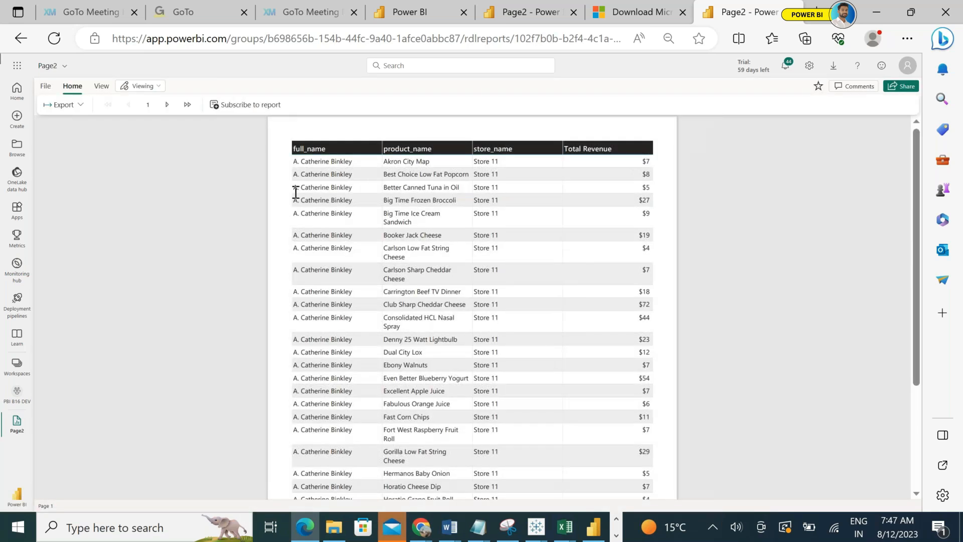
click(151, 91)
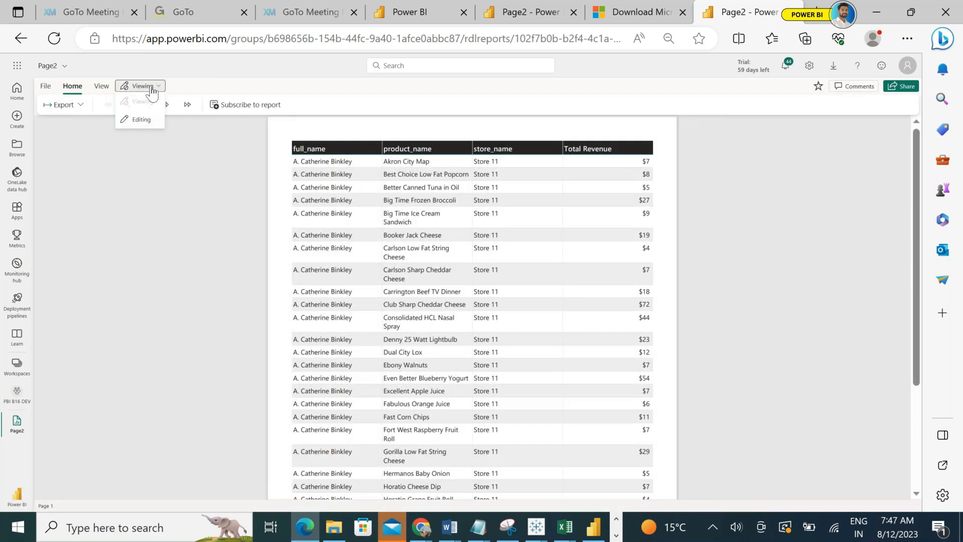
click(149, 122)
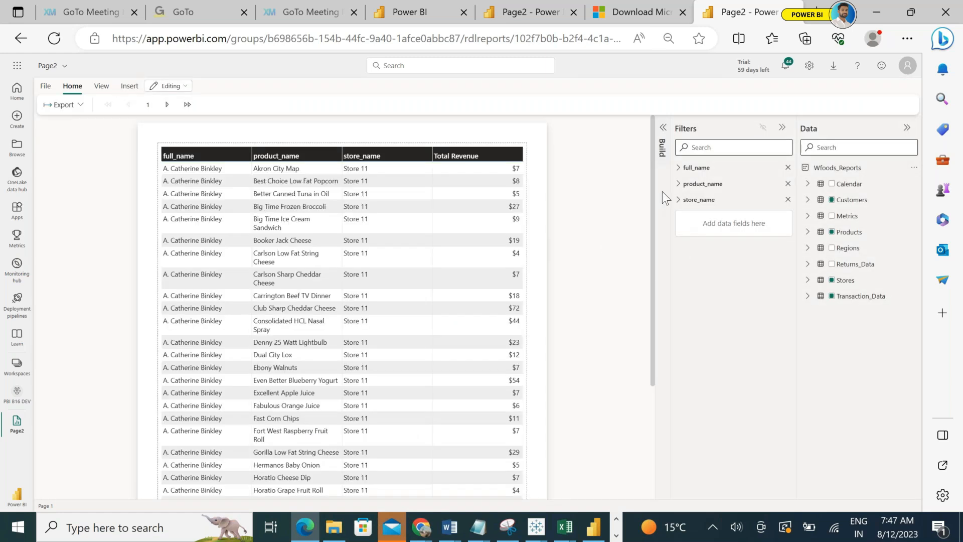
Expand the build options and examine the full_name field's summarization choices and the table's style formatting.
click(664, 128)
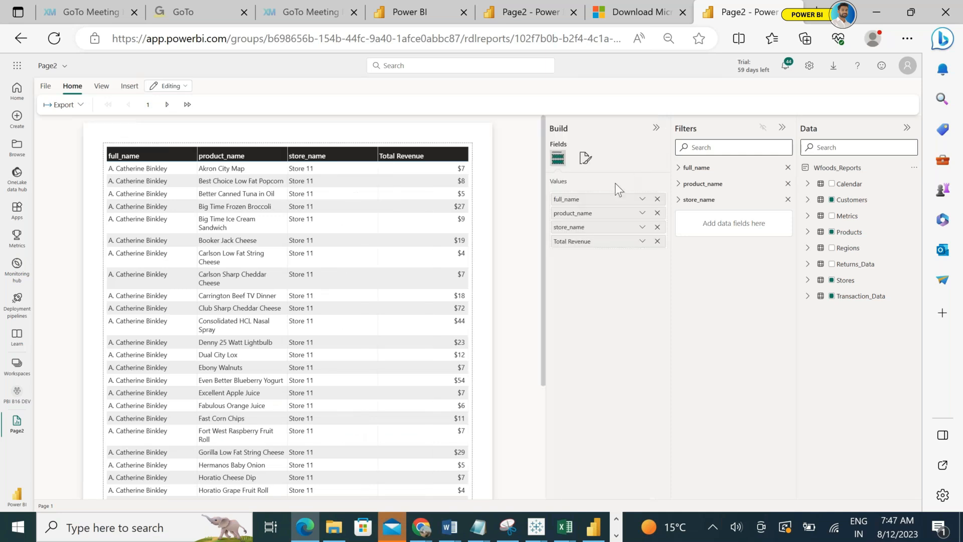
click(585, 159)
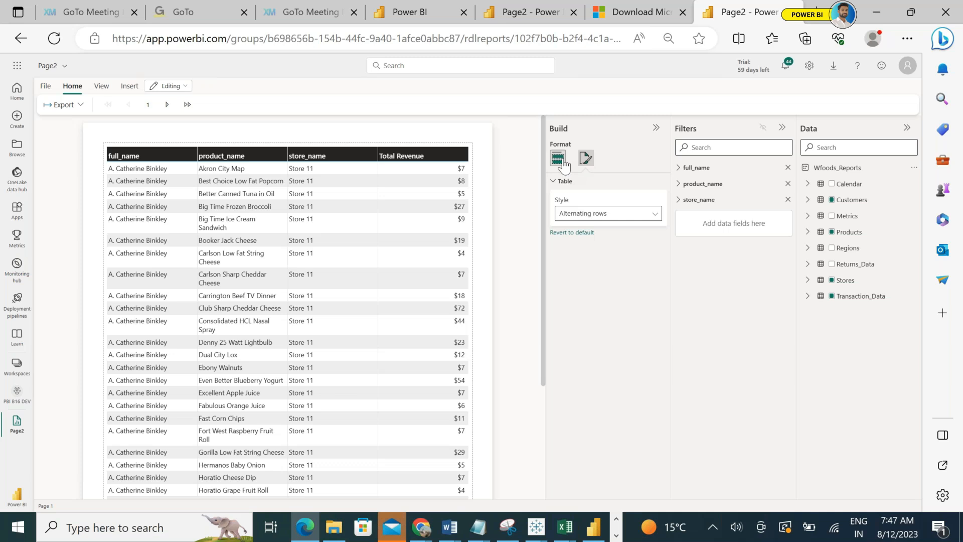
click(561, 160)
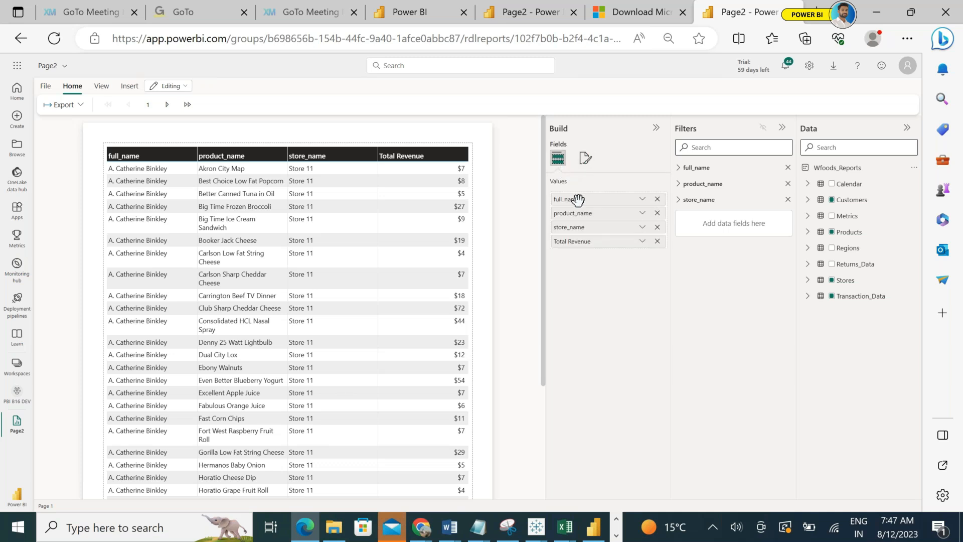
click(643, 200)
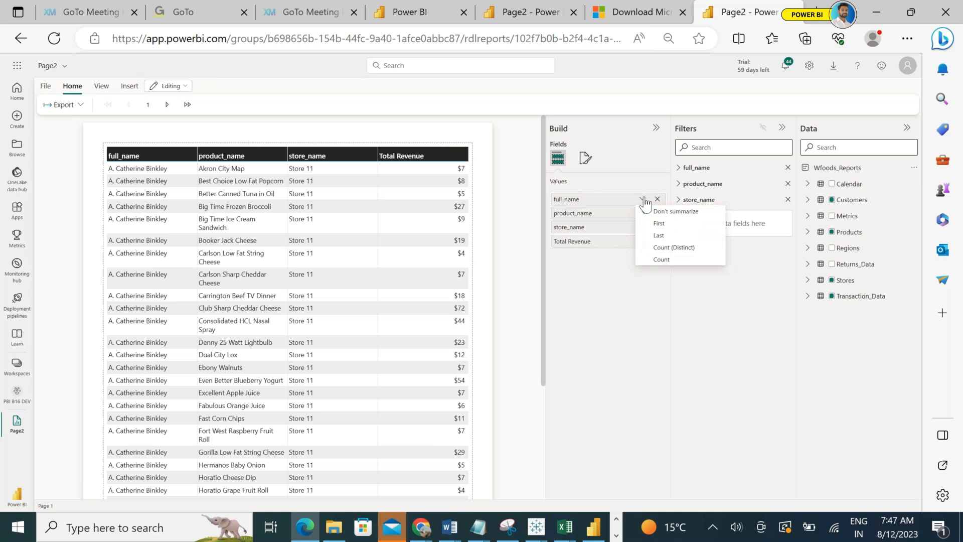
click(756, 303)
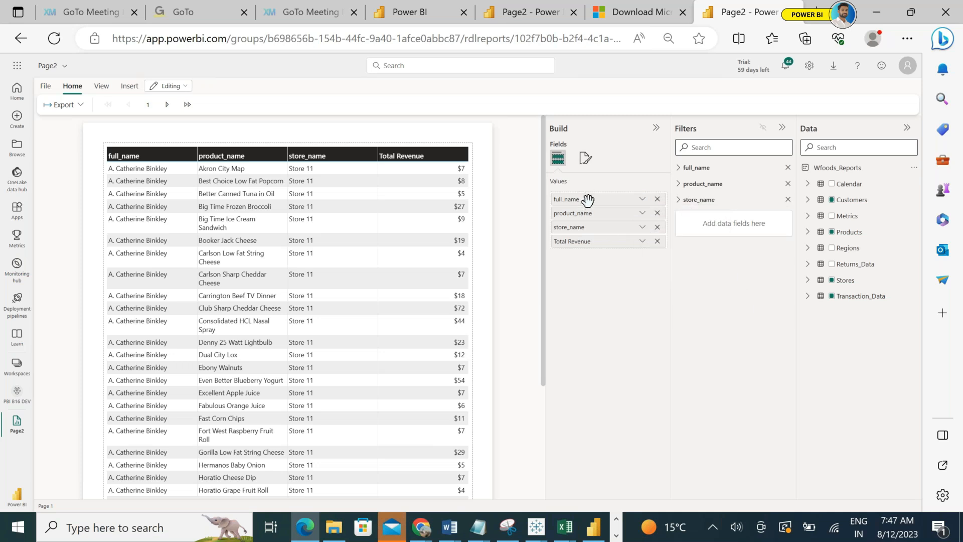
click(642, 200)
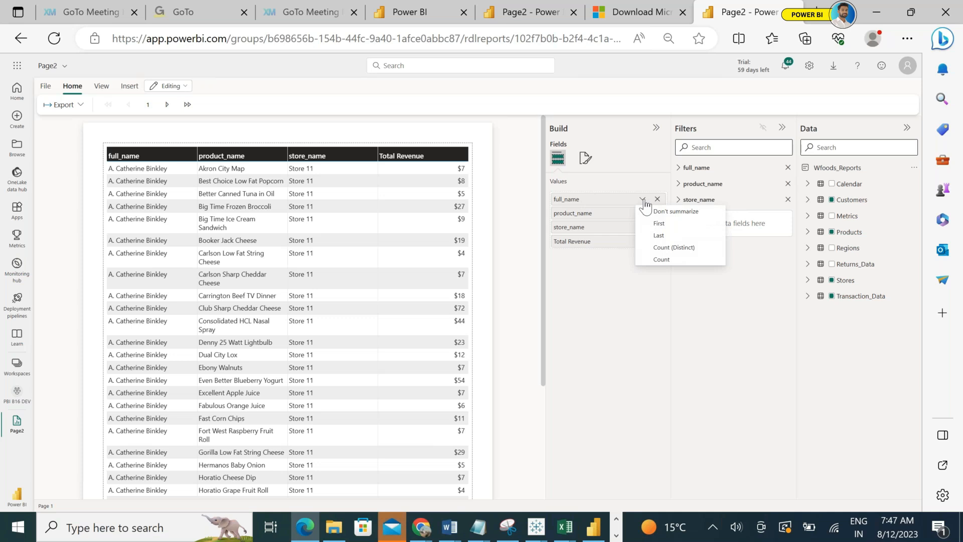
click(586, 158)
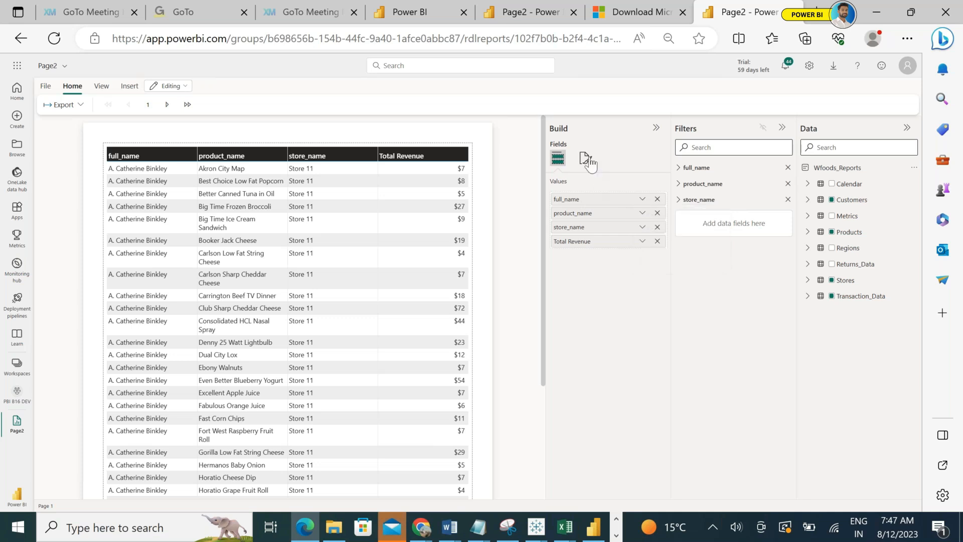
click(586, 159)
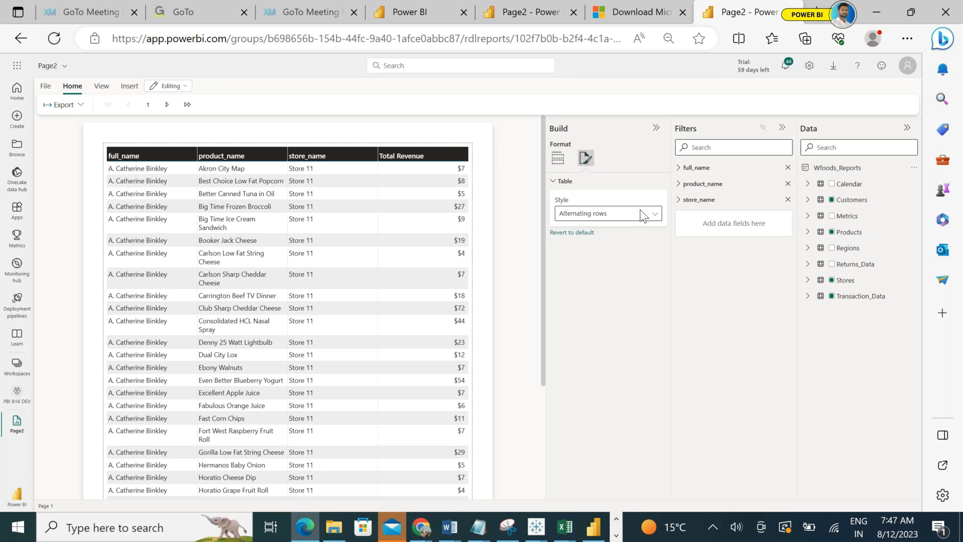
click(557, 158)
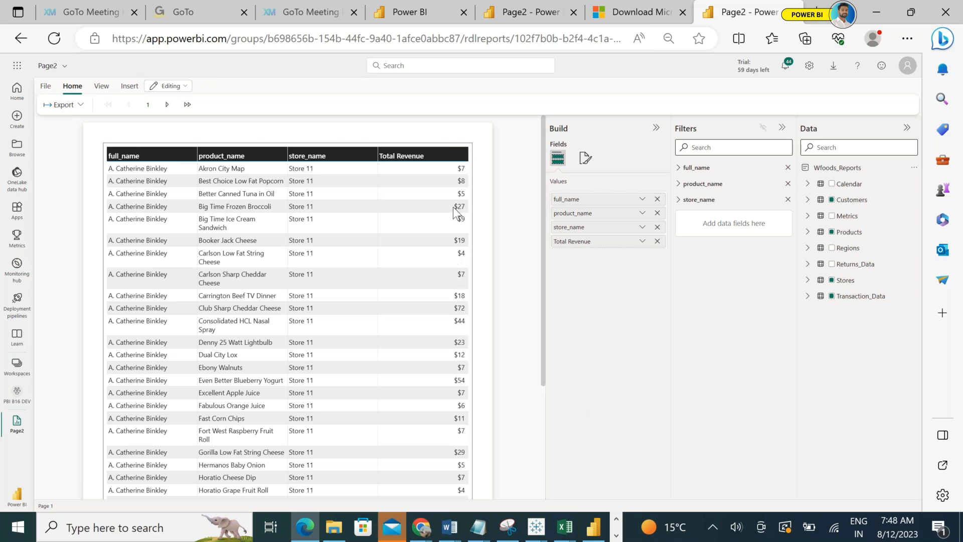
click(586, 159)
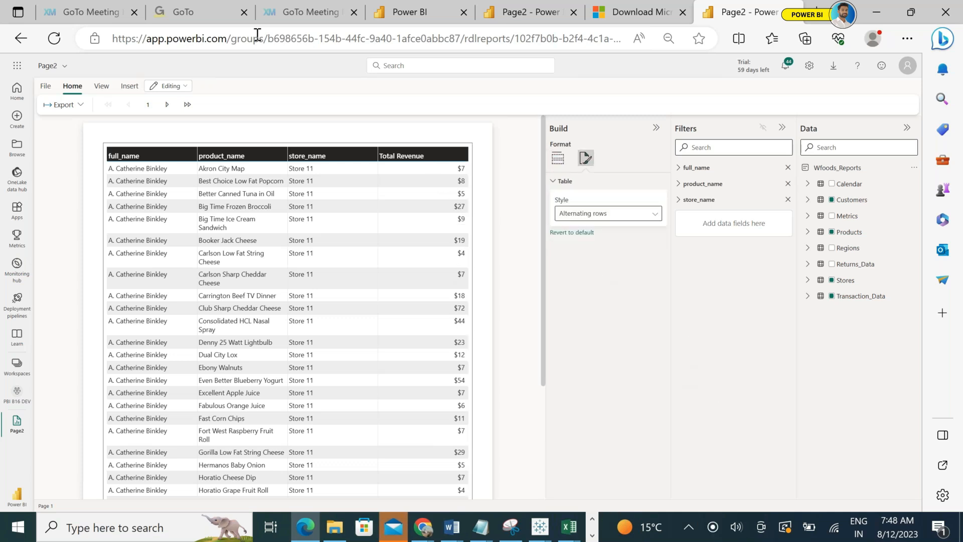
Examine the report's view and insert options, including inserting an image from a URL, and recheck the full_name field's summarization choices.
click(102, 86)
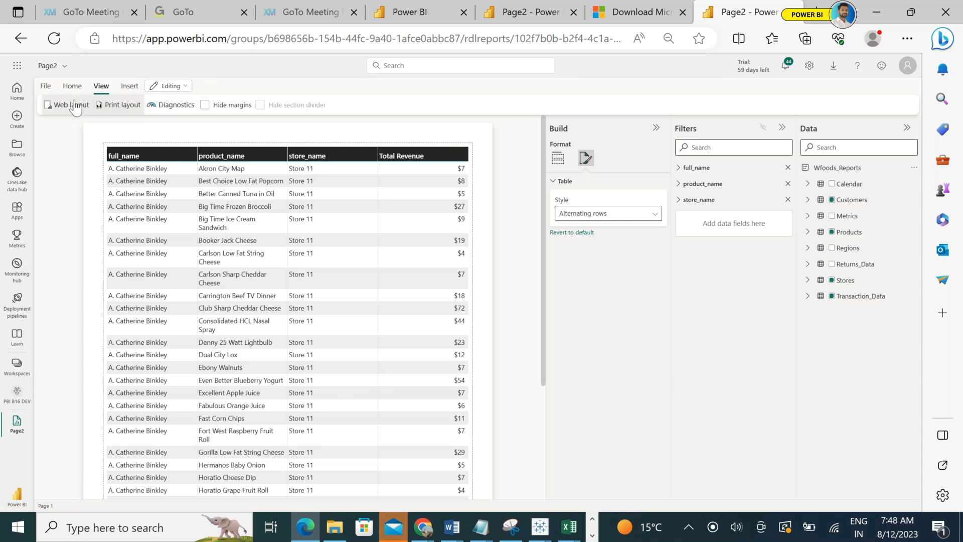
click(130, 89)
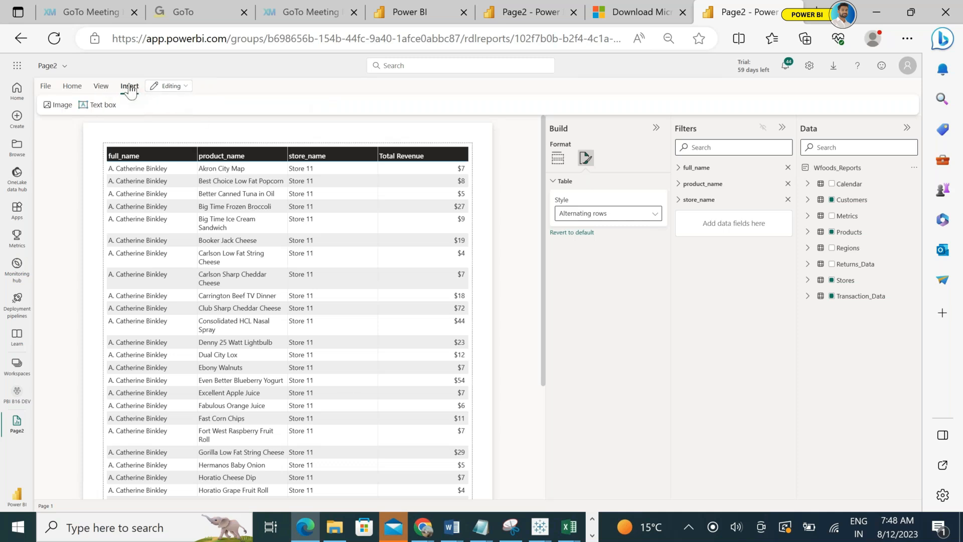
click(57, 106)
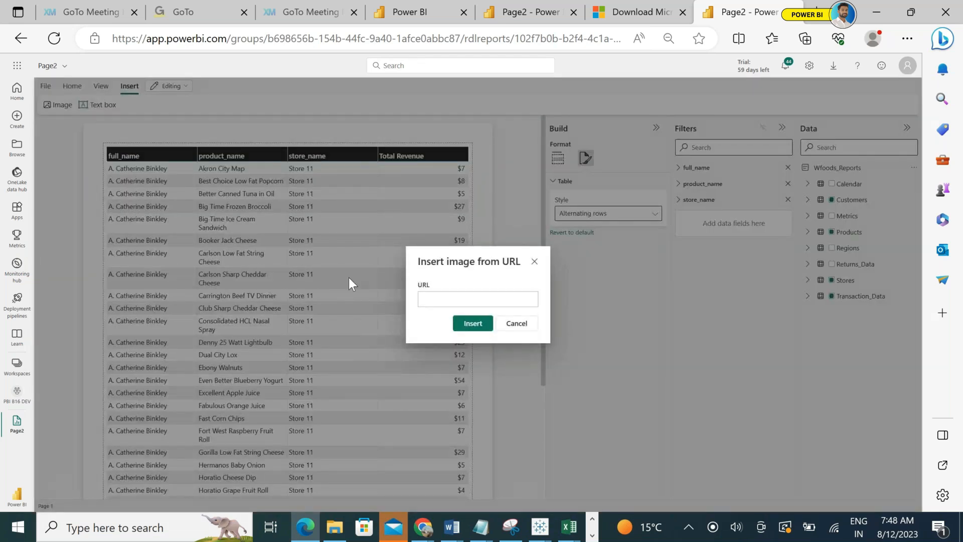
click(516, 324)
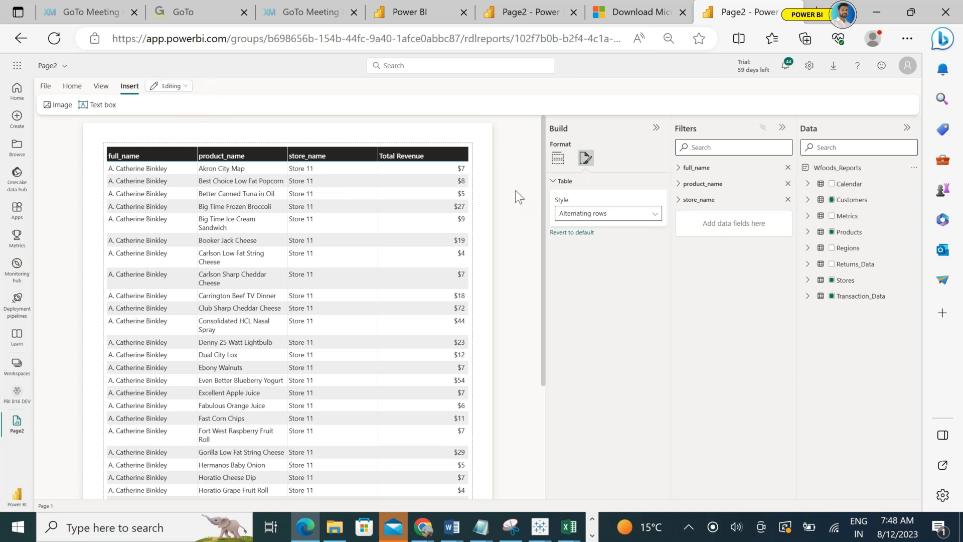
click(562, 161)
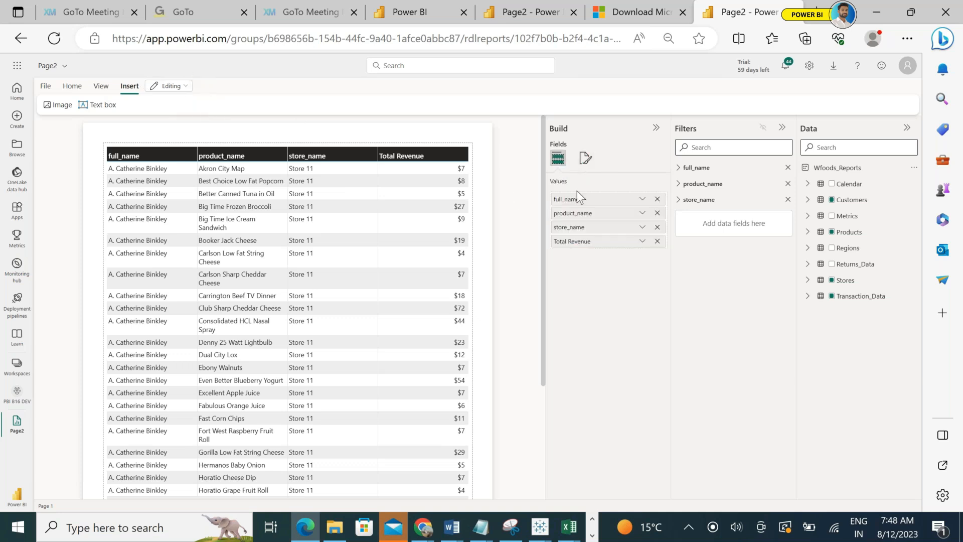
click(643, 201)
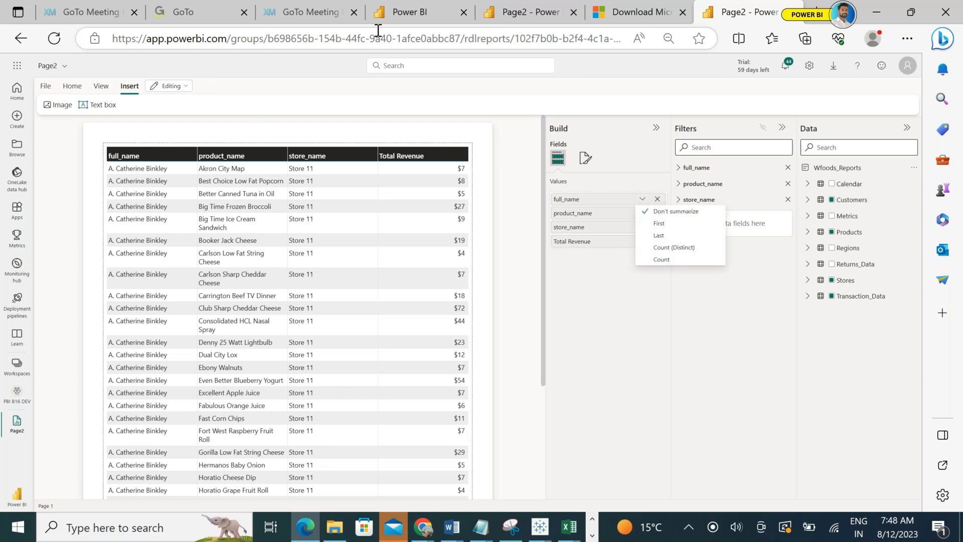
Switch to Power BI Report Builder and inspect the Category field's name and source in the Region_Data dataset properties, without changing them.
click(592, 535)
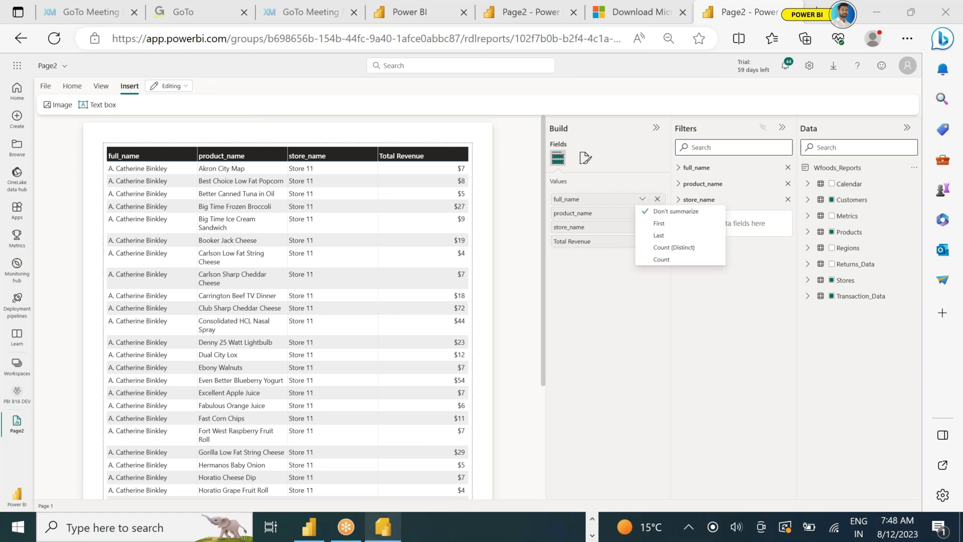
click(382, 526)
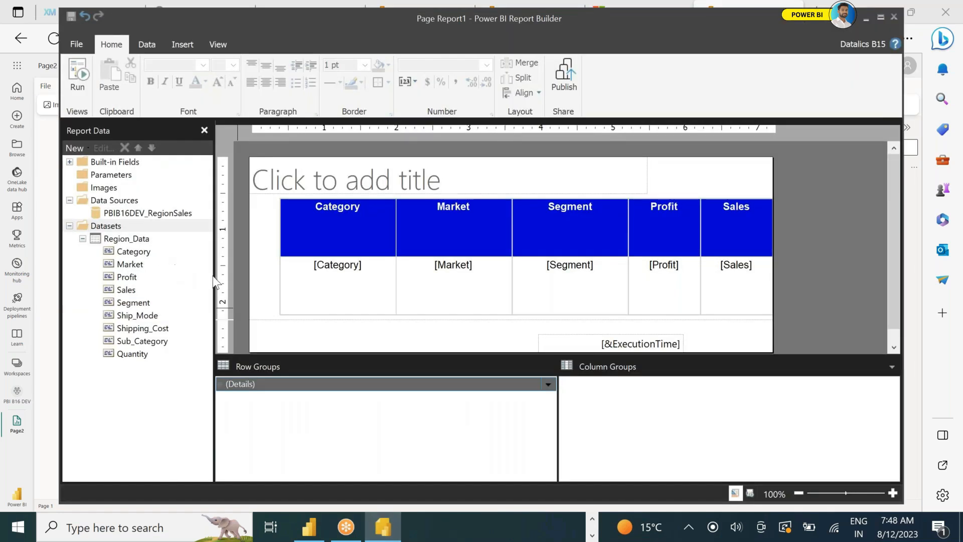
click(385, 233)
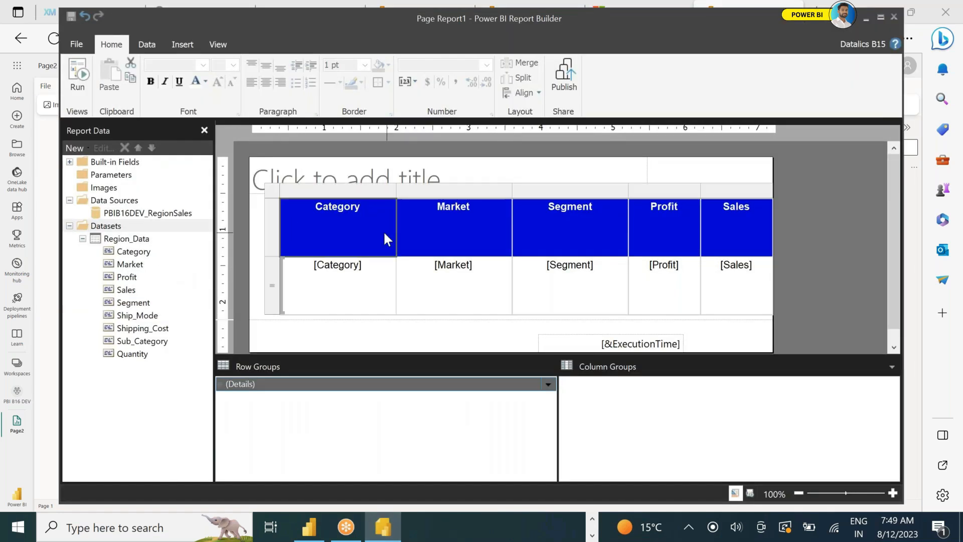
click(149, 250)
right_click(150, 249)
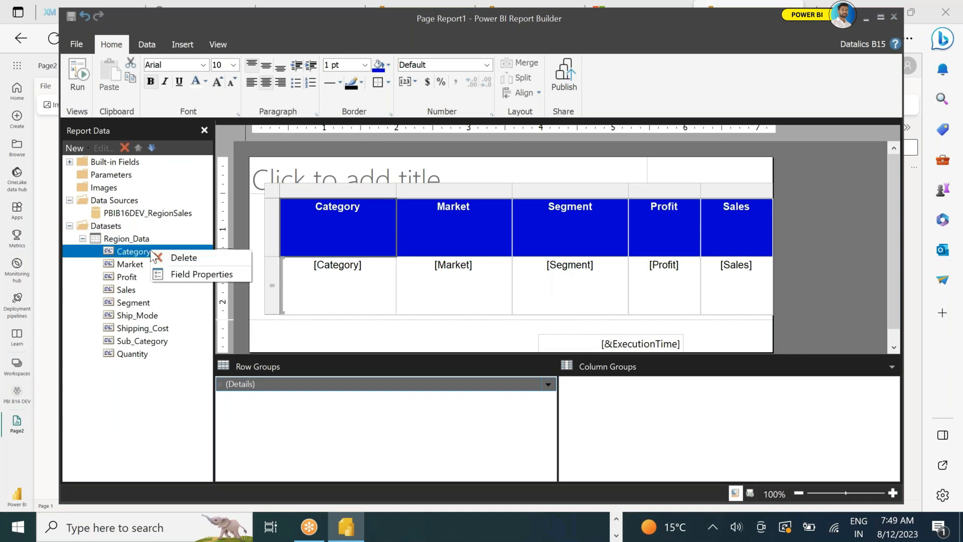
click(192, 275)
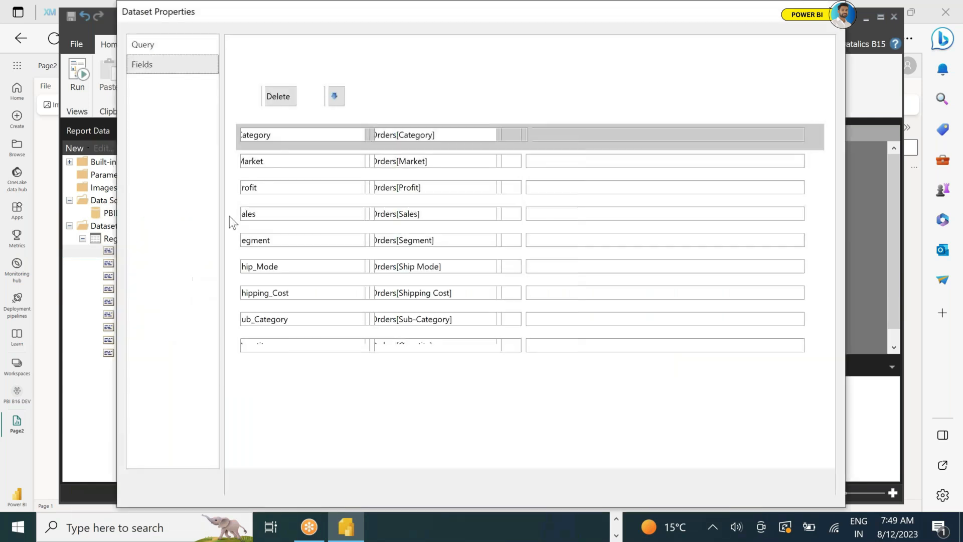
double_click(300, 135)
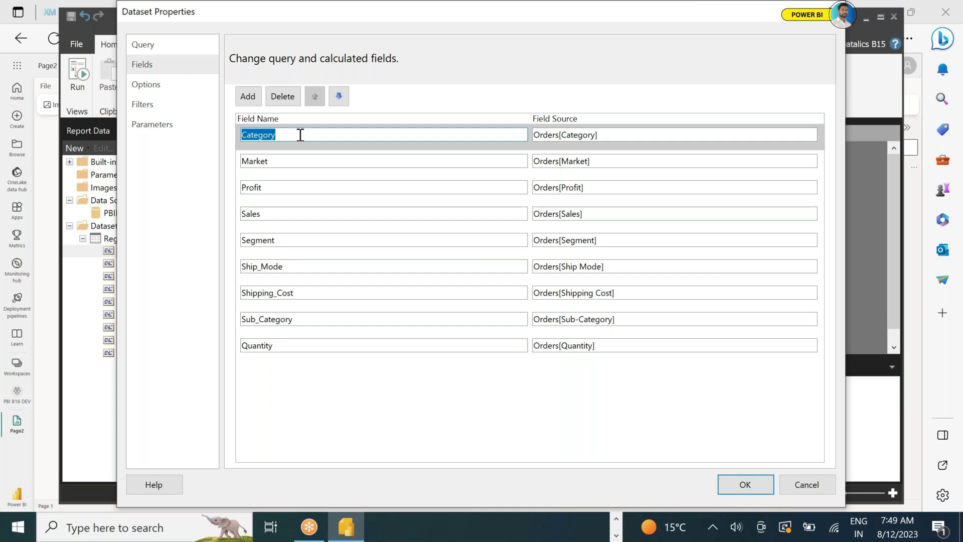
click(801, 485)
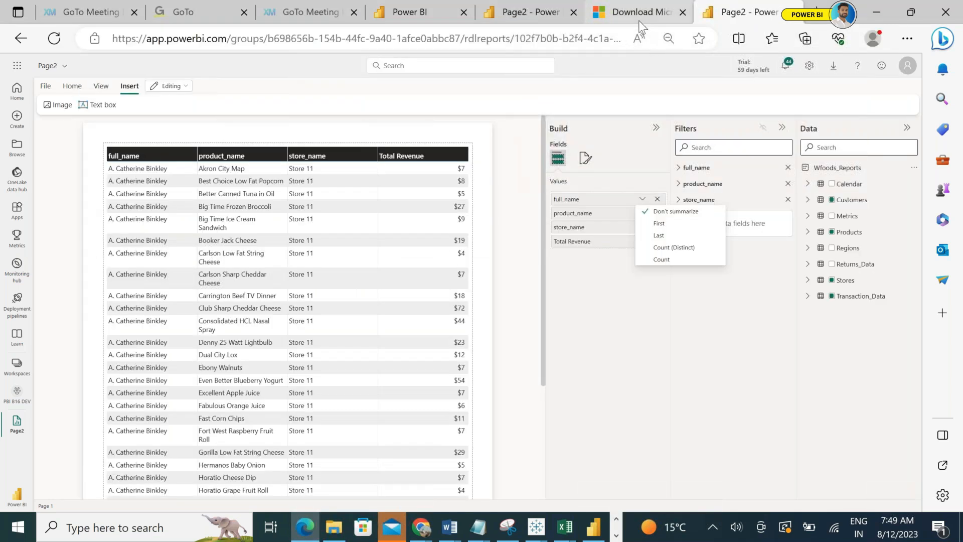
Go back to the Page2 report in viewing mode and open the exported Page2.pdf from the browser's downloads.
click(639, 20)
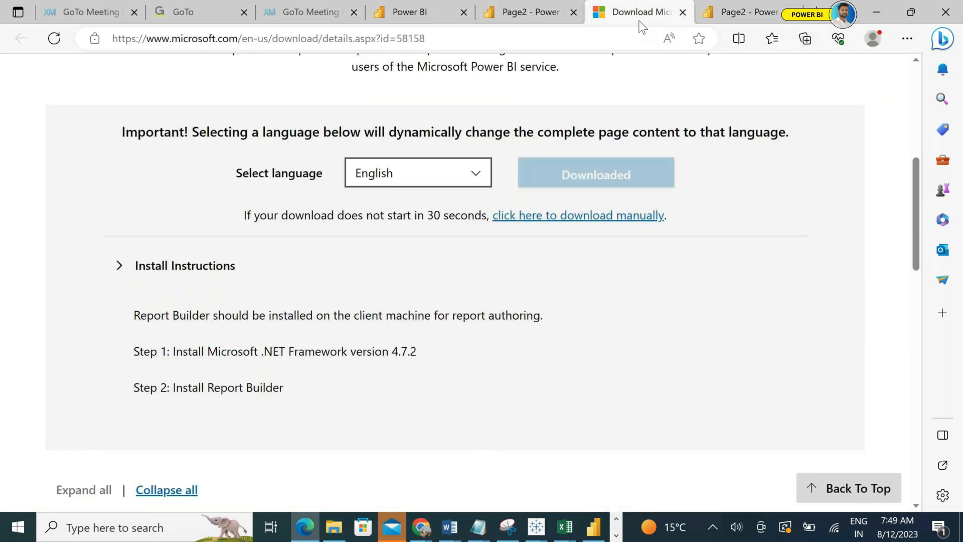
click(513, 21)
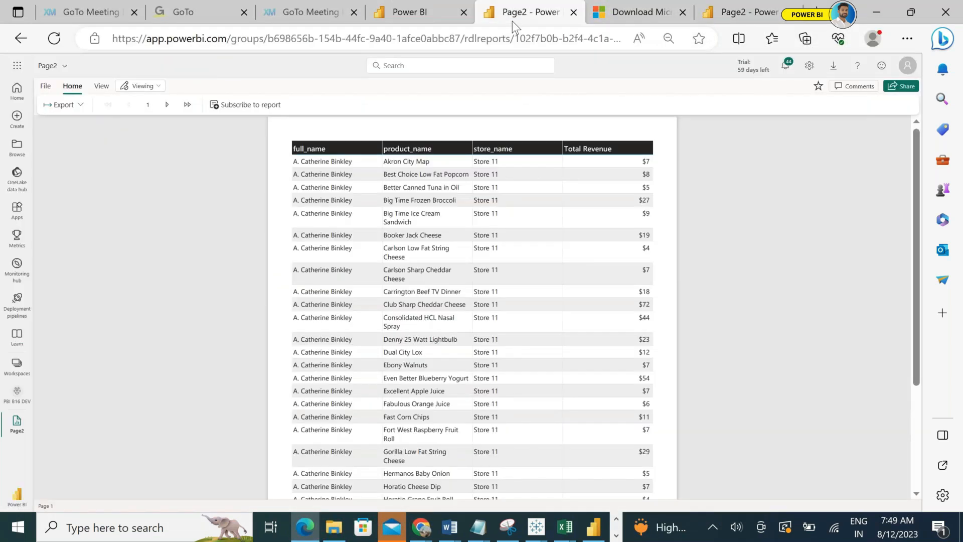
click(896, 46)
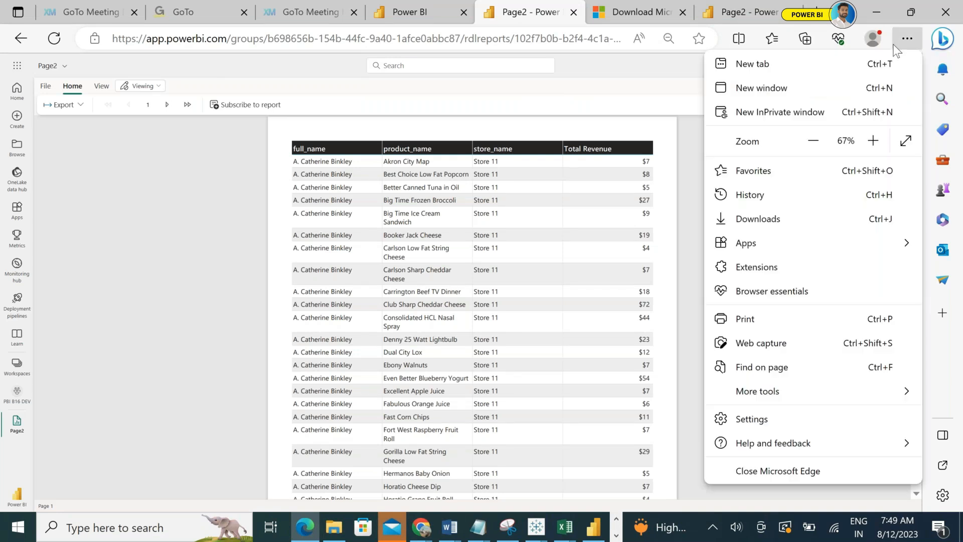
click(758, 221)
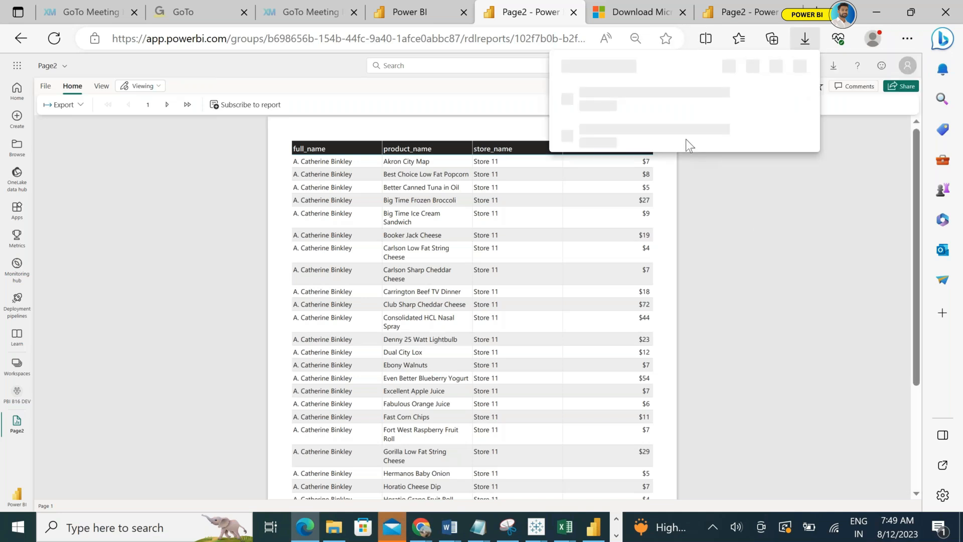
click(594, 105)
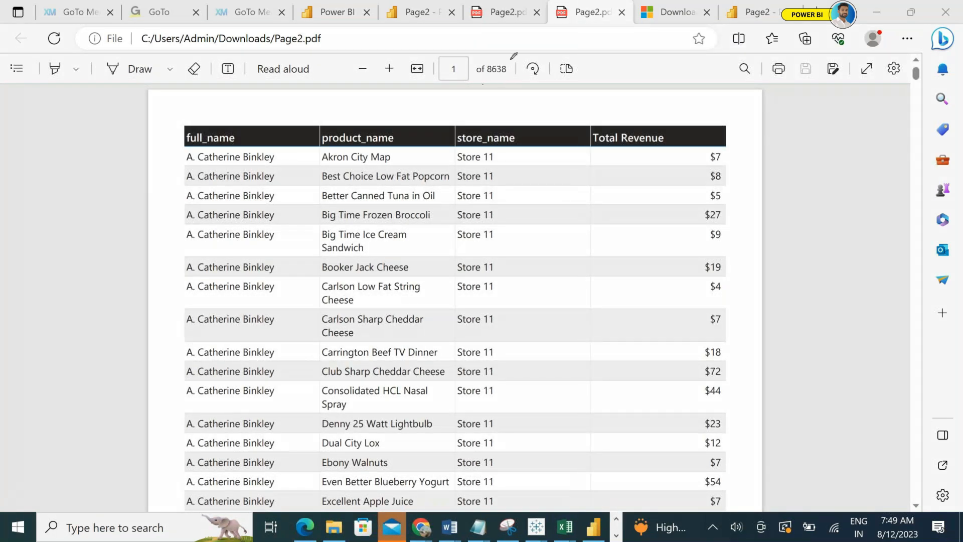
Examine the page count of Page2.pdf, skim through its pages, and return to the Page2 report in the Power BI service.
drag(511, 59, 485, 84)
drag(916, 75, 914, 155)
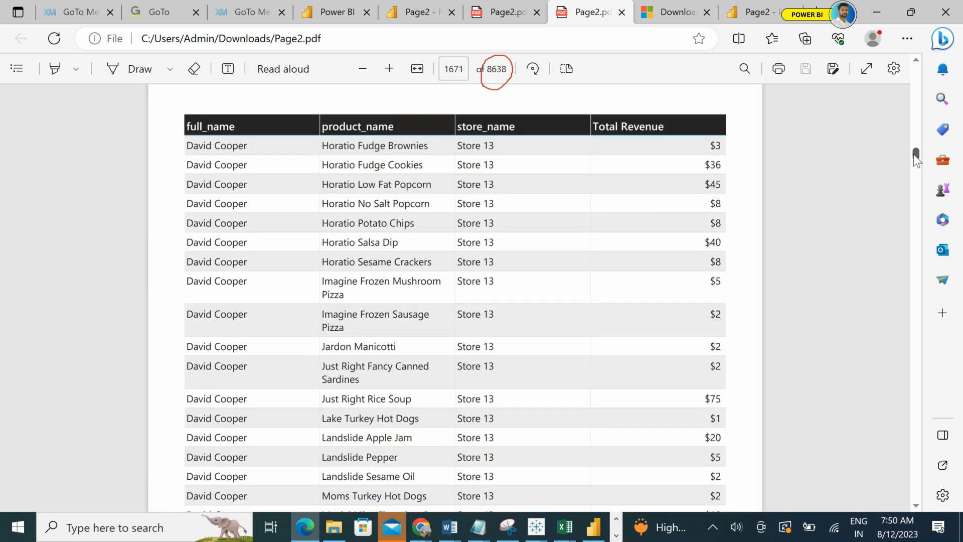
drag(914, 154, 890, 83)
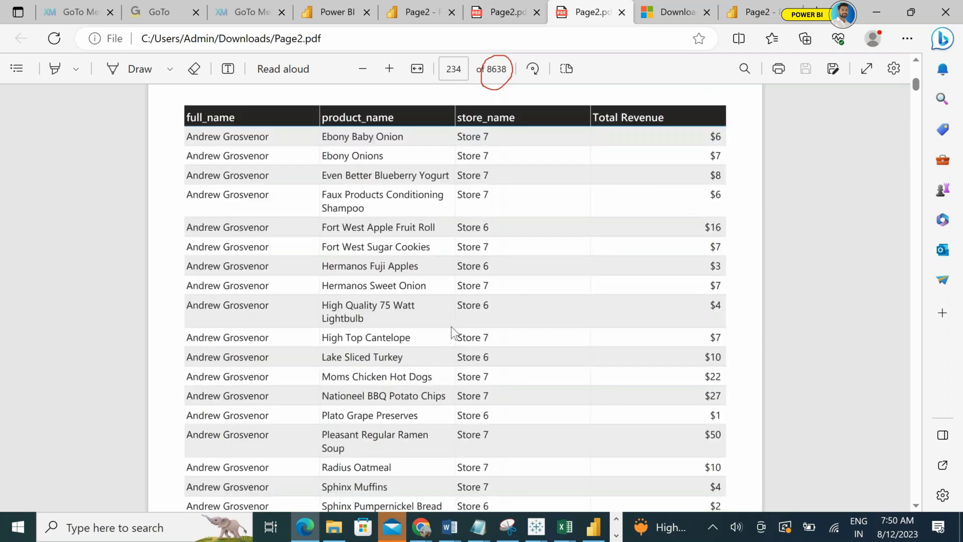
click(510, 21)
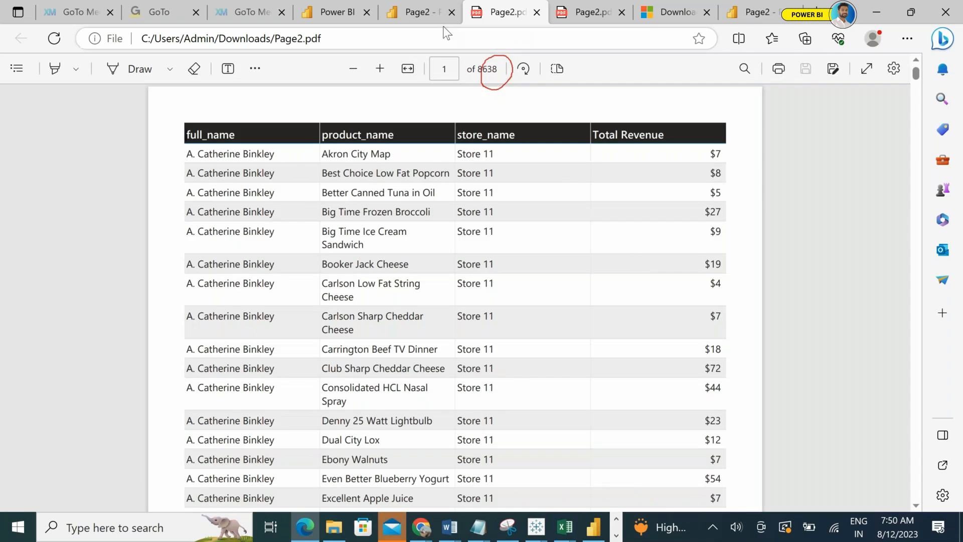
click(441, 22)
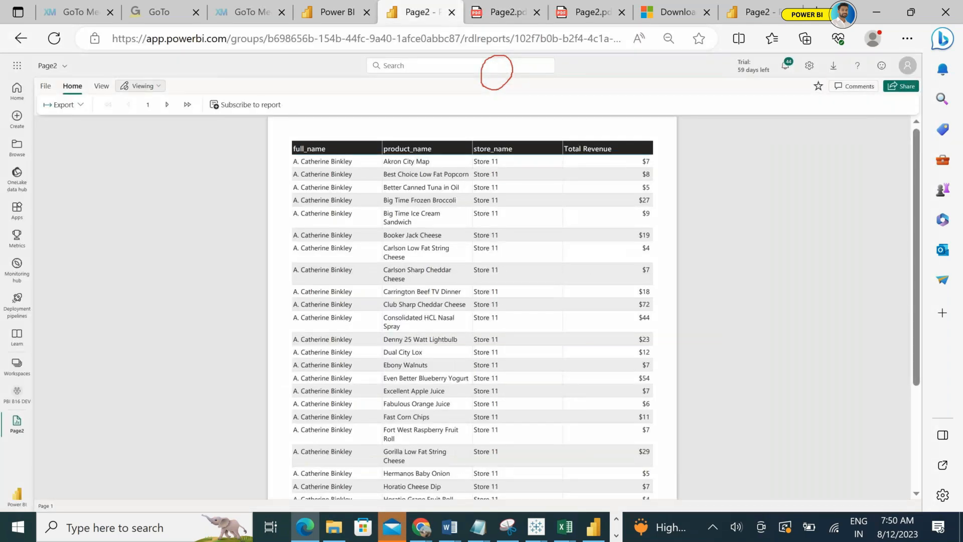
Export the Page2 report as a Microsoft Excel (.xlsx) file.
click(78, 112)
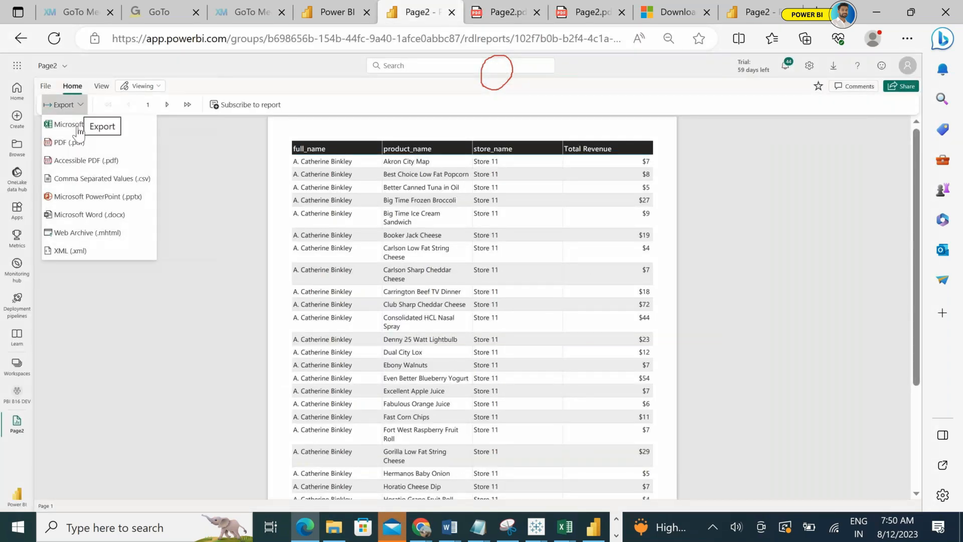
click(89, 125)
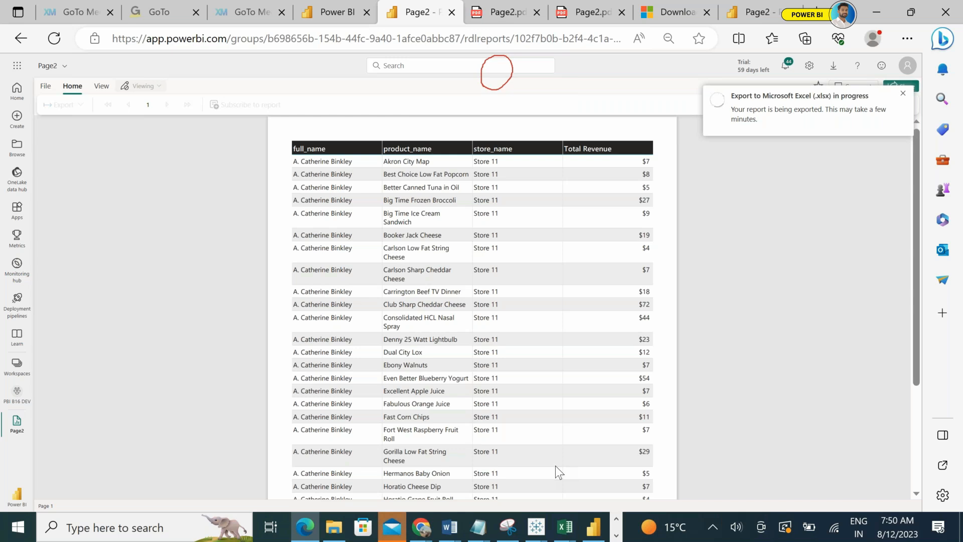
Switch to Power BI Report Builder, run Page Report1 and inspect its available export formats without exporting.
click(616, 536)
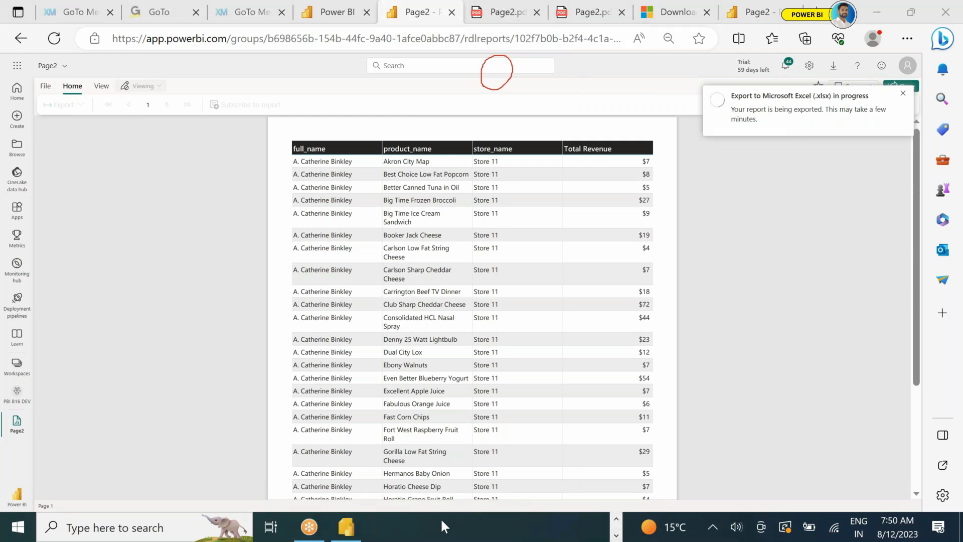
click(357, 532)
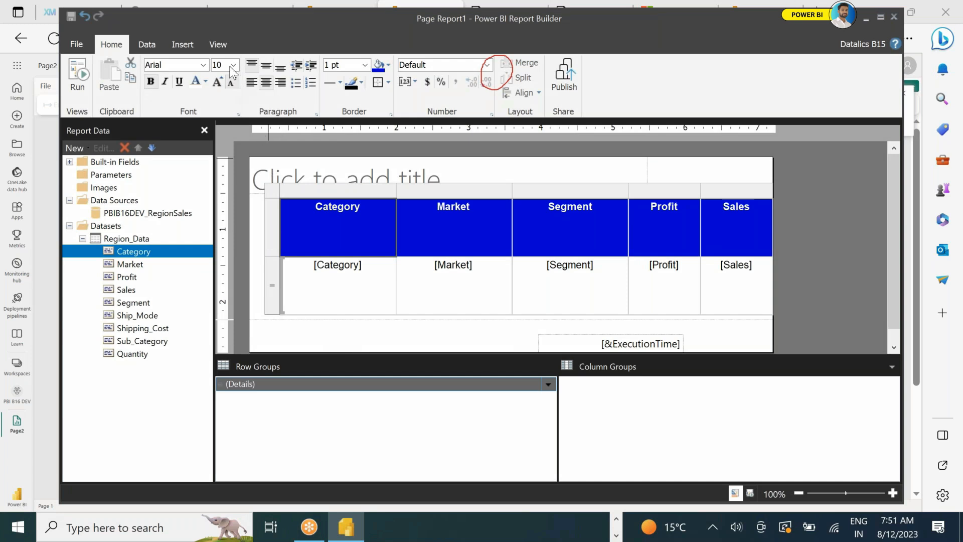
click(79, 81)
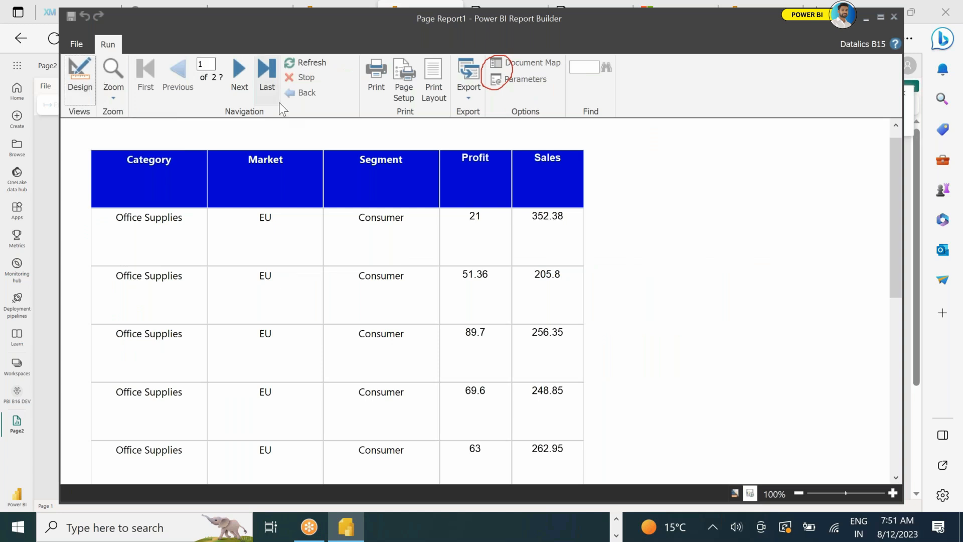
click(468, 89)
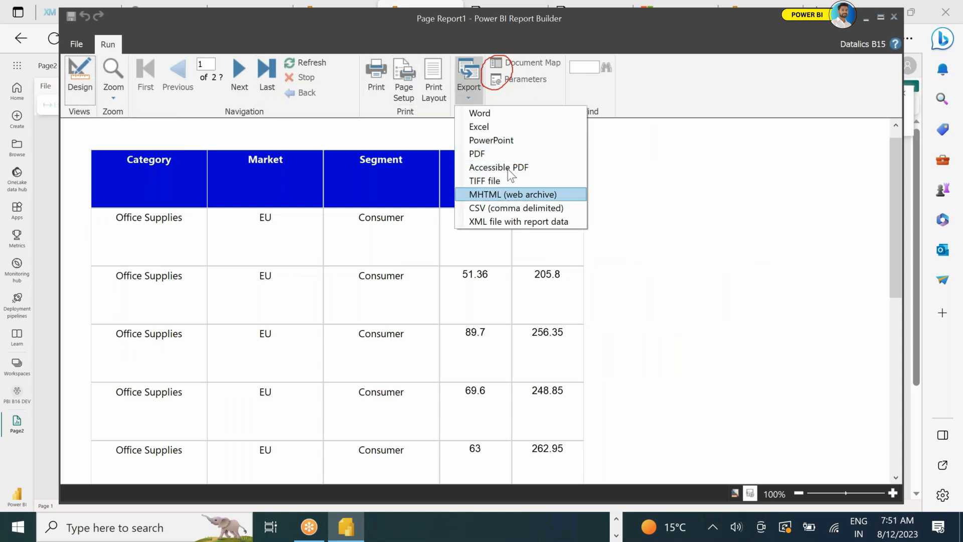
click(673, 331)
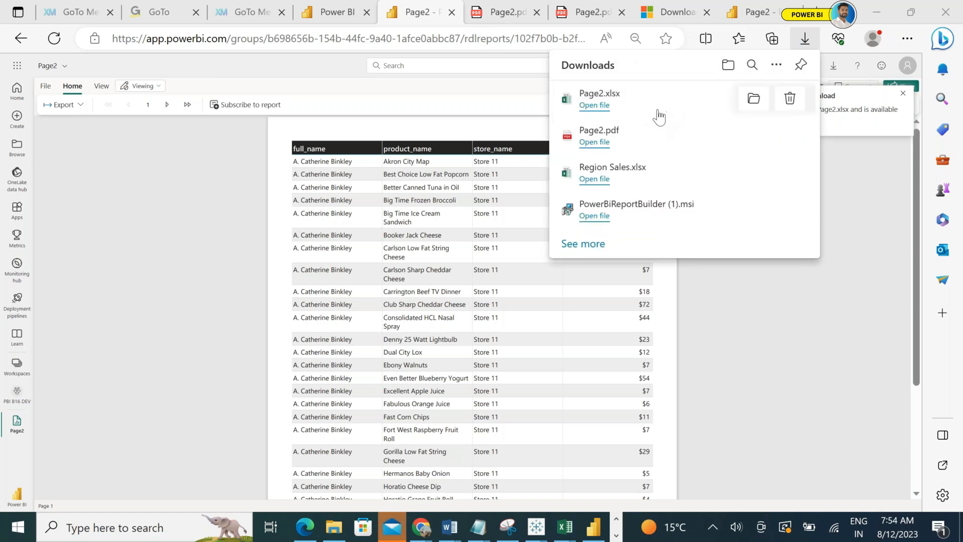
Open the exported Page2.xlsx from the browser's downloads and bring its workbook up in Excel.
click(620, 104)
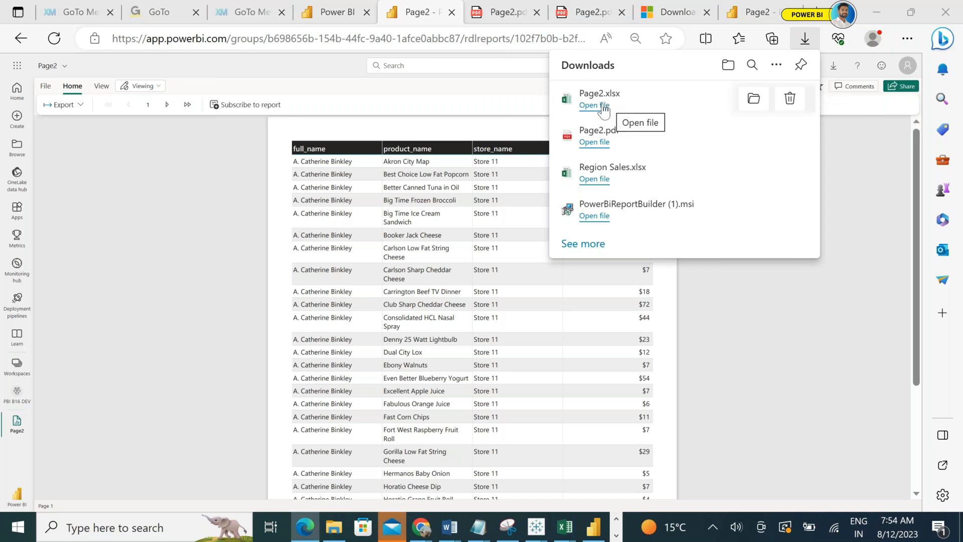
click(604, 109)
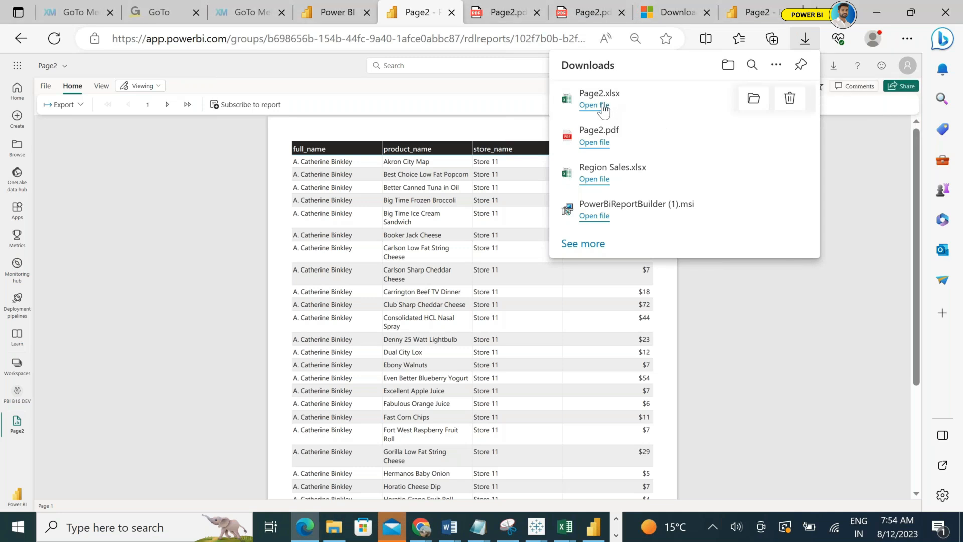
click(570, 529)
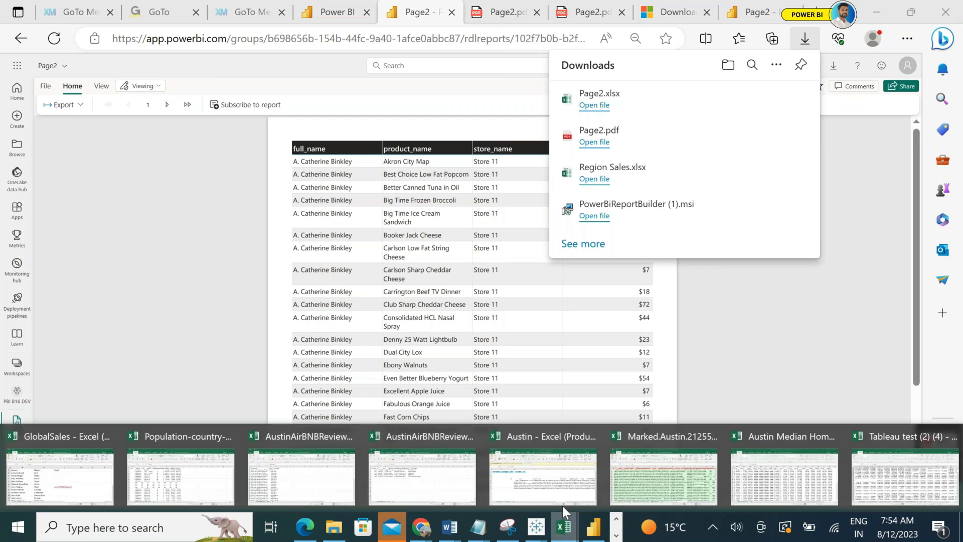
click(601, 114)
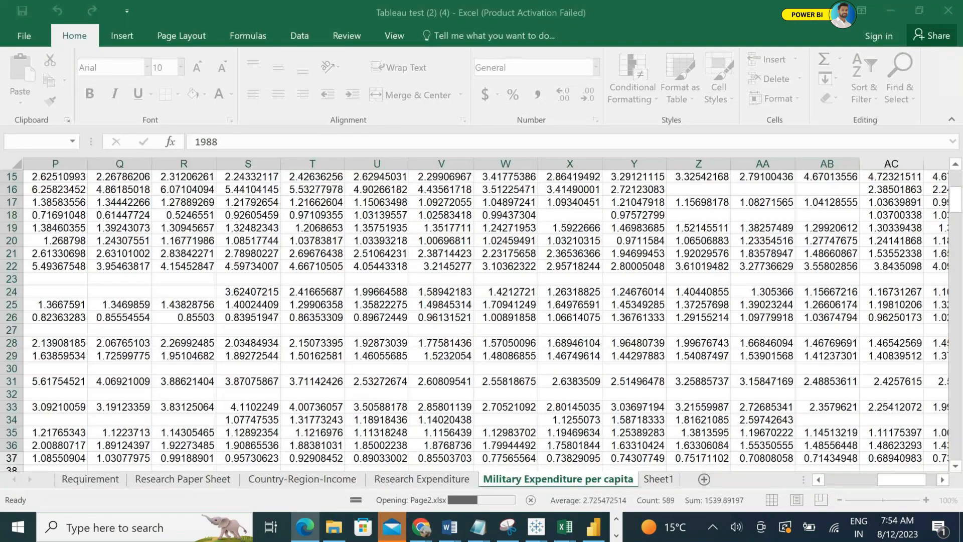
click(567, 528)
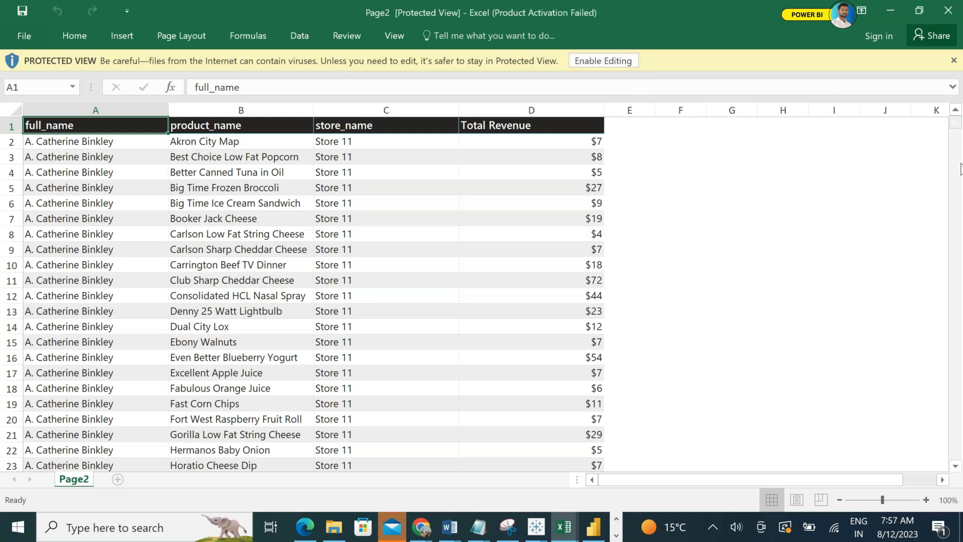
Examine the last rows of the Page2 sheet, select the Total row, and bring up the open Notepad windows.
drag(955, 122, 958, 243)
drag(958, 248, 922, 474)
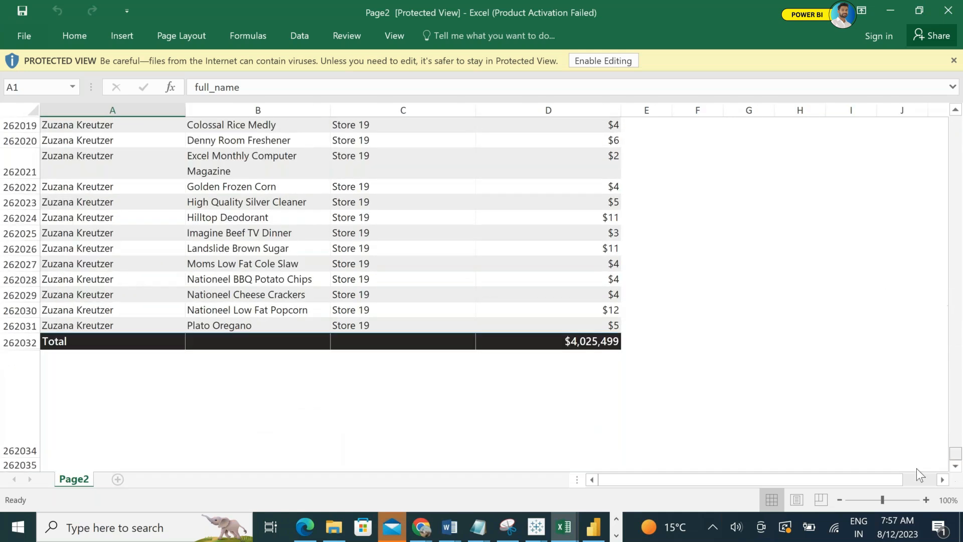
click(23, 343)
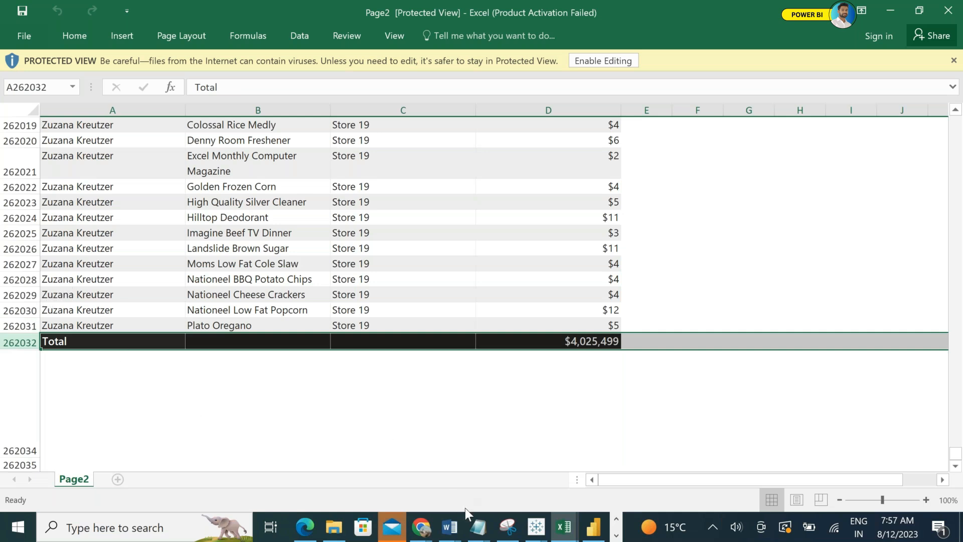
click(478, 526)
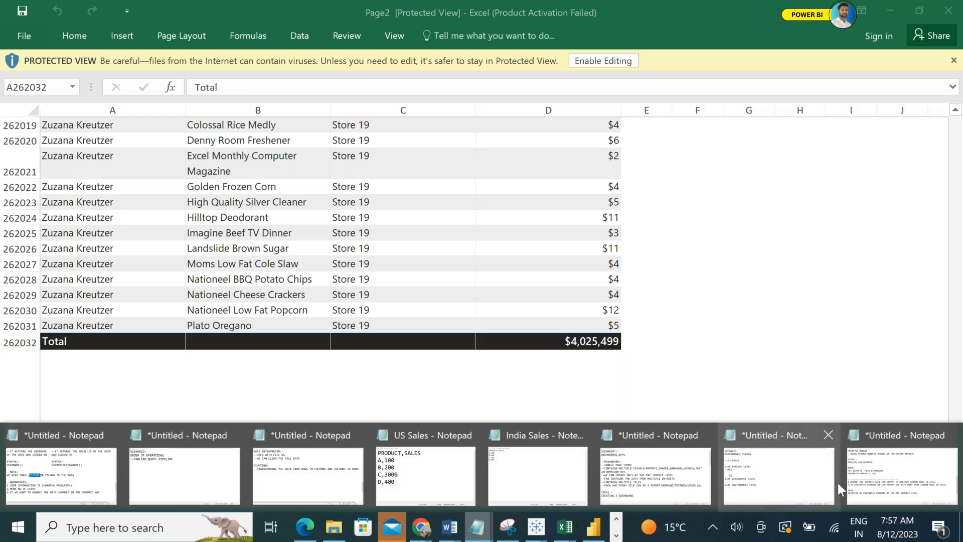